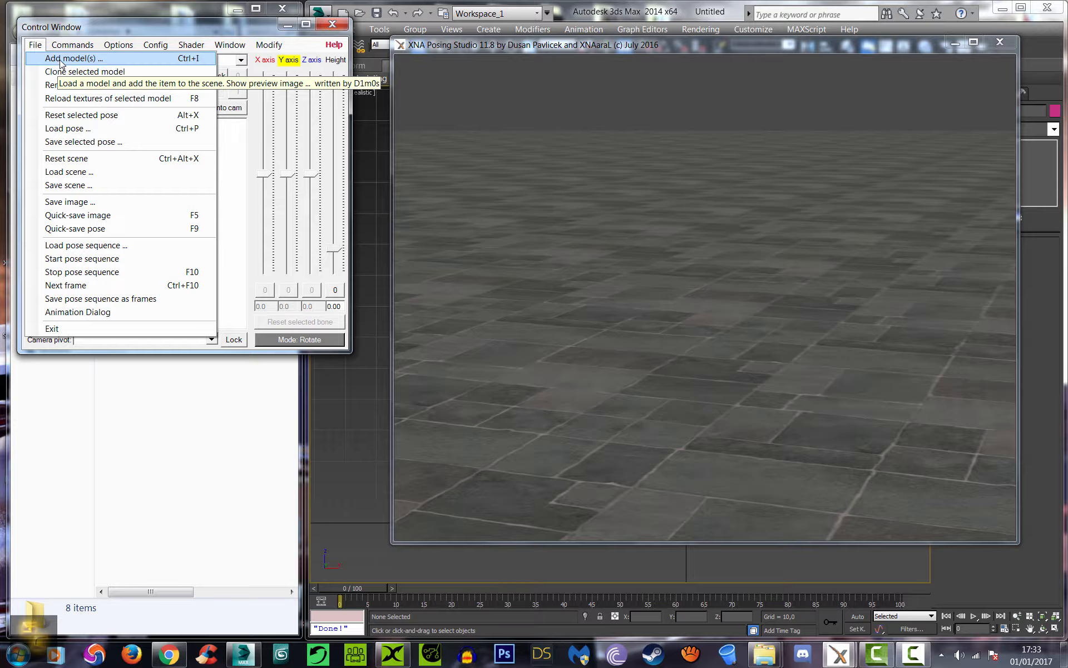
Add the "Emily 'Springheel' Jayne by Jormun" model from the Springheel Jayne Pack to the scene.
click(60, 60)
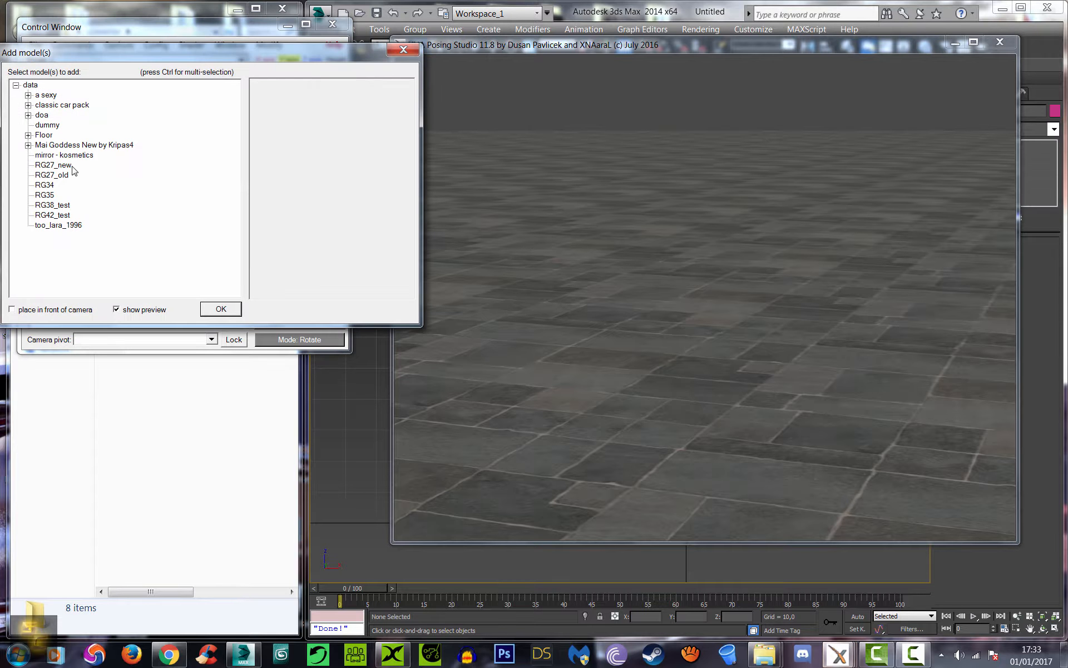
click(28, 96)
drag(237, 138, 233, 209)
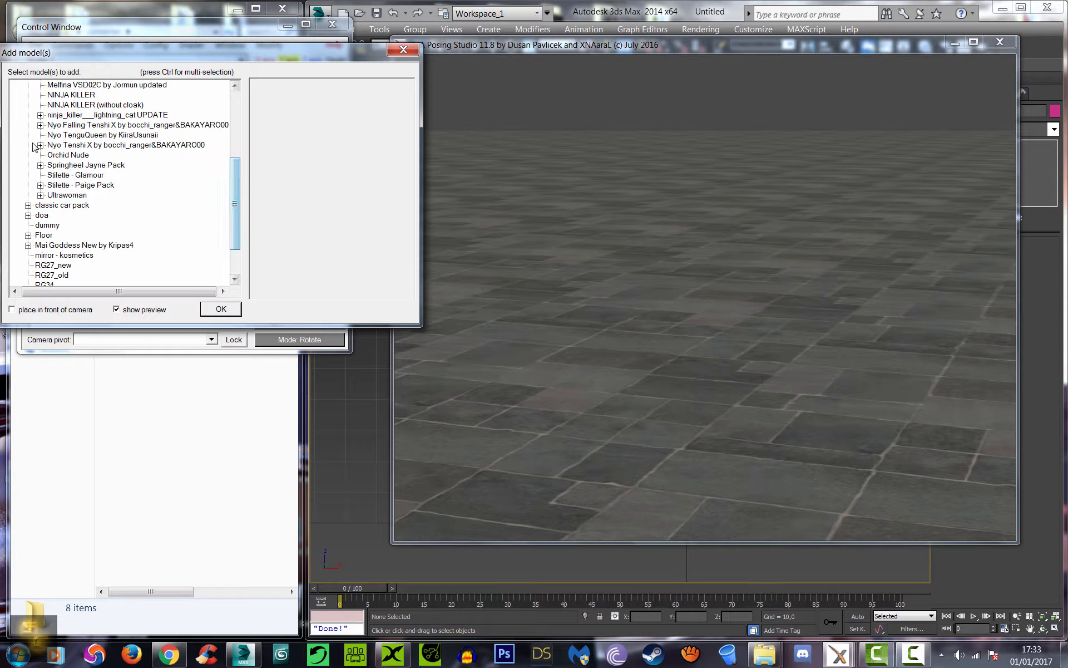
click(40, 165)
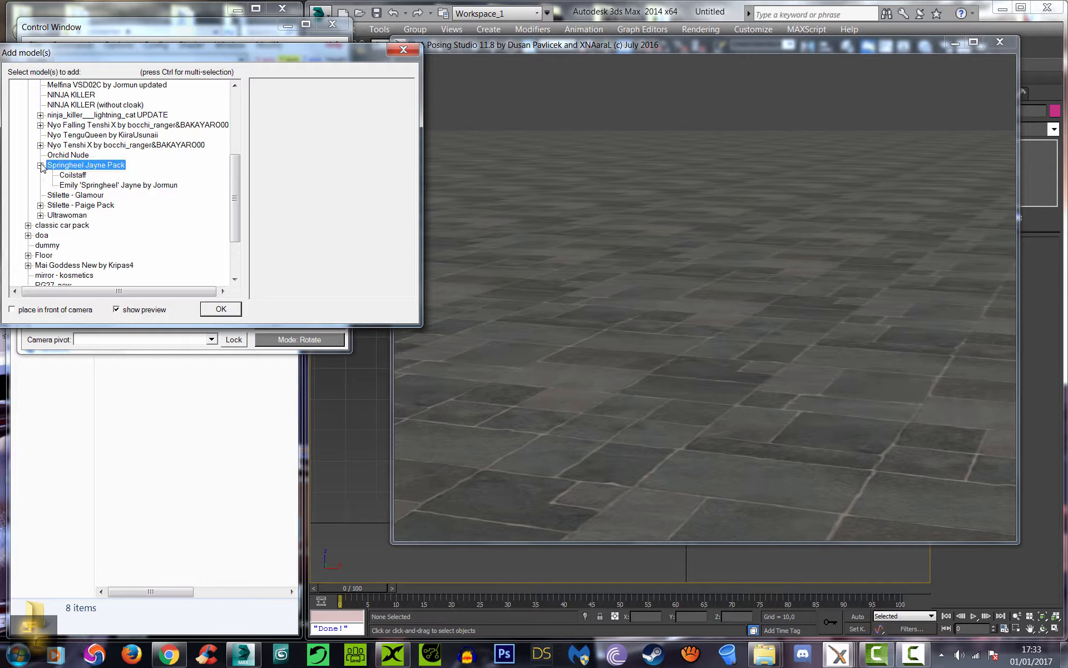
click(78, 186)
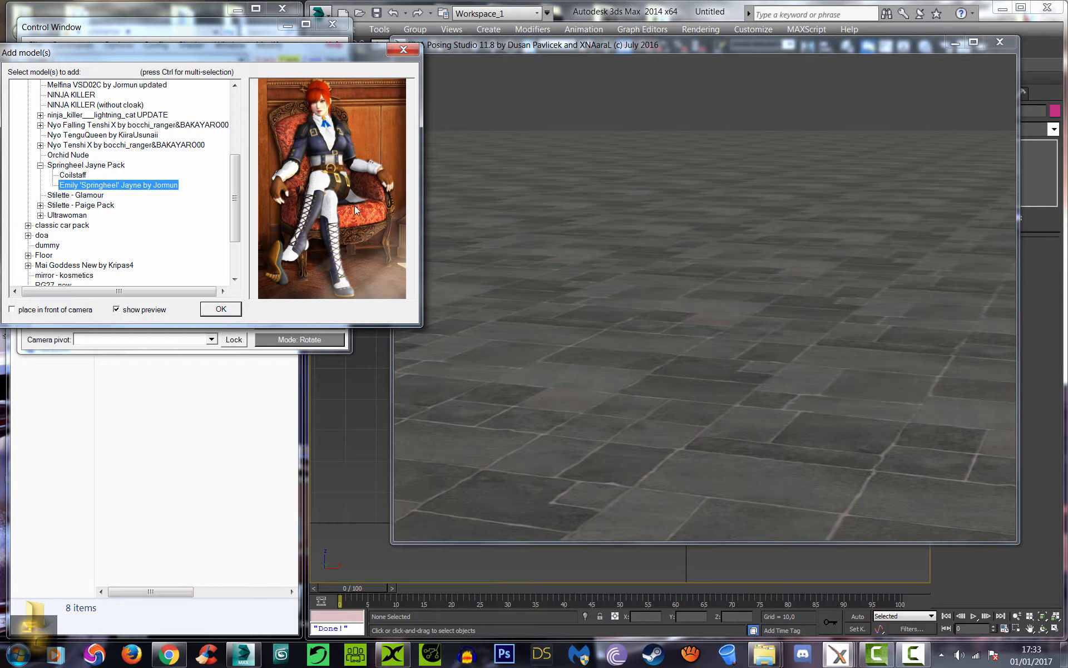
click(237, 310)
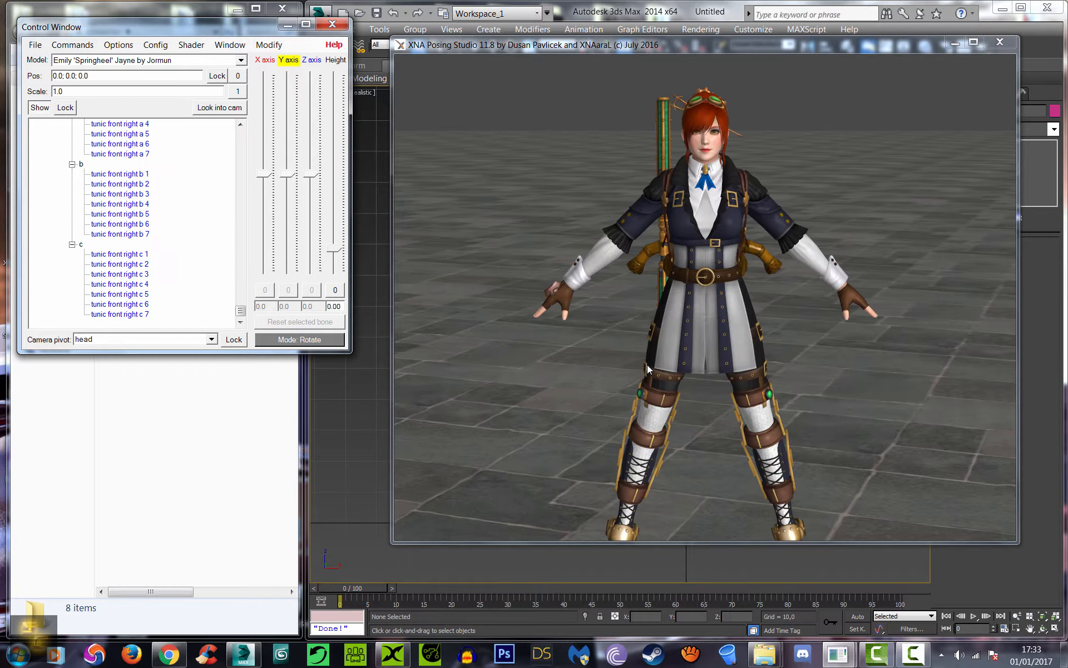
Examine the loaded character's outfit from the front and the backpack from behind.
right_drag(603, 365, 601, 389)
middle_drag(601, 389, 602, 372)
right_drag(602, 372, 603, 326)
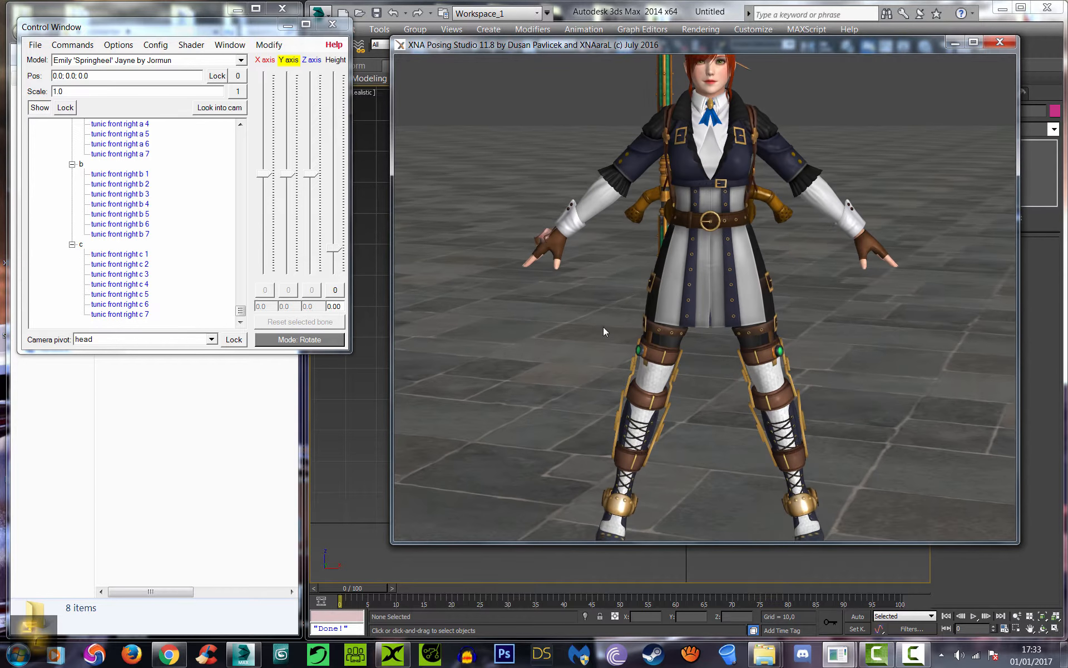
mouse_move(603, 326)
mouse_down()
mouse_move(533, 322)
mouse_move(608, 323)
mouse_up()
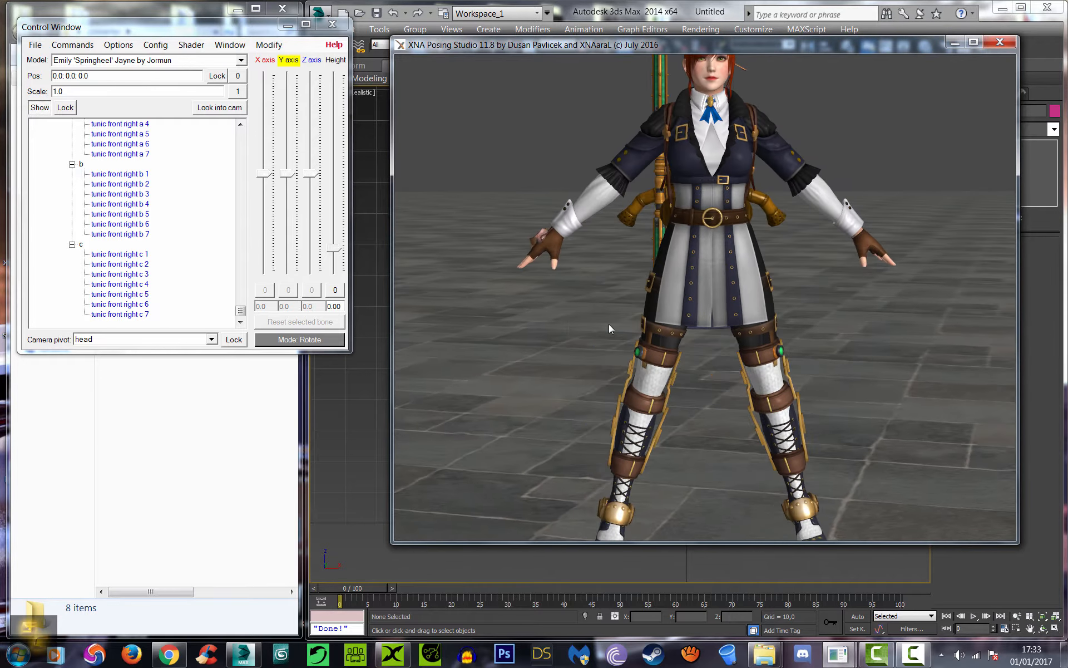
middle_drag(609, 323, 605, 359)
right_drag(606, 360, 597, 322)
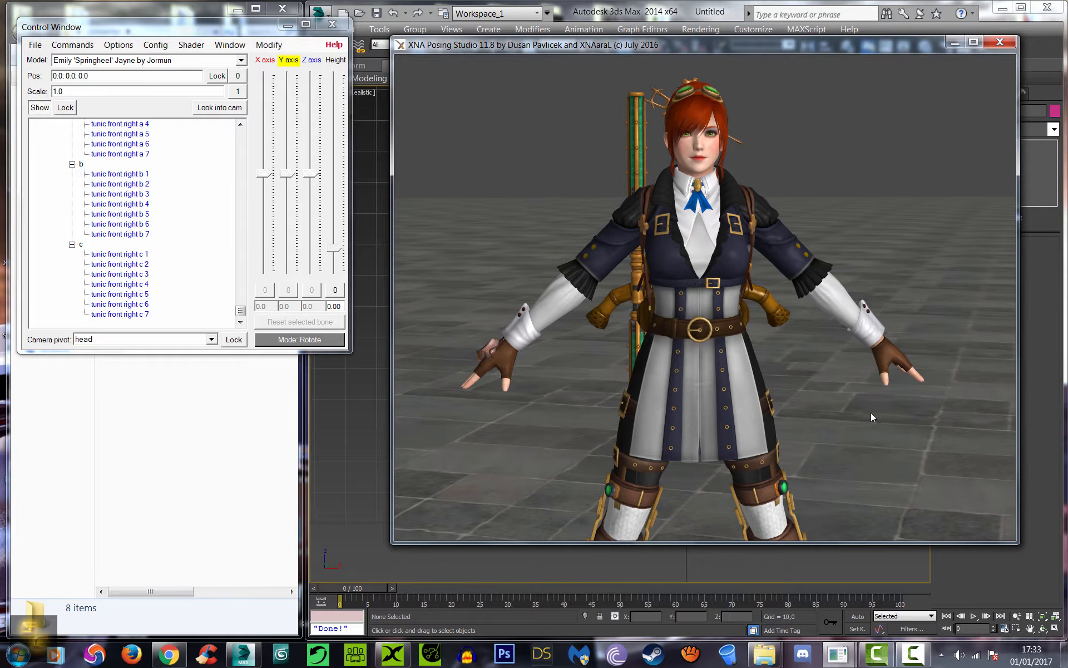
drag(870, 412, 747, 394)
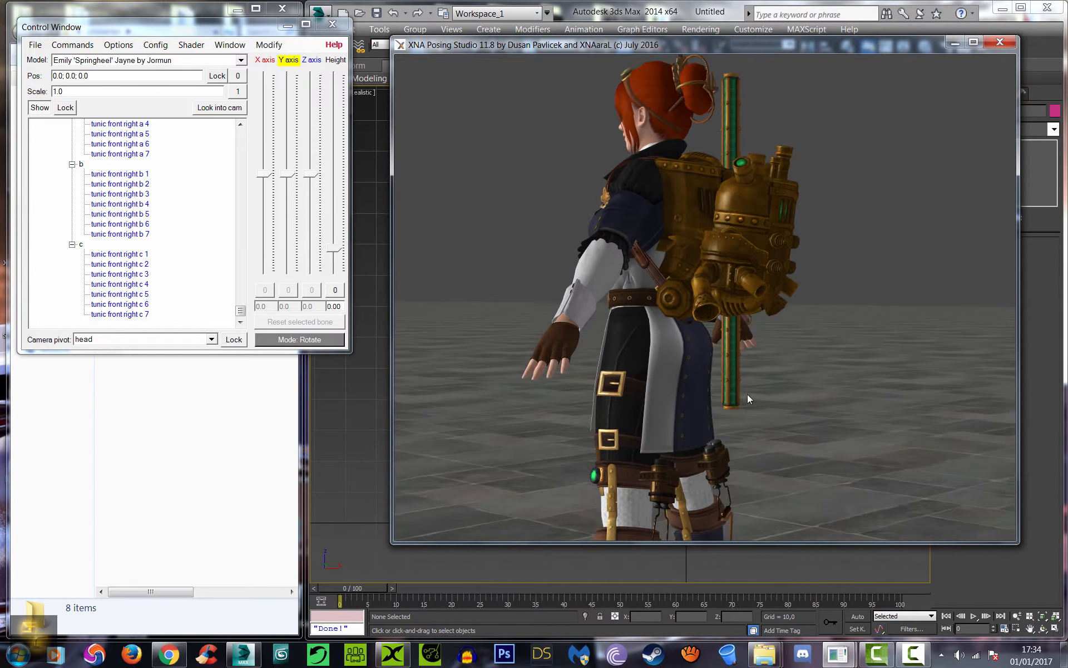
right_drag(822, 335, 836, 263)
drag(859, 300, 732, 315)
Examine the character's face and collar in close-up.
drag(918, 245, 780, 230)
middle_drag(780, 230, 766, 253)
right_drag(765, 254, 778, 189)
middle_drag(728, 264, 742, 267)
right_drag(742, 267, 736, 252)
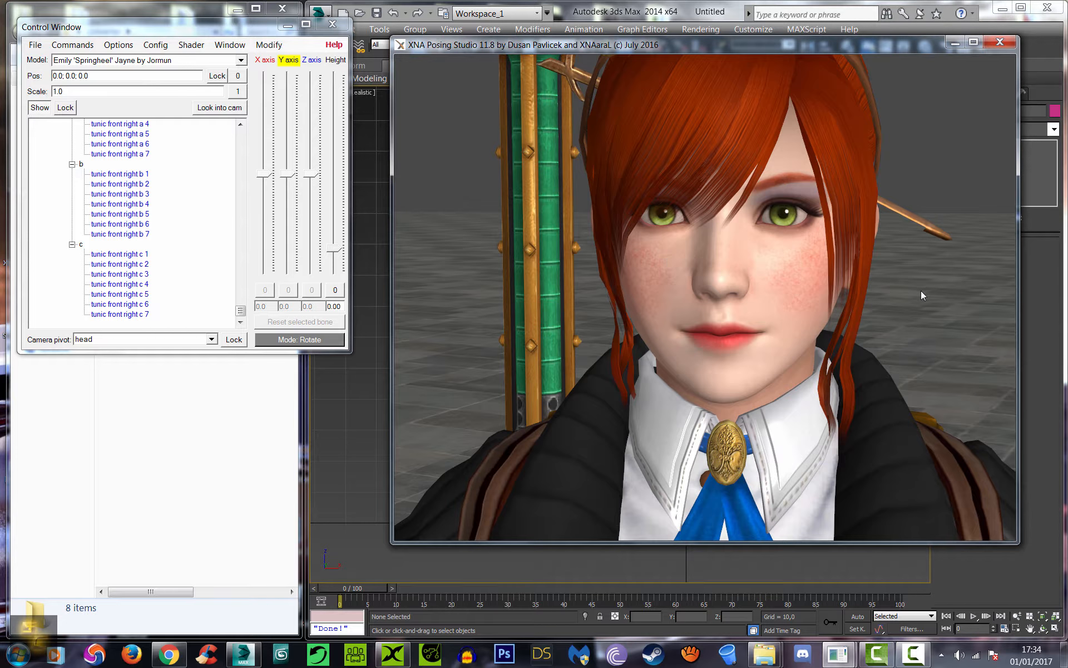
drag(930, 291, 905, 285)
right_drag(909, 201, 882, 337)
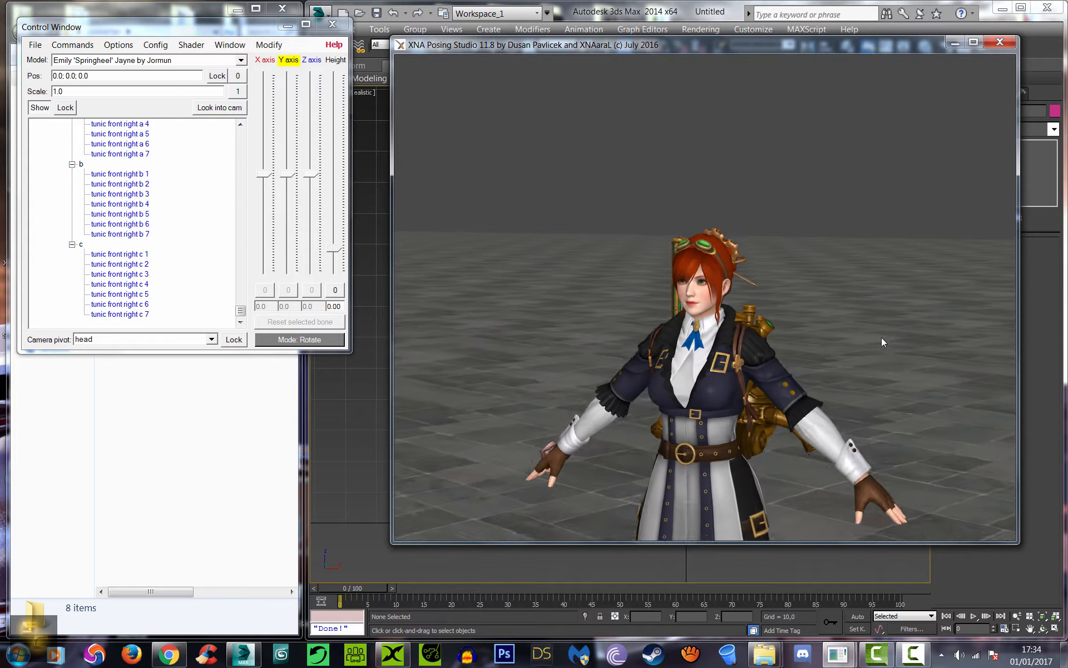
Examine the whole character from the side and front, ending on a full-body front view.
drag(881, 337, 749, 273)
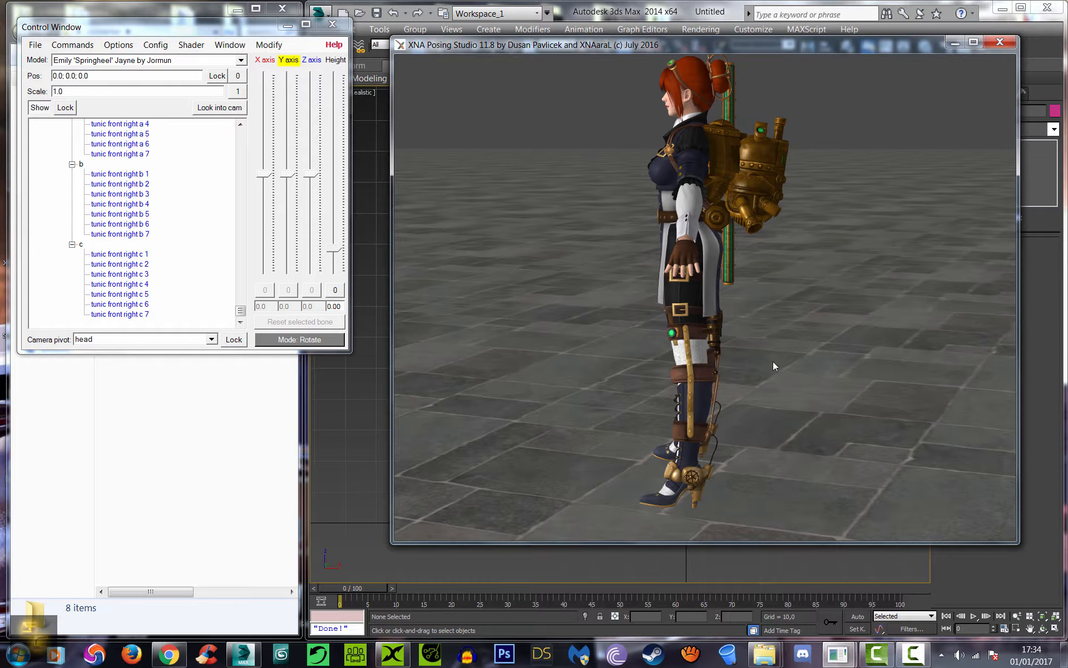
drag(772, 362, 867, 352)
right_drag(868, 352, 863, 385)
scroll(864, 385, up, 3)
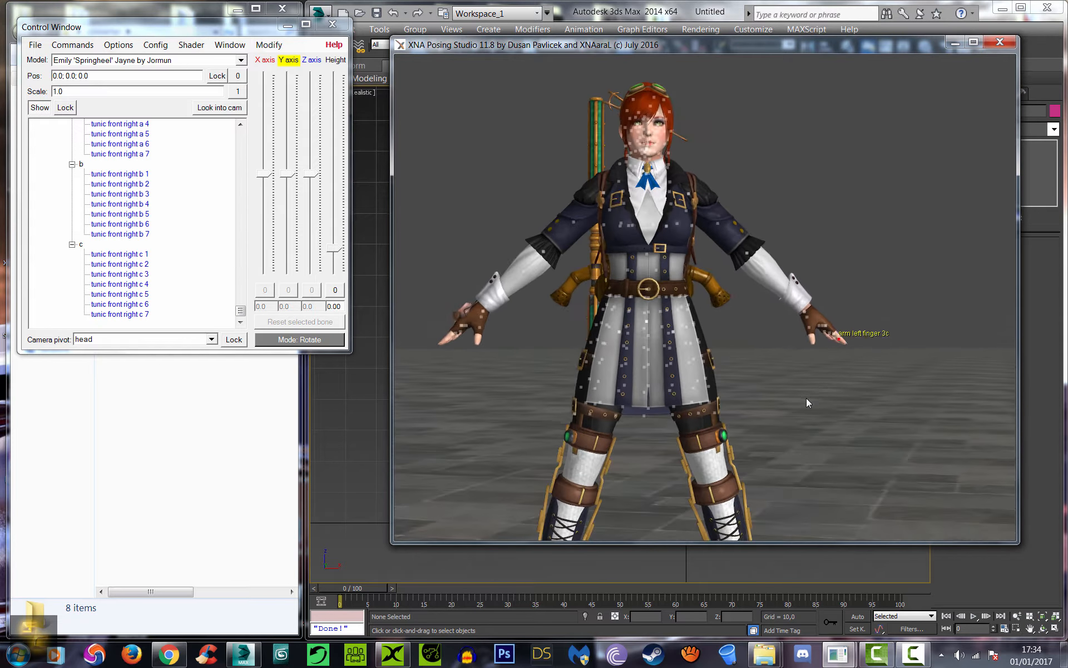
drag(806, 399, 789, 400)
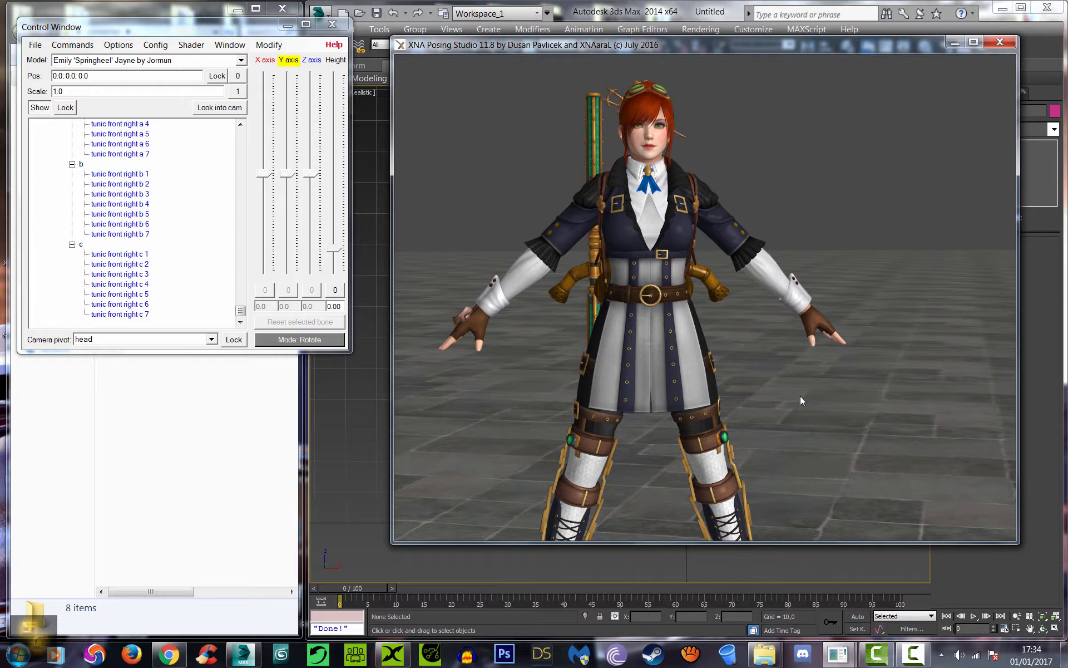
drag(793, 395, 785, 396)
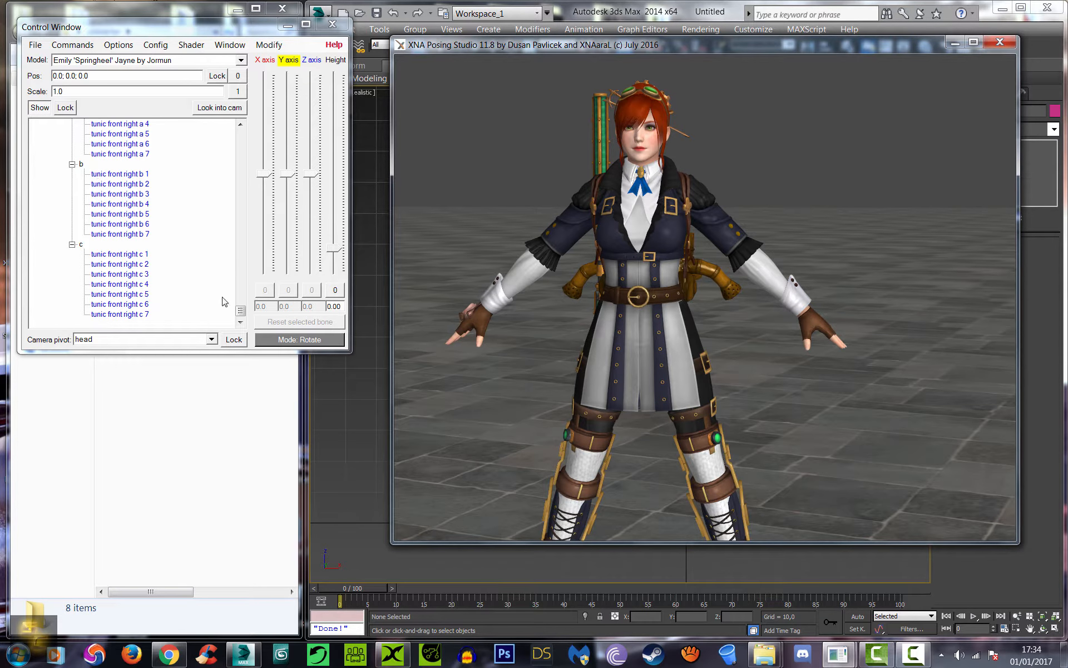
mouse_move(240, 306)
mouse_down()
mouse_move(236, 169)
mouse_move(239, 310)
mouse_up()
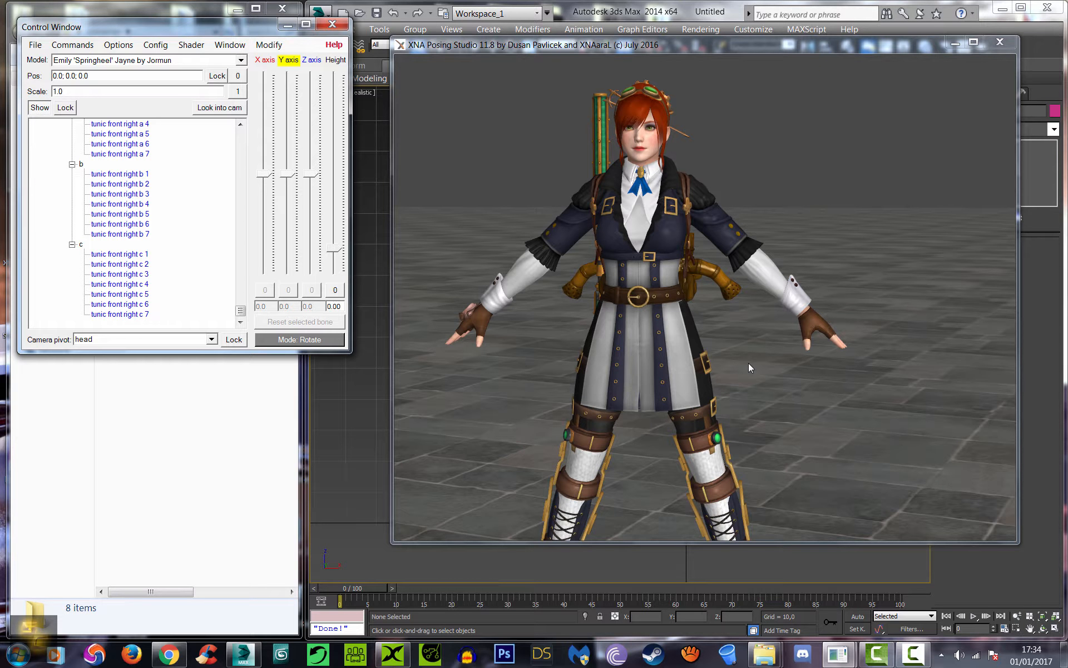
right_drag(760, 321, 753, 355)
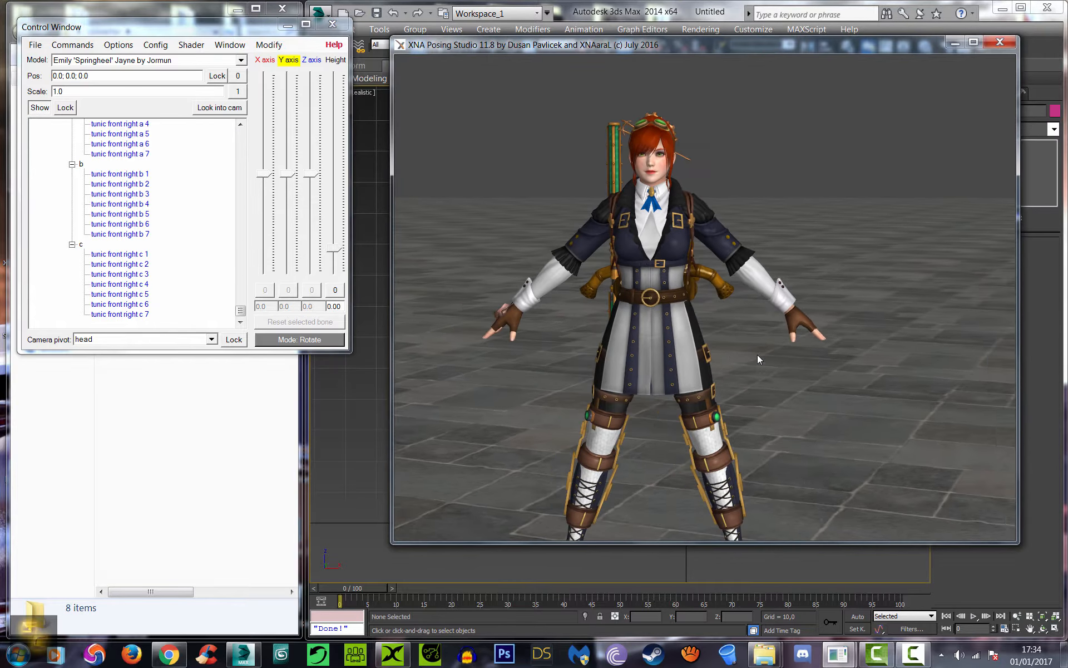
middle_drag(756, 359, 757, 362)
scroll(758, 362, down, 2)
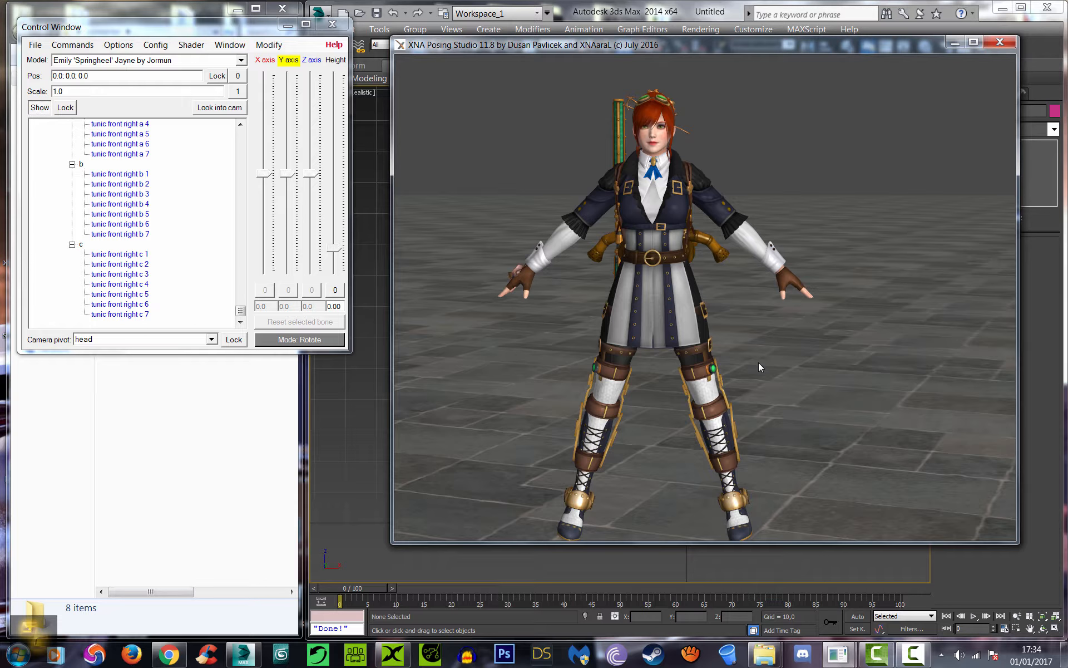
click(287, 24)
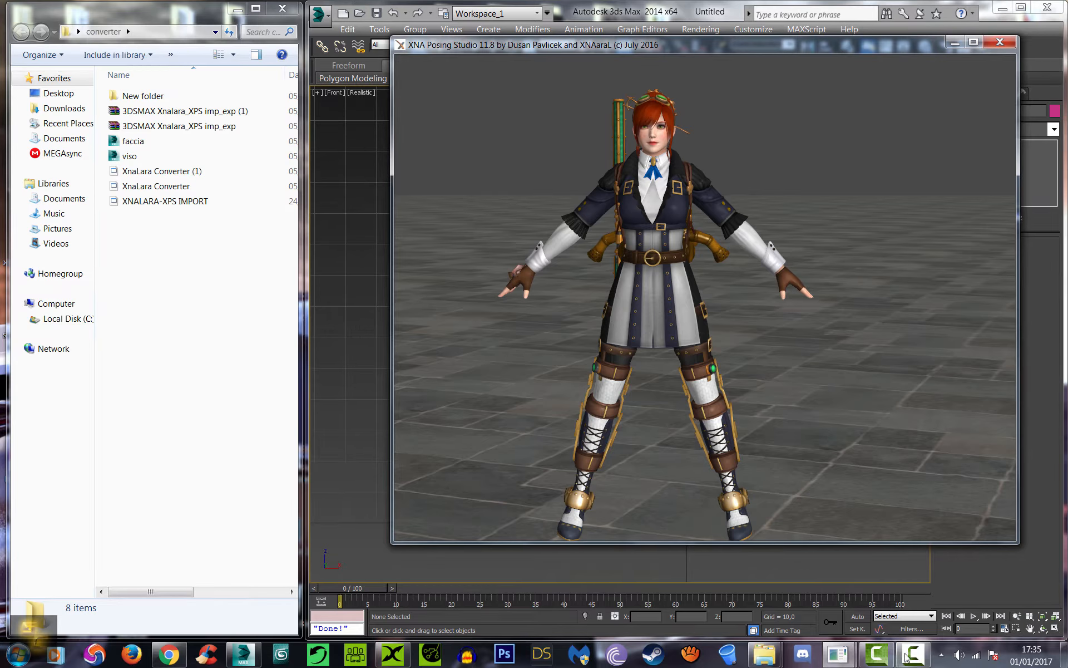
mouse_move(835, 657)
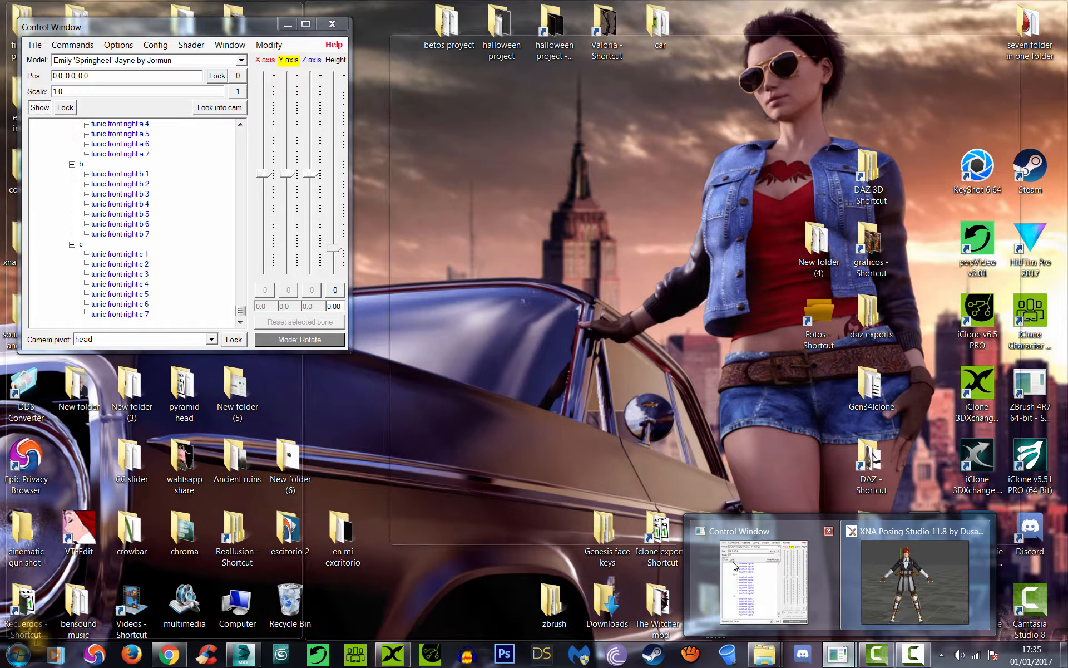
click(731, 562)
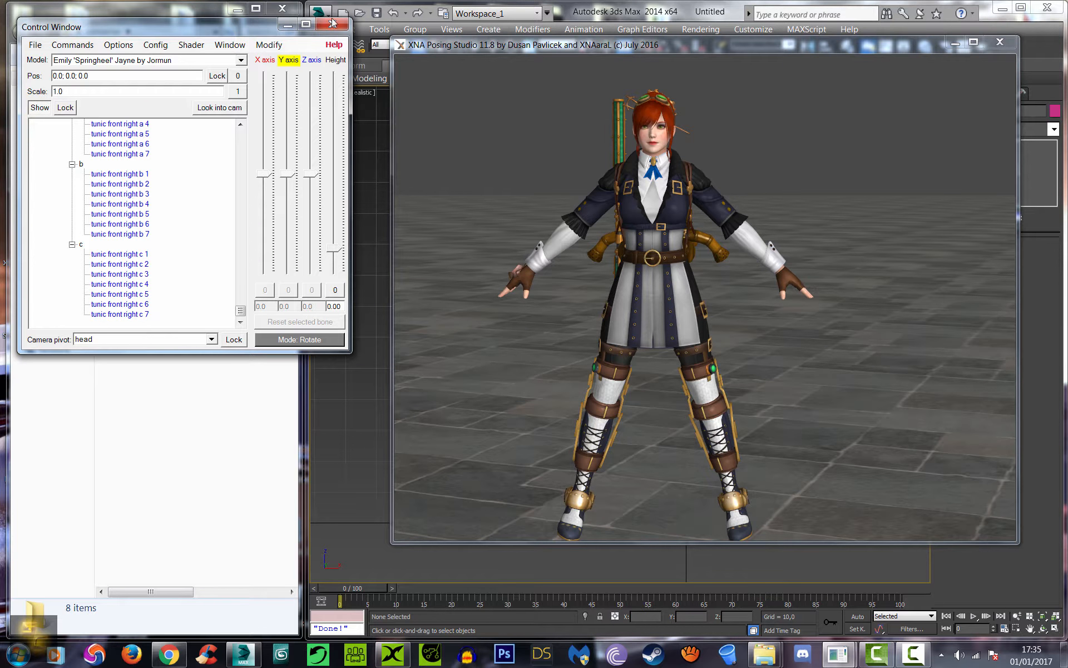
Remove the loaded character from the scene and clear both XNA Posing Studio windows off the screen.
click(35, 44)
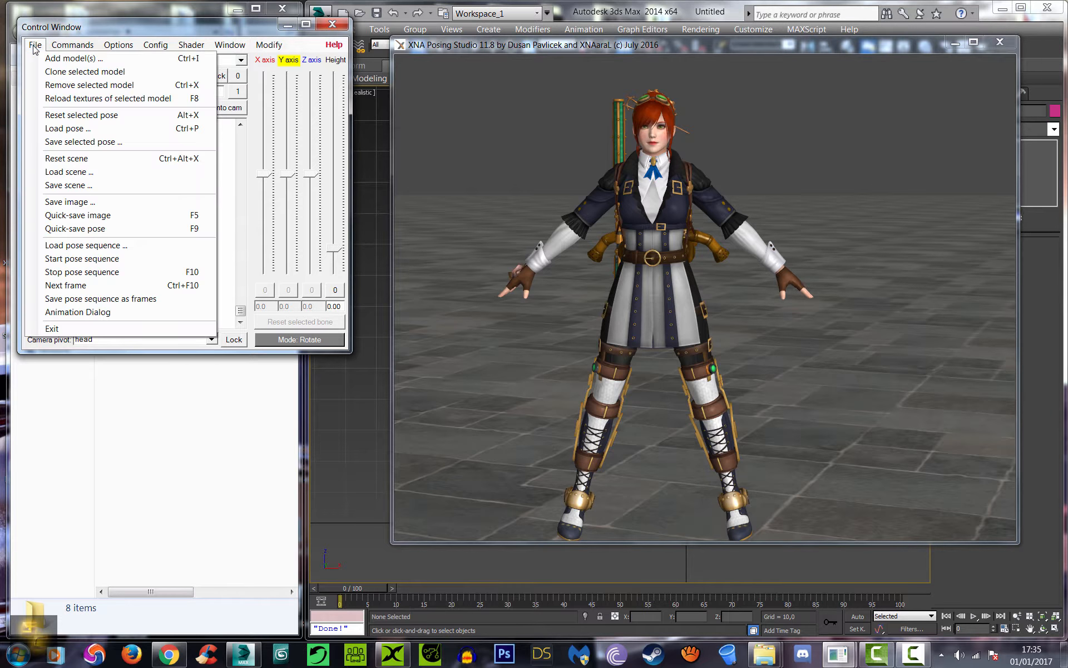
click(62, 86)
click(523, 382)
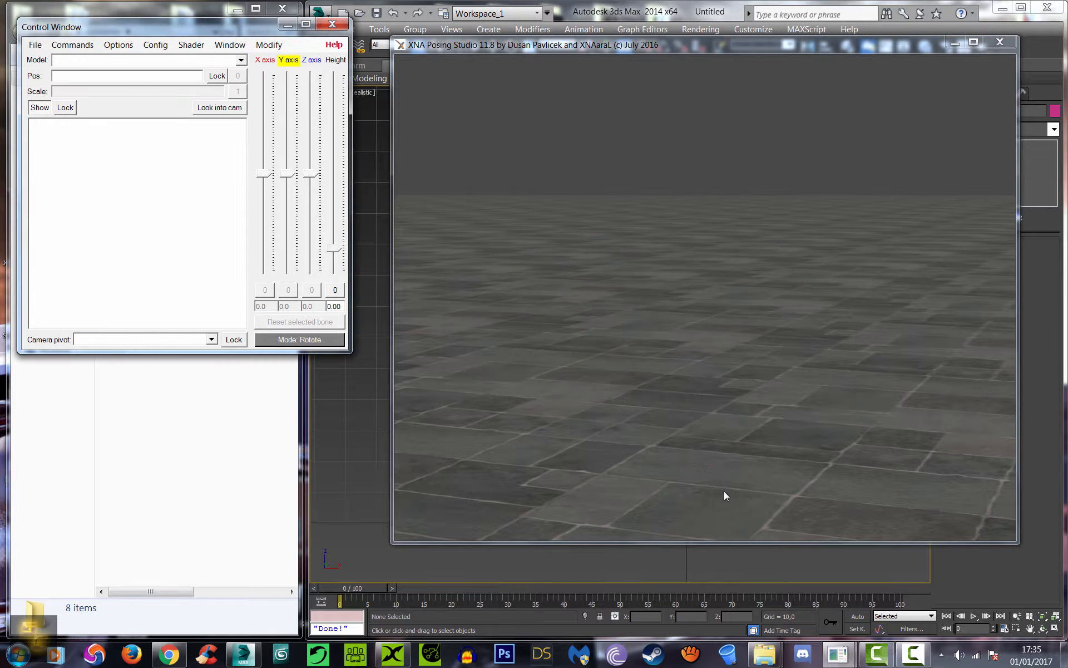
click(287, 24)
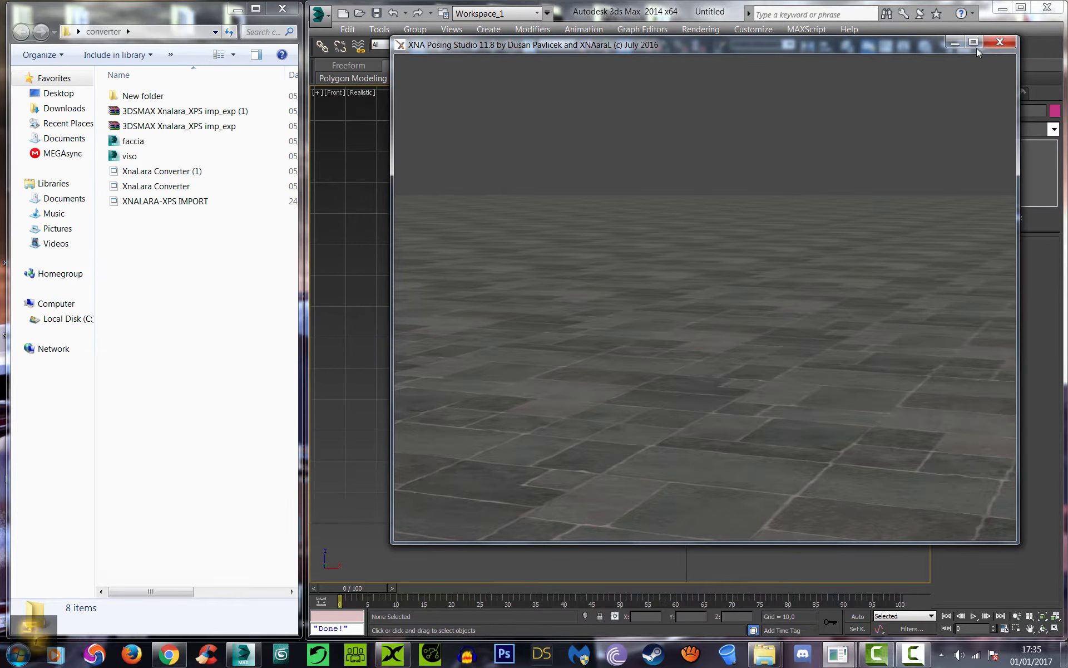
click(1000, 42)
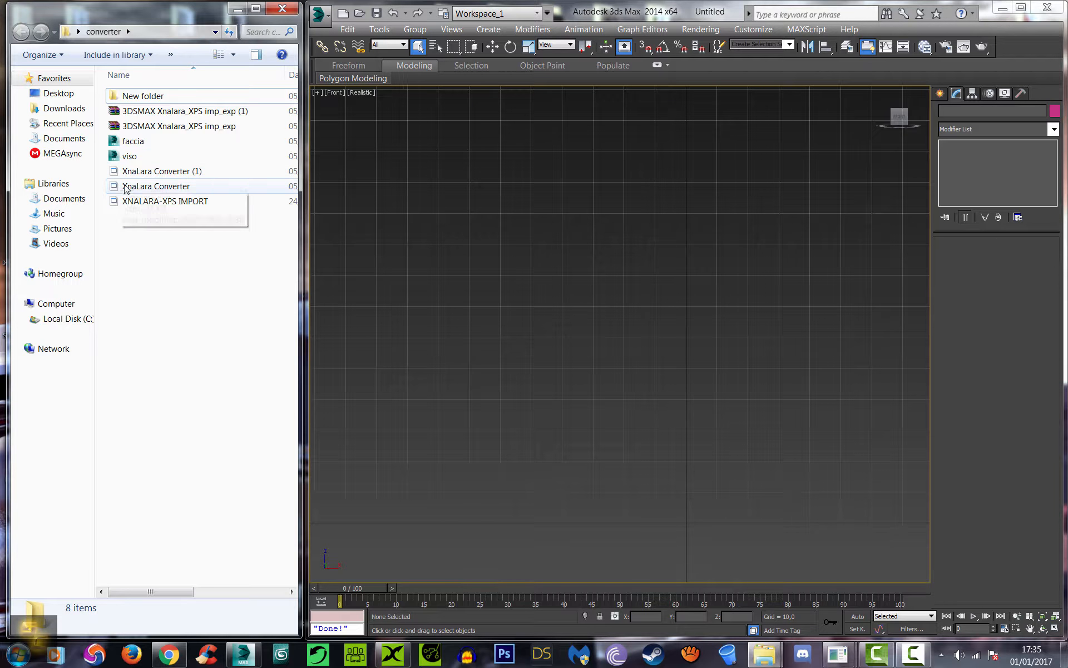
Run the XnaLara Converter script in 3ds Max, import the xps file from the Emily 'Springheel' Jayne folder without Hide Unused Bones, and close the converter.
drag(125, 189, 603, 296)
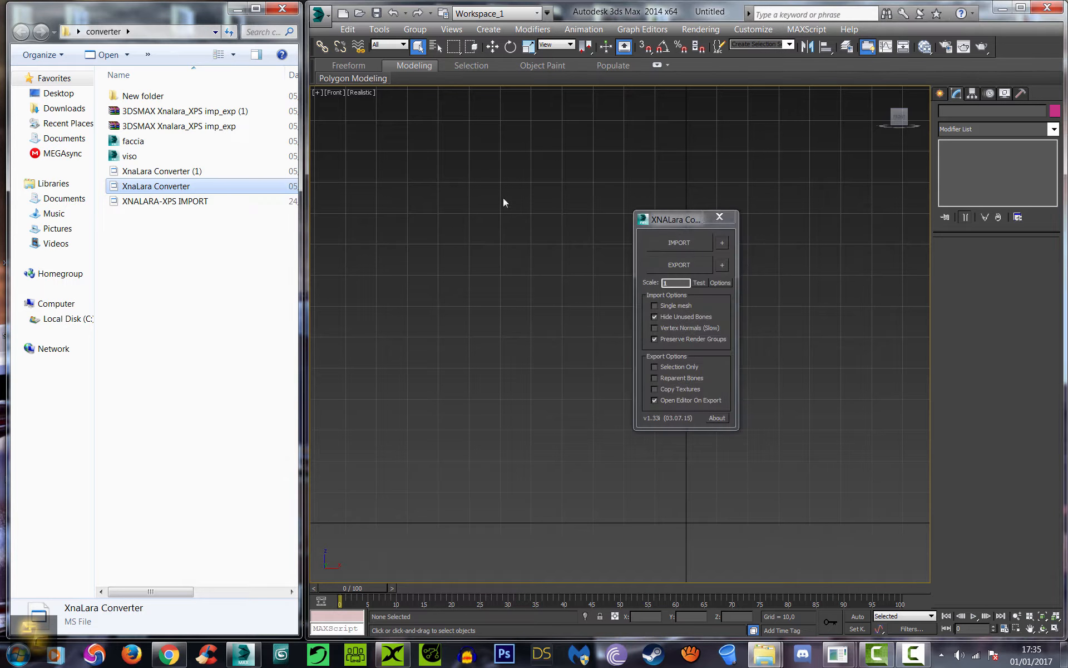
click(679, 243)
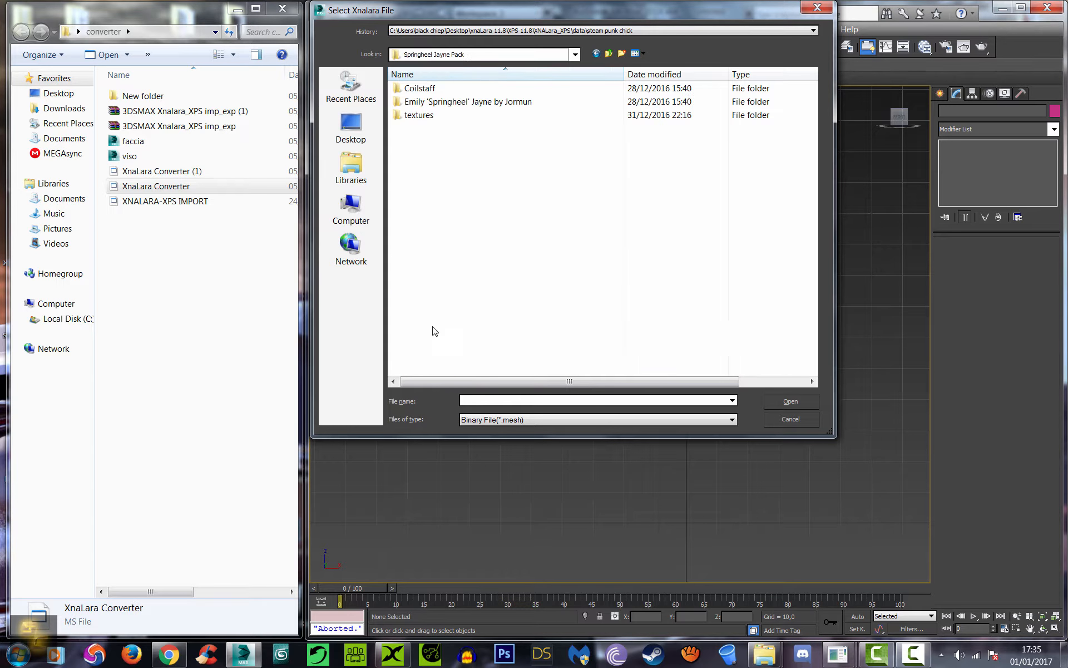
double_click(419, 104)
click(537, 419)
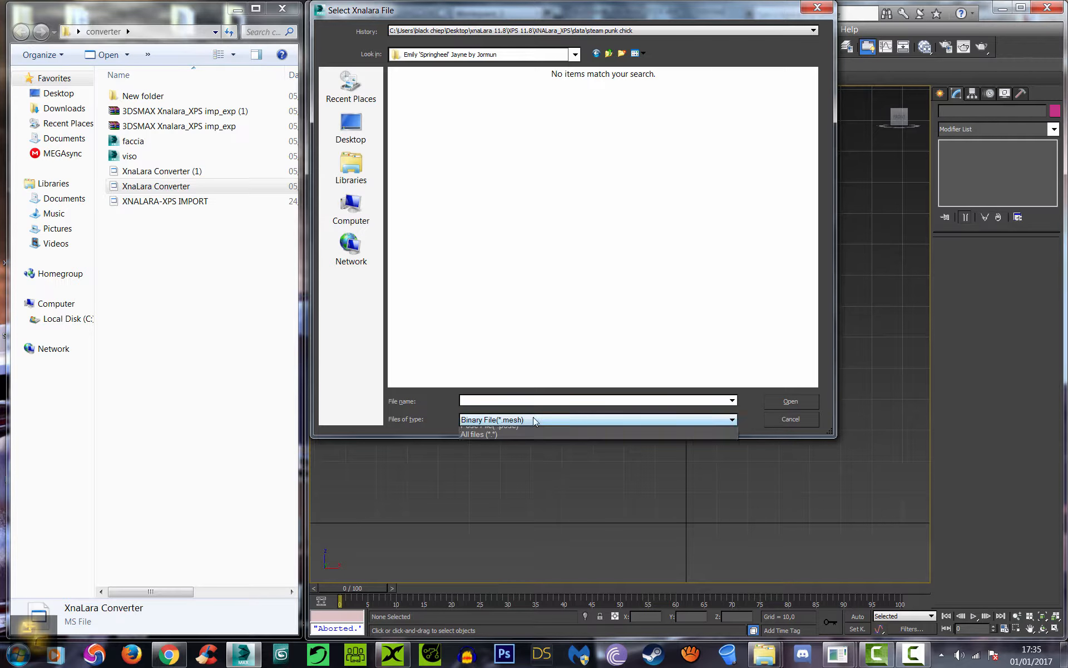
click(510, 450)
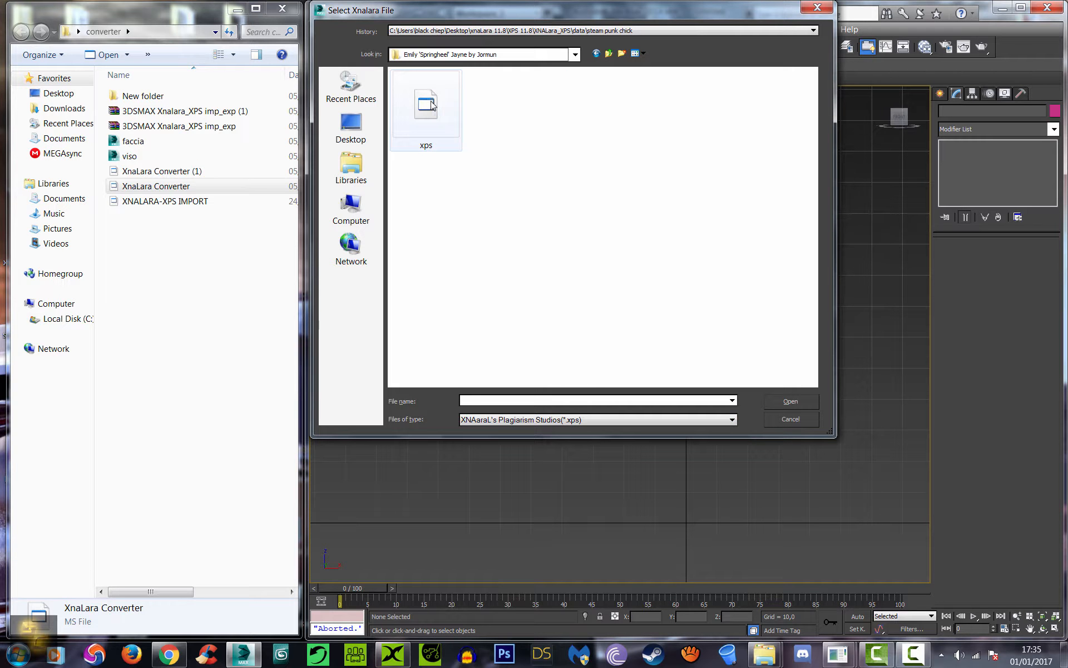
click(445, 129)
click(771, 404)
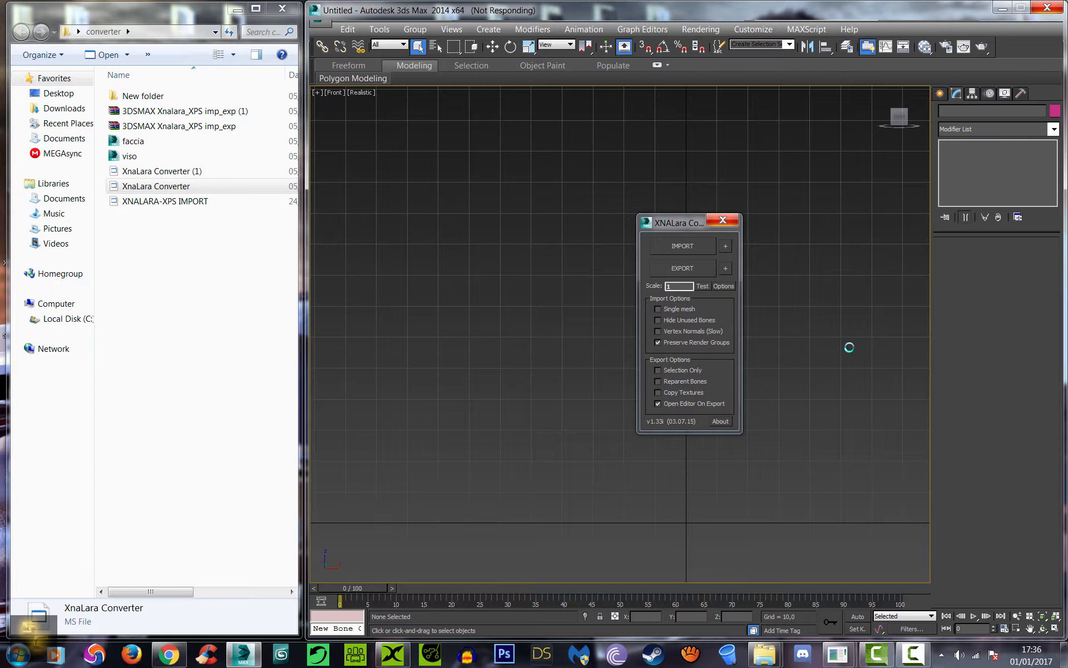
click(887, 665)
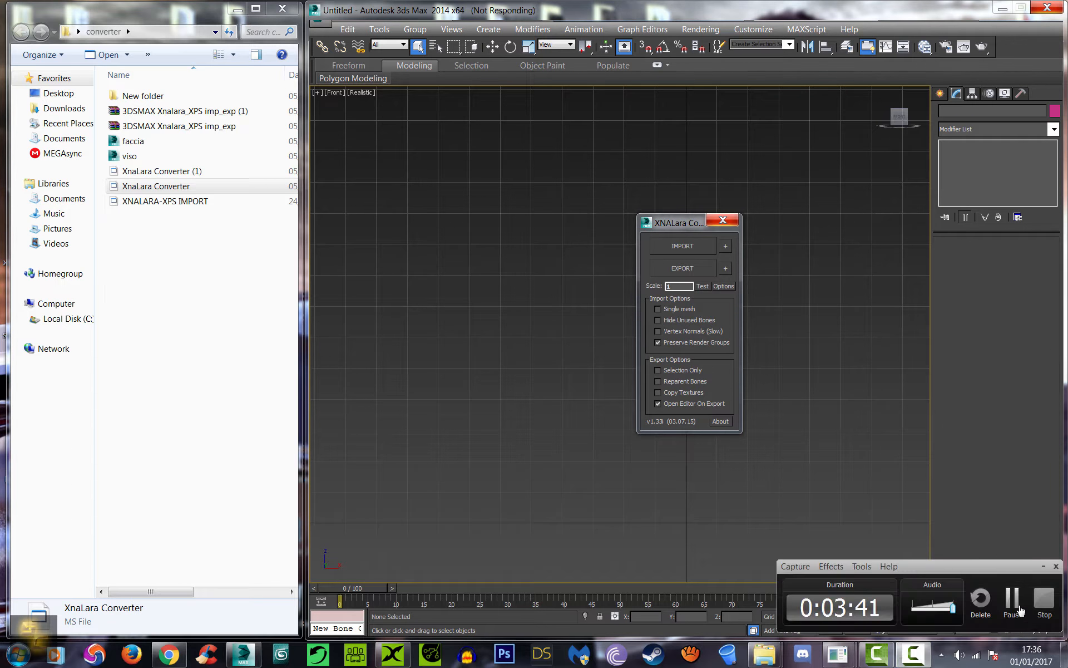
click(718, 218)
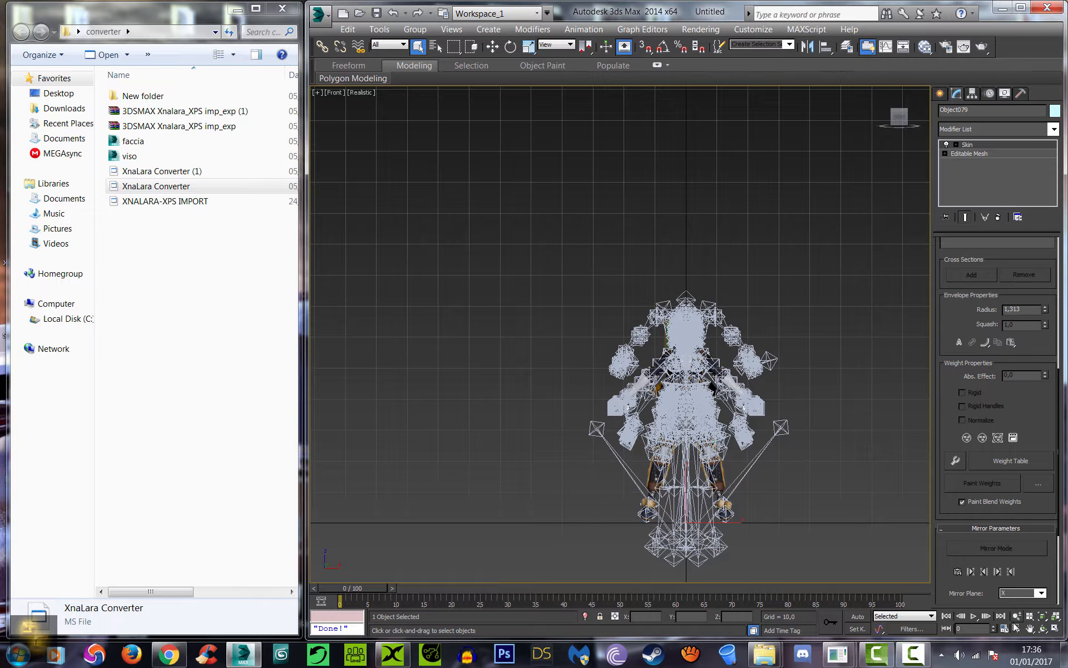
Examine the imported character's meshes and bones in the front viewport.
click(1031, 629)
drag(833, 407, 740, 339)
scroll(597, 291, up, 3)
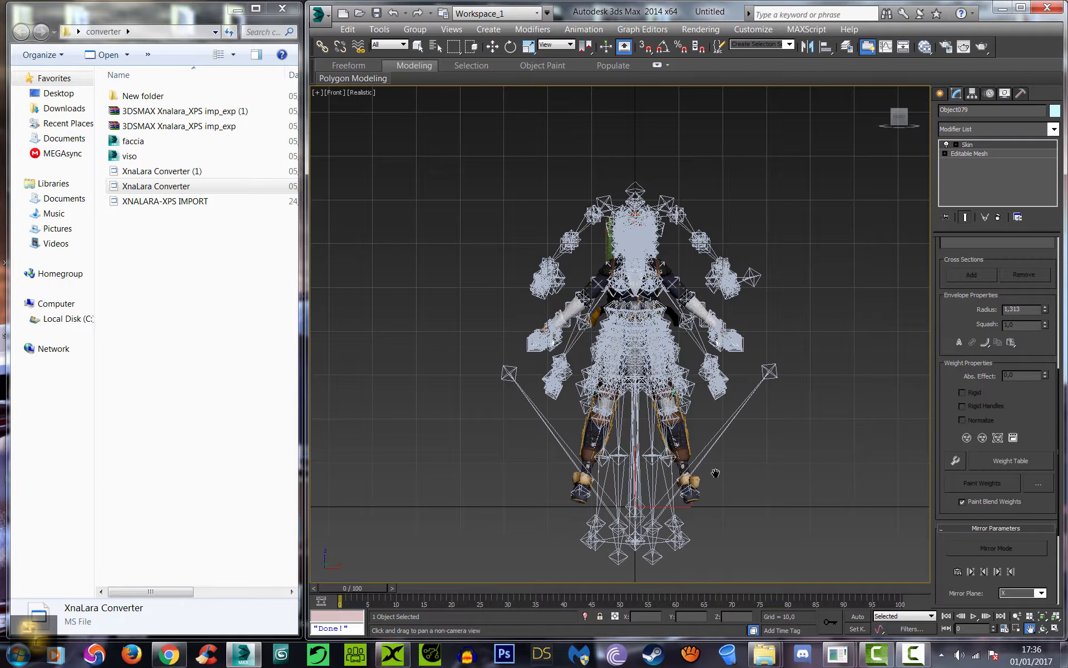
scroll(690, 289, up, 5)
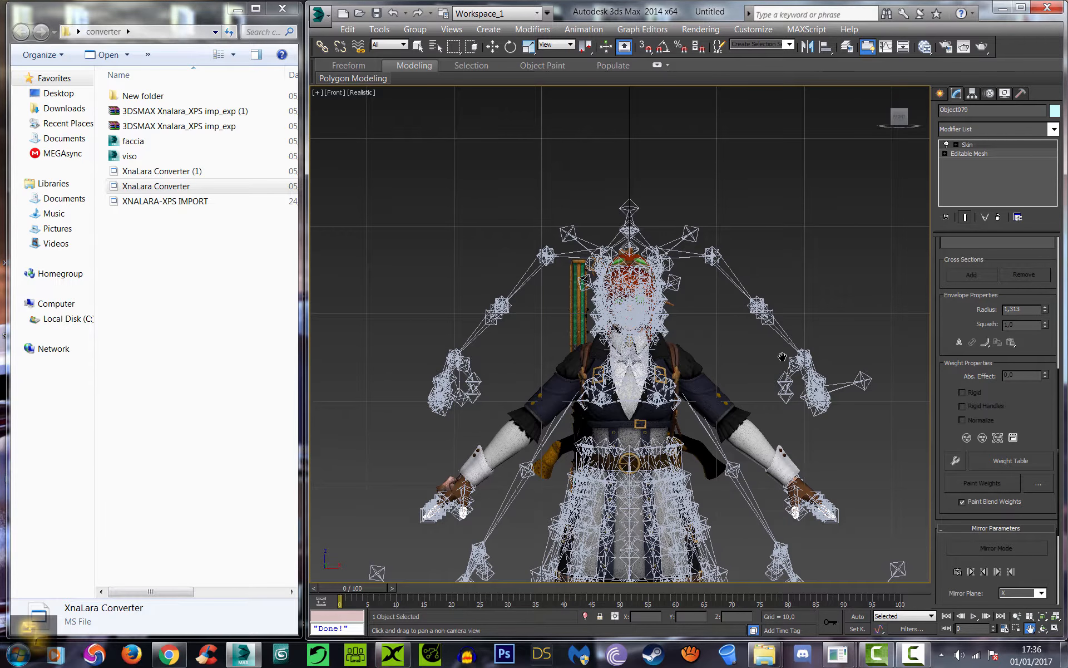
drag(790, 429, 750, 310)
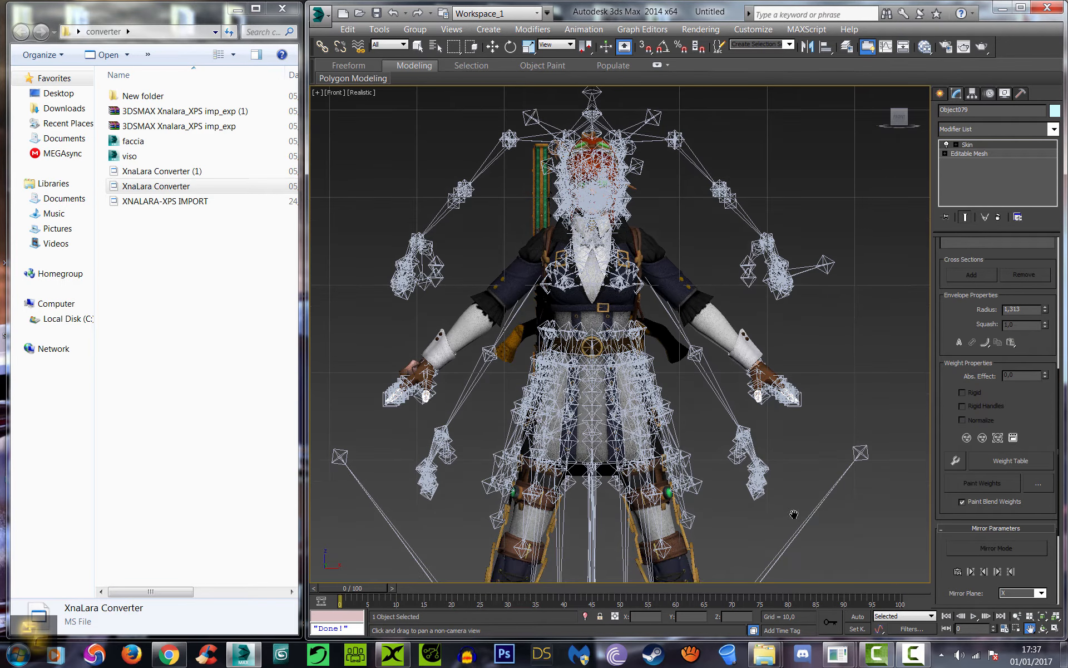
Examine the bones around the character's torso, skirt, legs and feet up close in the Front view.
drag(723, 495, 708, 378)
scroll(709, 378, up, 2)
drag(660, 229, 706, 482)
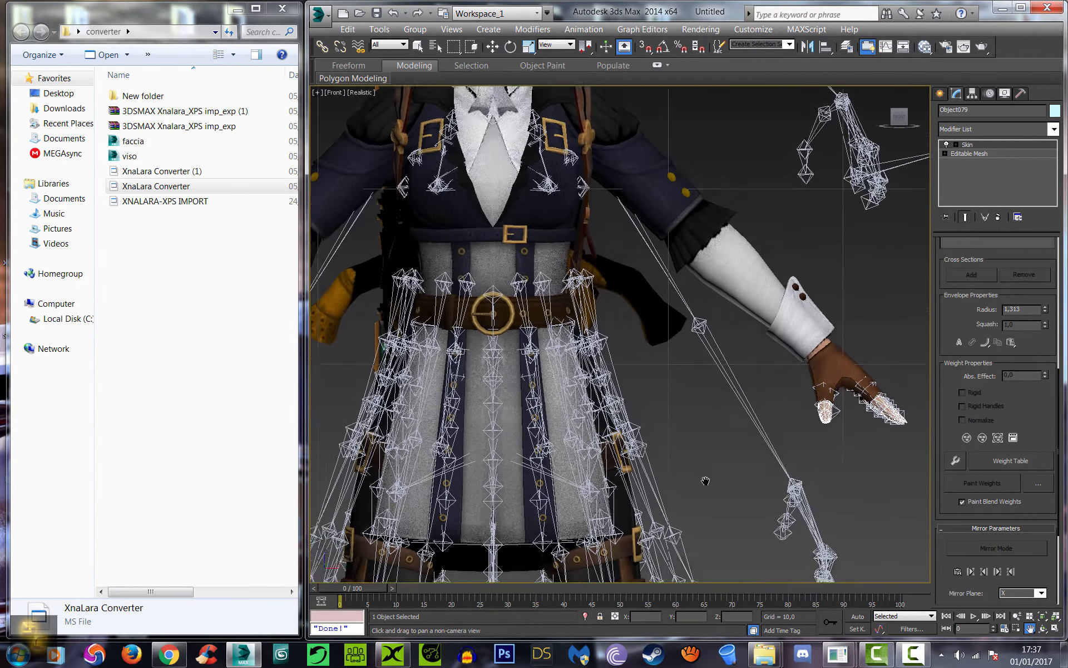
scroll(701, 457, down, 1)
scroll(675, 431, down, 3)
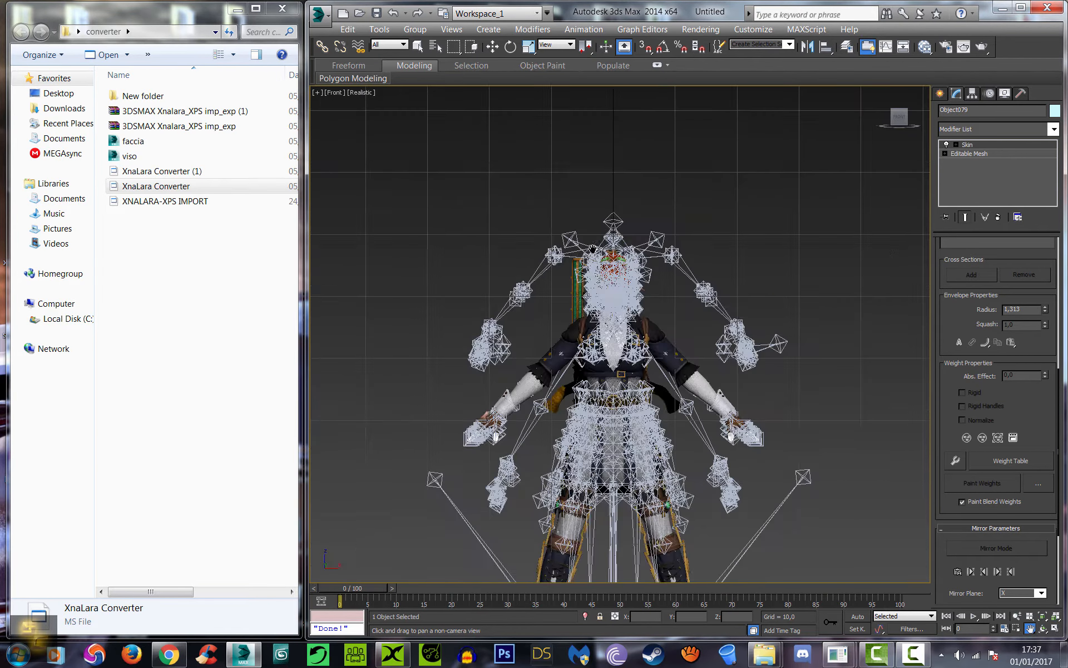
scroll(629, 442, up, 5)
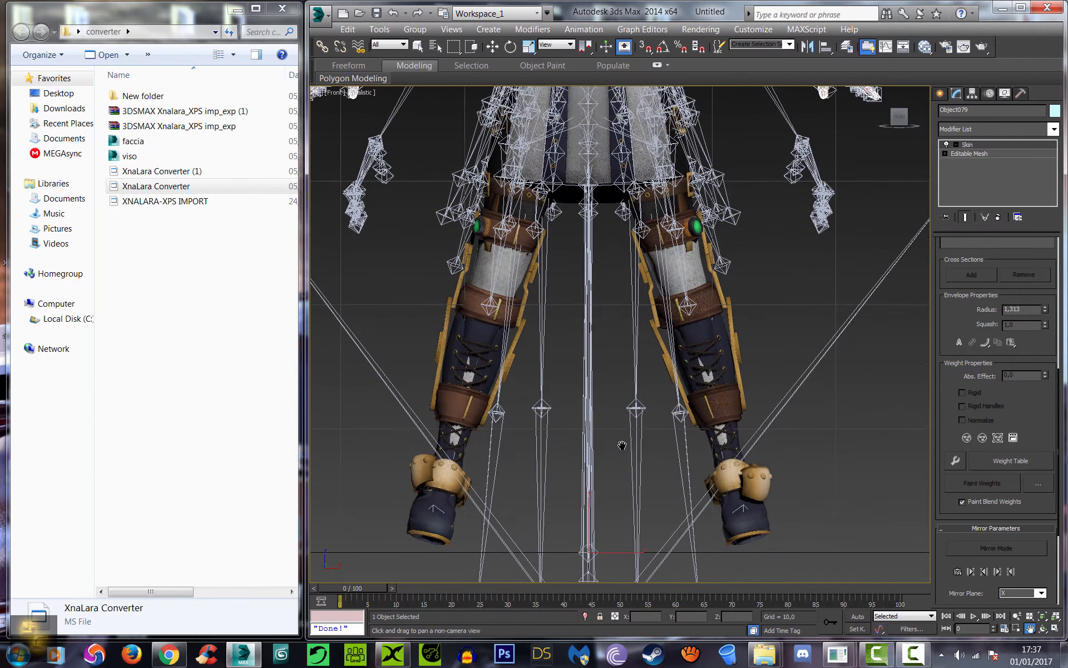
drag(620, 441, 640, 342)
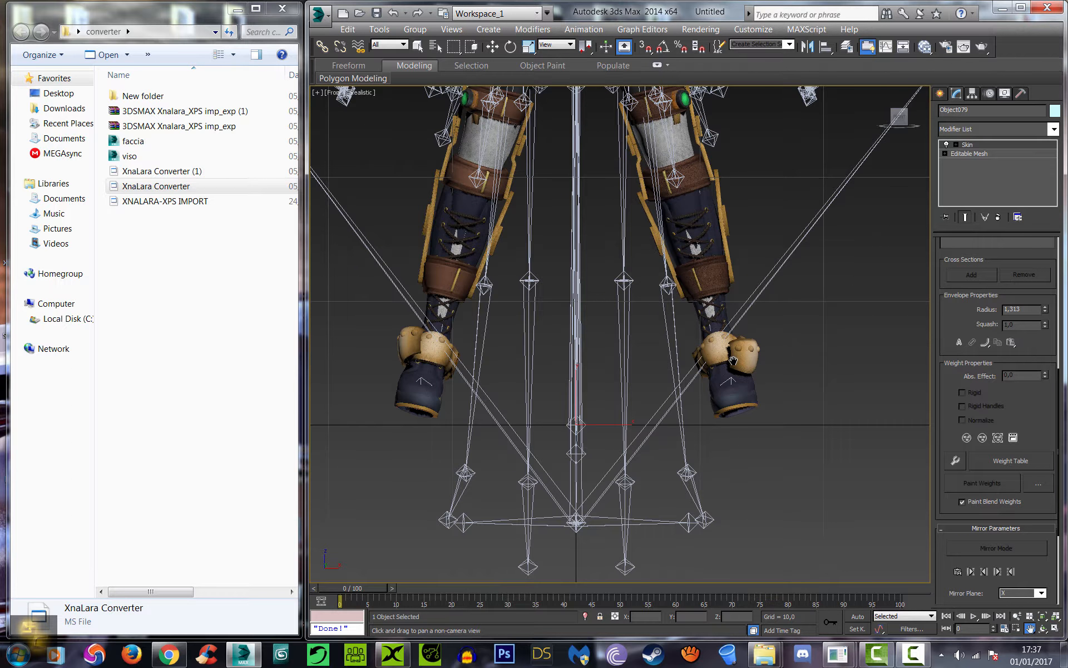
drag(635, 168, 604, 341)
drag(606, 301, 623, 390)
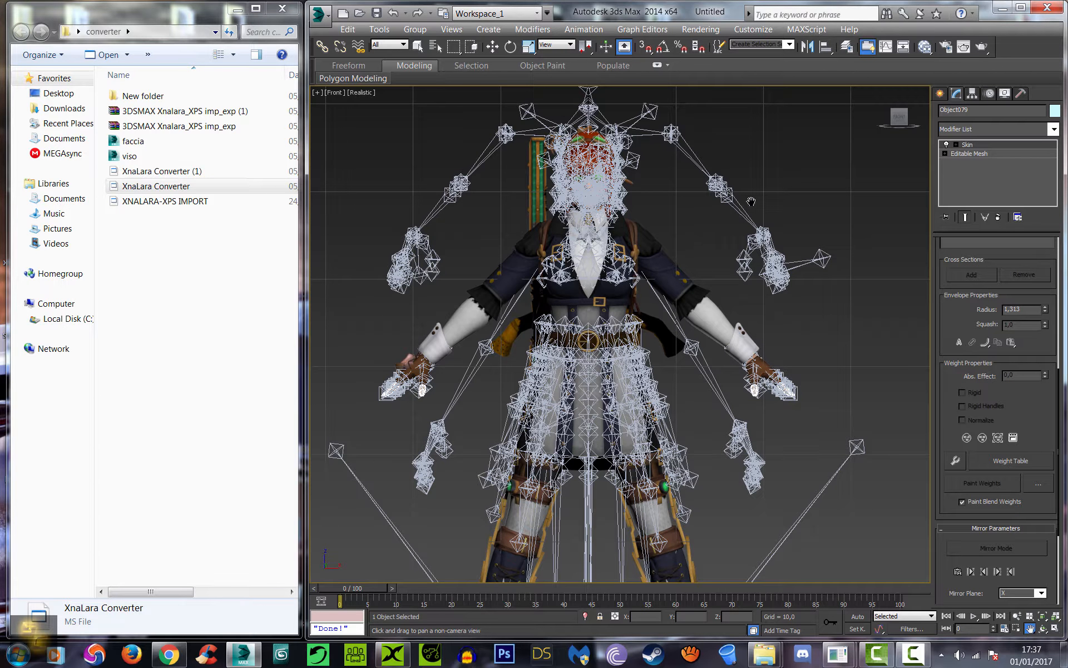
Hide the Geometry category to isolate the character's bones and show them in the Perspective view.
click(1004, 94)
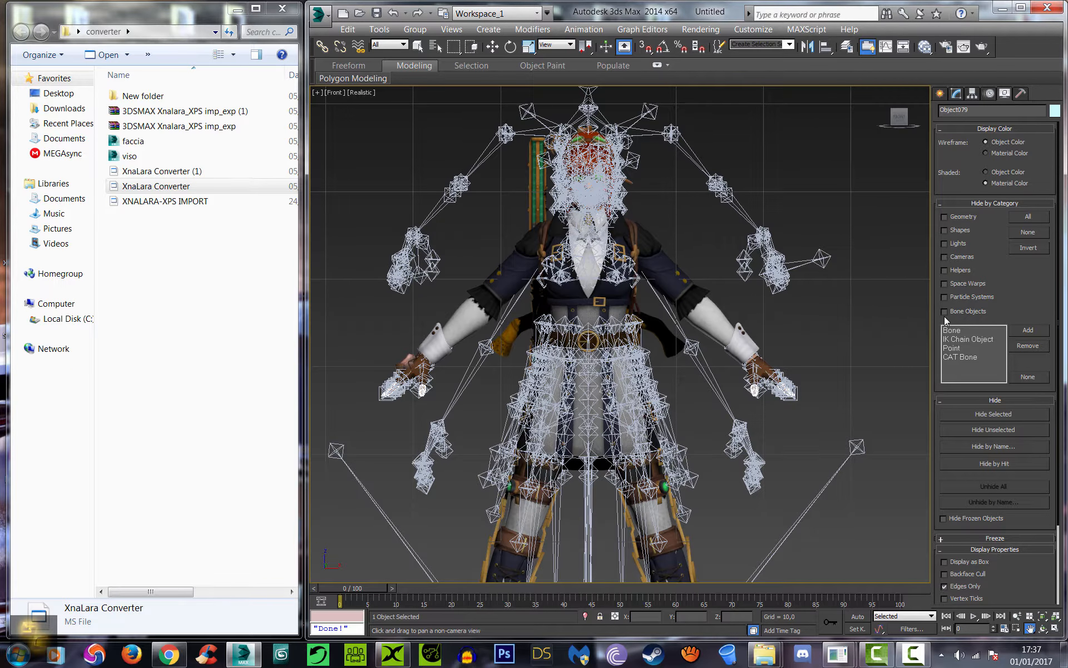
click(944, 216)
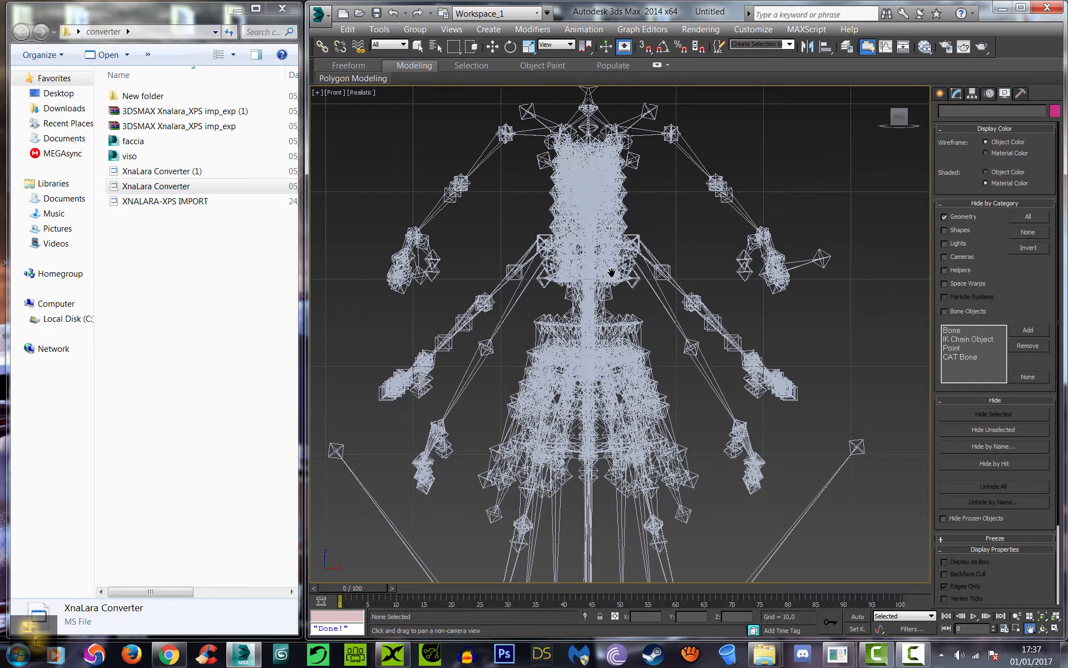
drag(890, 90, 893, 117)
click(347, 91)
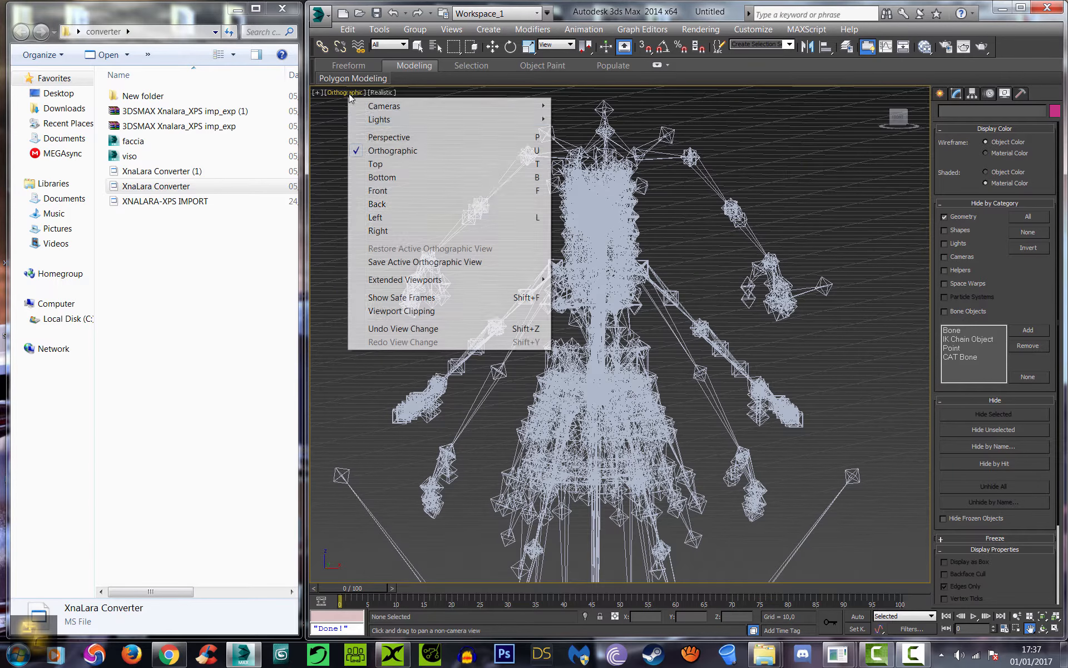
click(379, 137)
scroll(653, 319, down, 5)
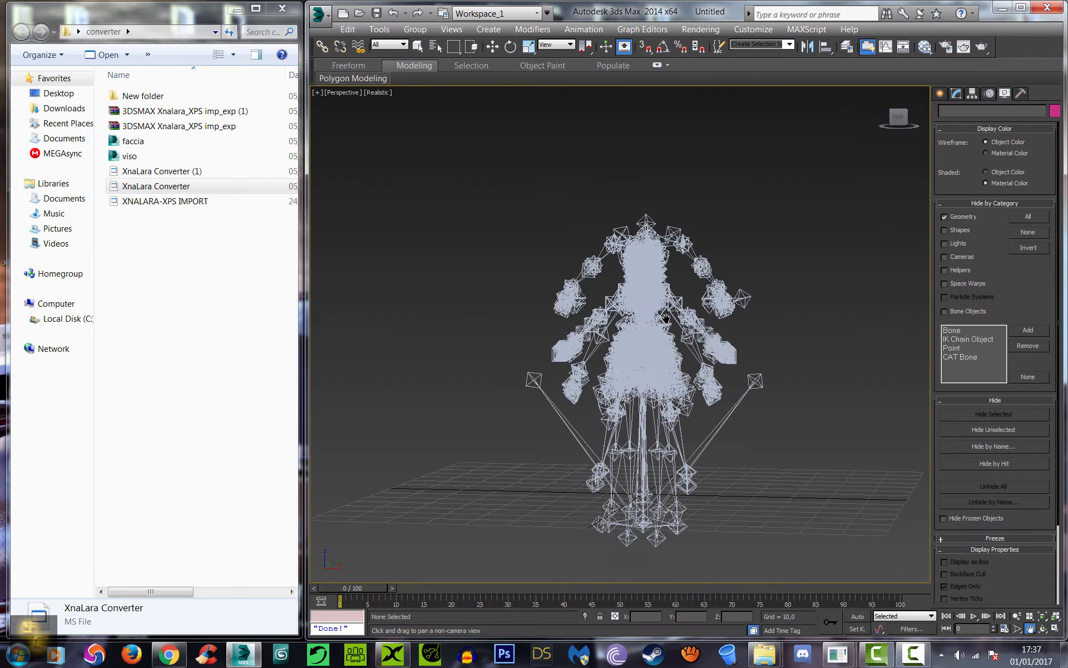
middle_drag(670, 319, 651, 317)
scroll(651, 317, up, 3)
drag(896, 120, 811, 101)
Select the unused shoulder and forearm bones one at a time to read their names, clear the selection and inspect the whole skeleton.
click(492, 47)
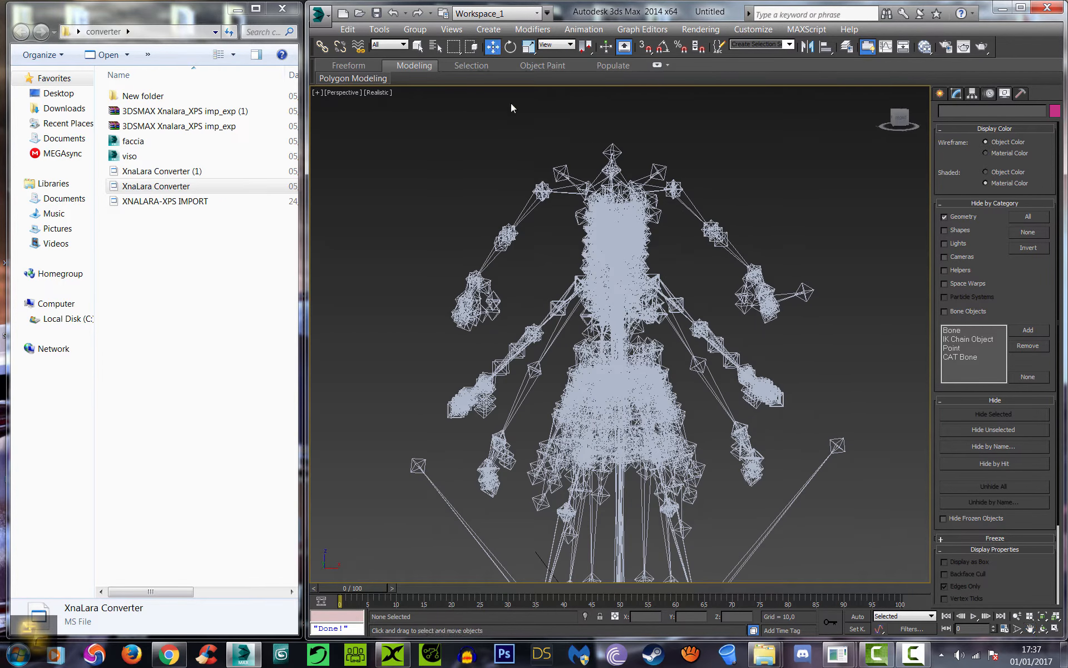
click(542, 195)
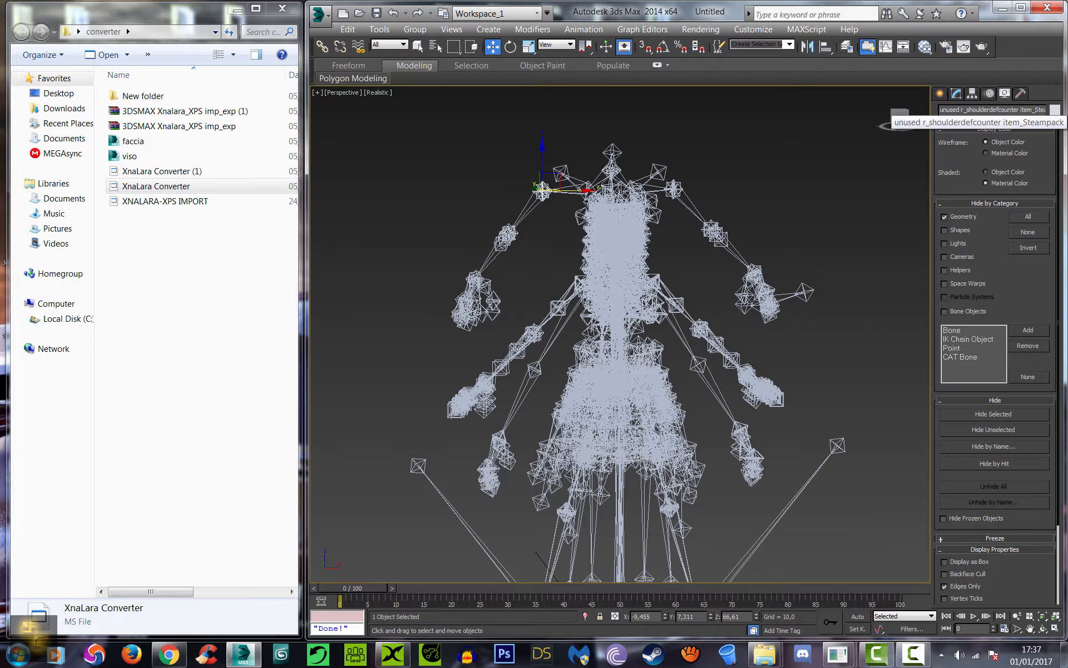
click(507, 241)
click(820, 264)
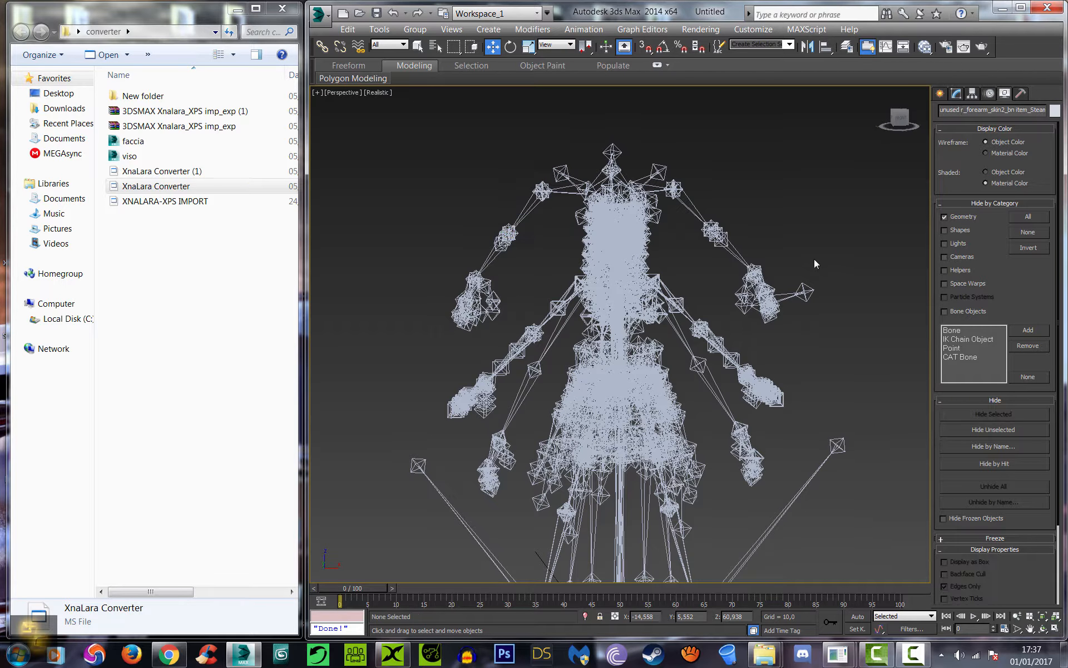
scroll(679, 236, up, 3)
scroll(692, 262, down, 3)
scroll(689, 261, down, 3)
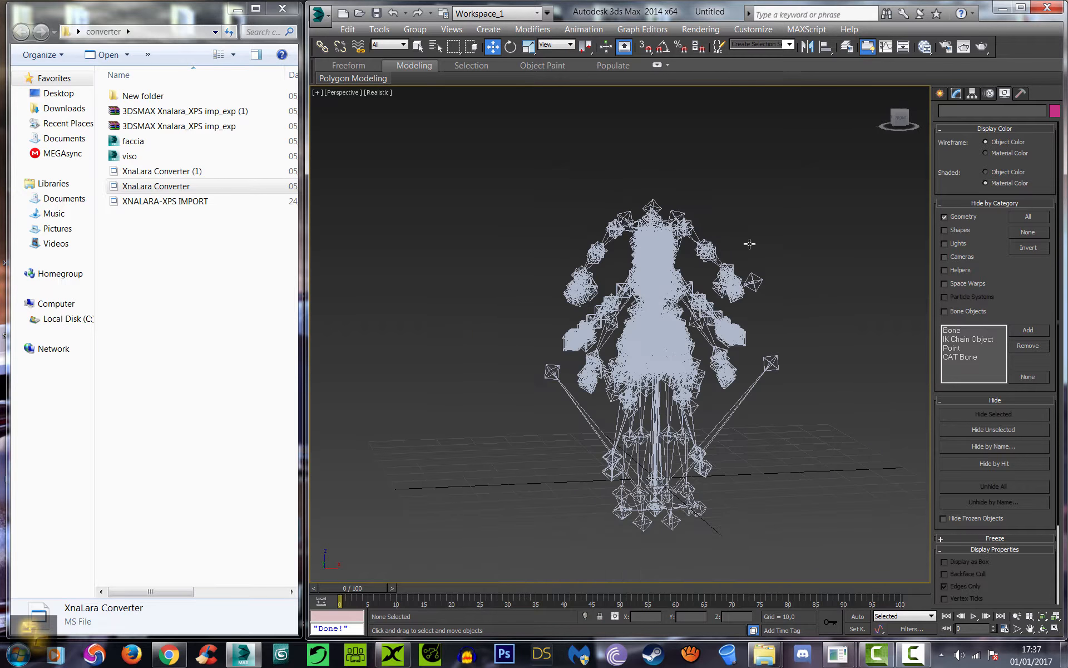
mouse_move(904, 118)
mouse_down()
mouse_move(886, 115)
mouse_move(917, 117)
mouse_up()
scroll(680, 243, up, 6)
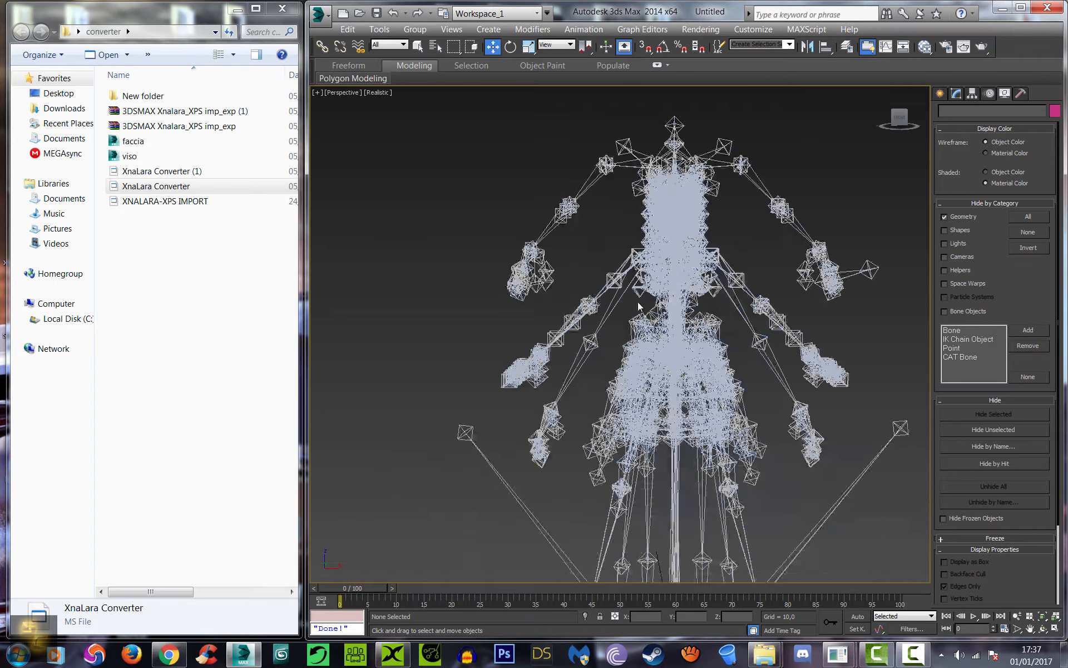
scroll(671, 214, down, 2)
scroll(671, 214, down, 3)
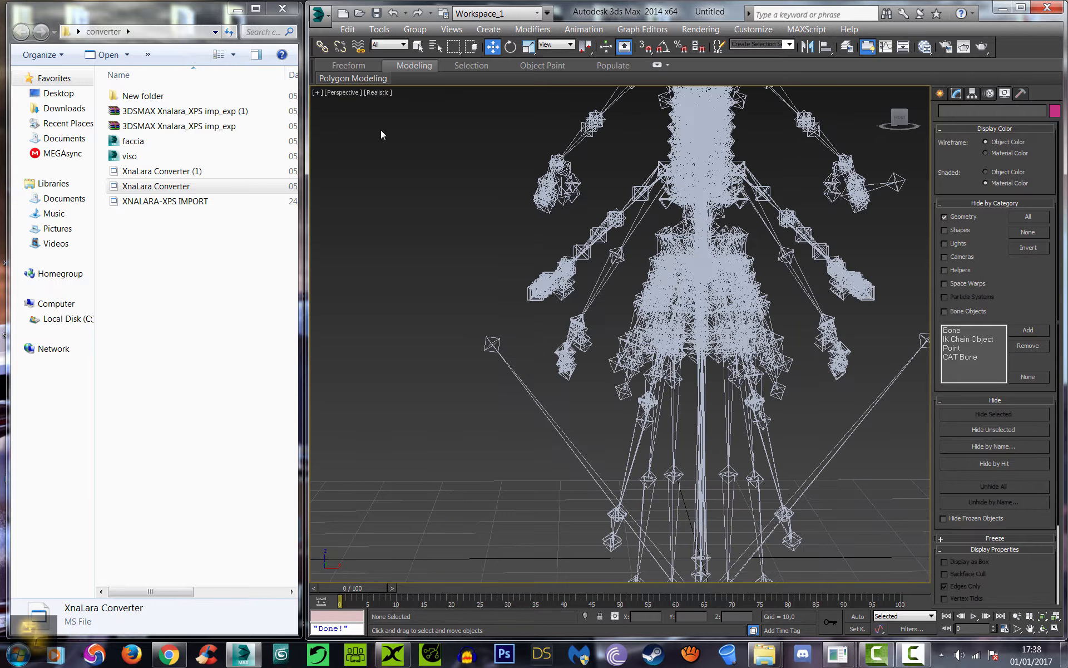
Return the viewport to the Front view and examine the isolated skeleton up close and as a whole.
click(342, 92)
click(368, 191)
click(1029, 628)
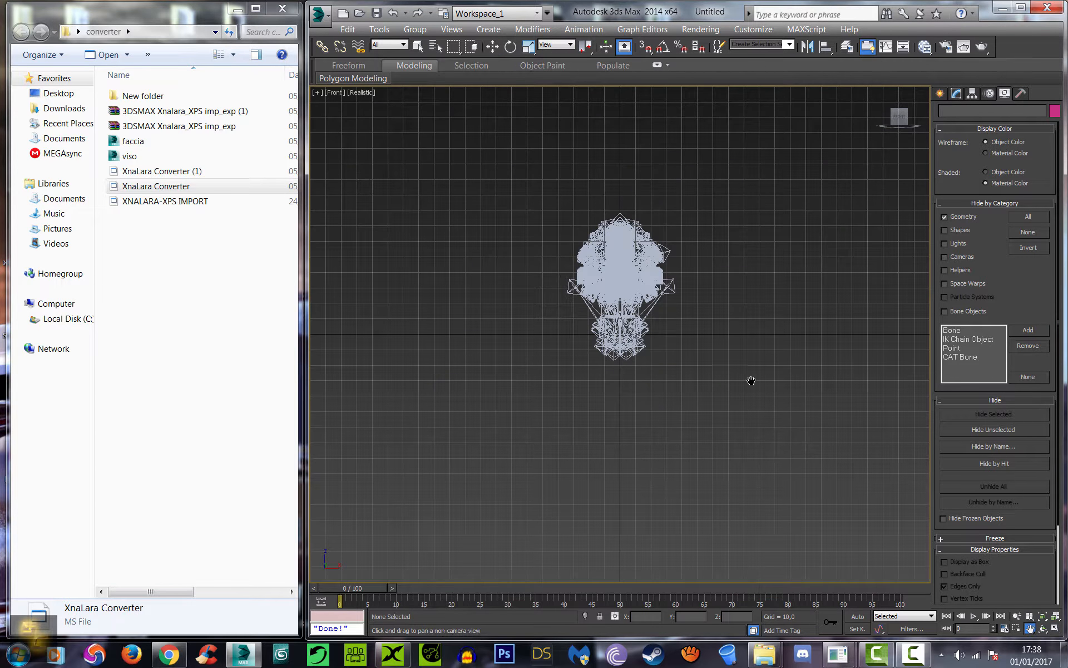
drag(614, 282, 612, 360)
scroll(611, 360, up, 10)
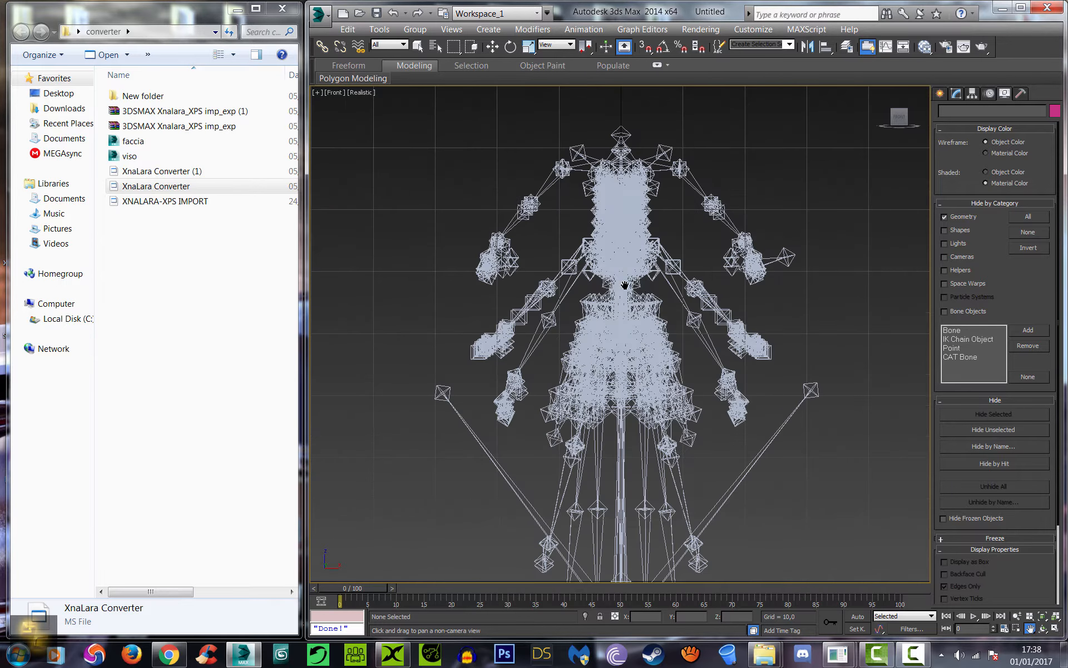
scroll(554, 292, up, 6)
drag(562, 317, 485, 93)
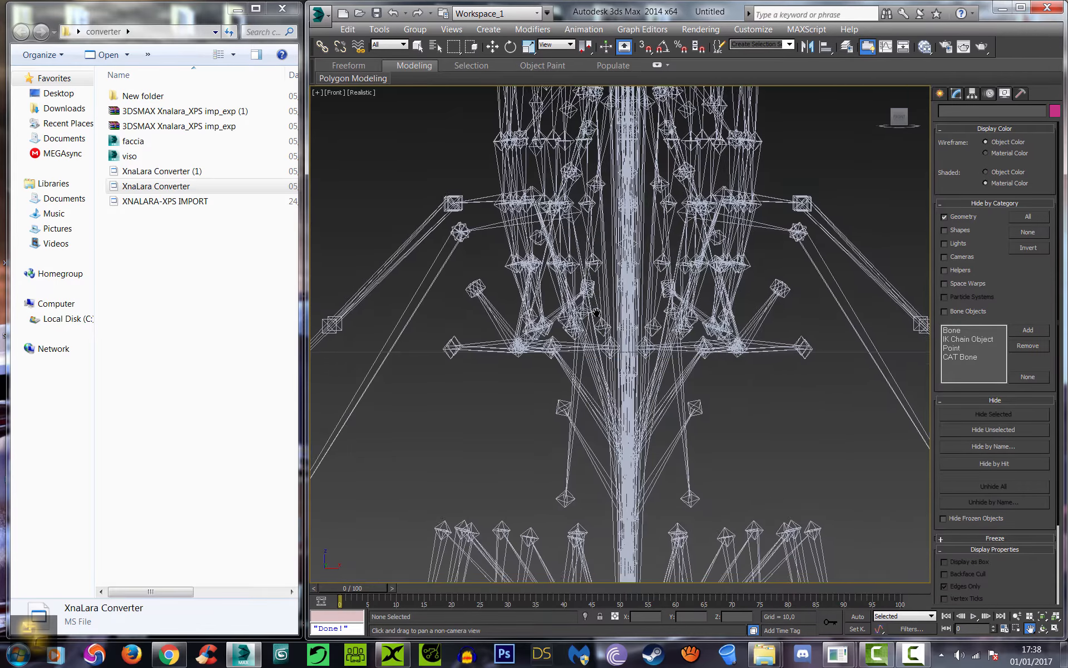
scroll(615, 356, down, 9)
drag(622, 321, 591, 252)
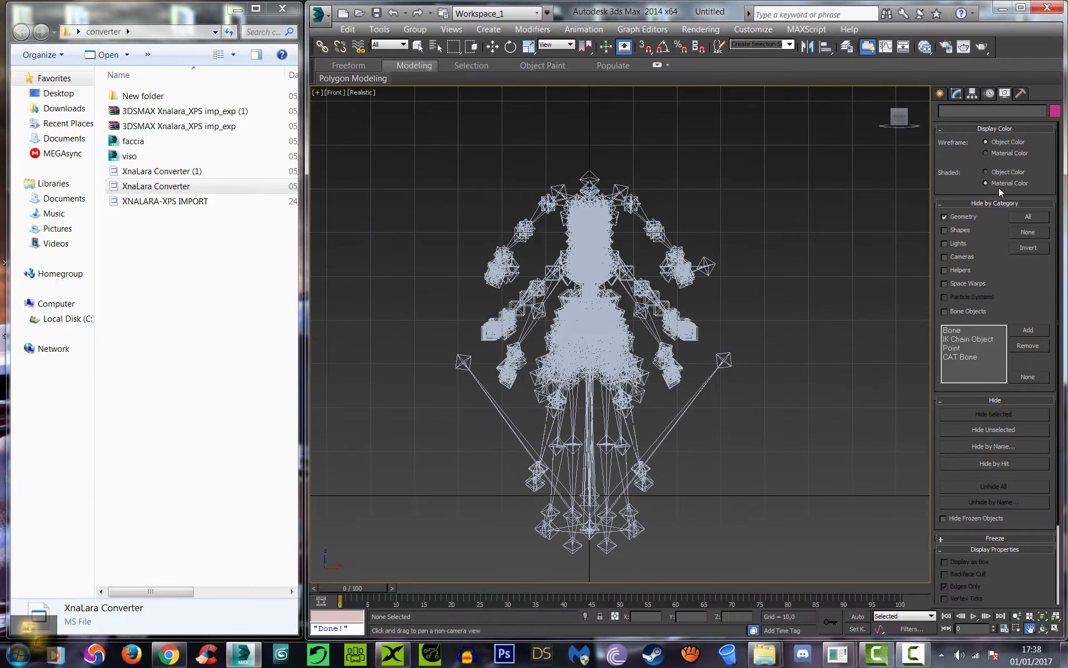
Unhide the Geometry category and check the character's meshes together with its bones.
click(944, 217)
scroll(611, 296, up, 6)
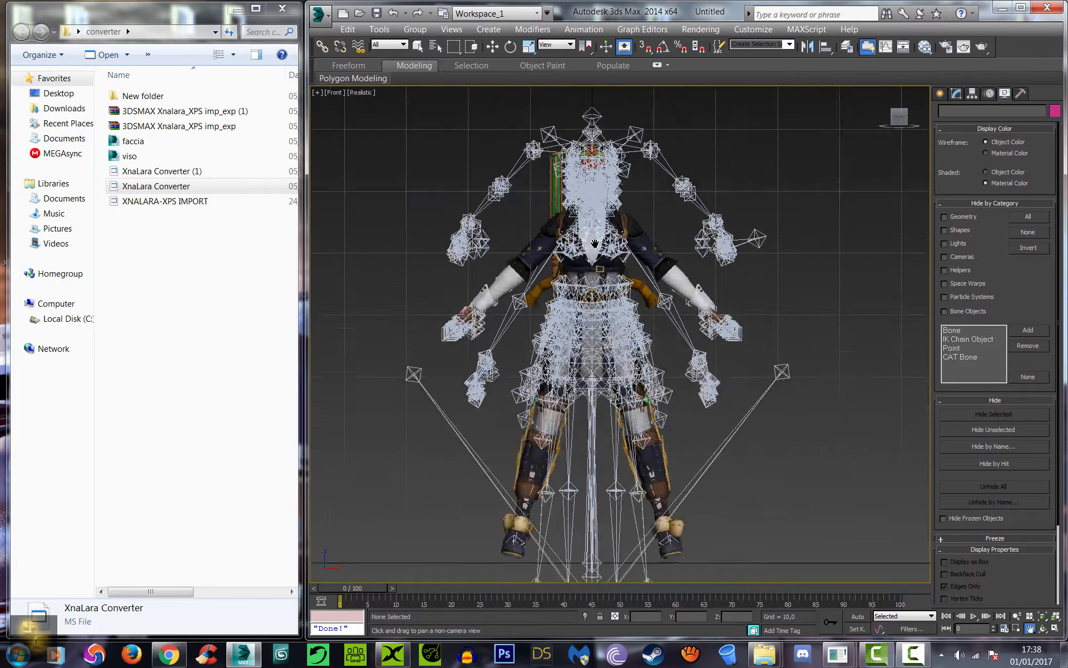
drag(611, 295, 658, 331)
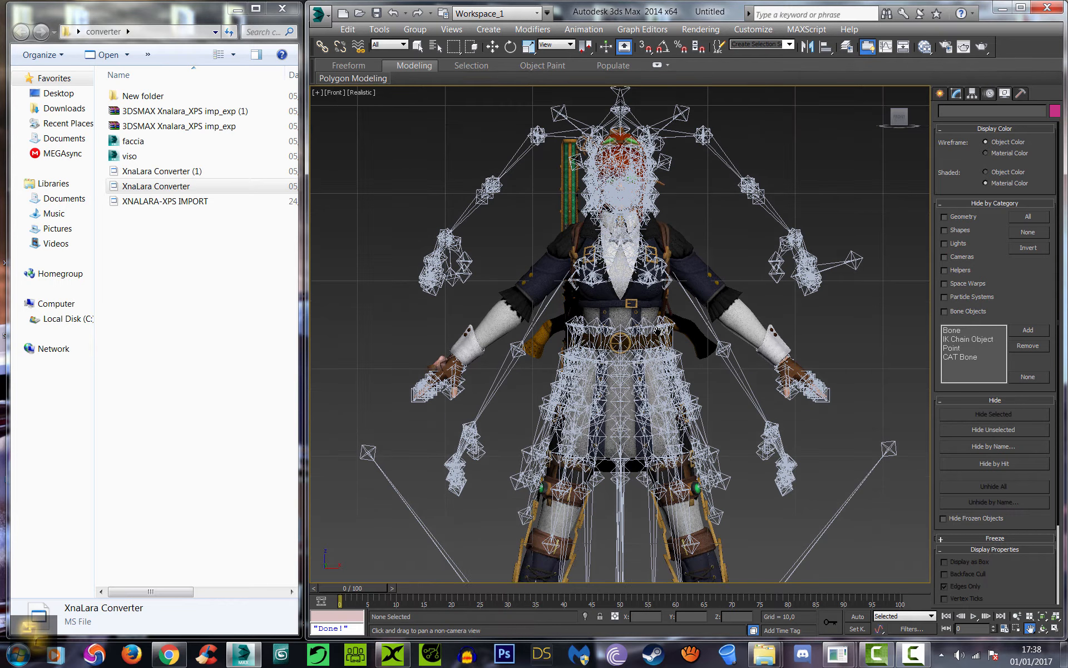
scroll(658, 331, down, 2)
drag(669, 408, 666, 374)
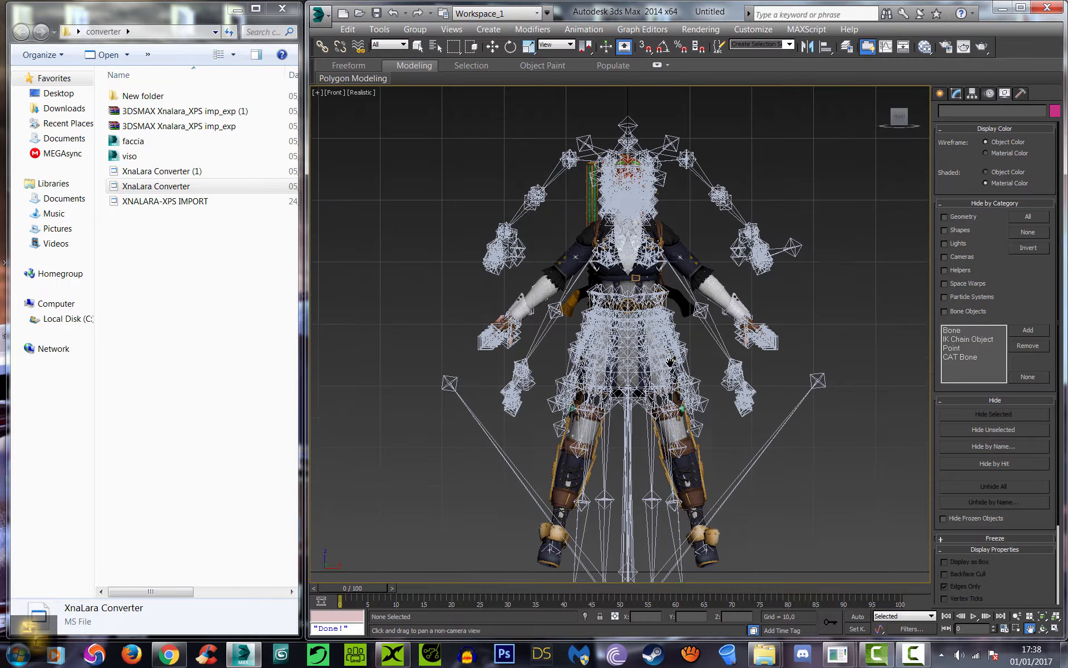
scroll(666, 374, down, 2)
click(878, 662)
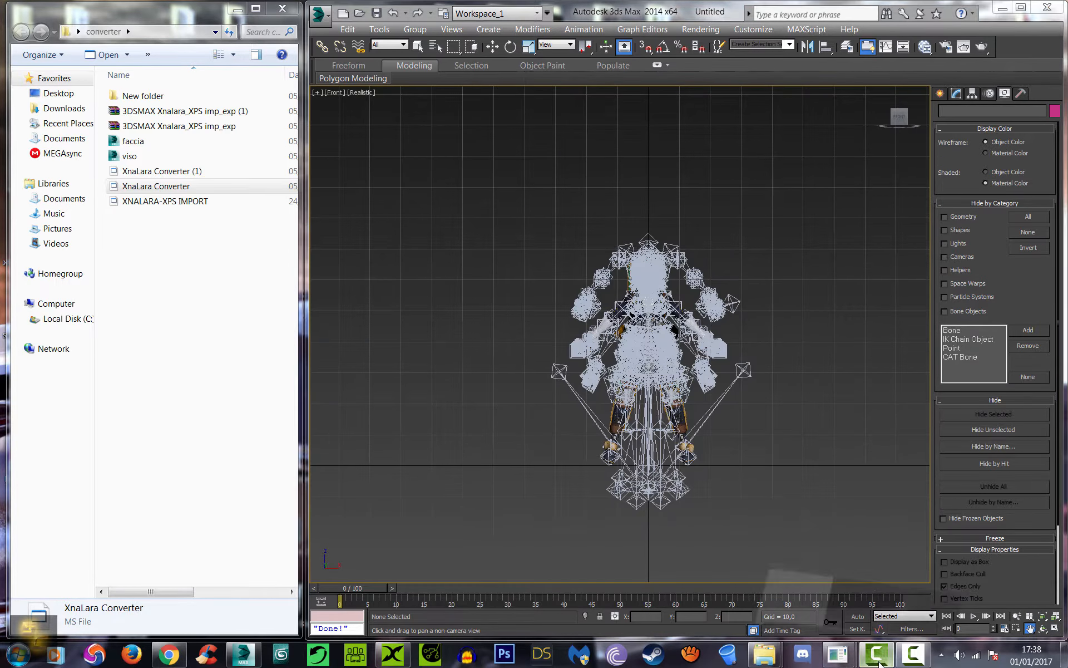
click(879, 661)
click(914, 656)
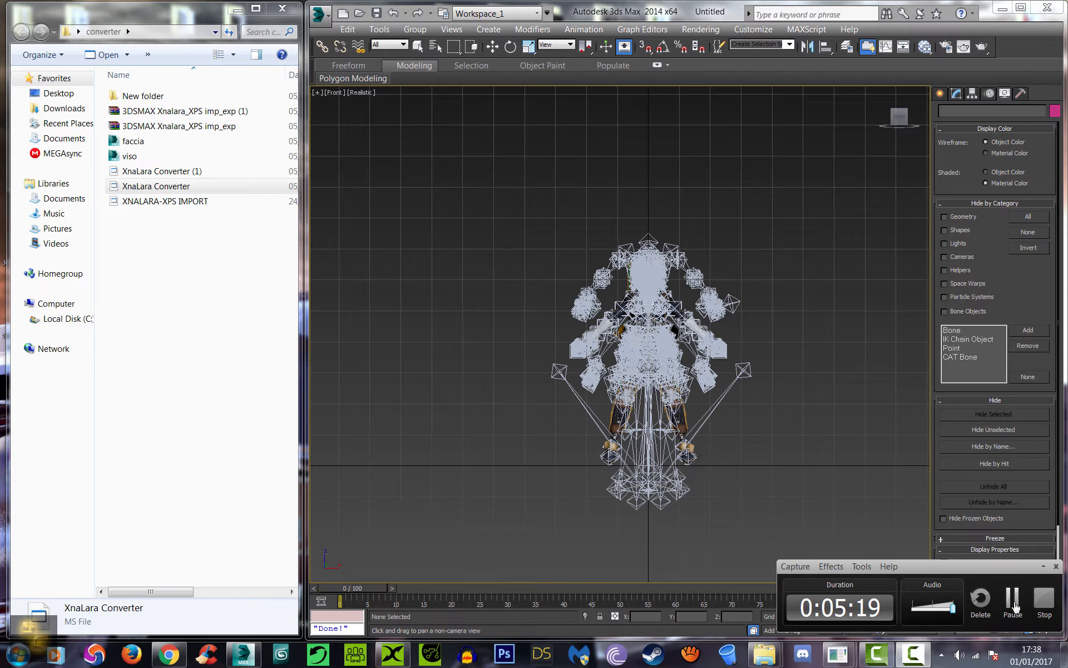
click(1013, 600)
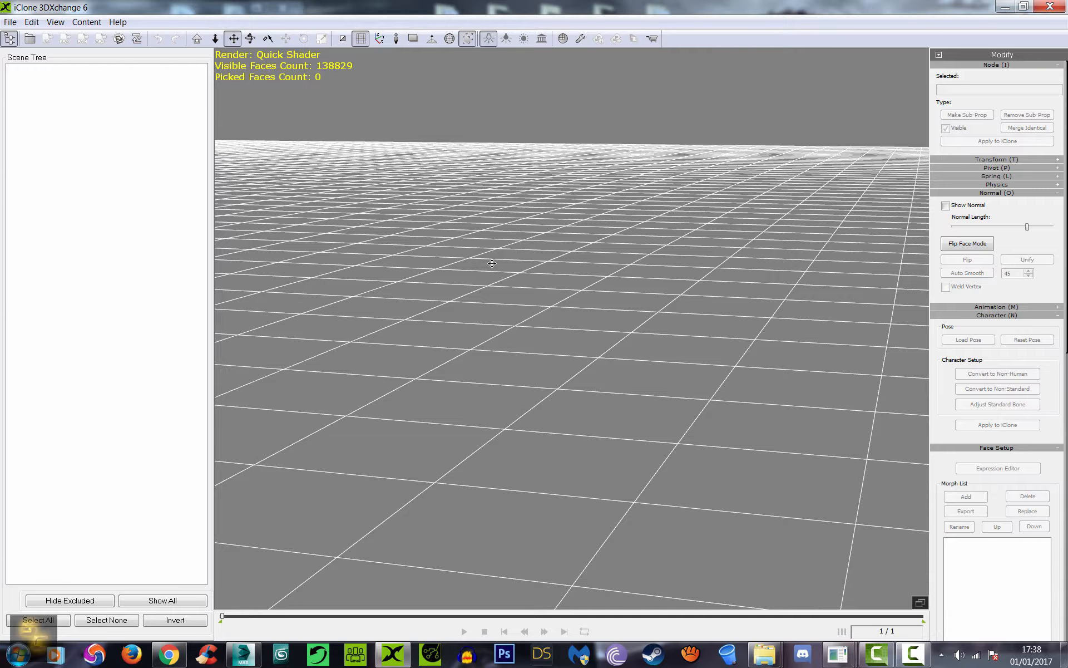
In iClone 3DXchange 6, open the Emily steam punk file from the export folder.
click(10, 22)
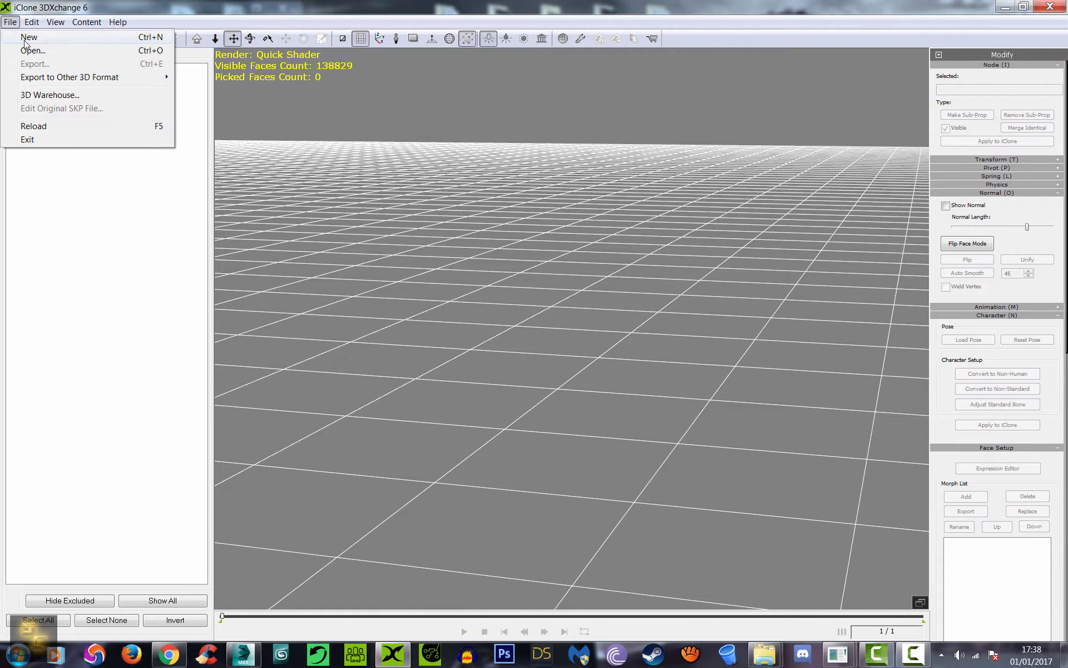
click(25, 50)
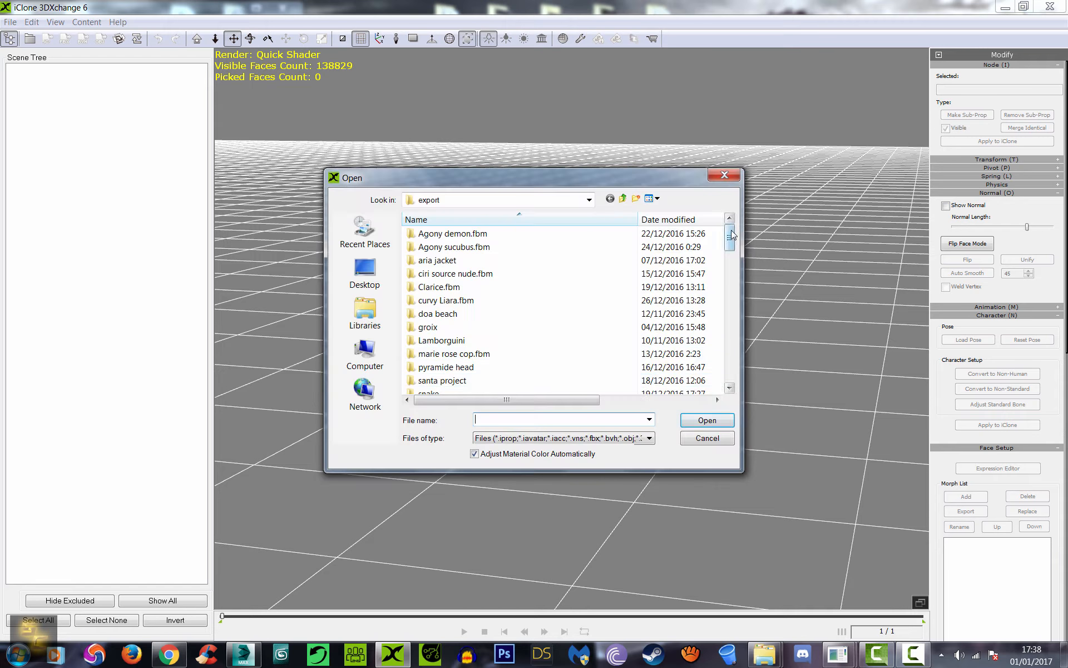
drag(730, 238, 722, 316)
click(506, 301)
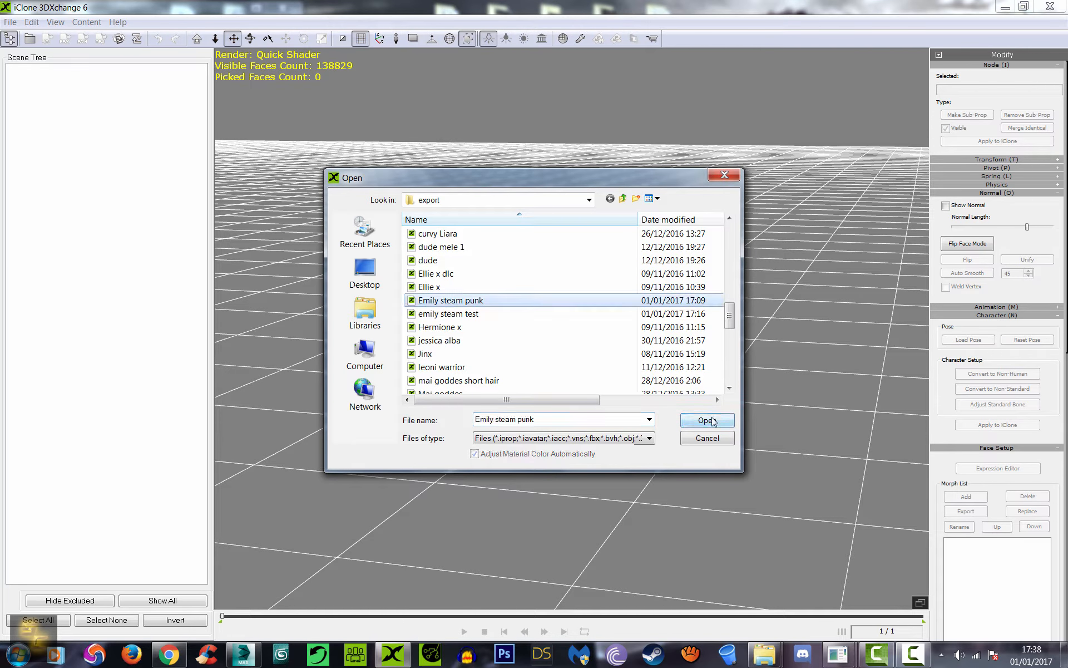
click(701, 417)
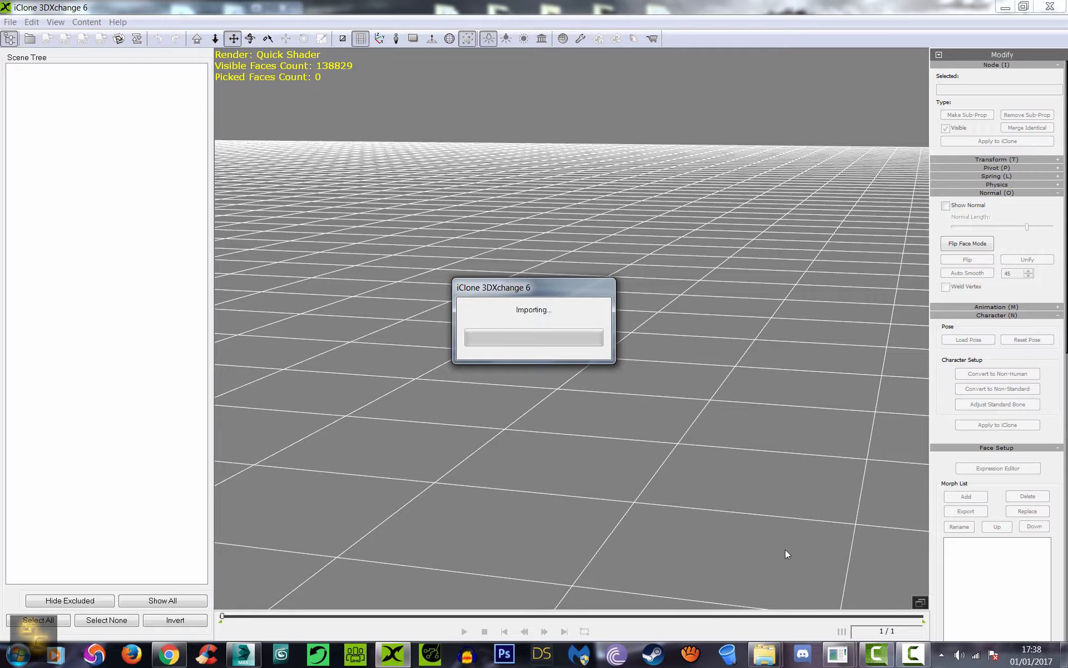
click(913, 654)
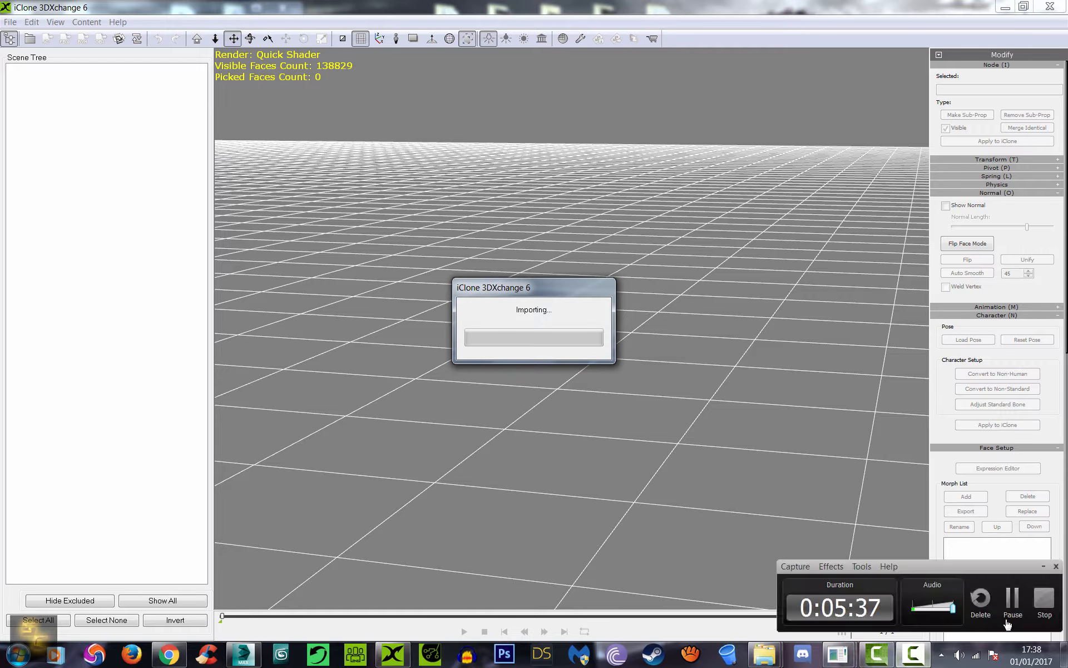
click(1012, 607)
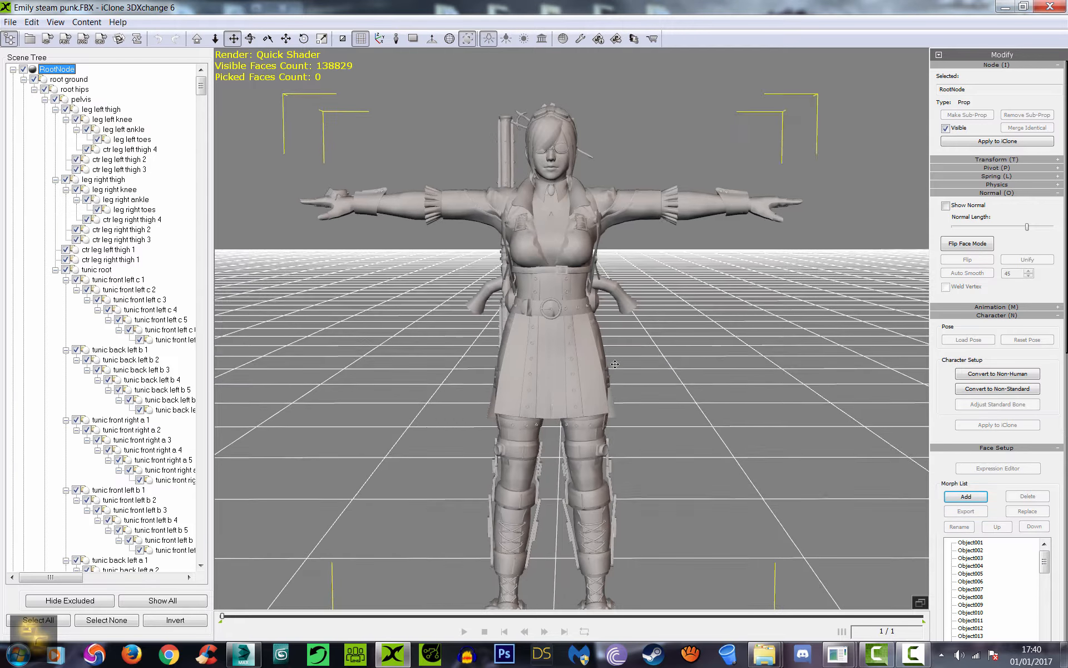
Examine the imported T-posed character from the front, covering the full body, upper body and face.
drag(615, 364, 618, 352)
scroll(629, 362, down, 1)
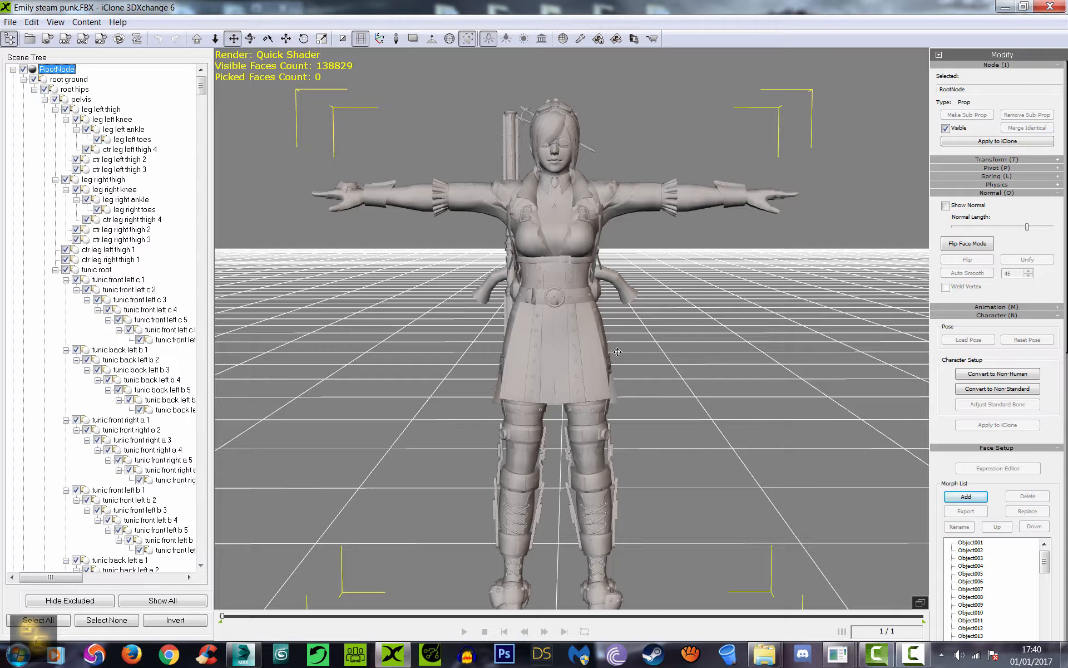
right_drag(585, 359, 562, 445)
scroll(562, 445, up, 4)
drag(681, 61, 687, 141)
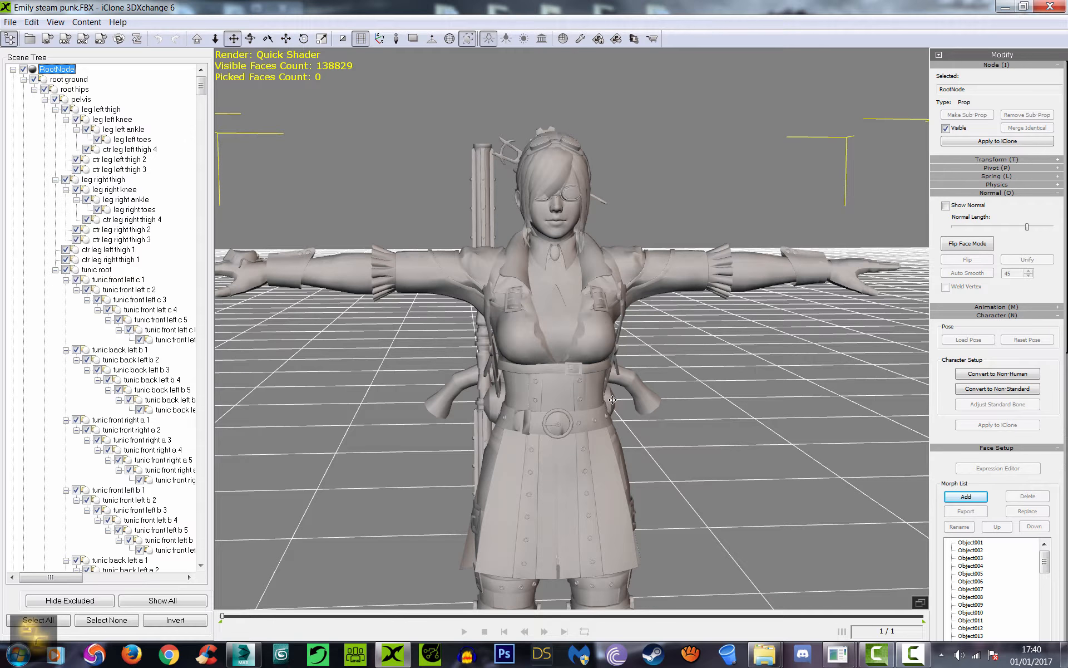
right_drag(676, 420, 716, 428)
right_drag(641, 454, 588, 394)
scroll(568, 393, down, 3)
right_drag(653, 394, 639, 394)
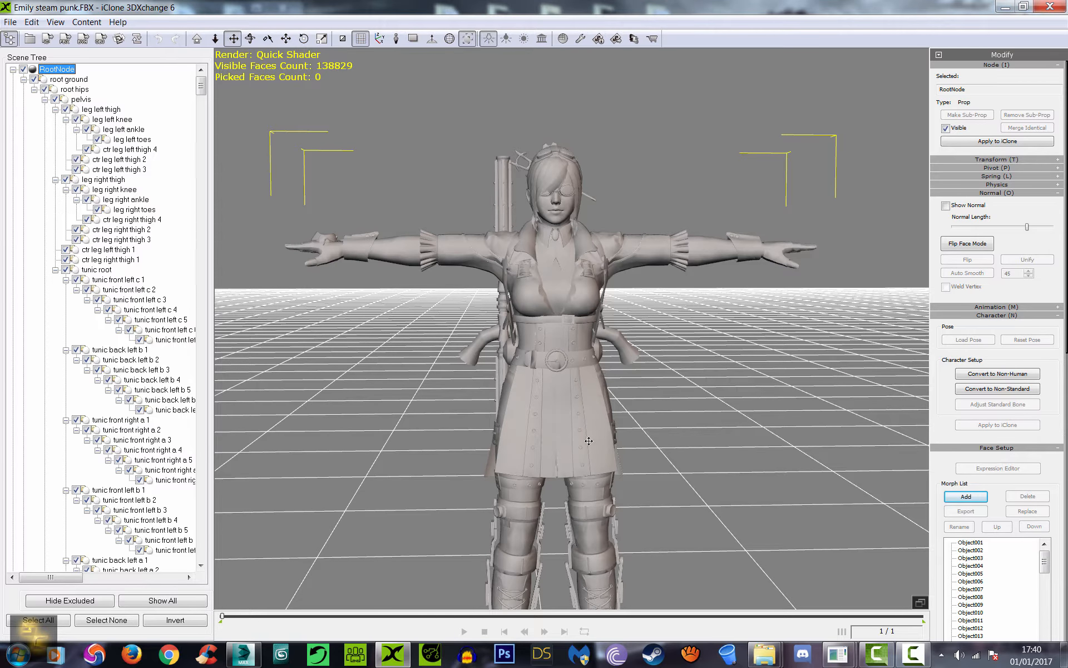
drag(587, 430, 602, 463)
scroll(602, 463, up, 2)
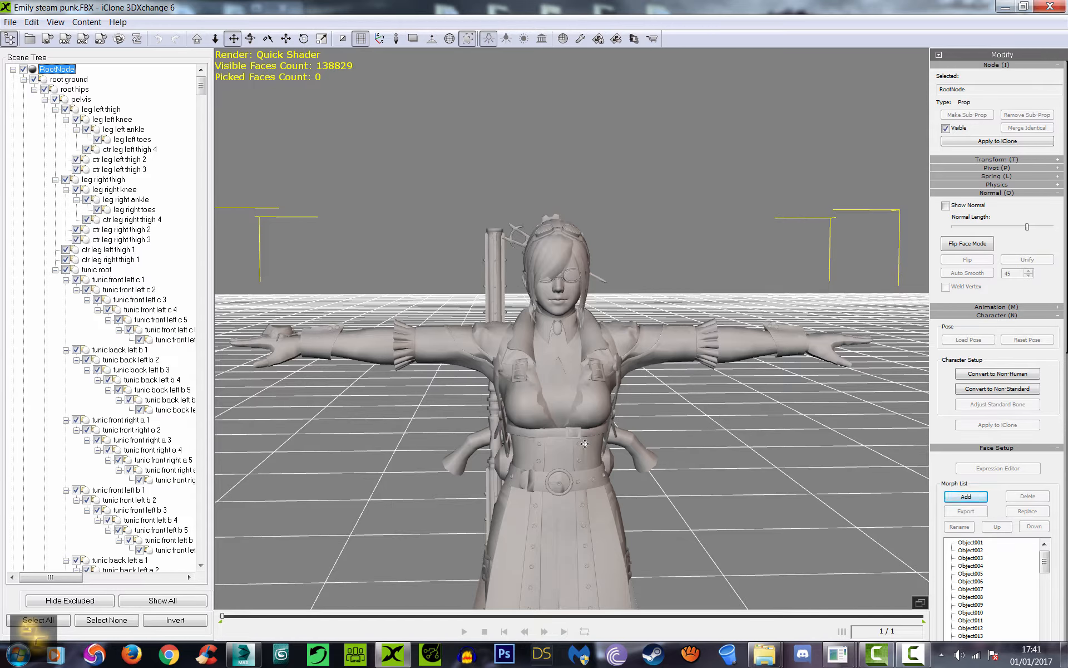
Start converting the imported Emily steam punk model into a Non-Standard character.
right_drag(581, 451, 580, 486)
drag(579, 486, 572, 458)
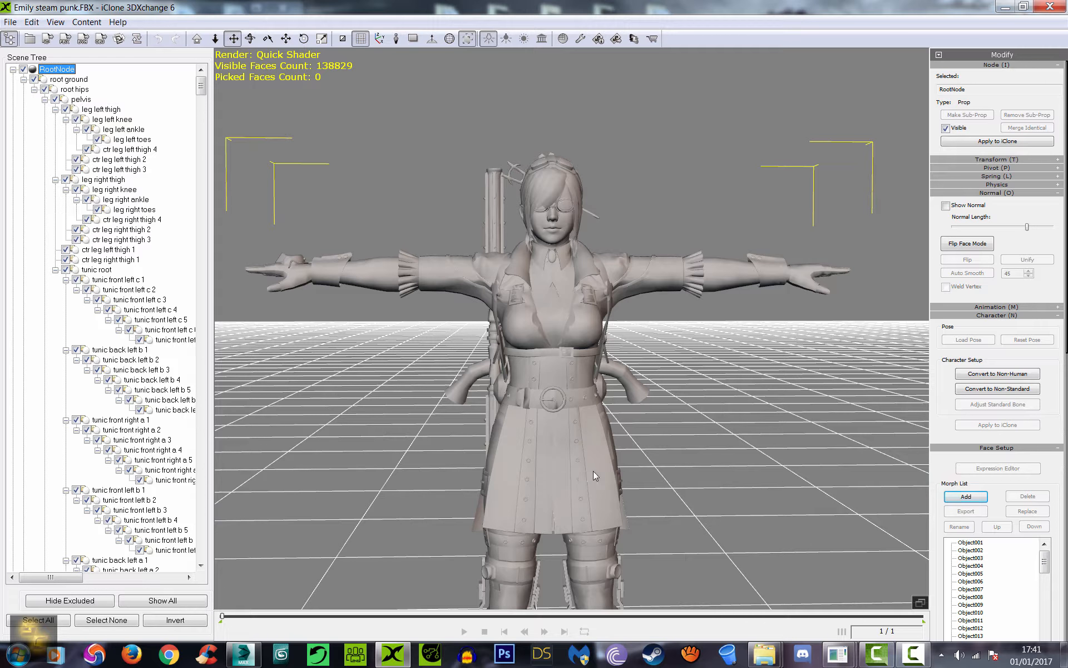
right_drag(606, 460, 594, 474)
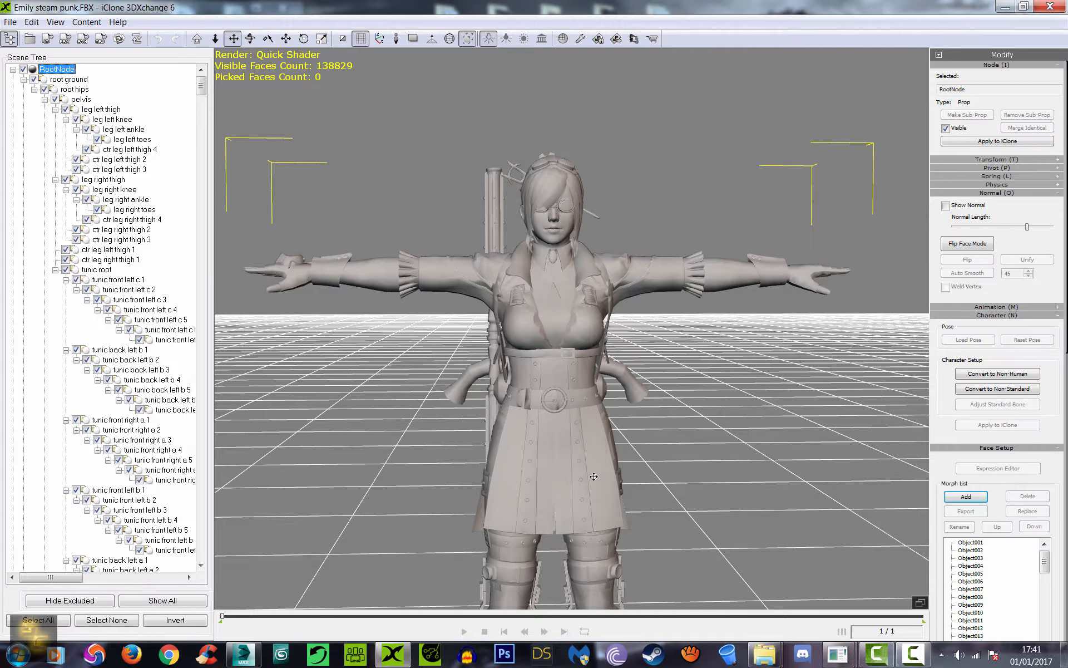
scroll(580, 430, down, 3)
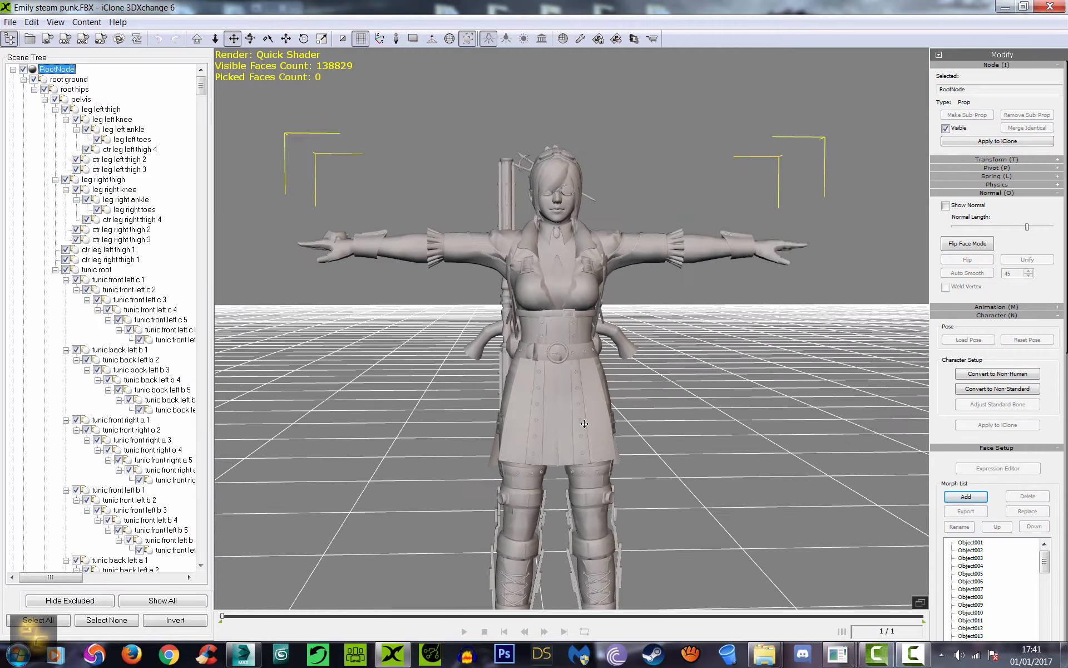
drag(581, 417, 580, 339)
scroll(580, 356, down, 2)
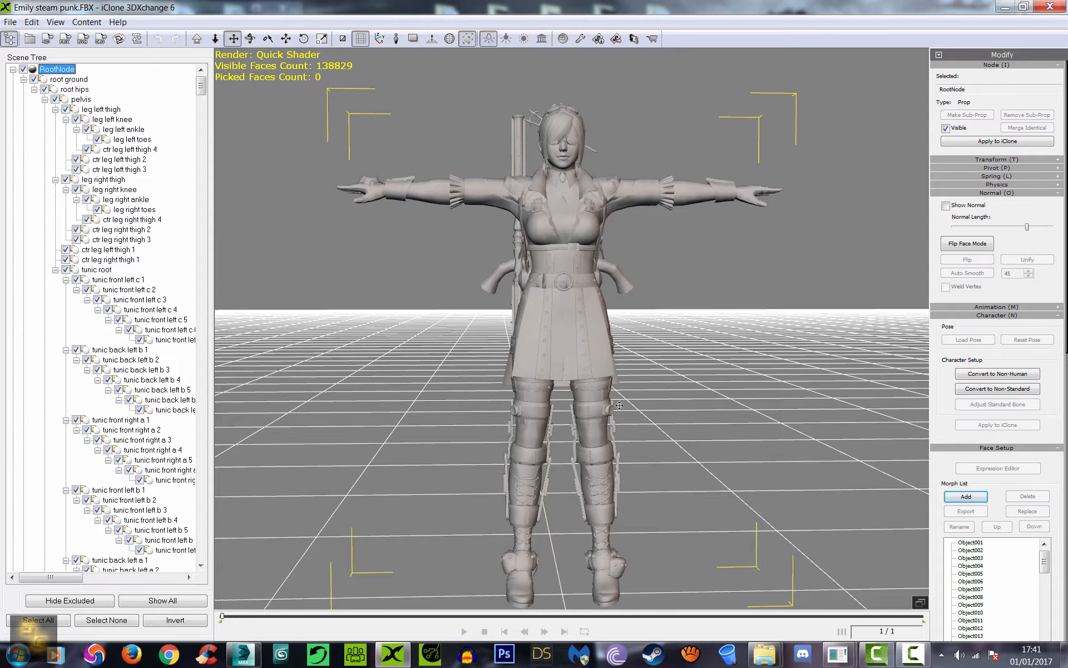
drag(620, 405, 617, 389)
drag(946, 404, 946, 385)
scroll(670, 328, down, 3)
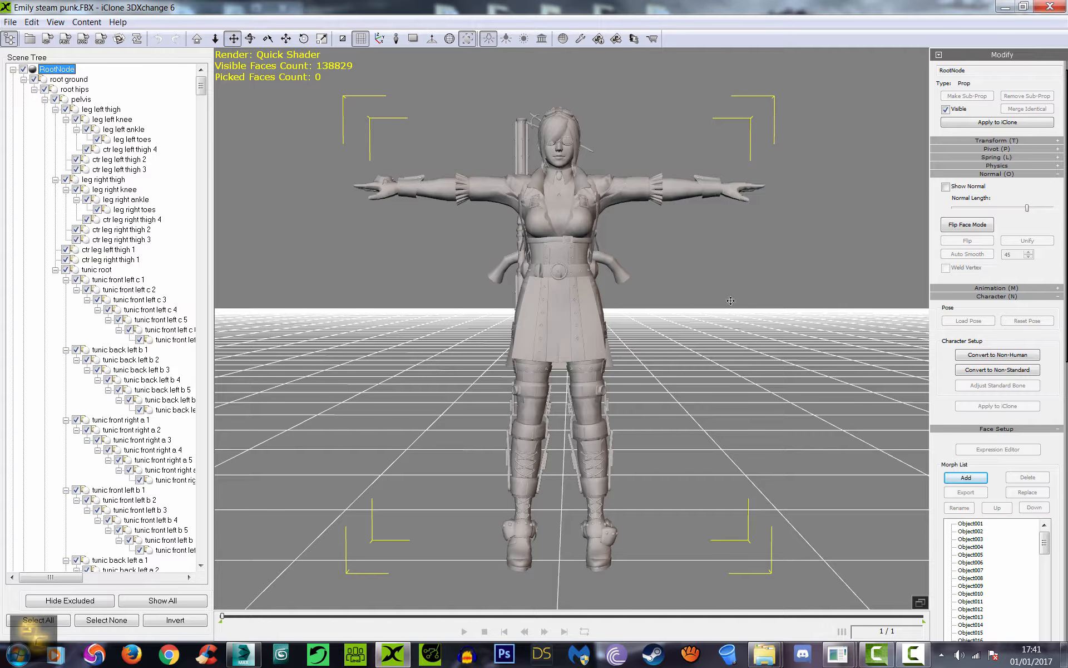
drag(937, 359, 916, 276)
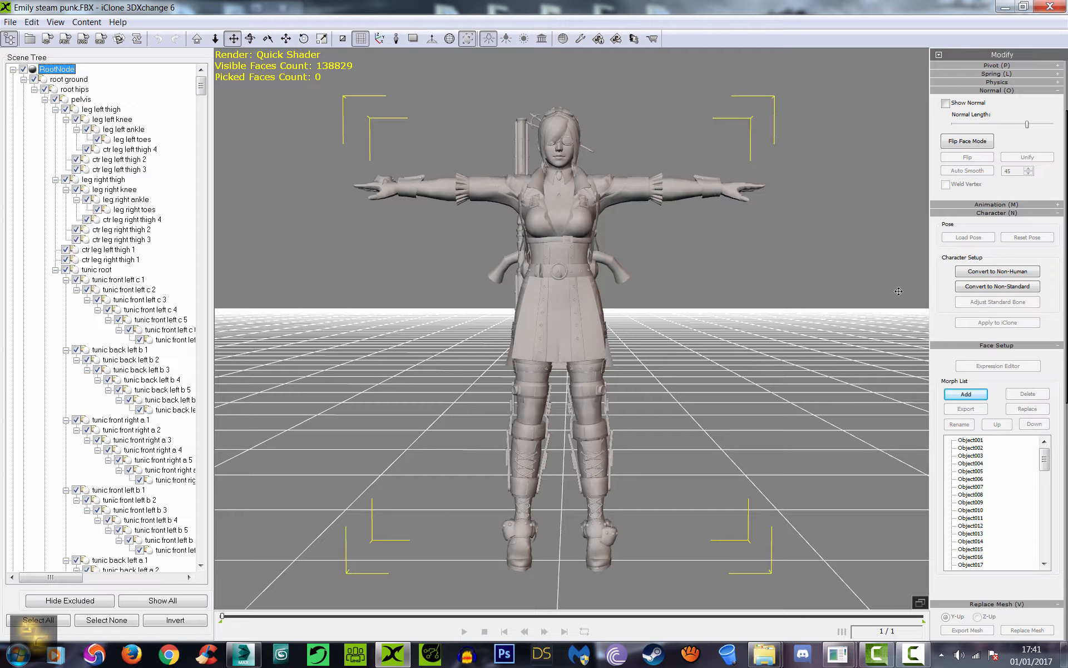
click(995, 287)
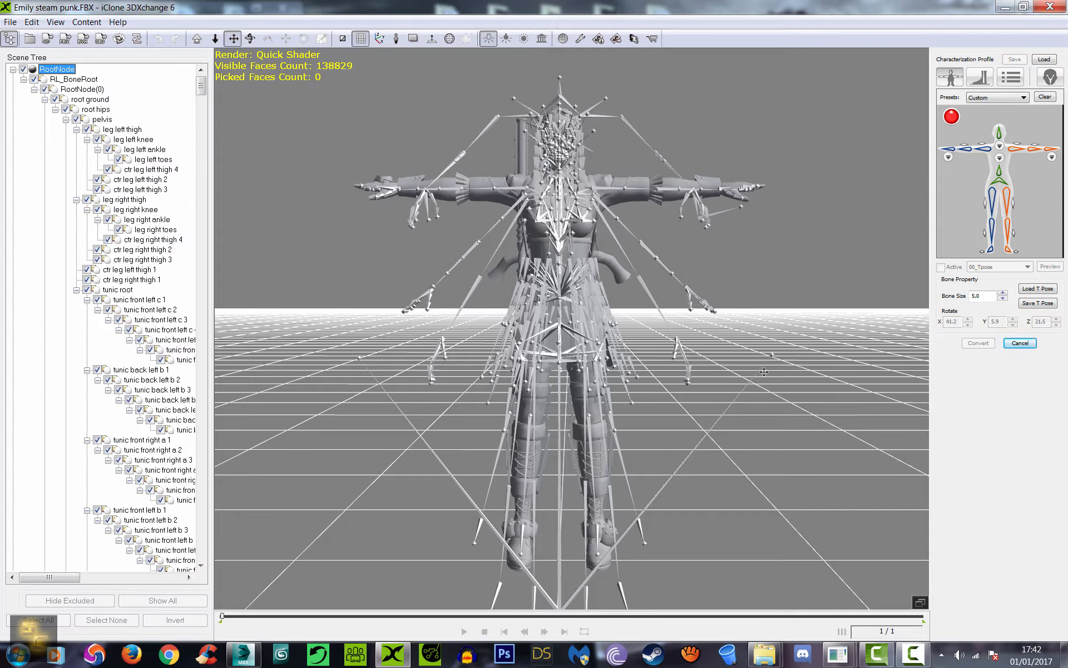
Examine the skeleton over the character and look through the Scene Tree hierarchy down to the ribbon and face bones.
right_drag(764, 372, 760, 598)
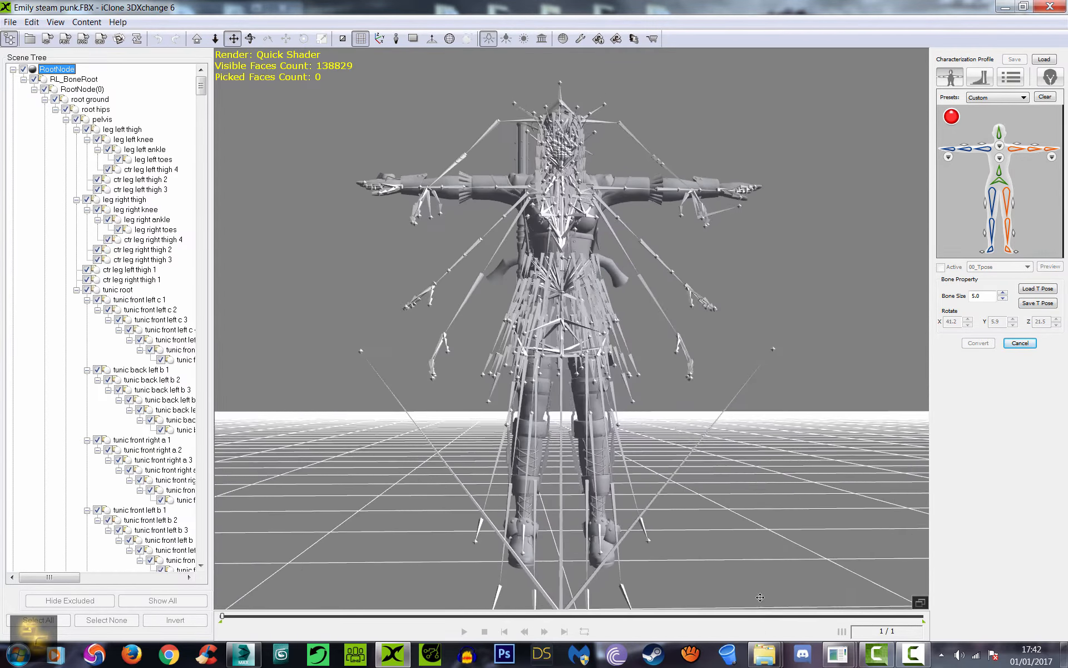
drag(769, 599, 730, 431)
drag(657, 282, 698, 446)
scroll(698, 446, up, 5)
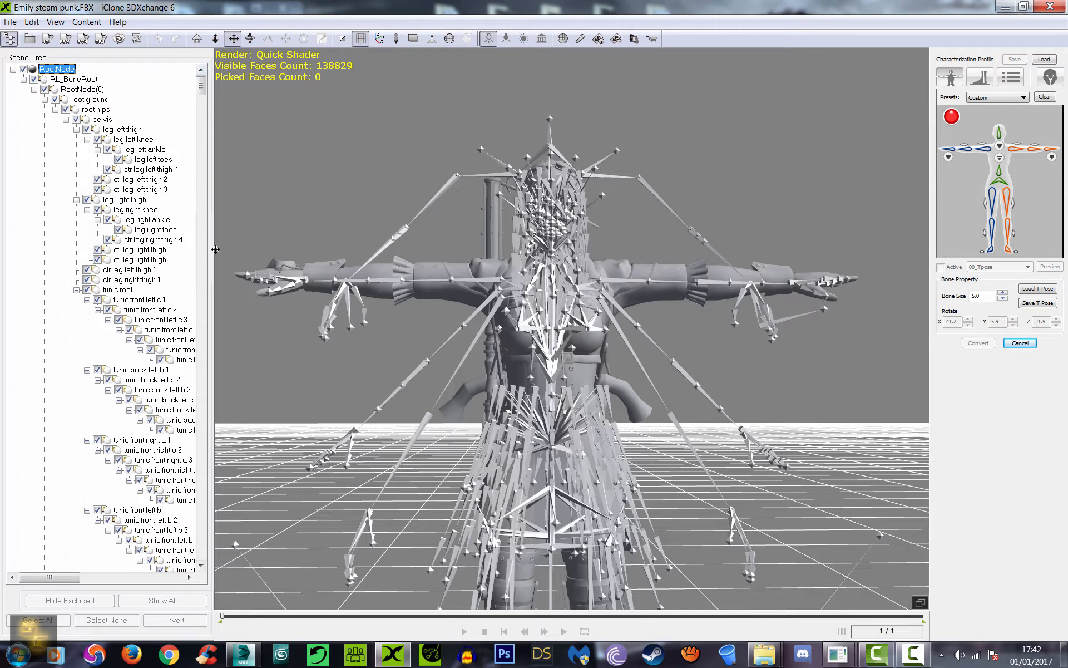
drag(204, 92, 204, 165)
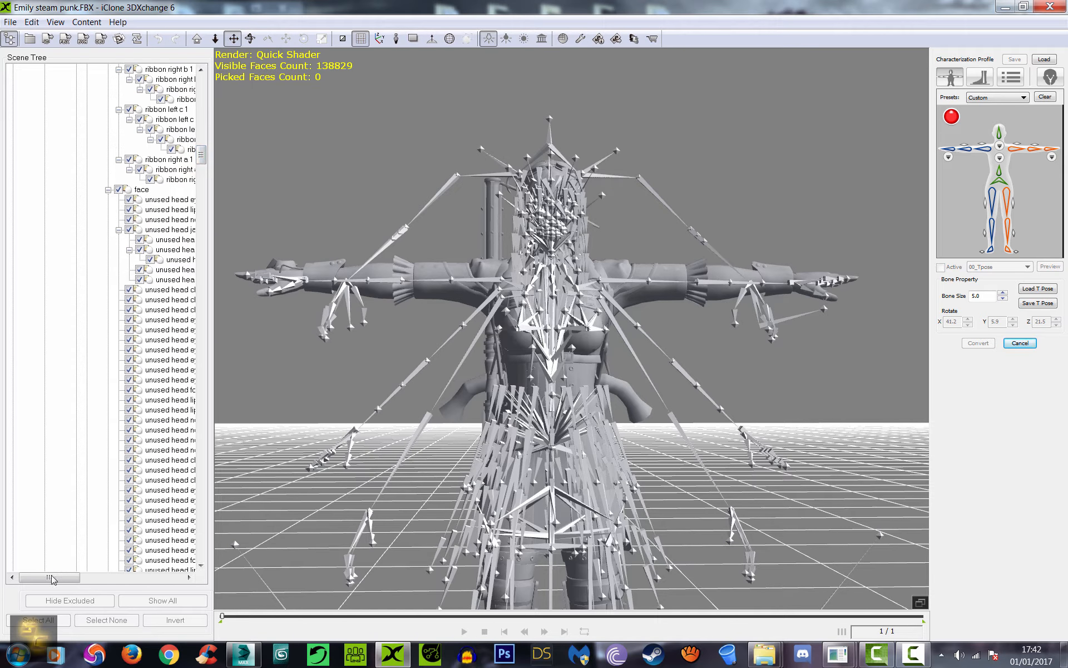
drag(53, 579, 78, 583)
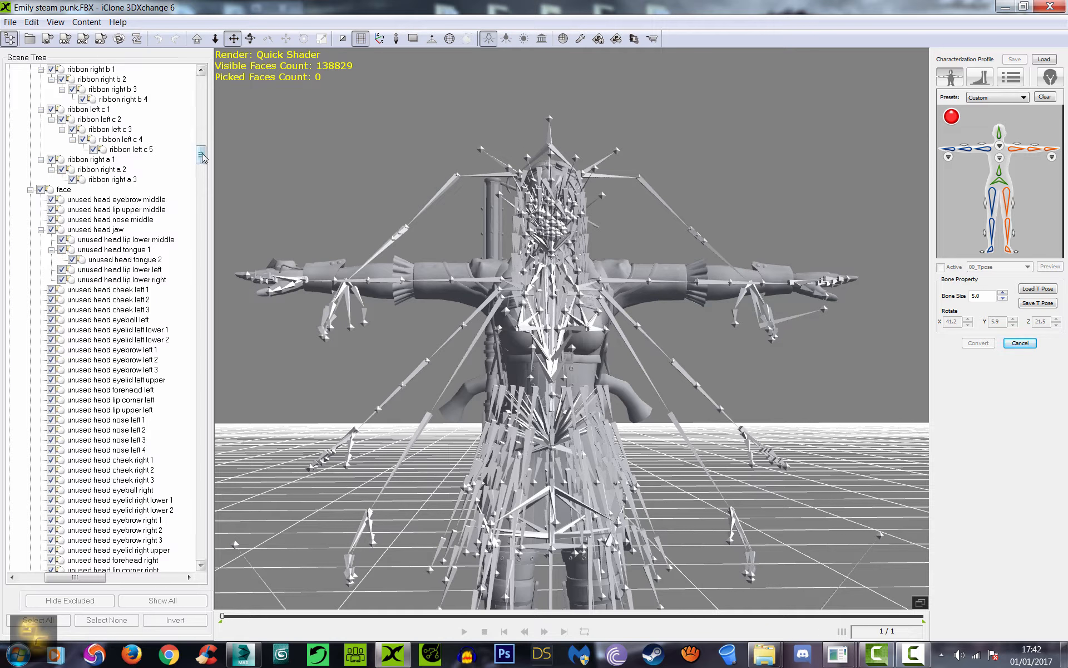
drag(201, 155, 209, 55)
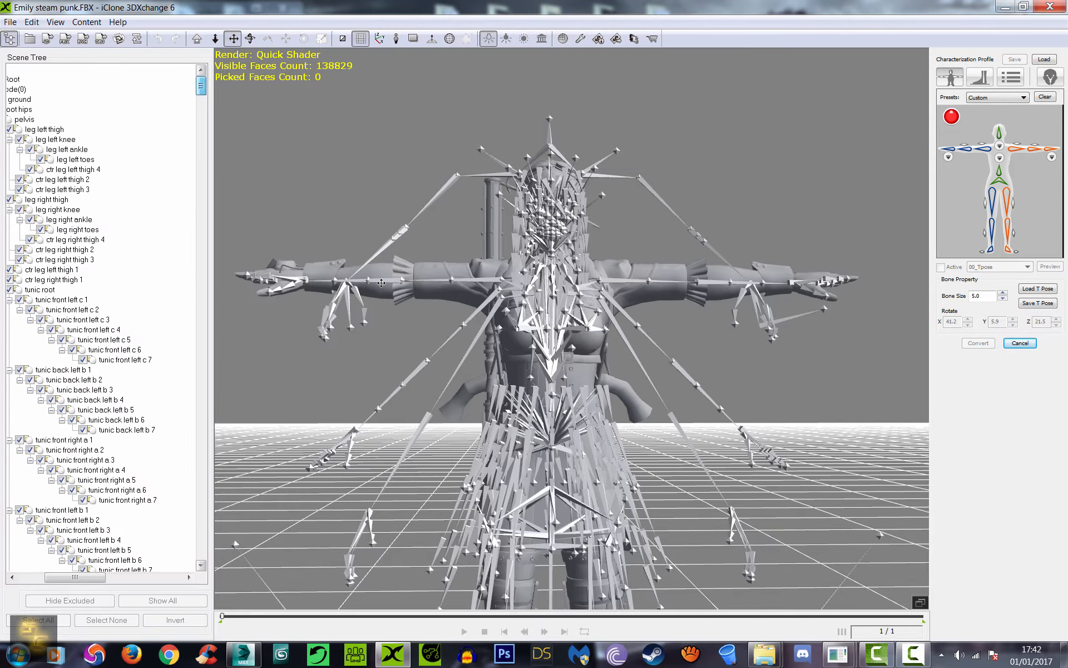
drag(103, 581, 77, 580)
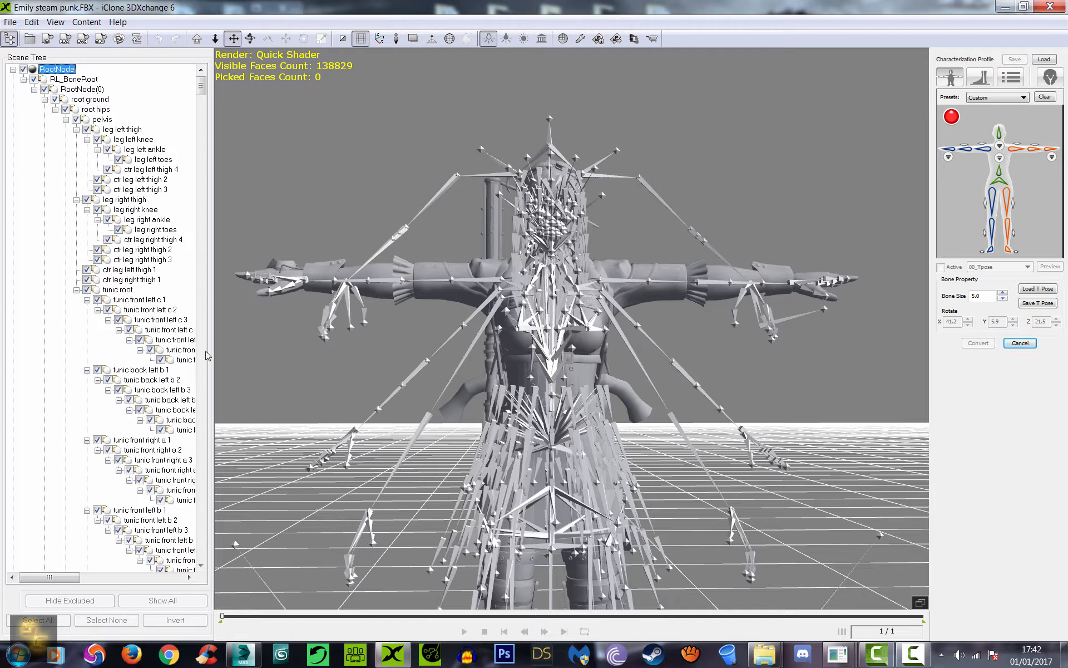
Examine the dense head and torso bones up close and select the root hips bone in the hierarchy.
right_drag(526, 321, 616, 417)
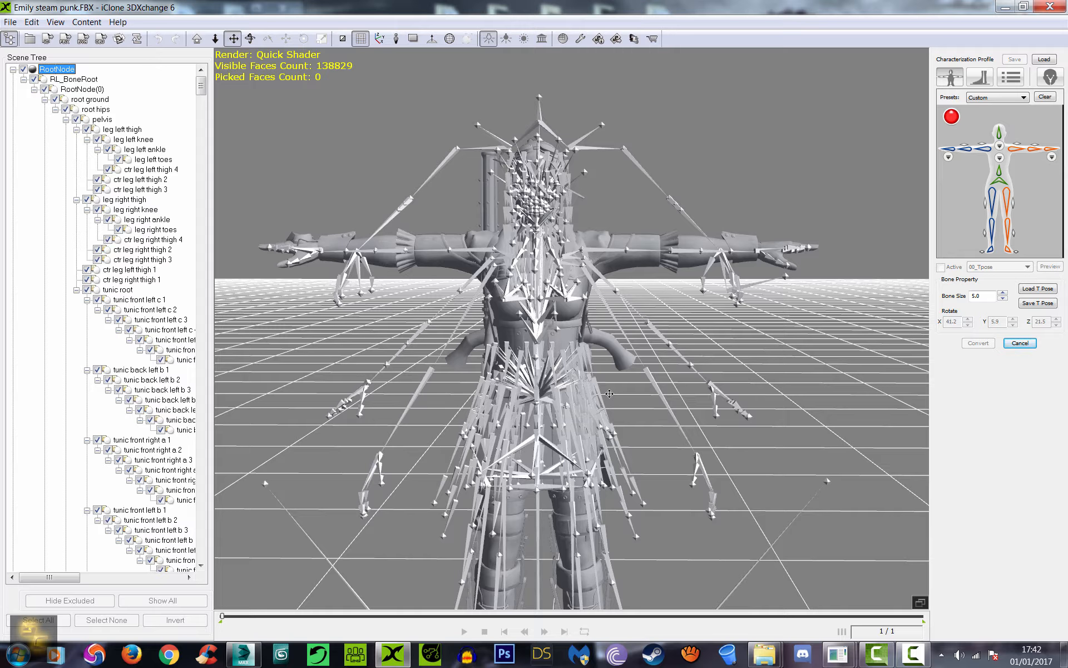
right_drag(622, 402, 637, 424)
scroll(637, 423, down, 2)
scroll(643, 410, up, 4)
scroll(625, 384, up, 2)
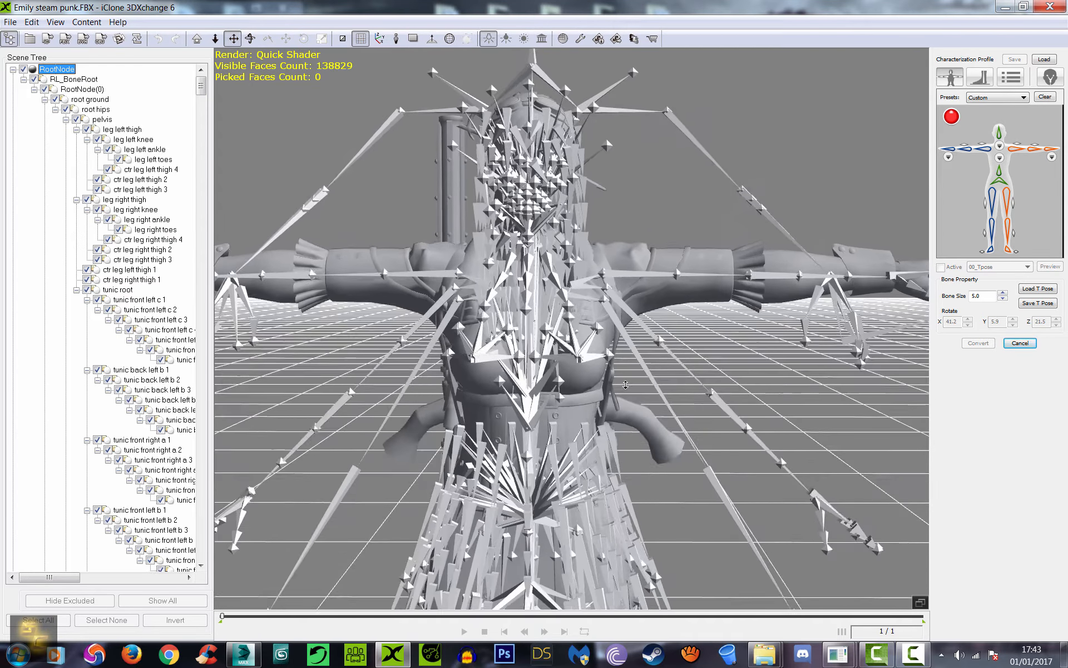
scroll(625, 384, up, 3)
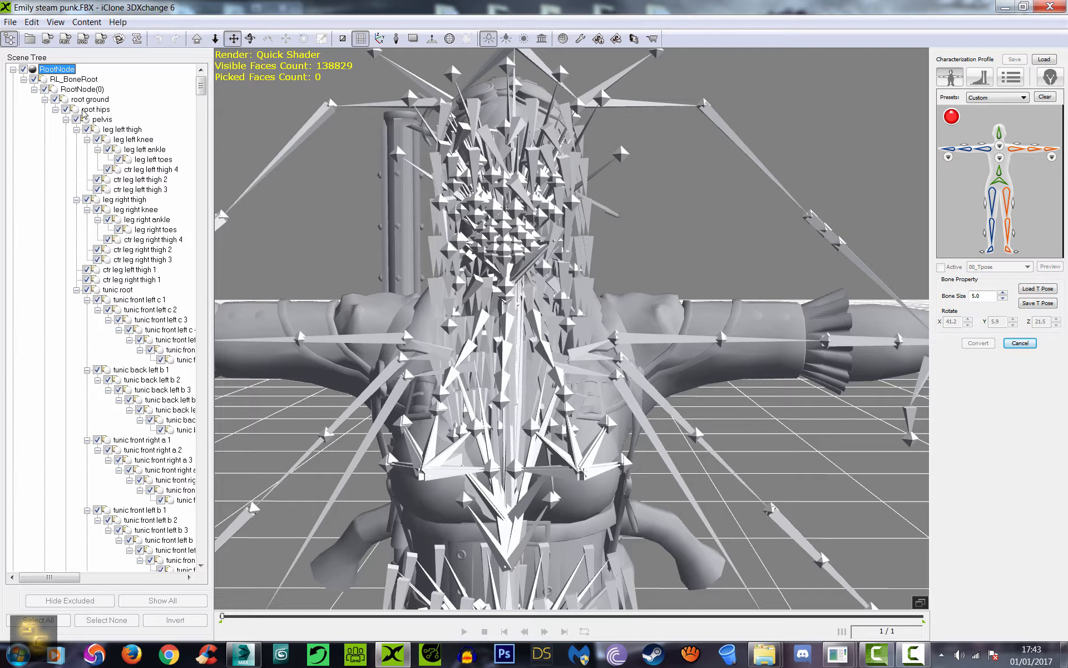
click(84, 110)
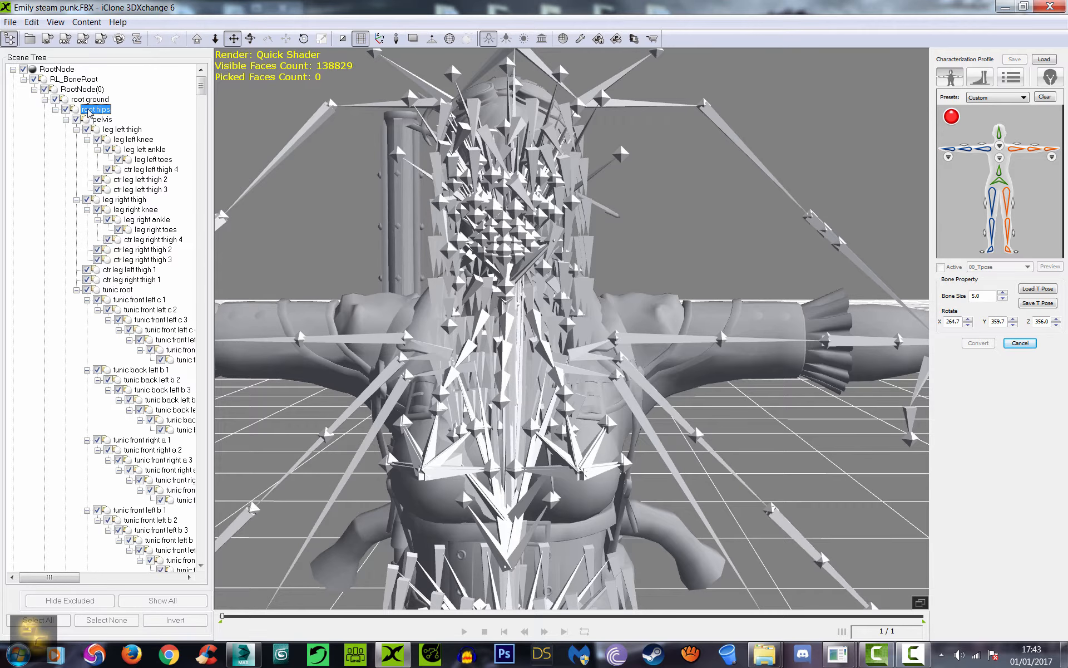
Load the saved emily characterization profile from the meshes folder to map the character's bones.
scroll(695, 455, down, 5)
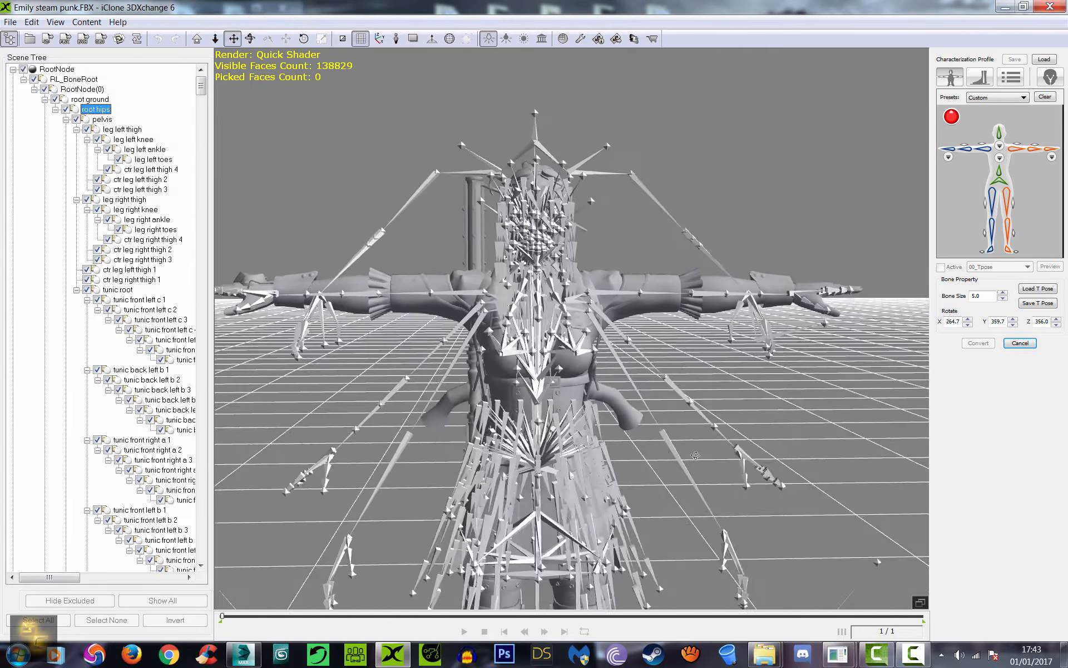
scroll(695, 455, down, 4)
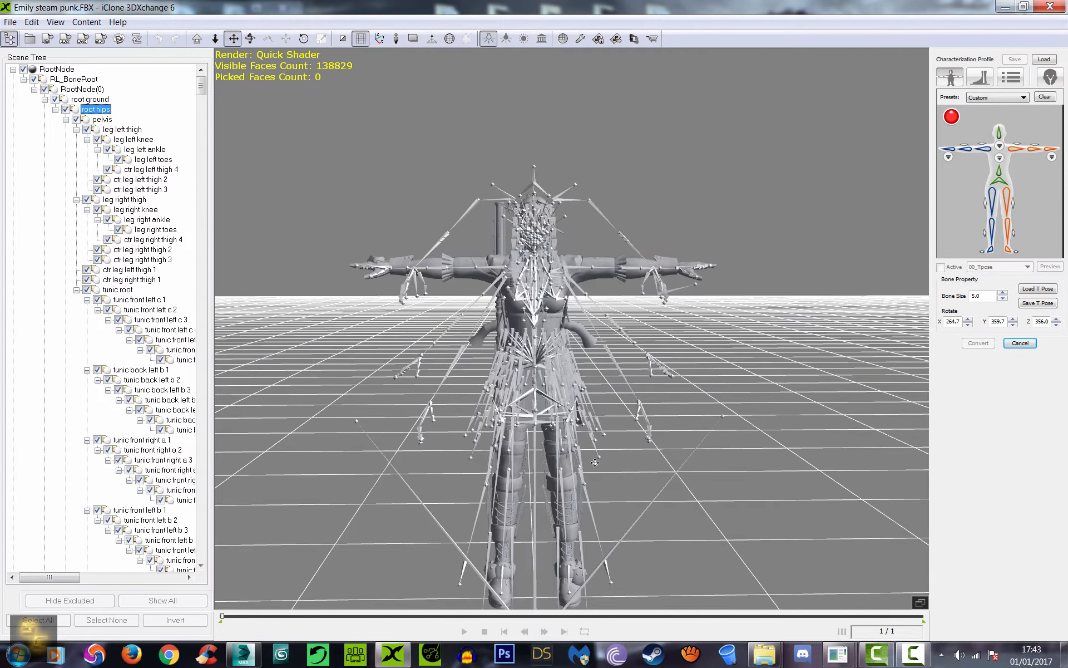
click(1046, 61)
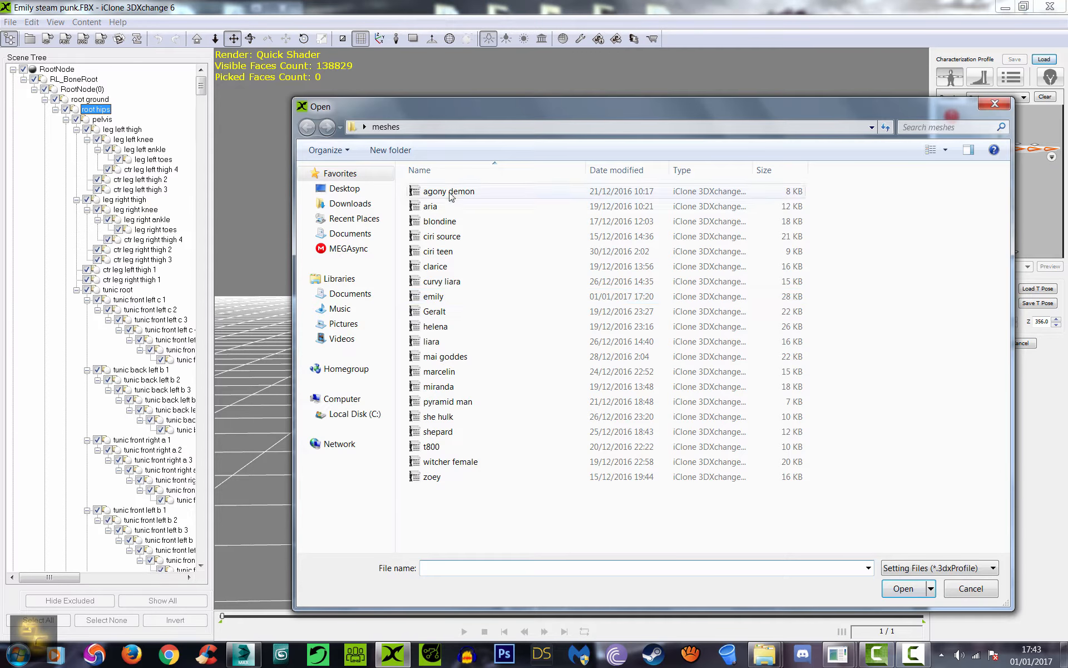
double_click(437, 296)
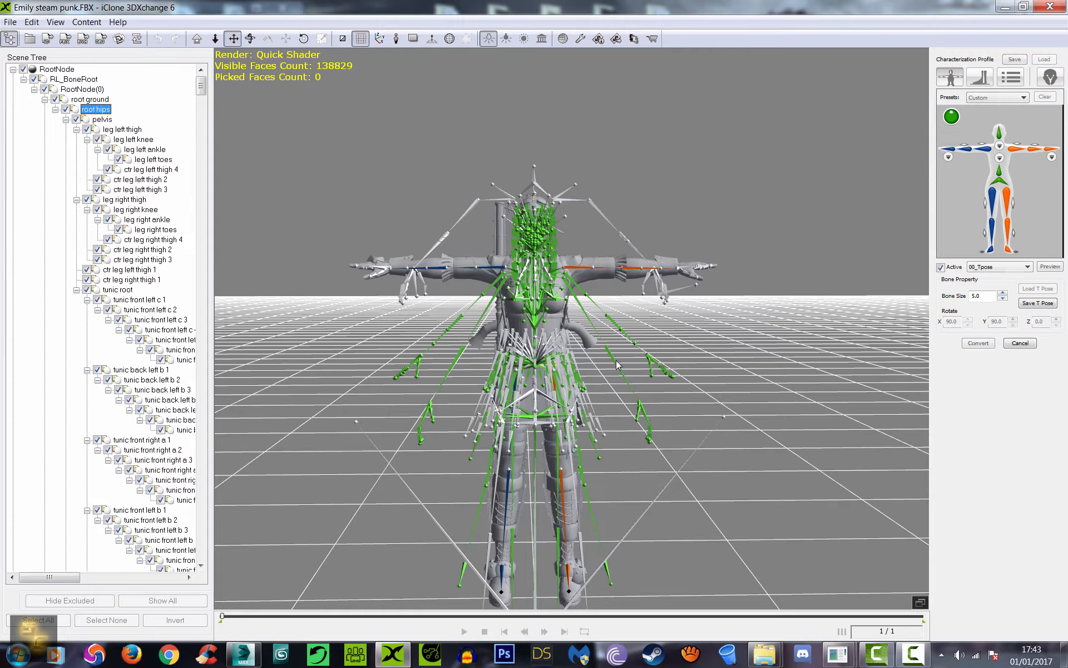
Preview the 01_Head Calibration motion on the characterized model.
right_drag(616, 359, 558, 347)
scroll(557, 344, up, 4)
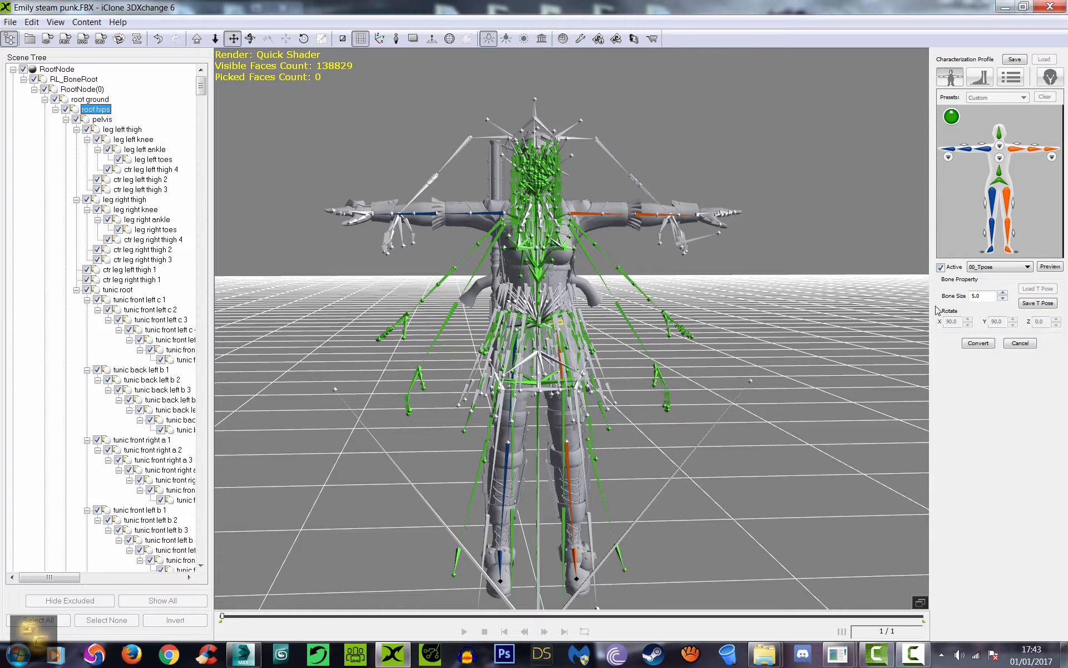
click(1004, 268)
click(996, 282)
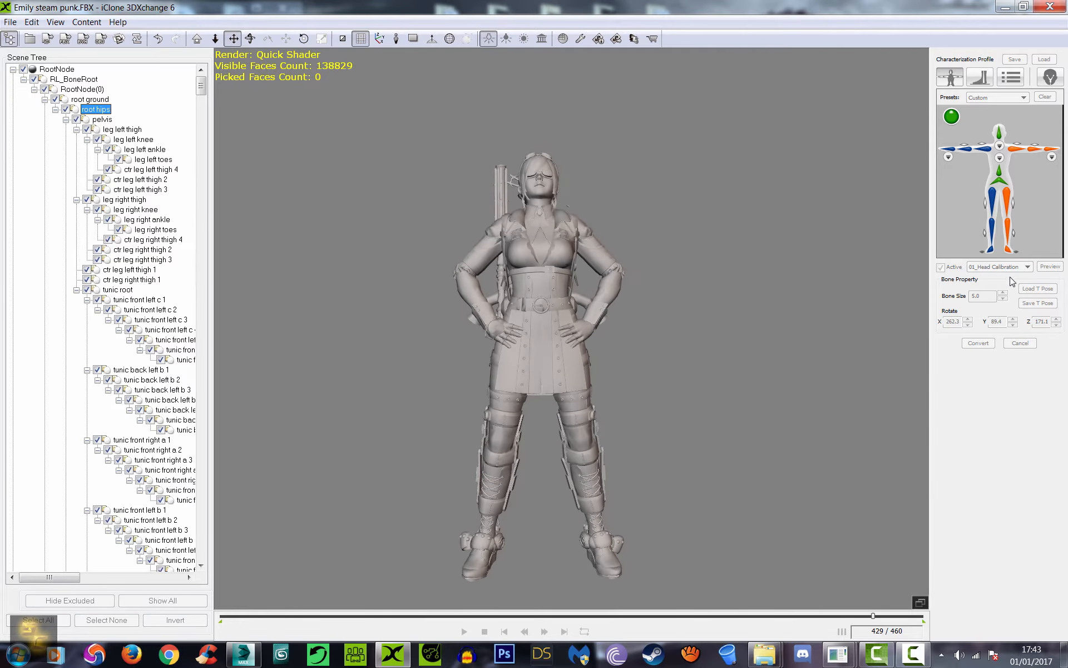
Examine the mapped and unmapped bones around the head, chest, shoulders and arms in the hands-on-hips pose.
right_drag(590, 244, 581, 261)
scroll(588, 258, up, 2)
drag(582, 262, 580, 316)
scroll(580, 312, up, 3)
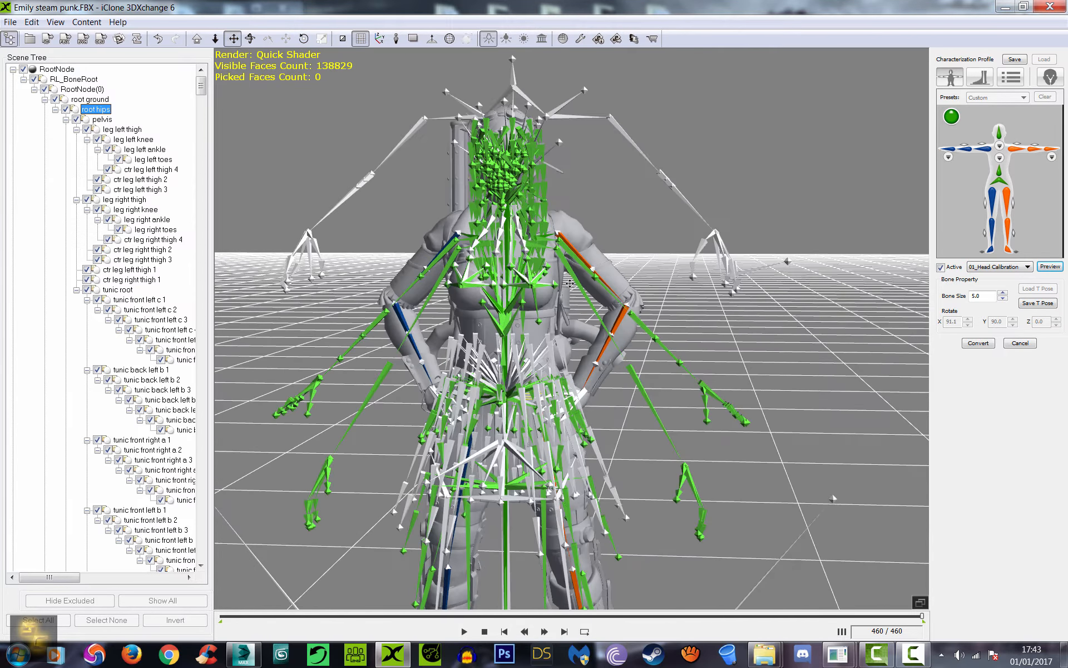
right_drag(578, 278, 517, 267)
drag(517, 267, 554, 321)
right_drag(554, 321, 628, 356)
scroll(629, 356, up, 3)
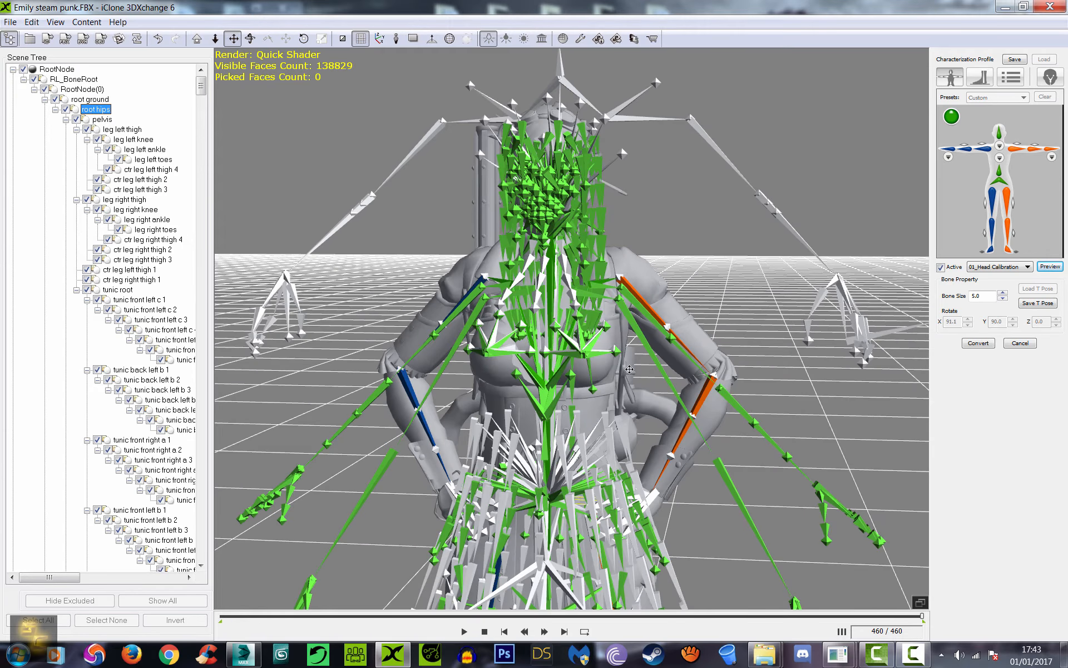
drag(648, 414, 630, 389)
scroll(630, 389, up, 1)
scroll(630, 389, up, 2)
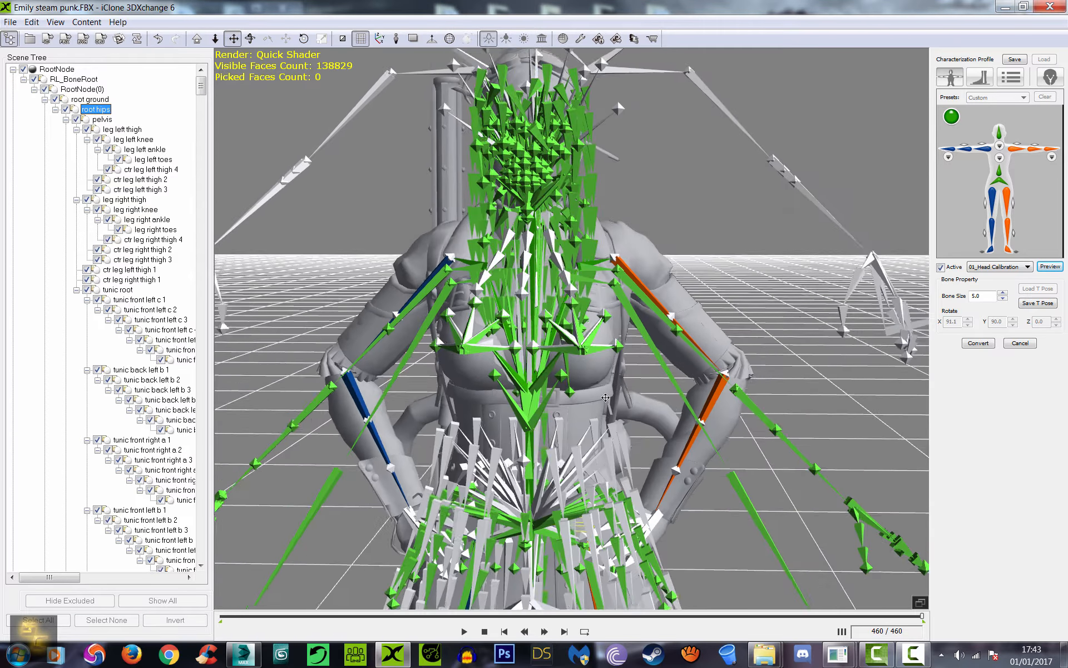
scroll(597, 376, up, 3)
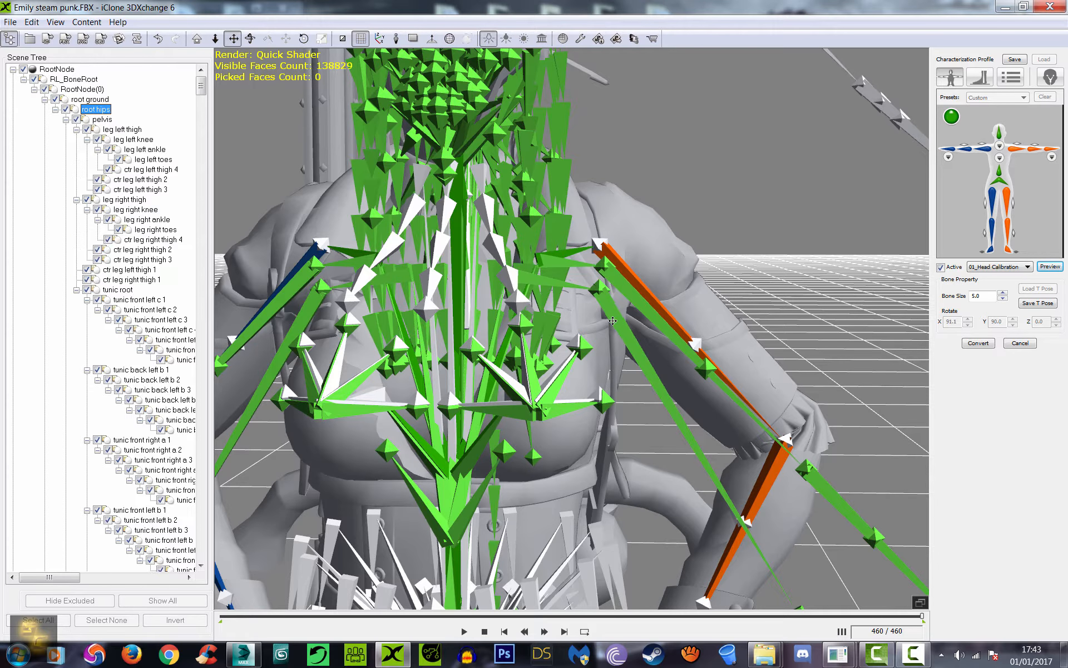
Examine the bones around the hips, tunic and thighs, and check the posed skeleton as a whole from the front.
scroll(613, 321, down, 6)
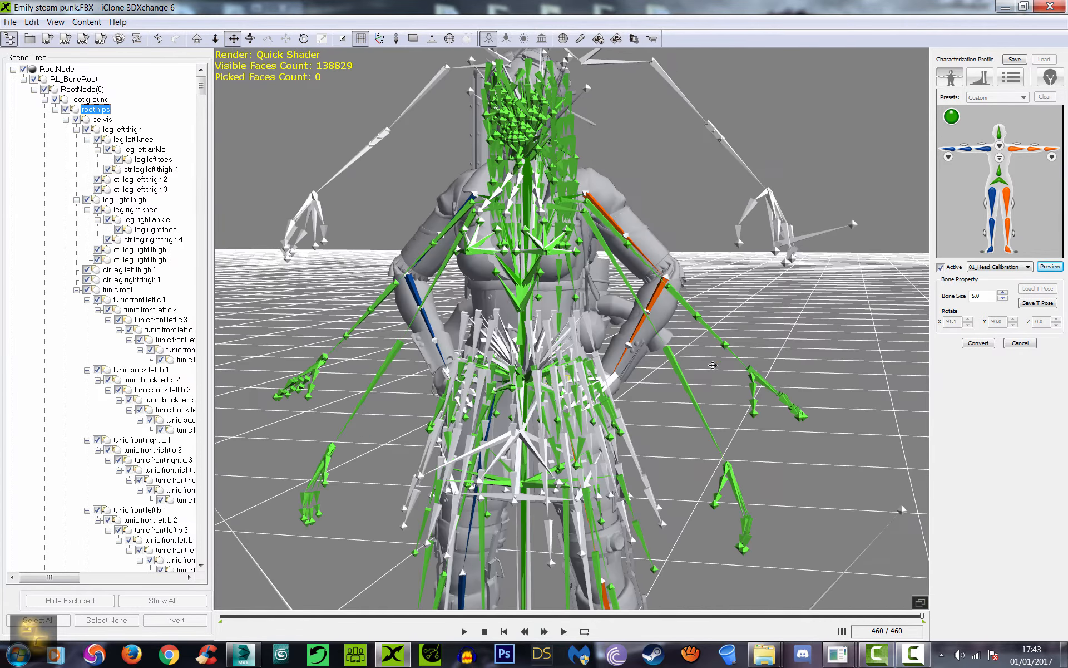
scroll(530, 346, down, 3)
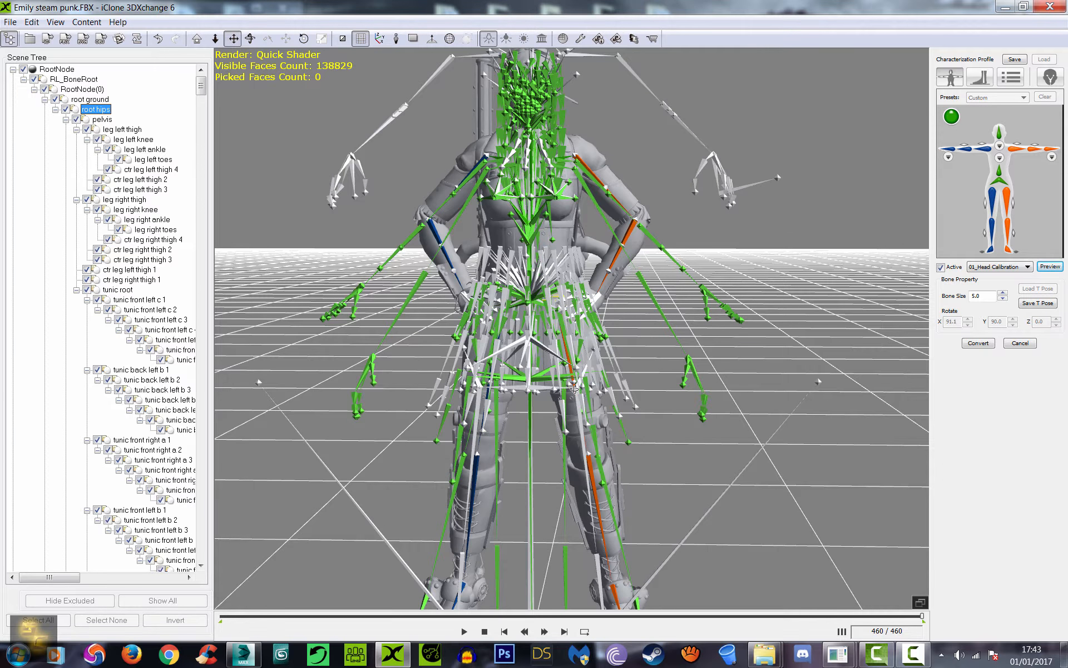
right_drag(574, 389, 591, 428)
scroll(592, 428, up, 6)
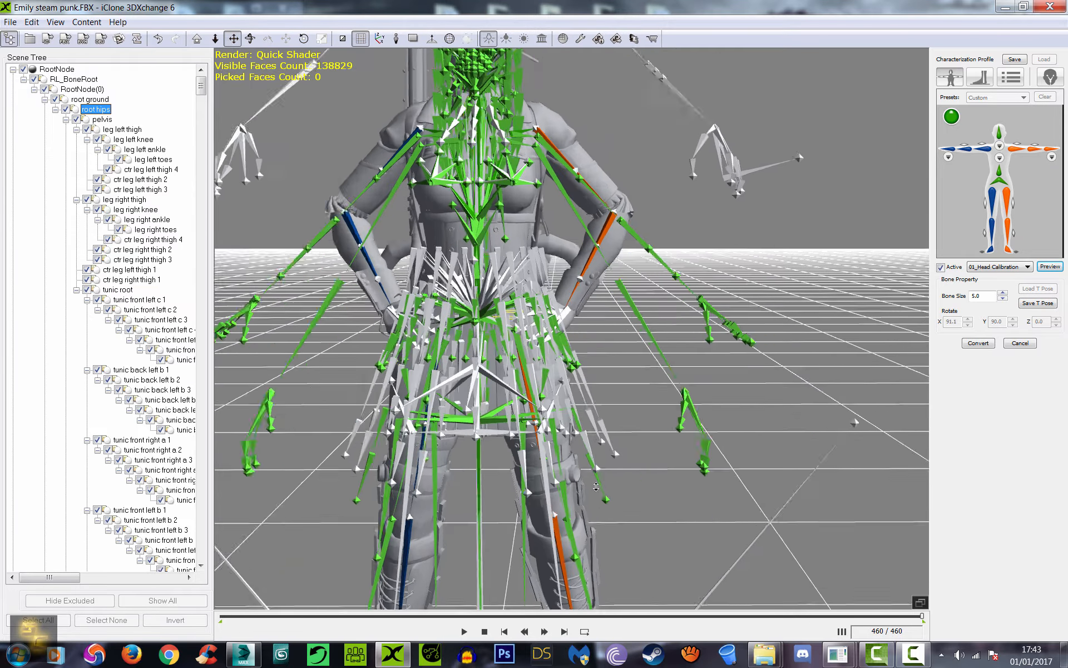
scroll(552, 476, down, 3)
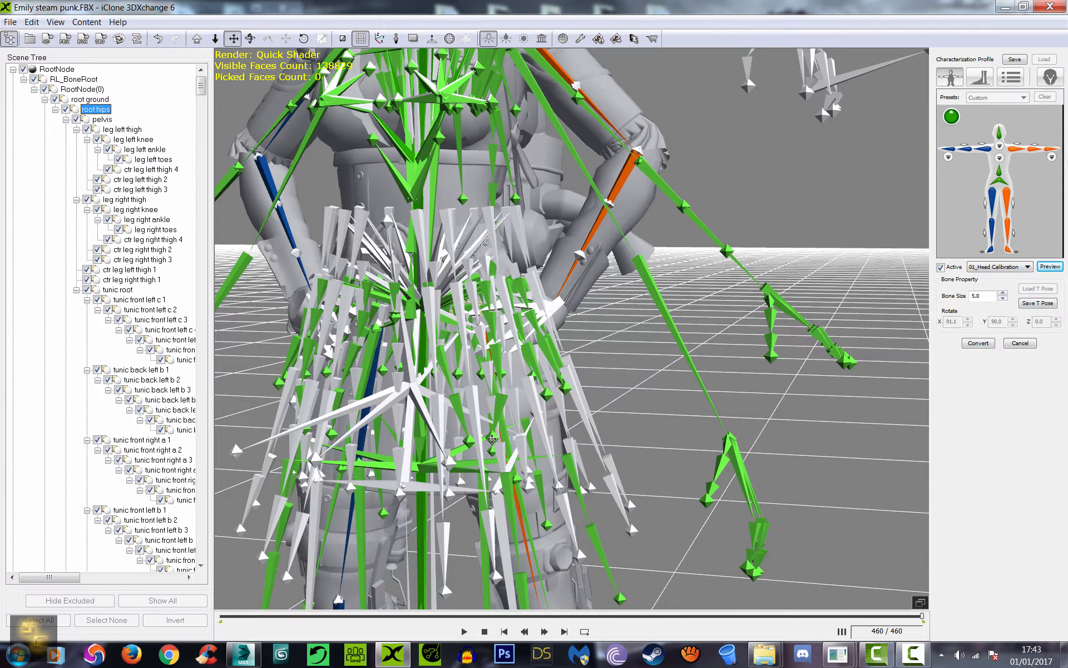
scroll(478, 432, down, 2)
right_drag(477, 431, 523, 412)
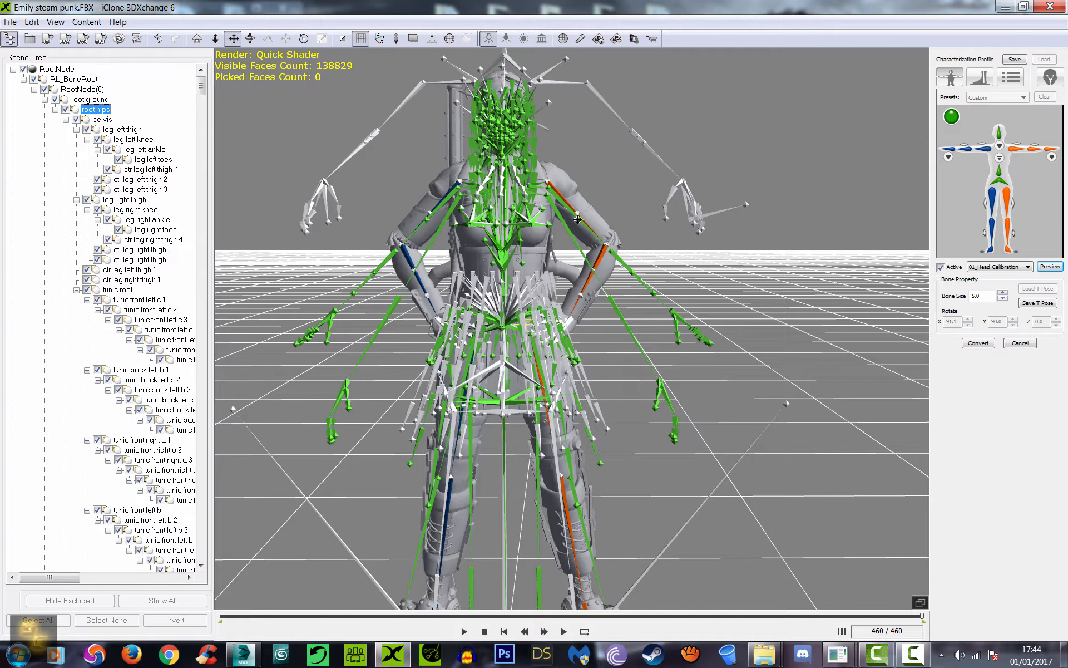
scroll(532, 294, up, 2)
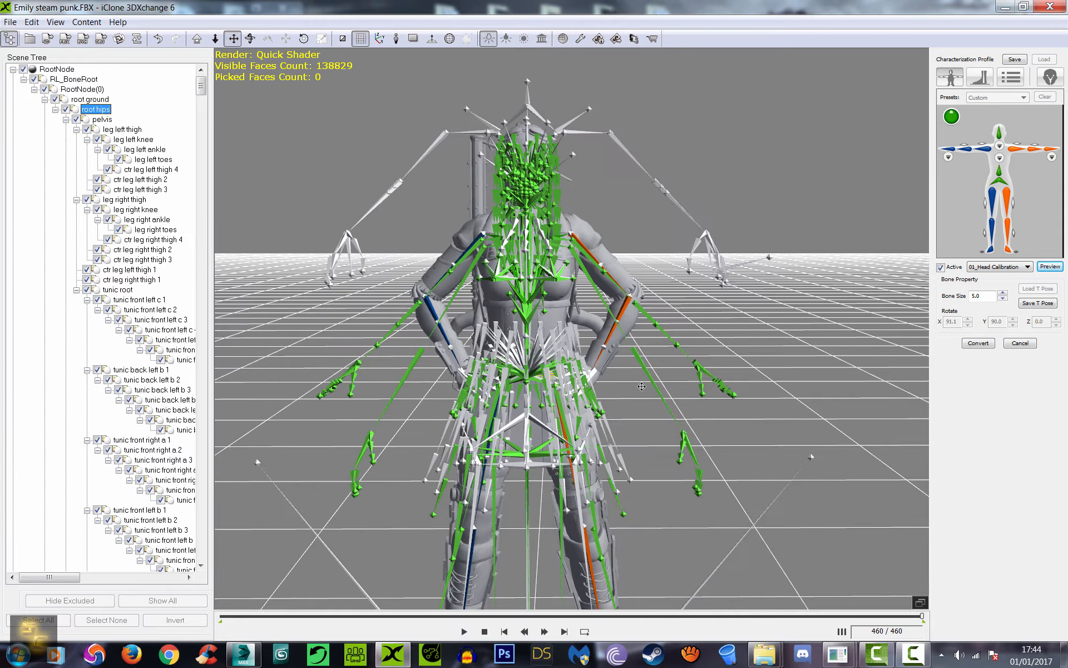
right_drag(580, 360, 531, 359)
drag(531, 359, 545, 358)
right_drag(544, 358, 621, 351)
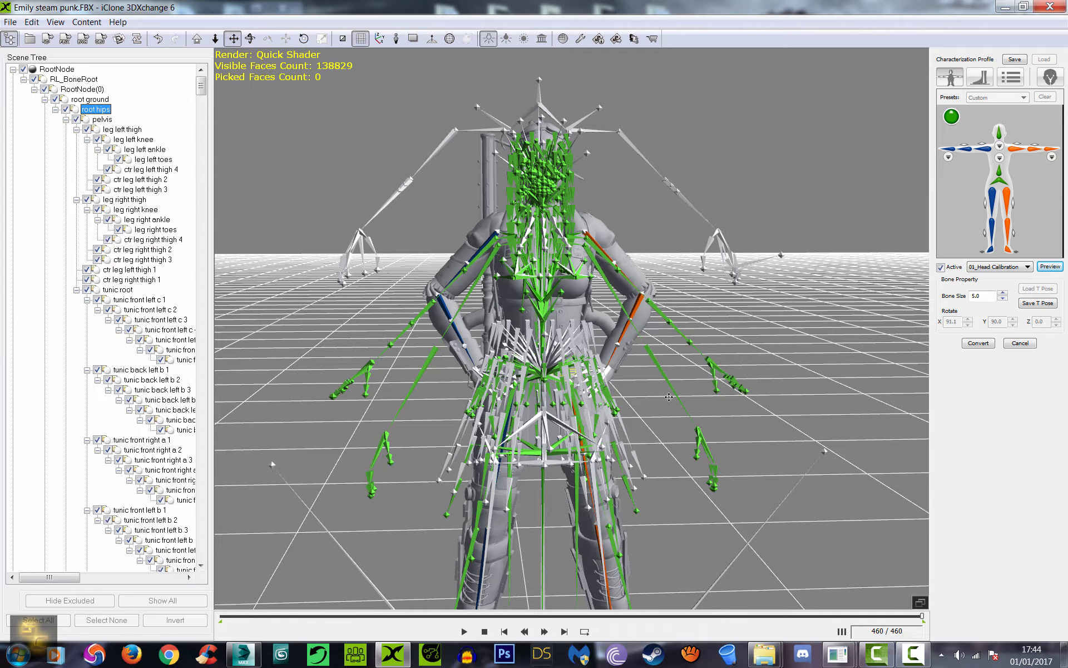
right_drag(614, 371, 606, 355)
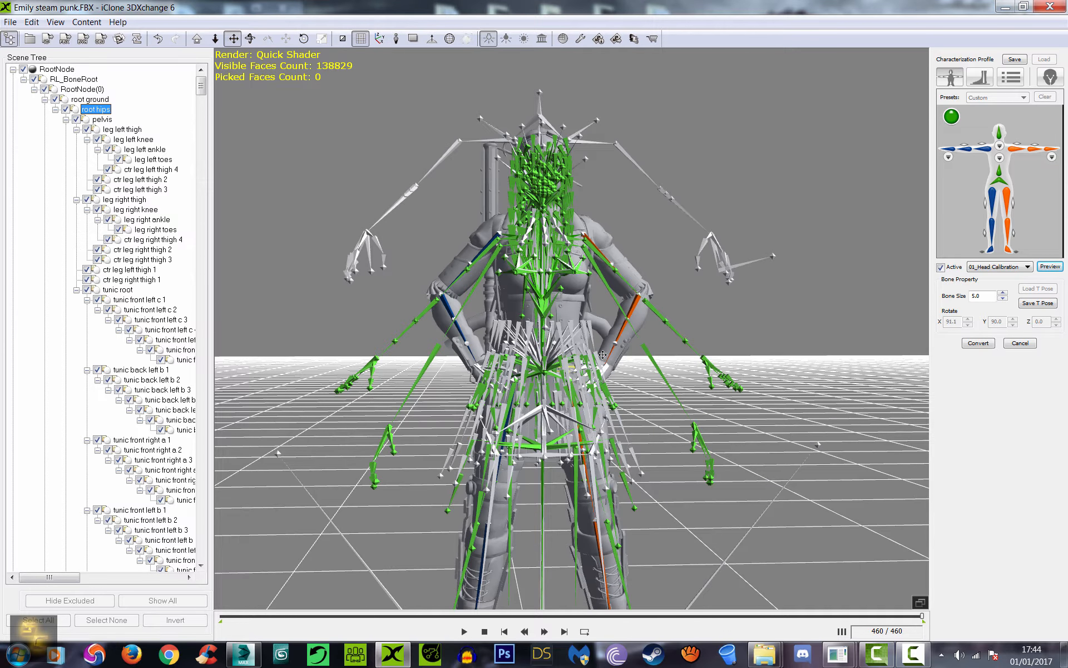
right_drag(552, 322, 603, 168)
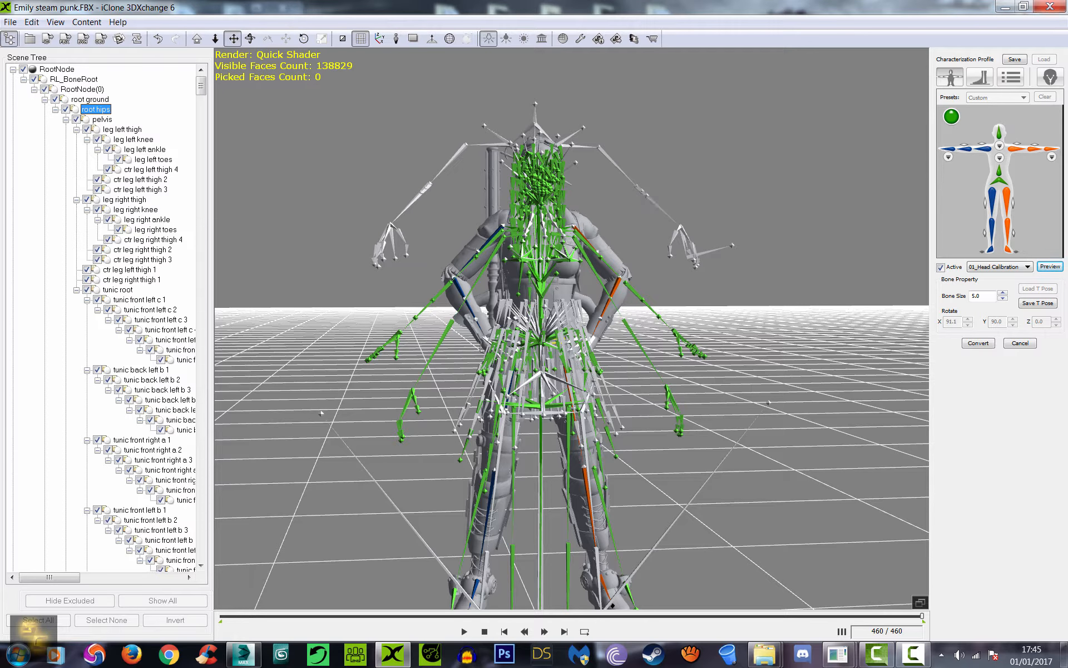
right_drag(636, 316, 612, 362)
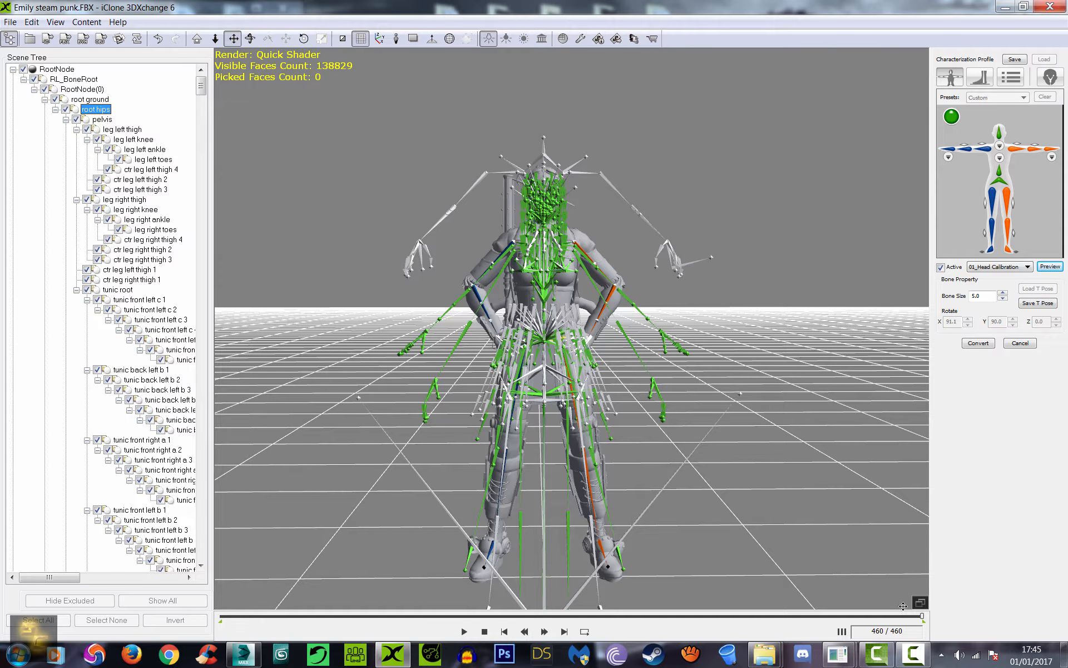
click(914, 662)
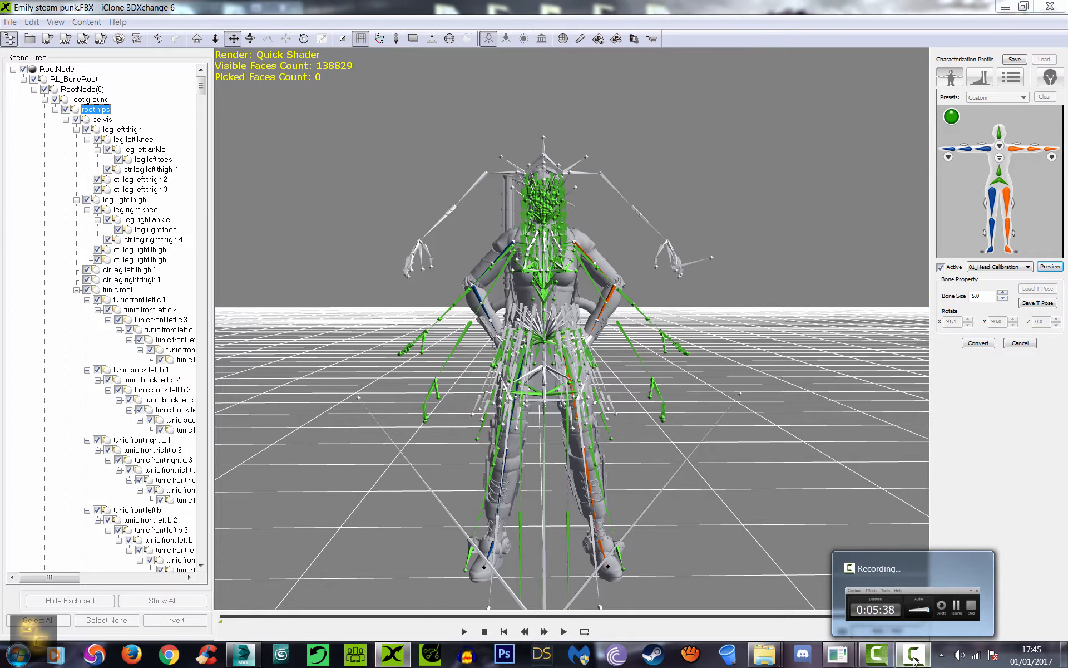
click(1011, 608)
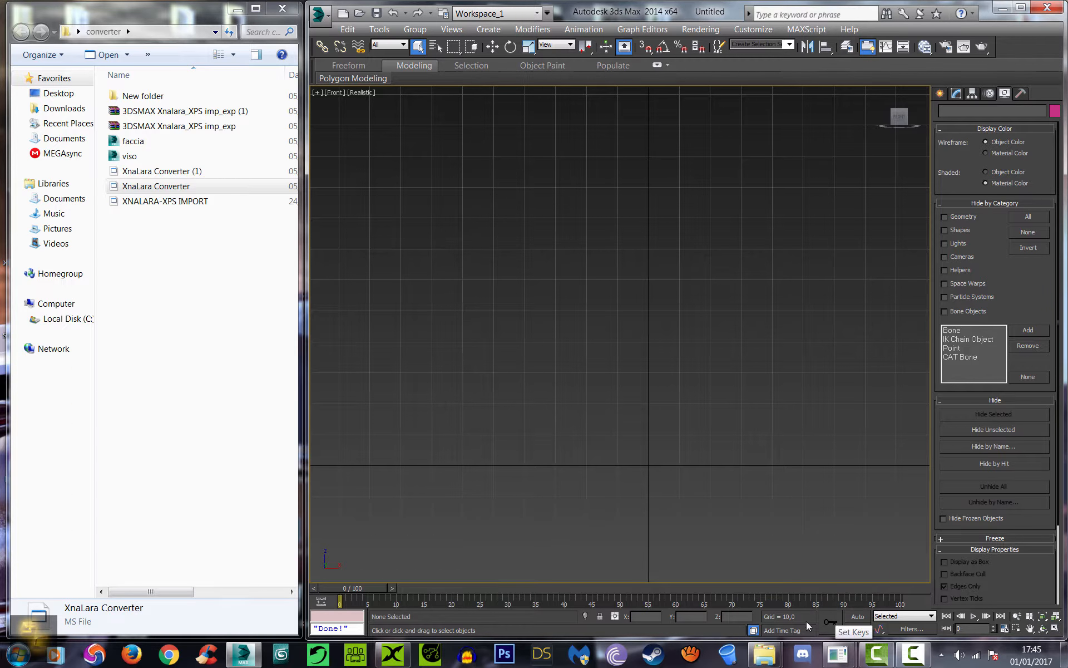
Switch to the XNALara_XPS folder and launch the XNALara XPS application.
mouse_move(761, 661)
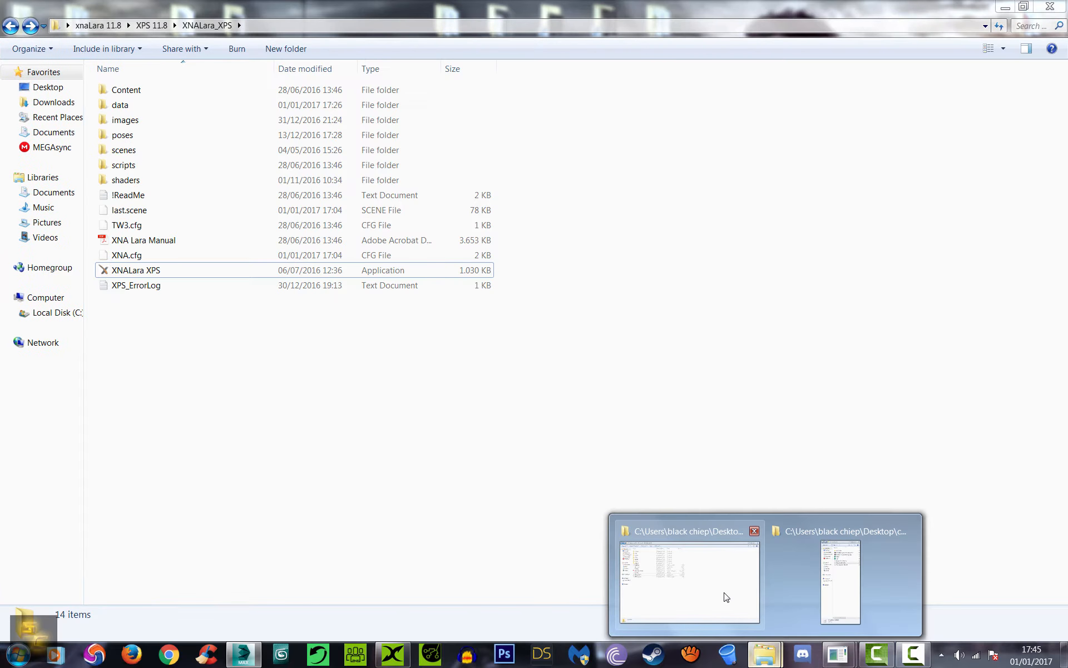
click(726, 596)
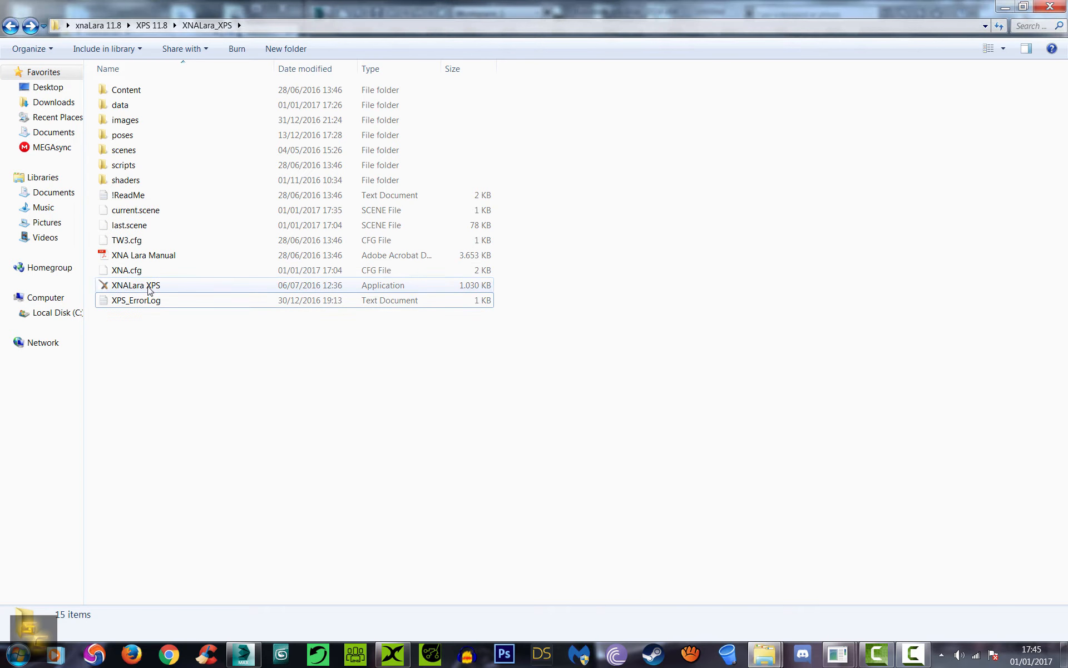
double_click(139, 285)
click(574, 338)
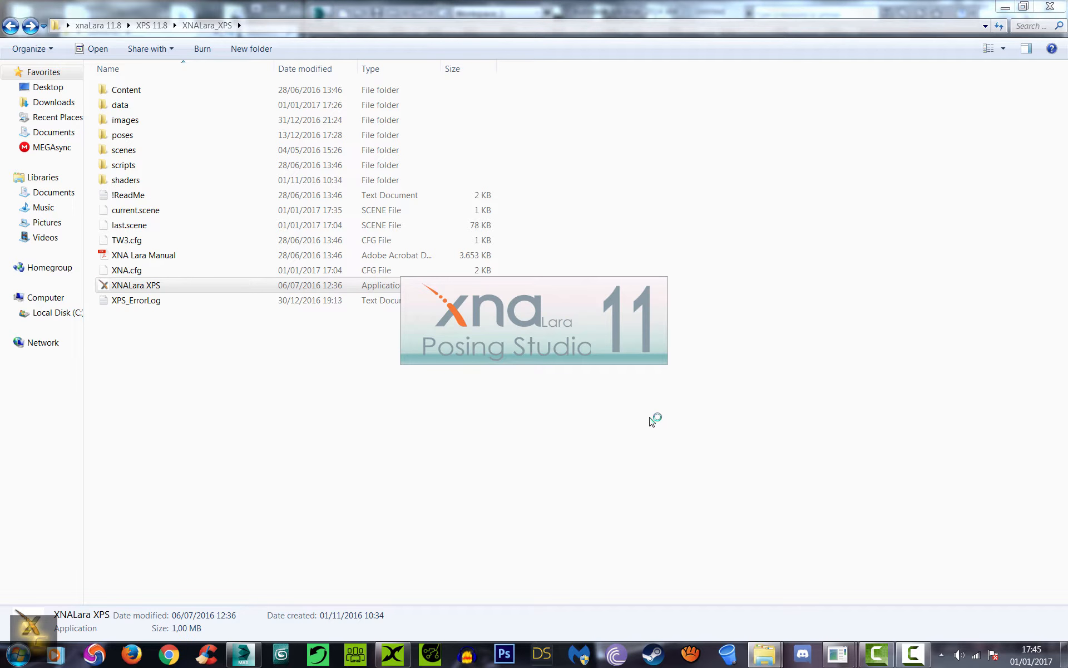
Quit the extra XNALara session and bring the remaining XNA Posing Studio window into view.
mouse_move(840, 662)
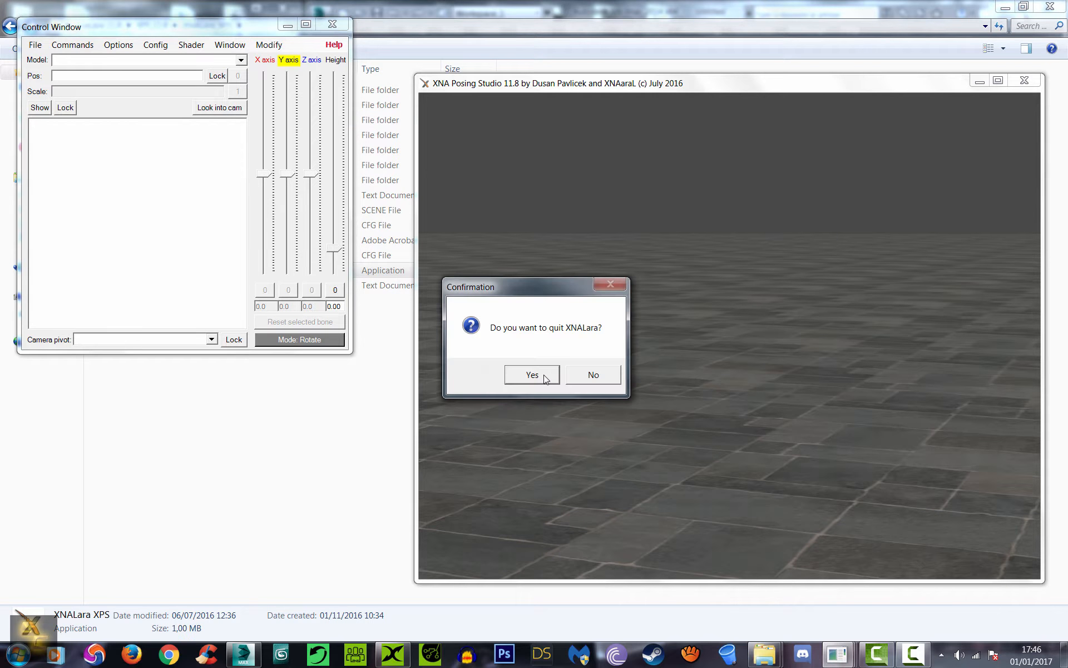
click(546, 371)
mouse_move(838, 655)
click(770, 595)
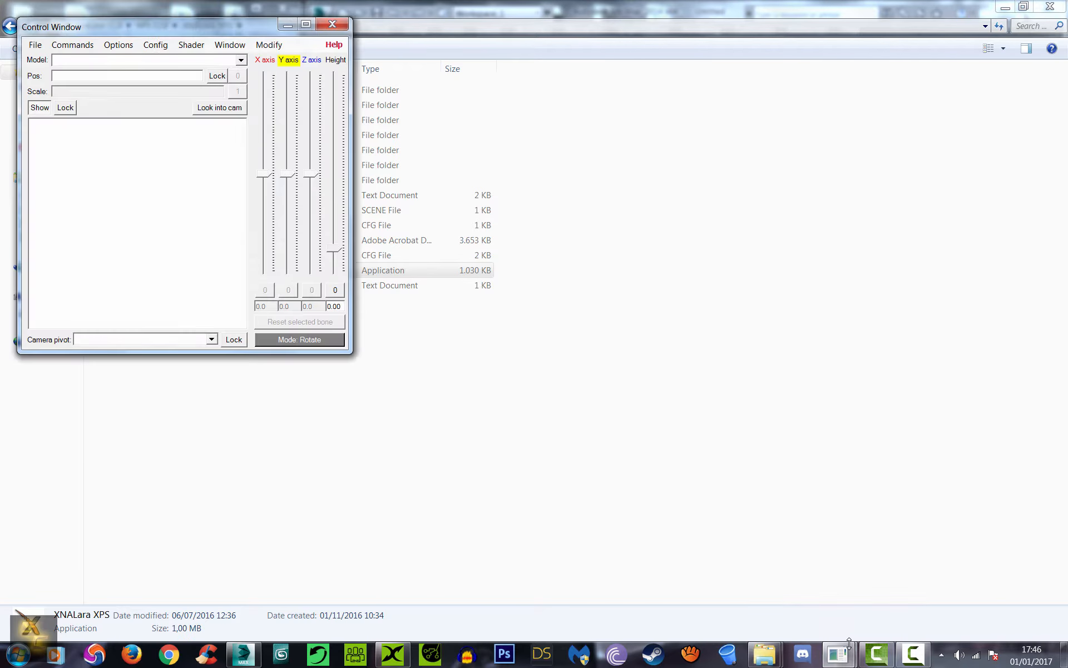
click(913, 576)
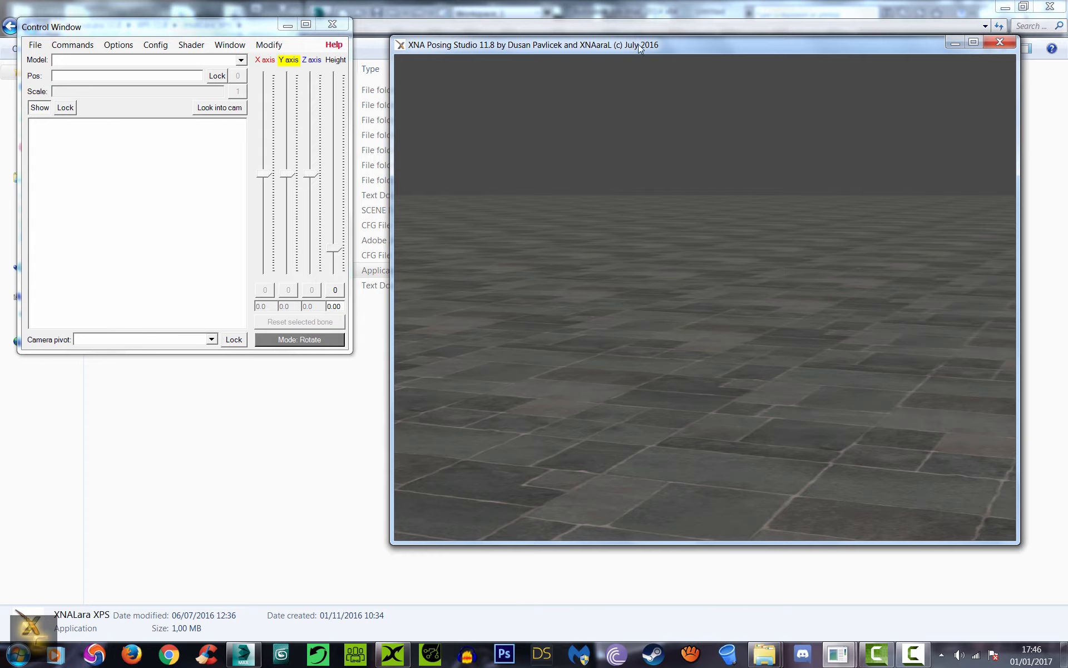
Add the Emily 'Springheel' Jayne model from the Springheel Jayne Pack in the a sexy data folder to the scene.
click(34, 49)
click(34, 47)
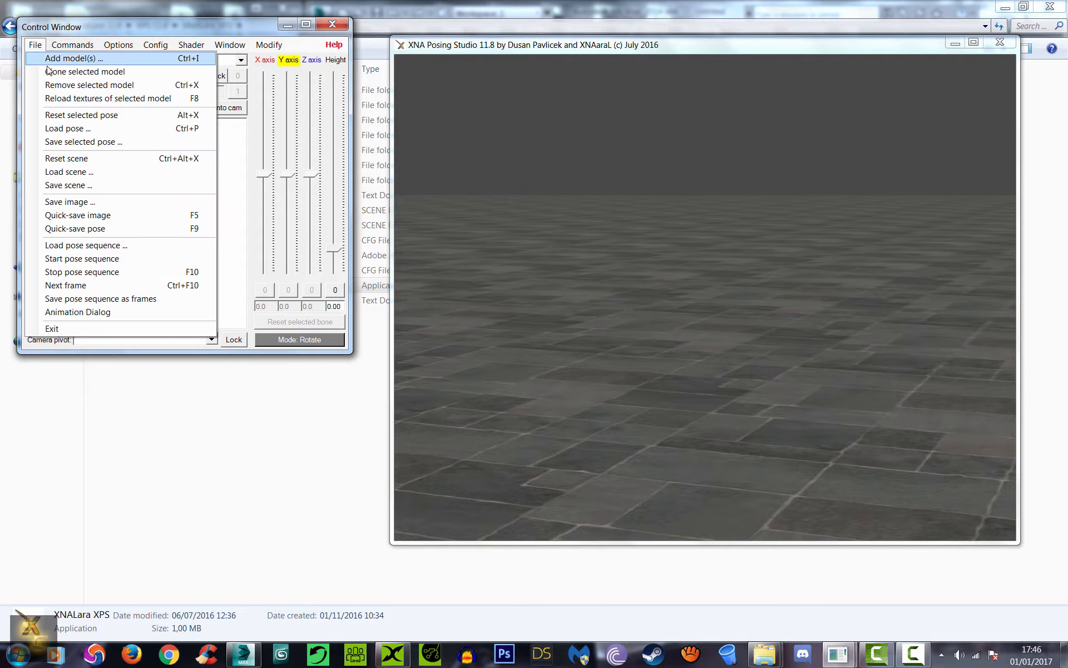
click(51, 60)
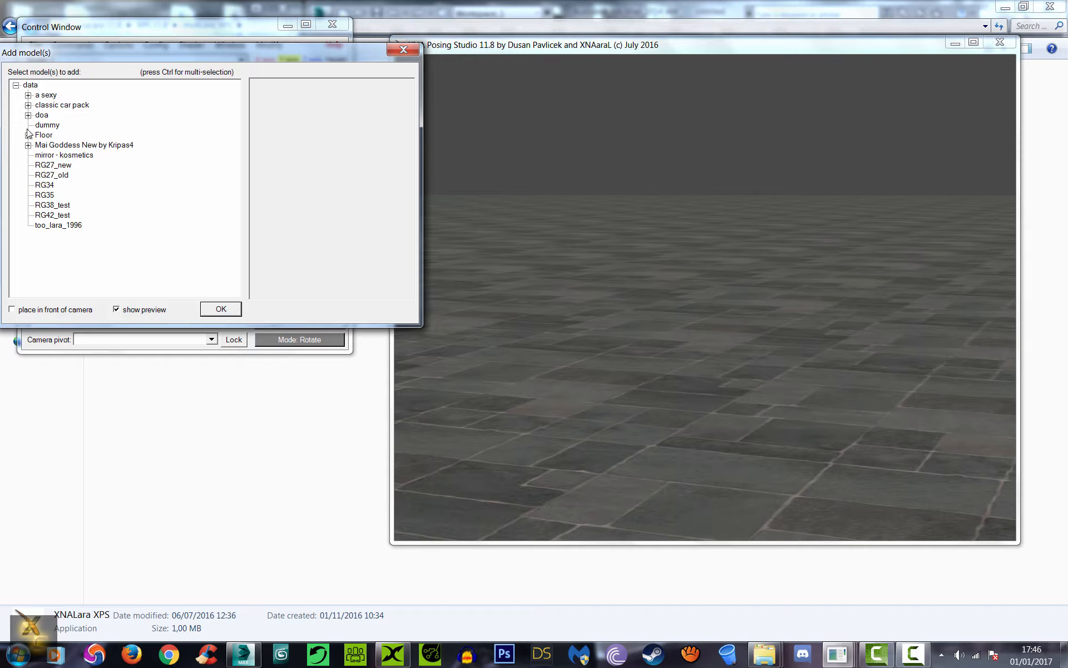
click(28, 95)
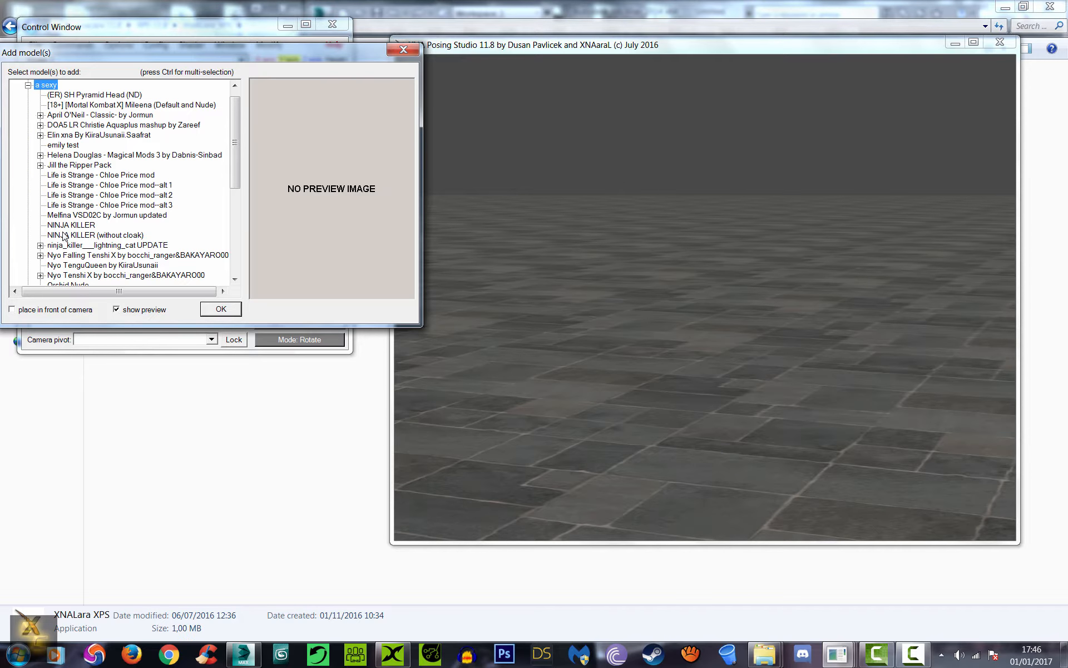
scroll(62, 234, down, 2)
click(45, 237)
click(111, 255)
click(221, 308)
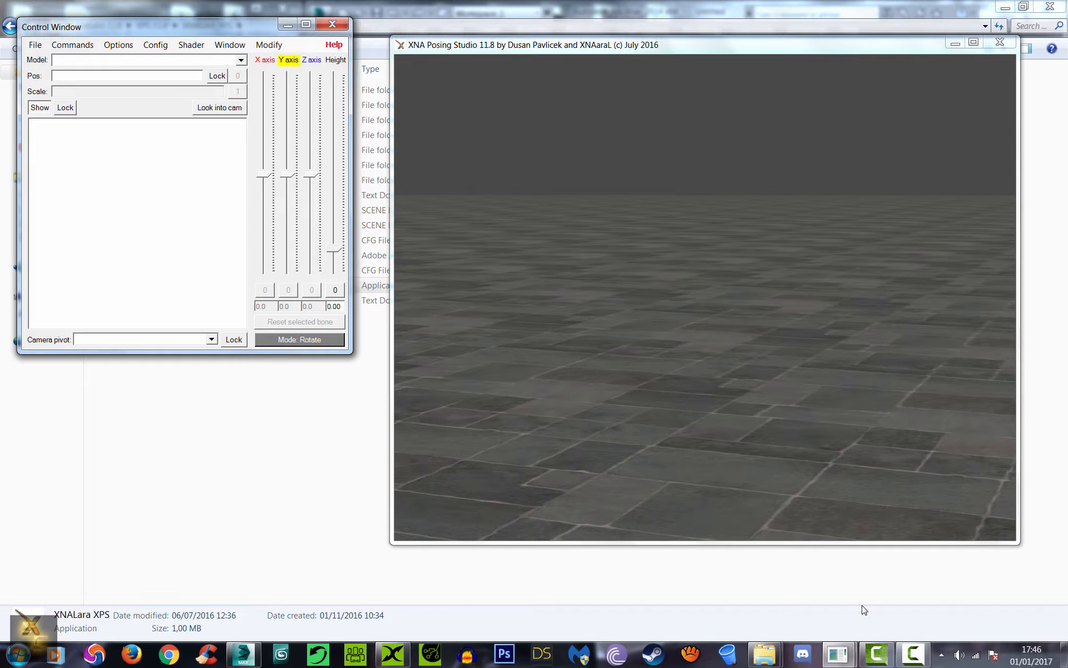
click(913, 654)
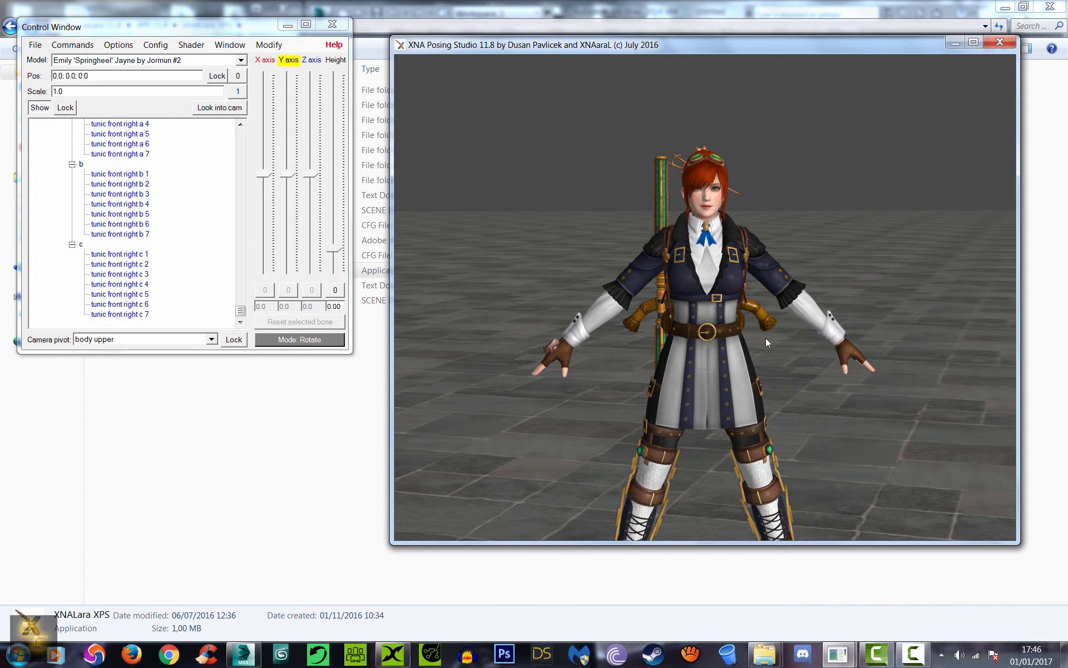
Examine the loaded Emily model from the front, covering the whole outfit, the arms and the upper body.
drag(806, 313, 802, 351)
scroll(803, 347, up, 1)
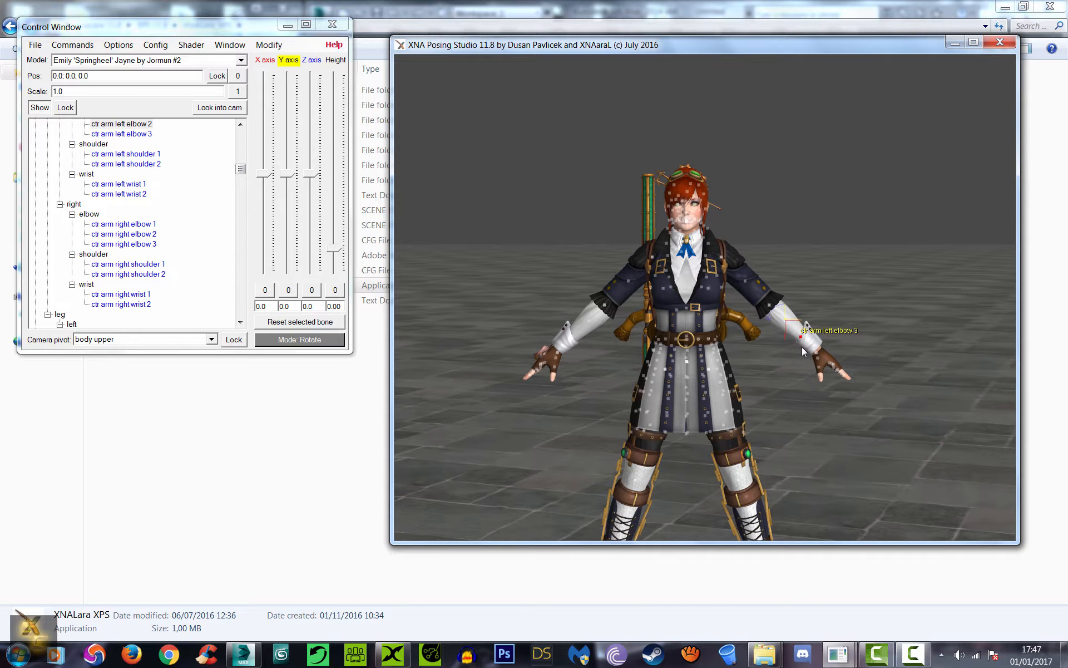
scroll(792, 345, up, 2)
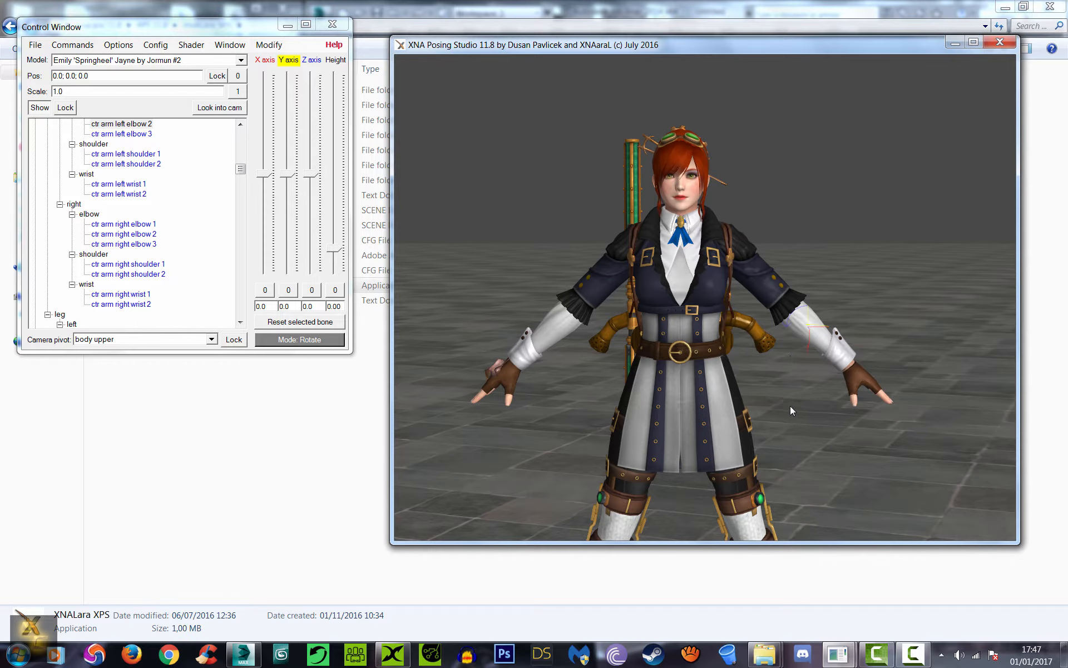
drag(775, 406, 807, 342)
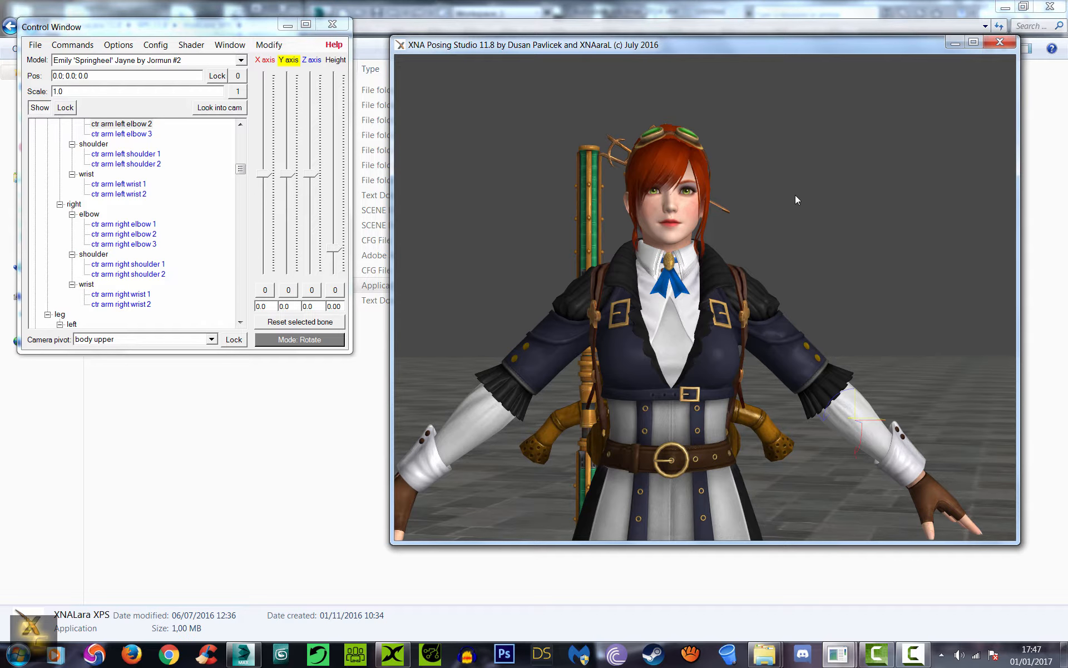
drag(796, 199, 794, 426)
right_drag(794, 426, 794, 396)
middle_drag(795, 396, 792, 409)
right_drag(793, 410, 793, 417)
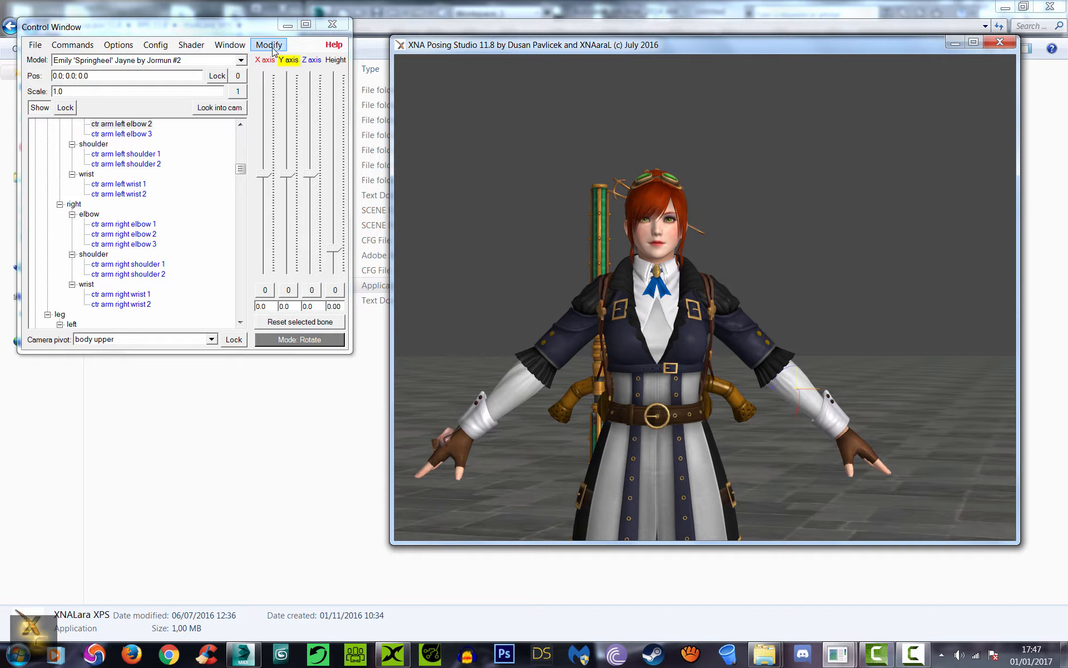
right_drag(812, 226, 788, 324)
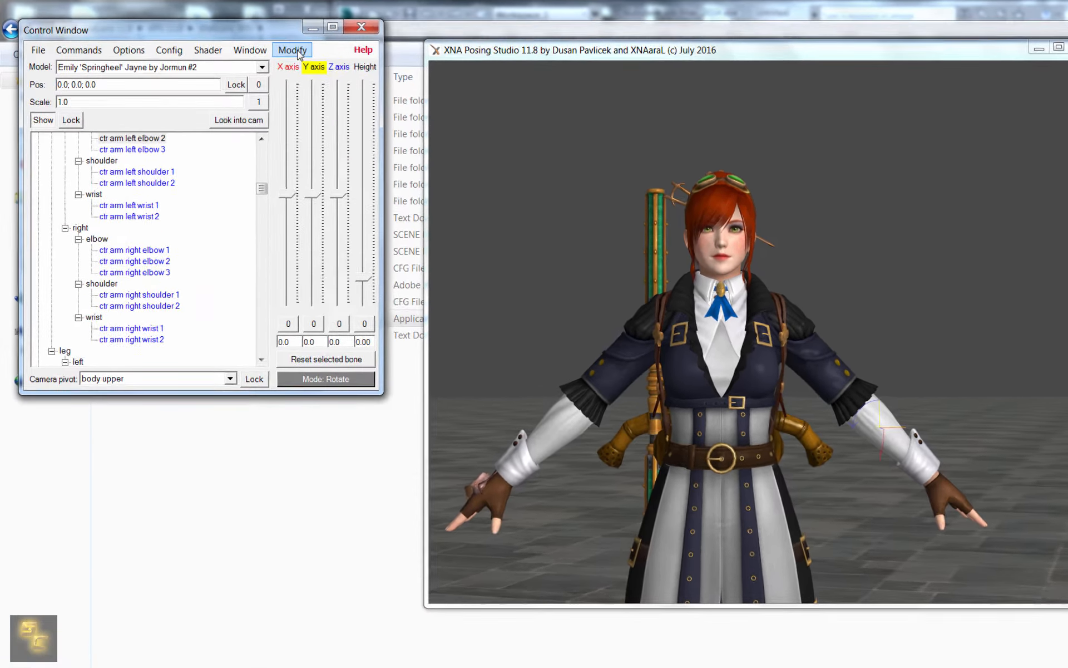
click(272, 47)
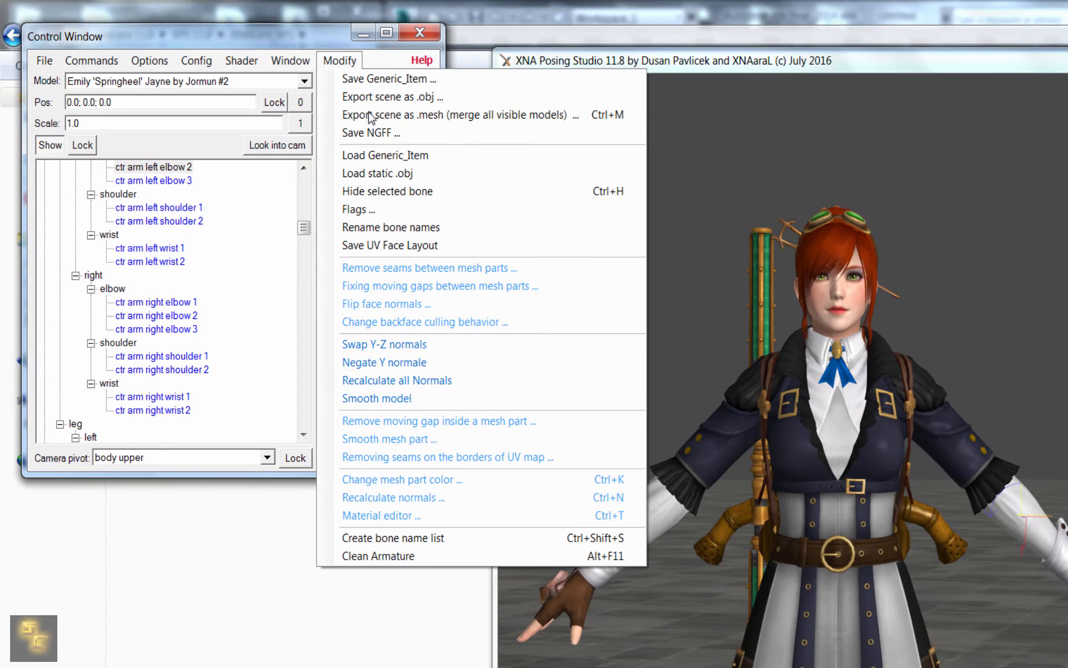
click(392, 82)
drag(317, 89, 635, 143)
drag(733, 496, 851, 531)
drag(890, 656, 757, 527)
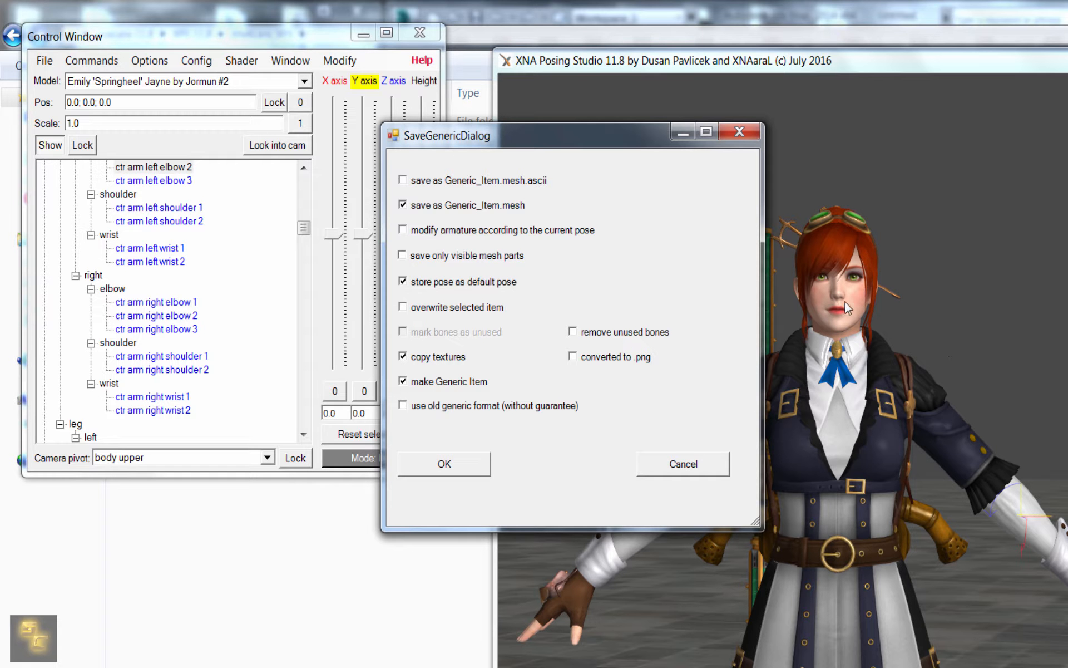
click(740, 133)
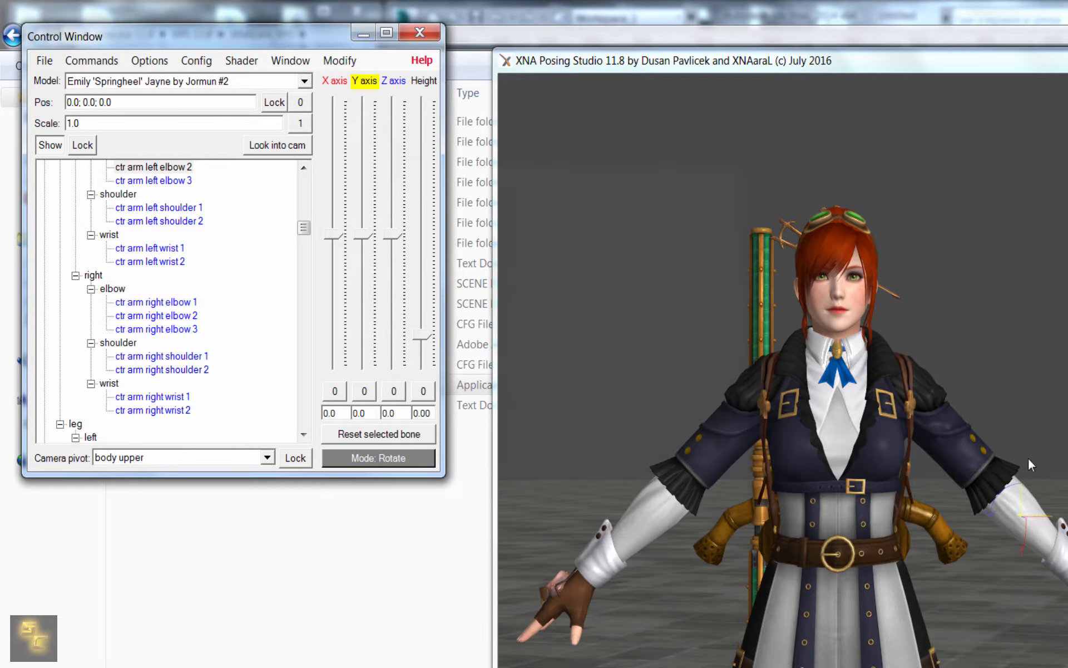
Examine the Emily model from above and up close, including the face, hair and collar.
drag(902, 388, 904, 418)
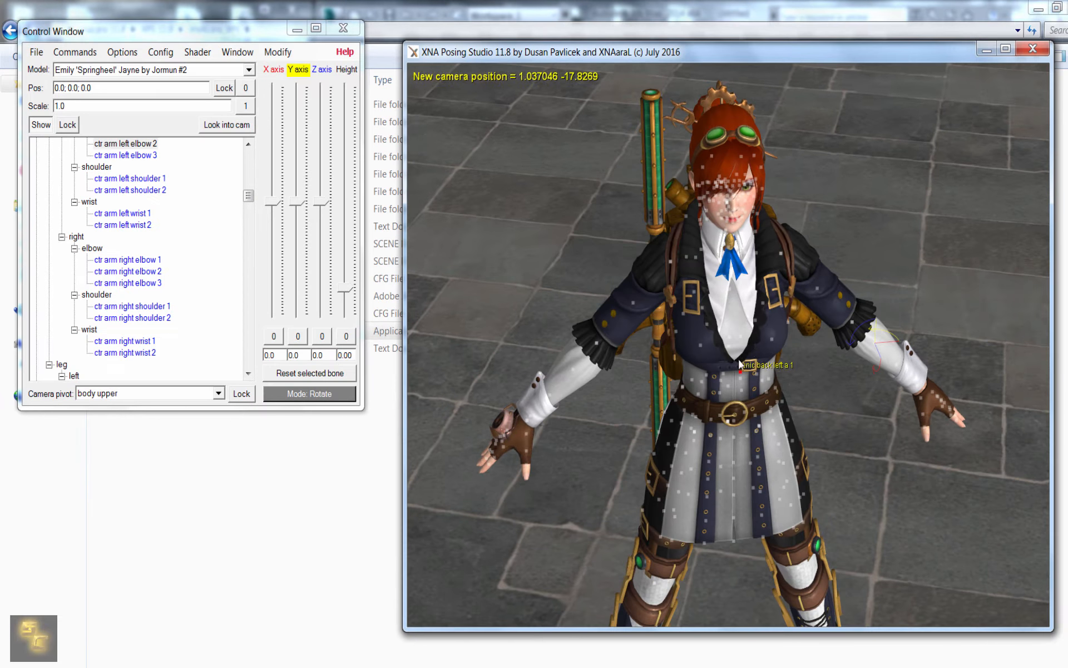
drag(740, 363, 777, 405)
right_drag(735, 247, 738, 305)
drag(738, 306, 738, 328)
middle_drag(738, 329, 749, 367)
right_drag(749, 367, 738, 325)
middle_drag(738, 325, 738, 316)
right_drag(738, 316, 784, 399)
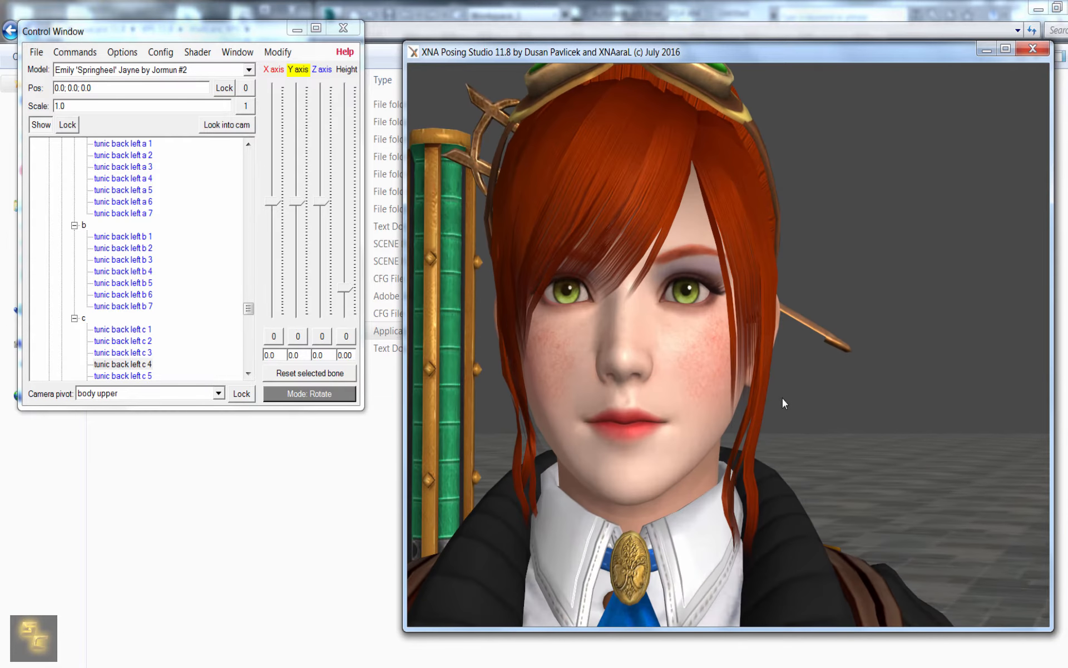
drag(783, 399, 780, 416)
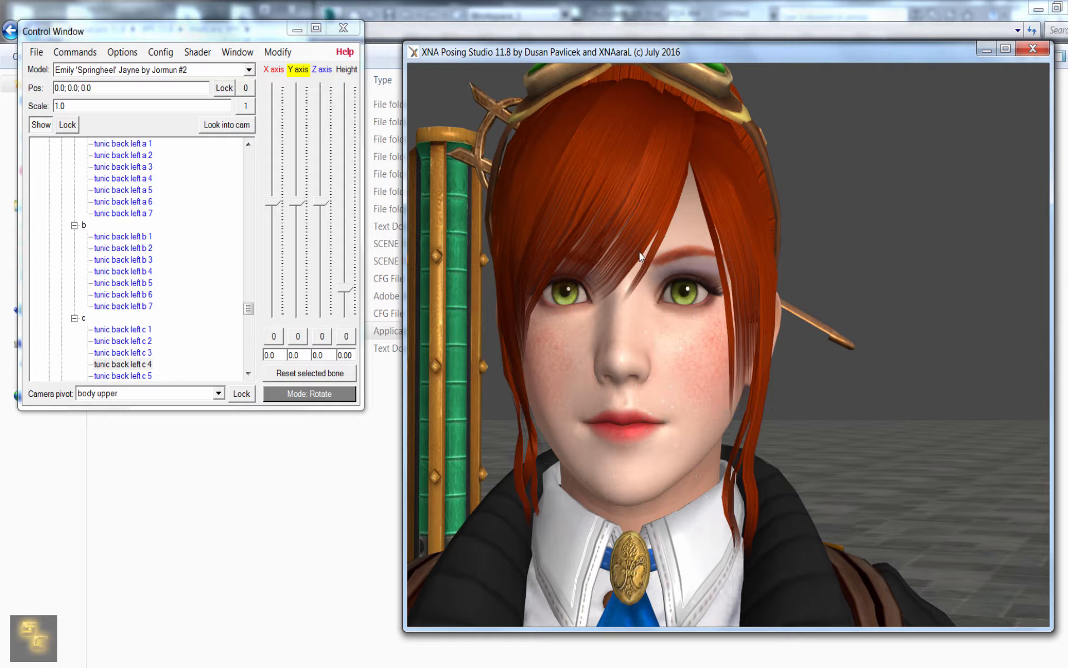
Start saving the model as a Generic_Item mesh with its textures copied and converted to .png.
click(285, 60)
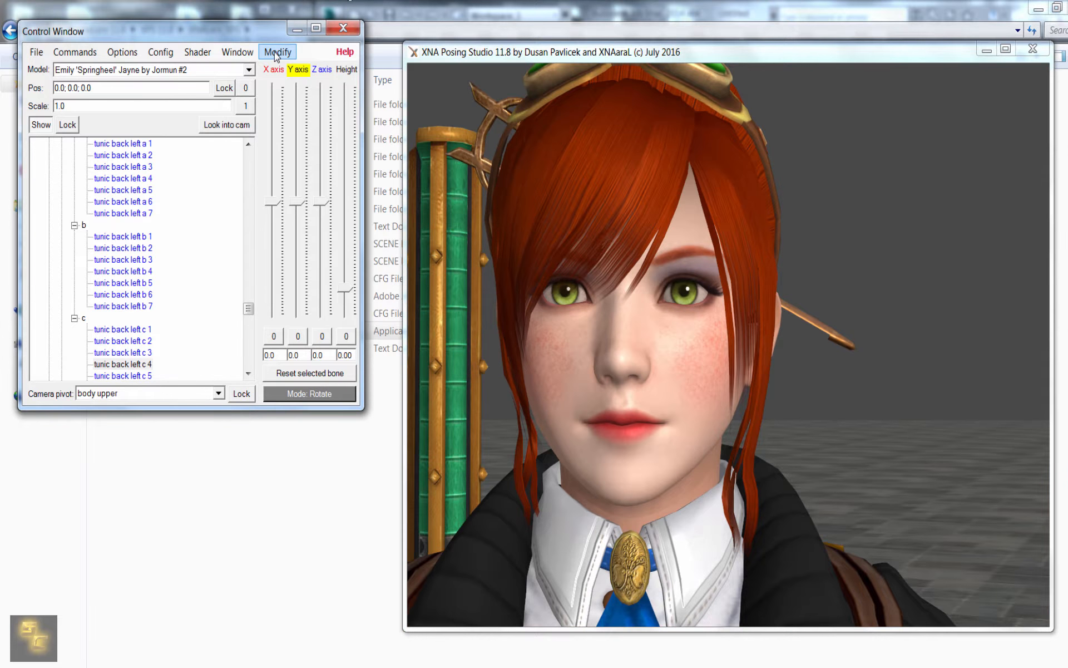
click(284, 58)
click(333, 67)
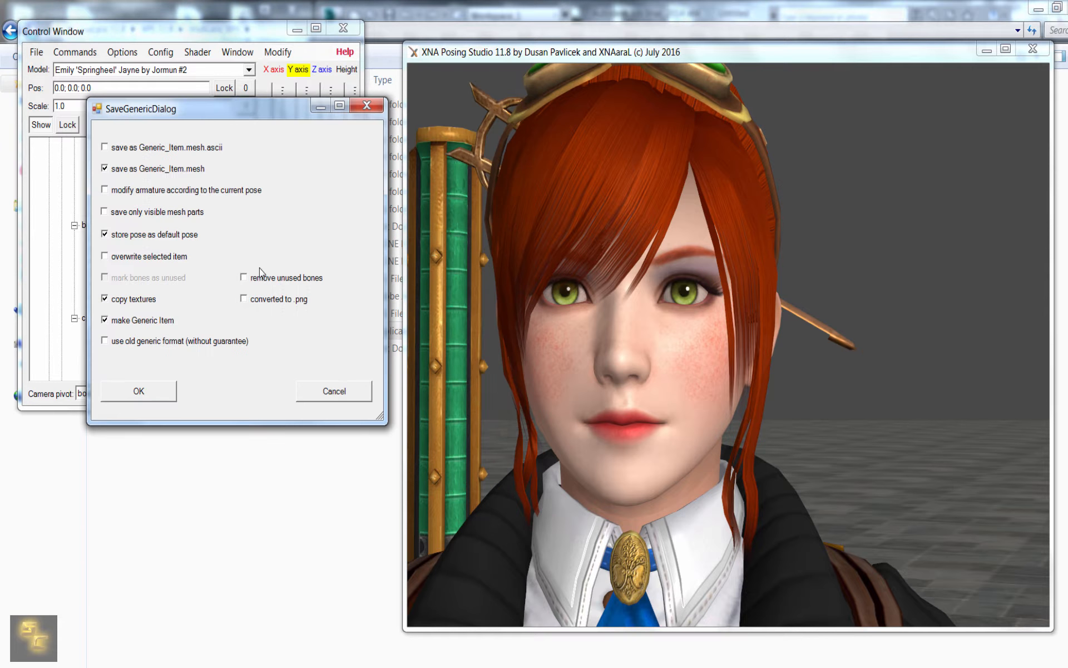
drag(336, 101, 425, 144)
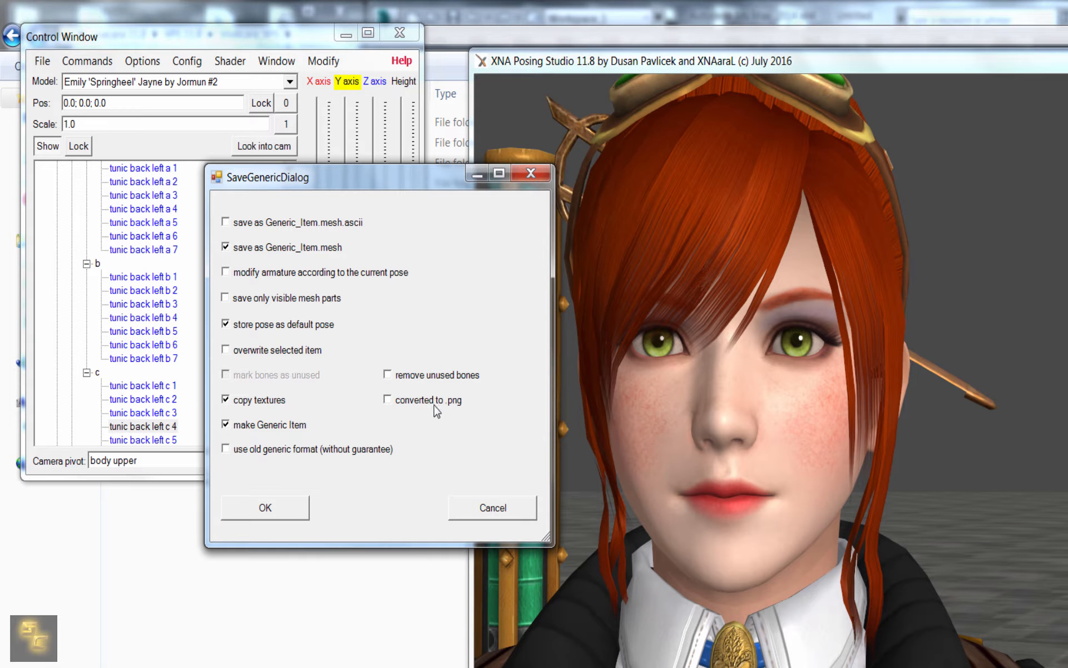
click(388, 400)
click(266, 508)
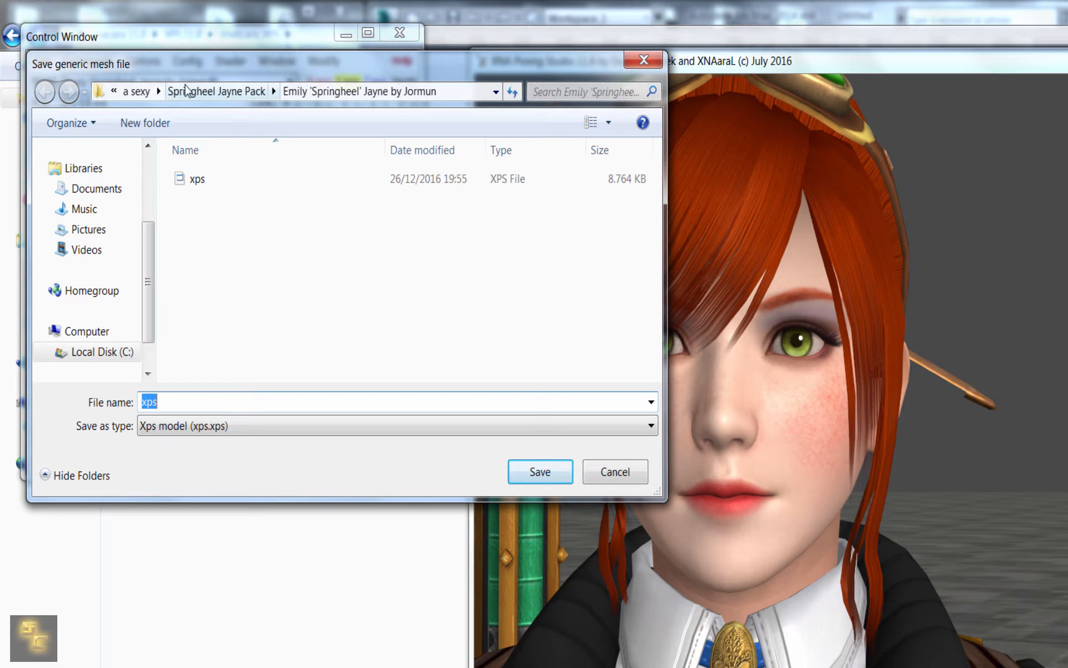
Create a folder named "emily steam punk" in the XNALara_XPS data folder and open it as the save location.
click(137, 91)
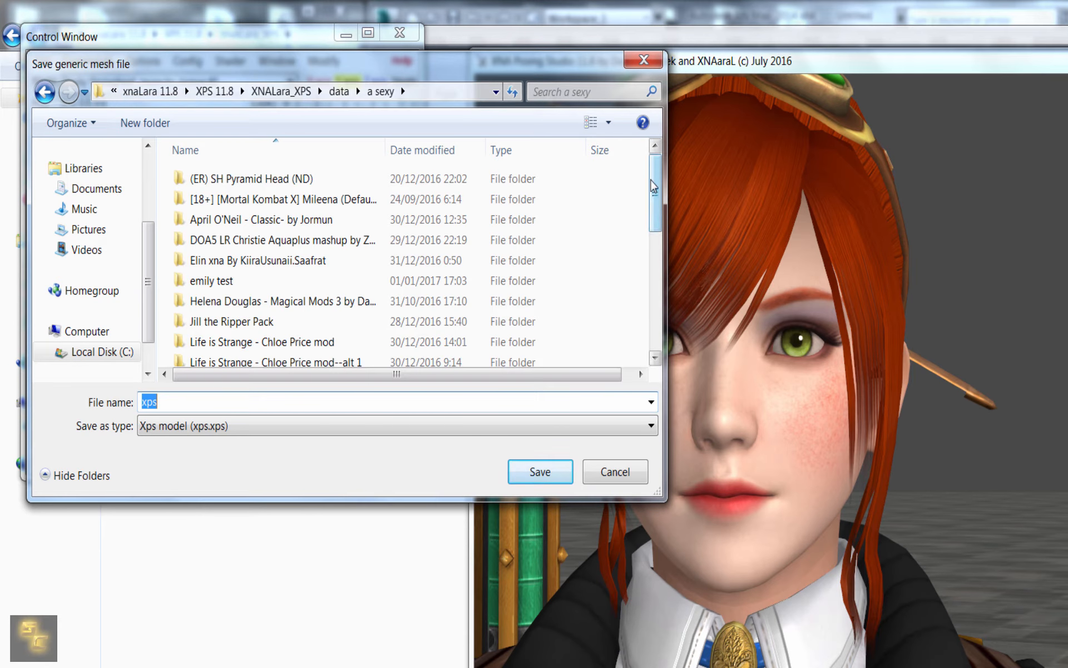
scroll(655, 222, down, 3)
click(279, 92)
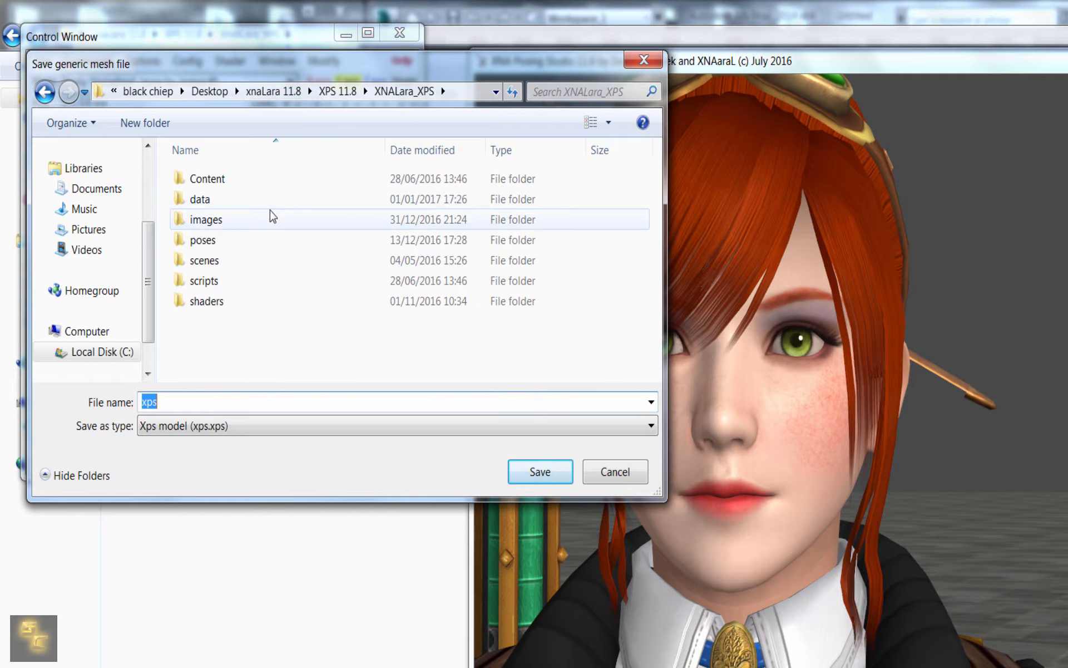
double_click(210, 208)
scroll(276, 322, down, 2)
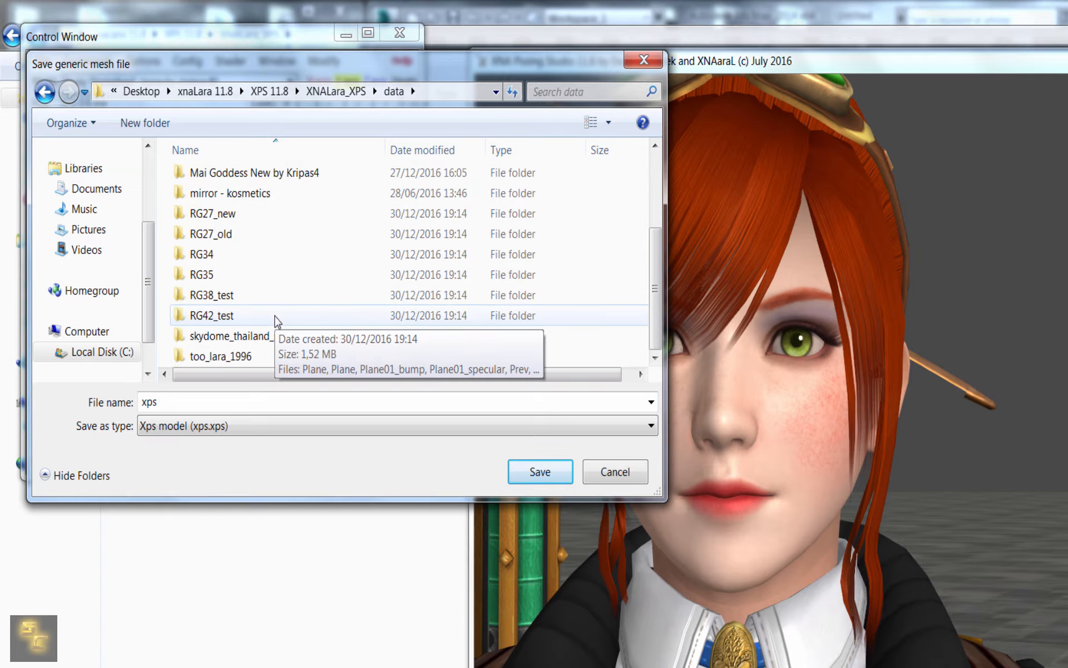
click(146, 123)
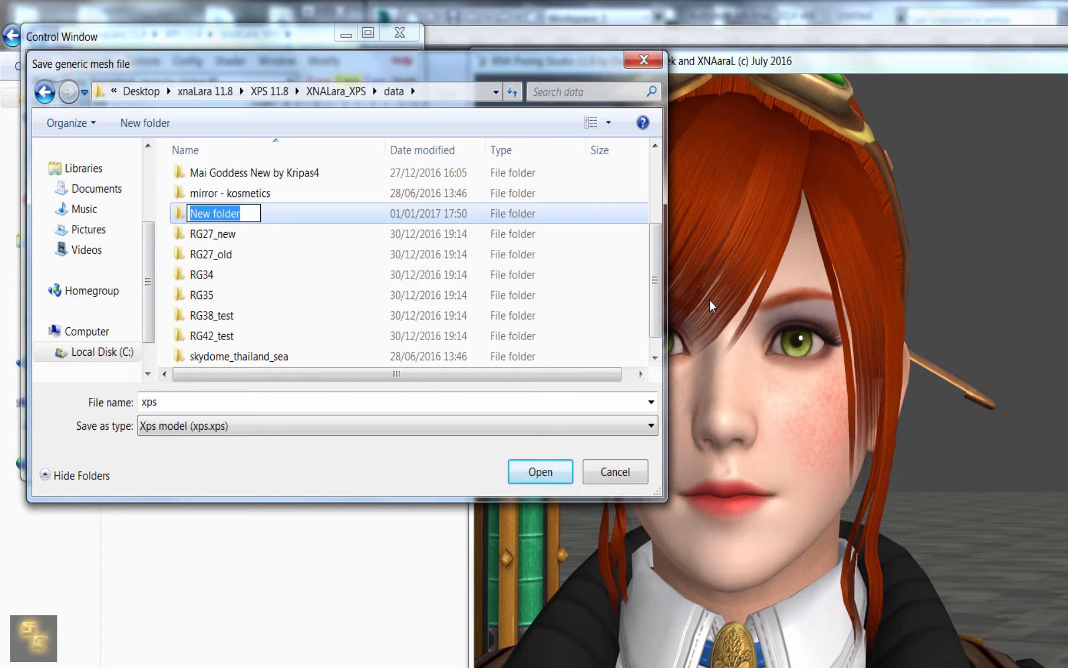
text(emil)
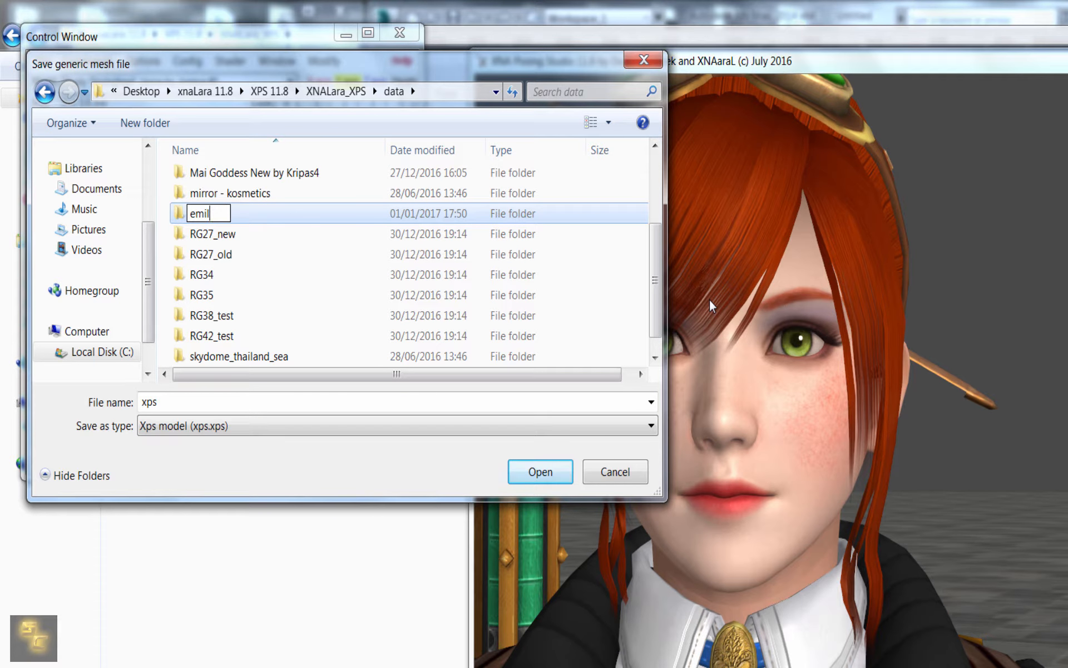
text(y steam punk)
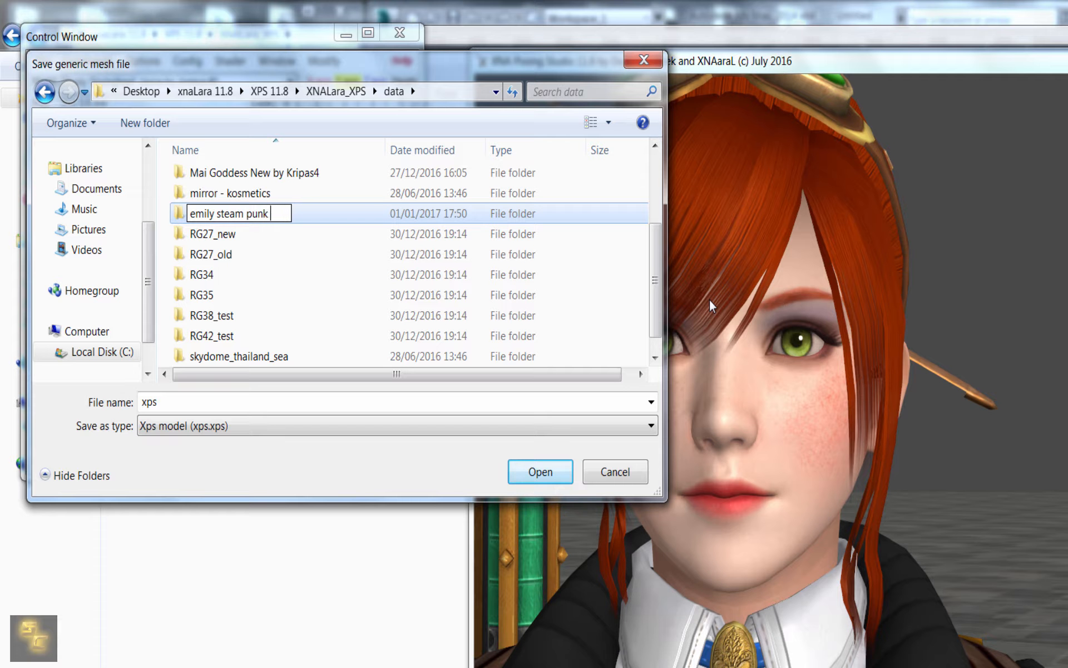
key(Return)
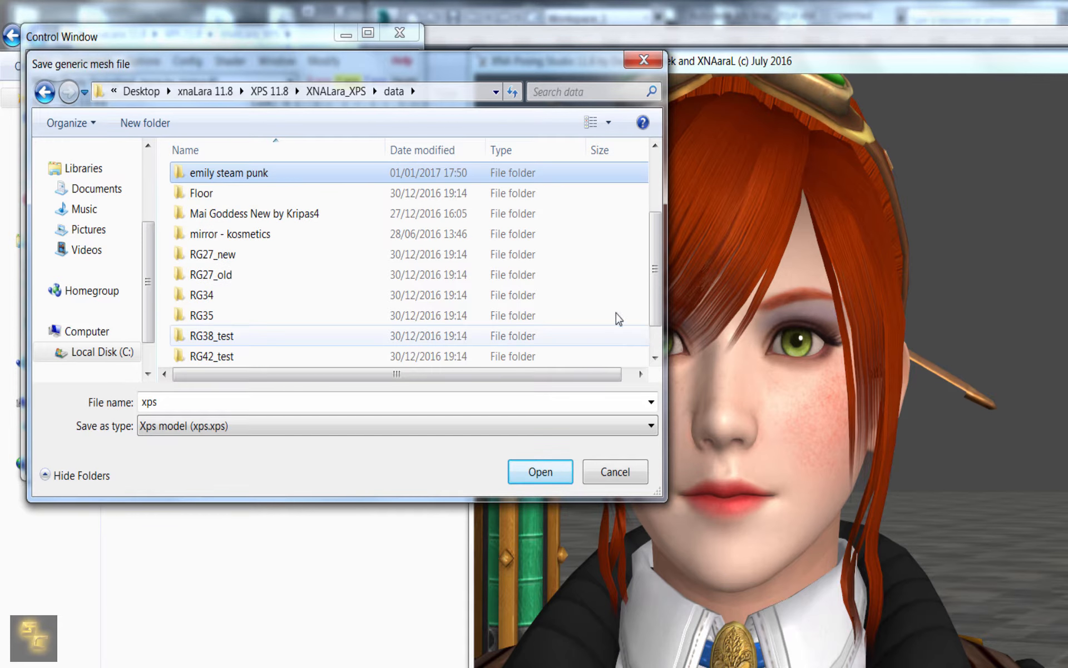
double_click(233, 173)
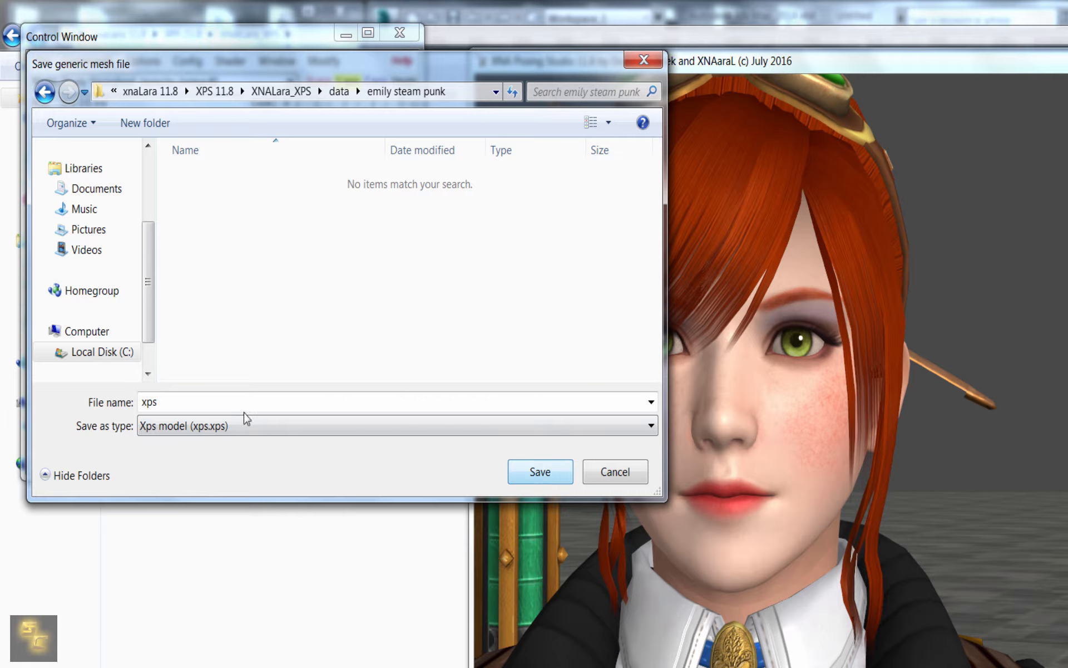
Save the model as a mesh file named Generic_Item.Mesh in the emily steam punk folder.
click(261, 425)
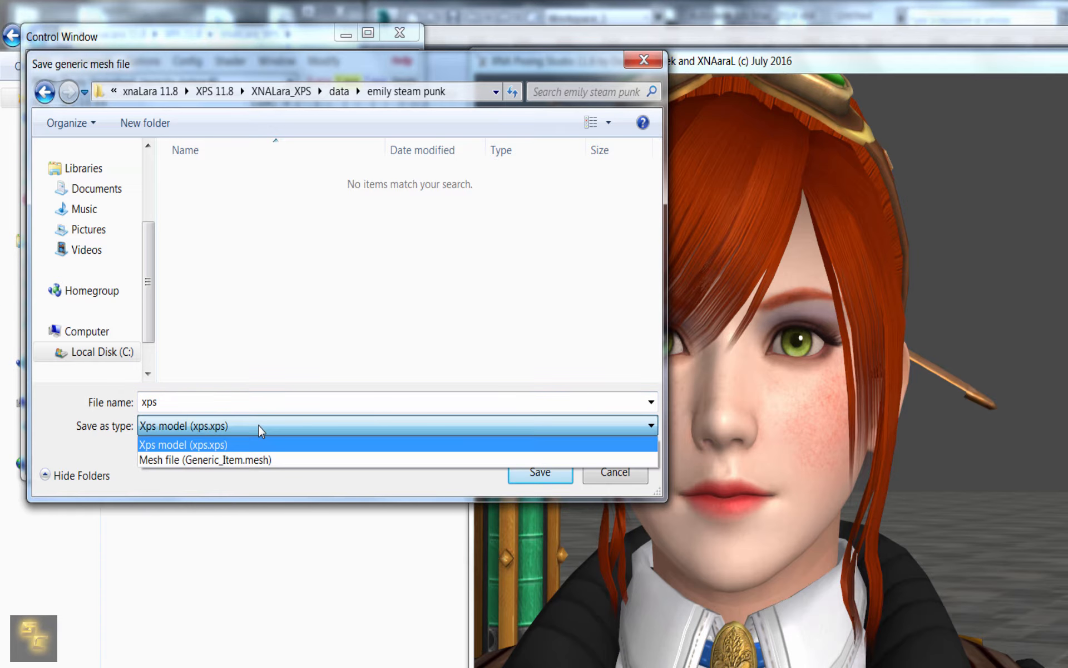
click(240, 461)
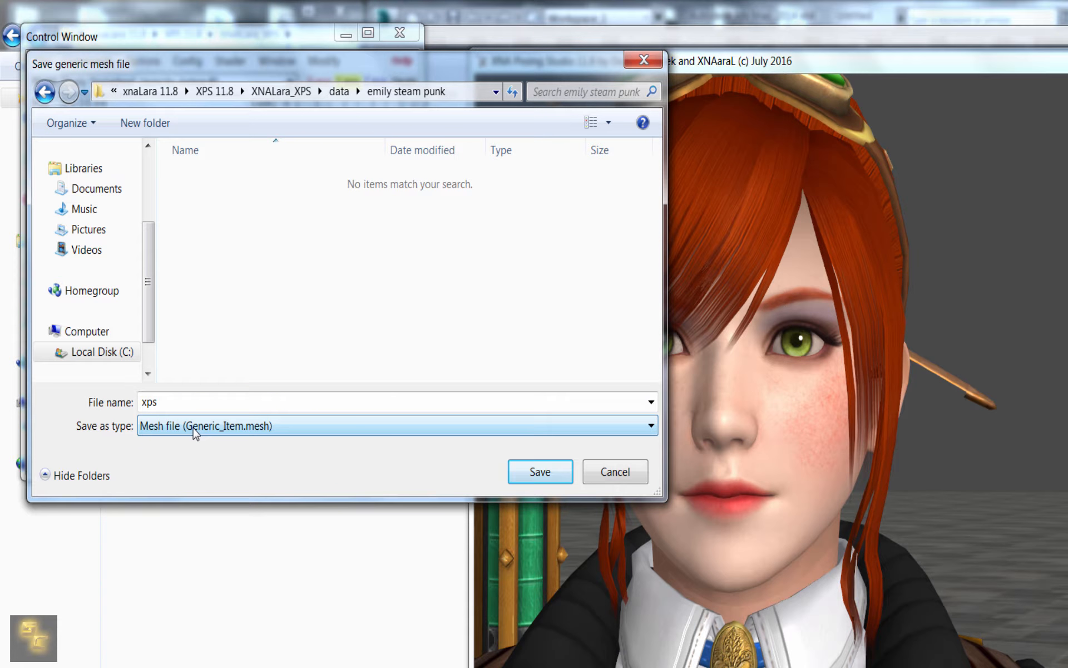
double_click(169, 401)
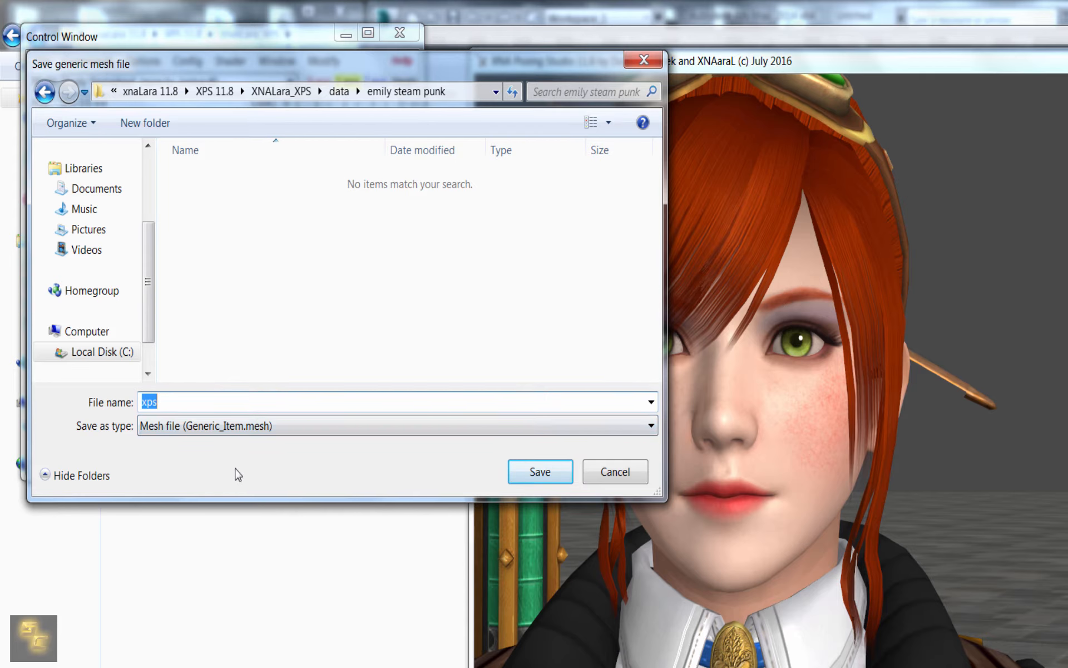
key(BackSpace)
text(Generic_Item.Mesh)
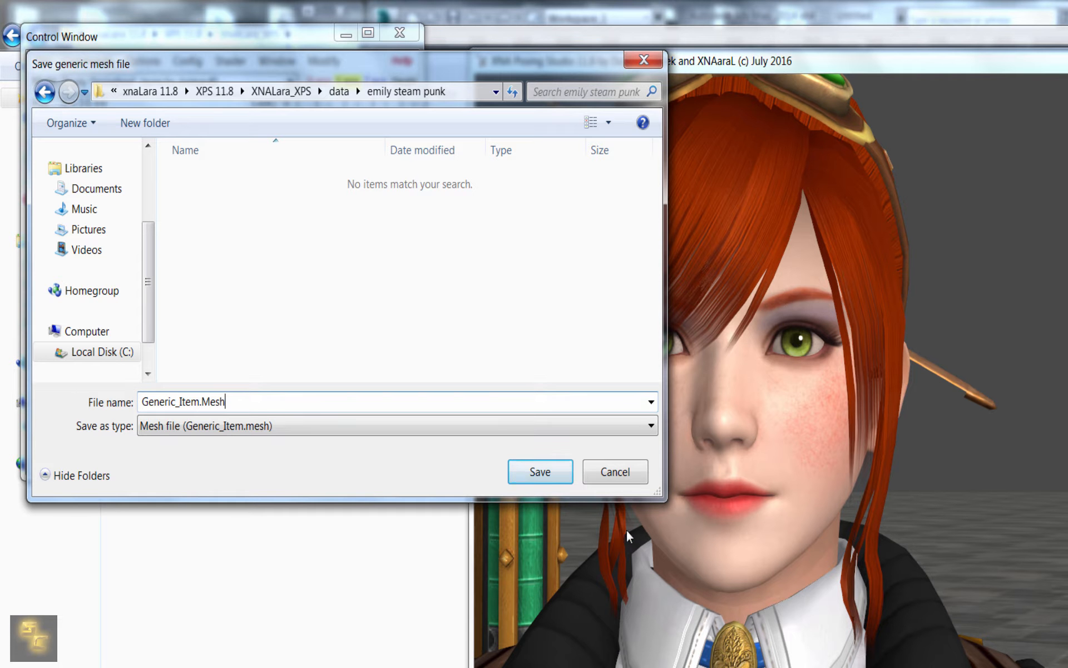
click(539, 472)
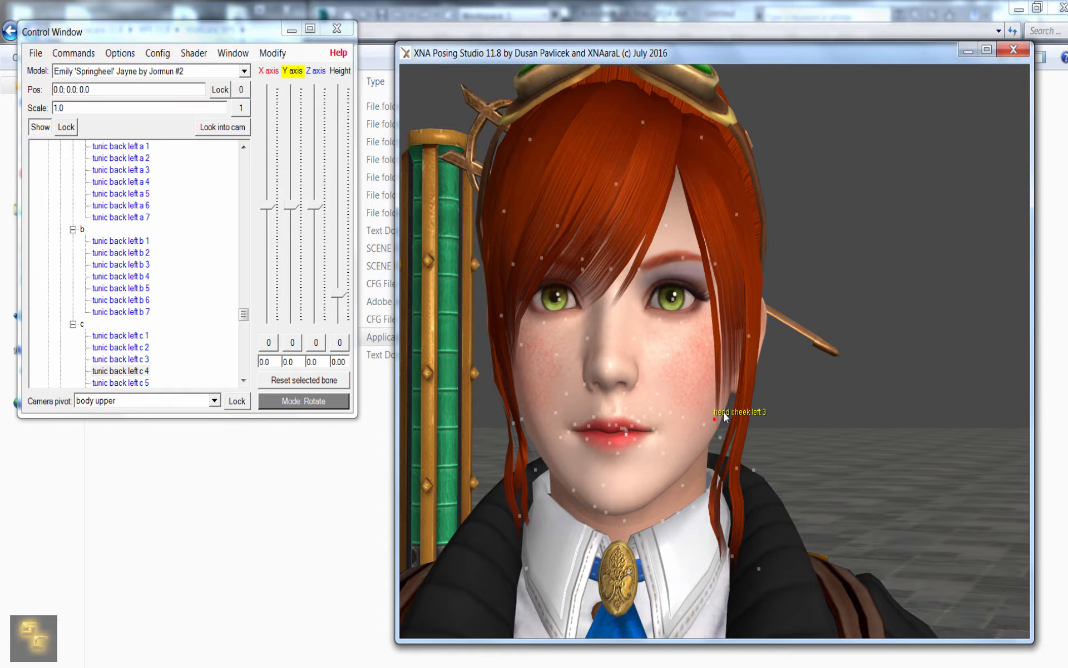
Remove the original Emily 'Springheel' Jayne model from the scene.
key(alt)
right_drag(796, 355, 792, 399)
drag(792, 400, 807, 396)
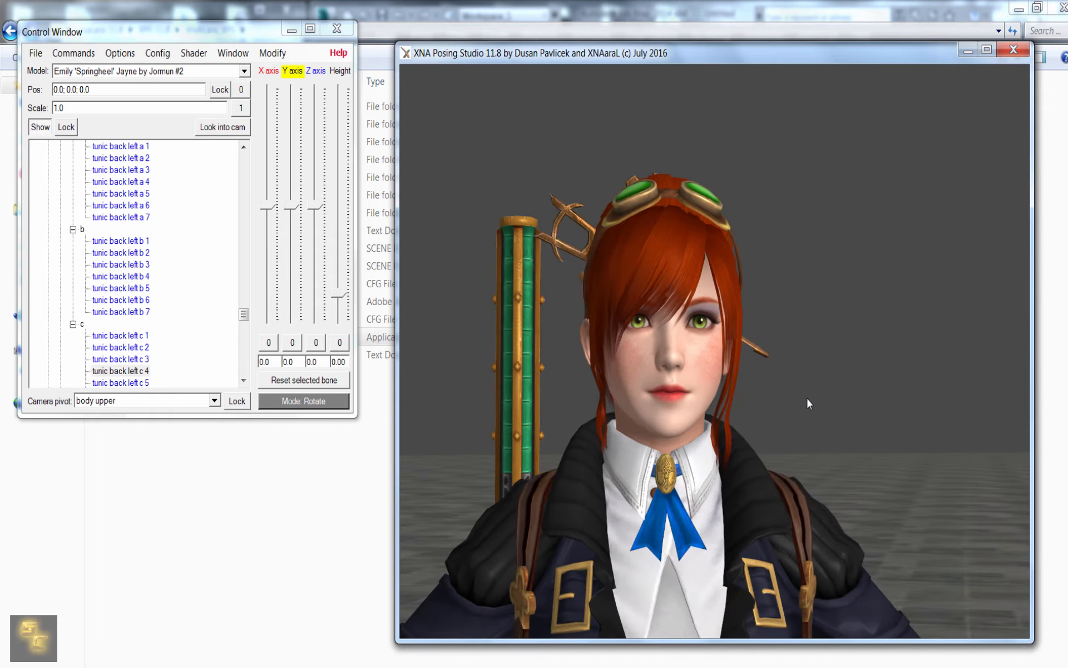
middle_drag(808, 398, 804, 357)
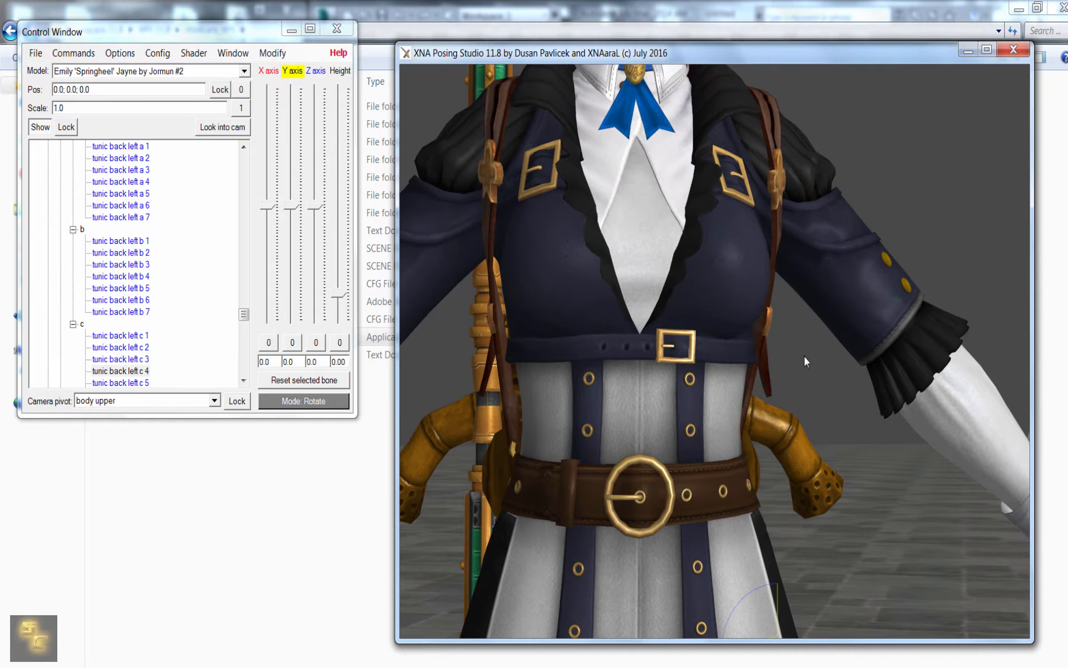
right_drag(804, 357, 805, 445)
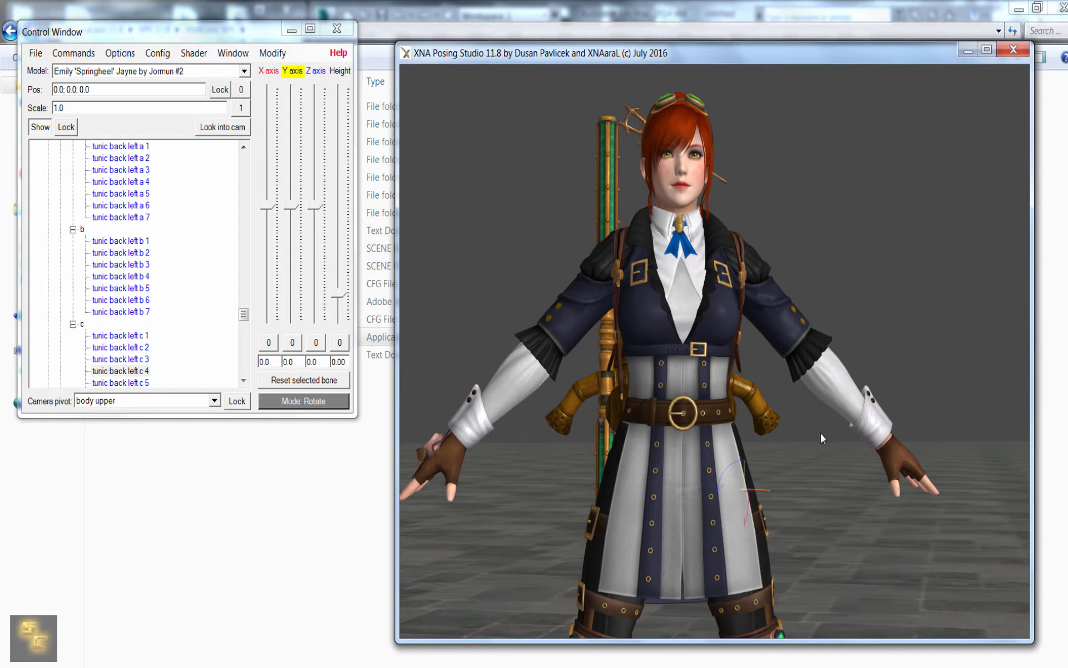
click(30, 57)
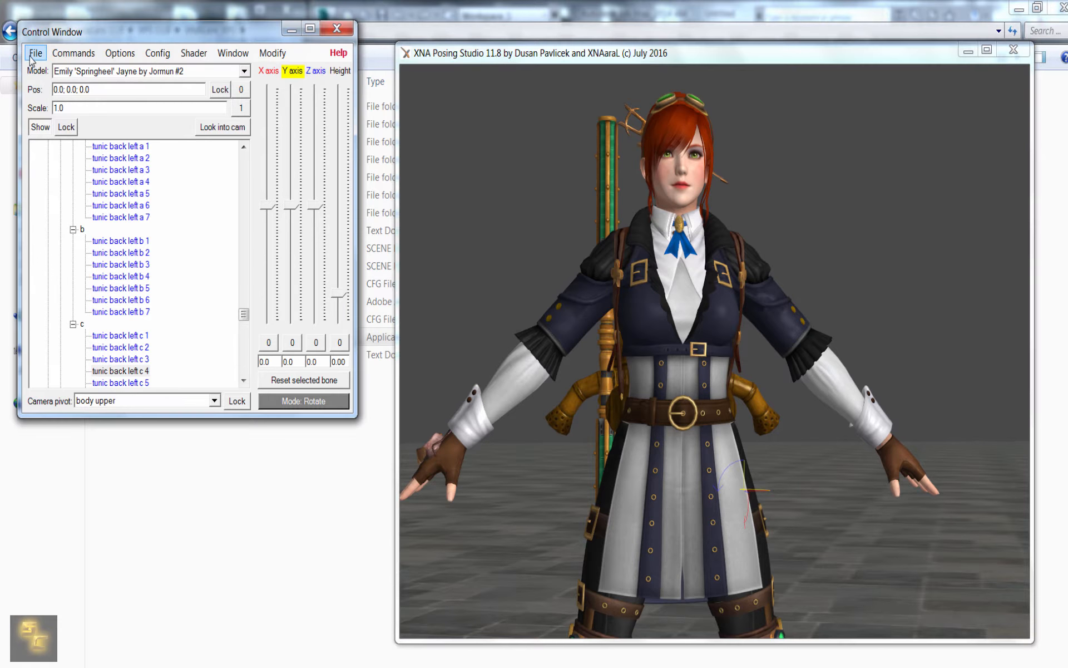
click(32, 55)
click(53, 103)
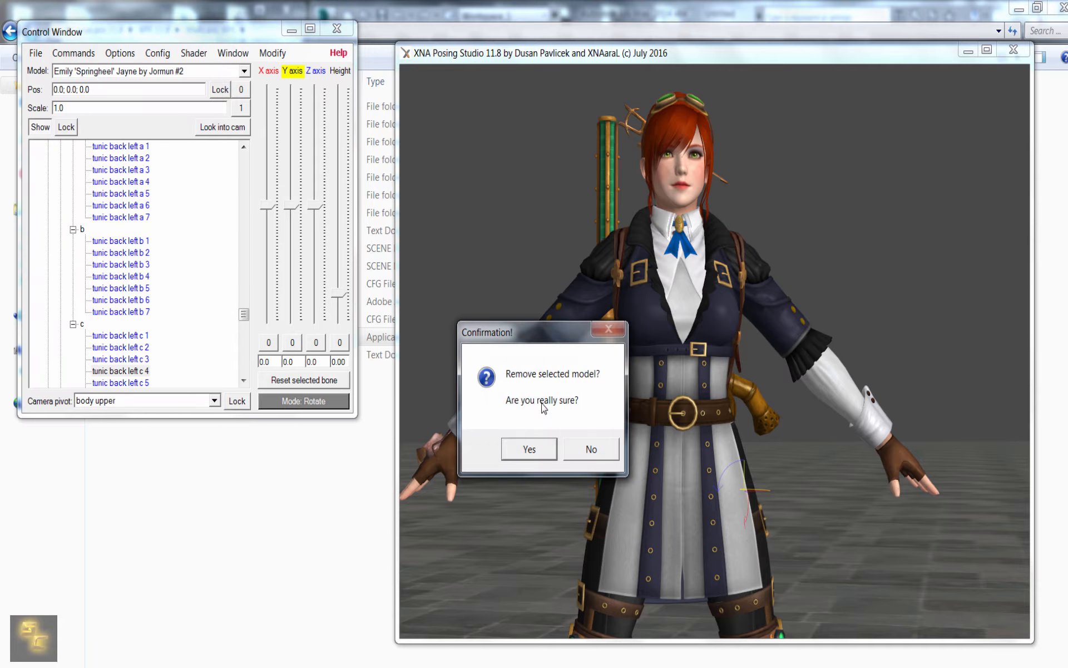
click(532, 448)
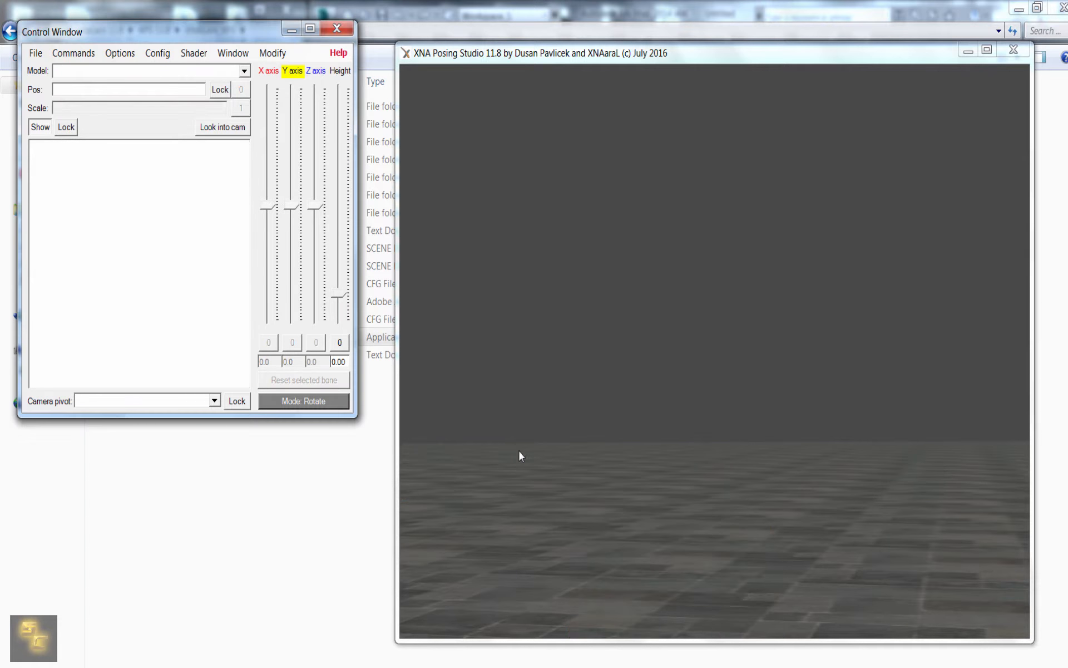
Add the exported emily steam punk model from the data folder to the scene.
click(36, 54)
click(39, 69)
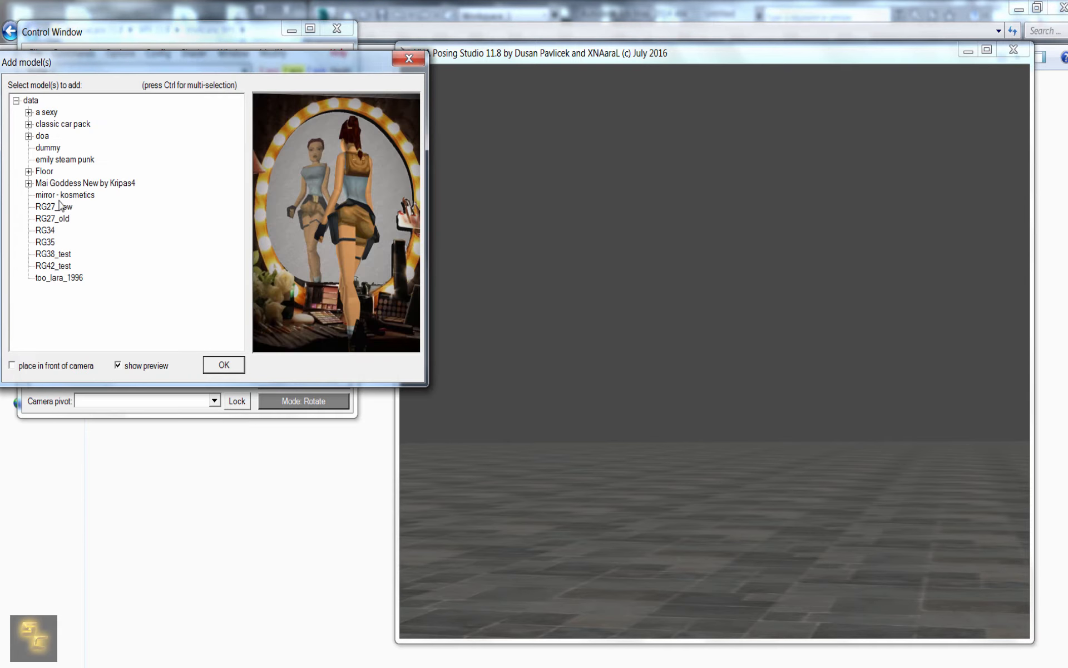
click(49, 279)
click(55, 160)
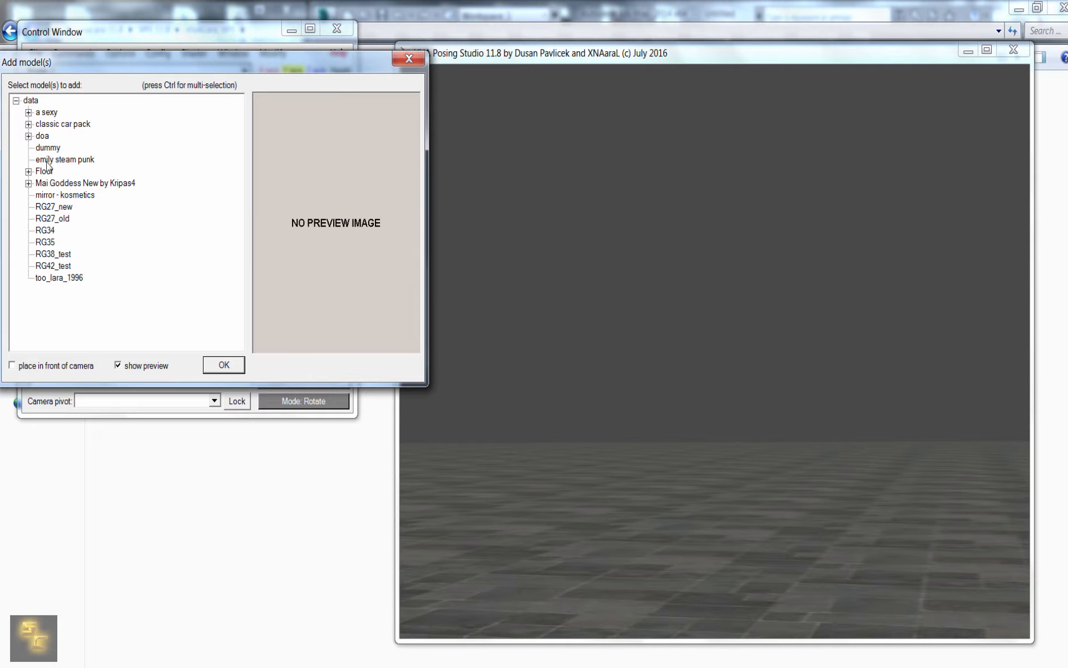
click(218, 363)
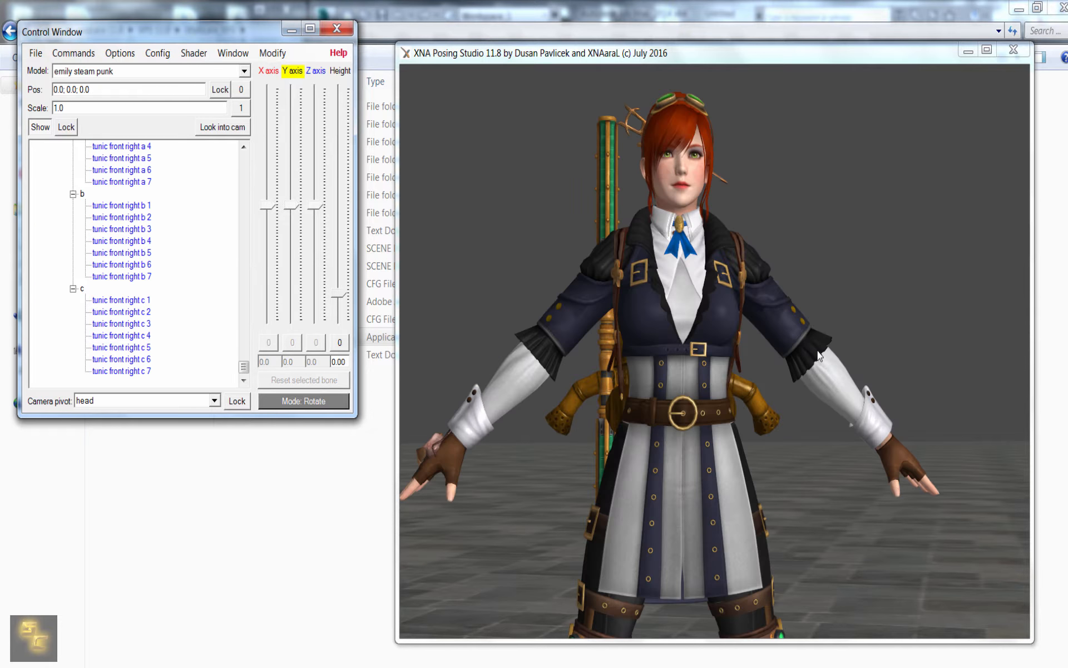
Examine the reloaded emily steam punk model and its bone list, viewing the figure from several angles.
click(702, 374)
scroll(698, 373, down, 3)
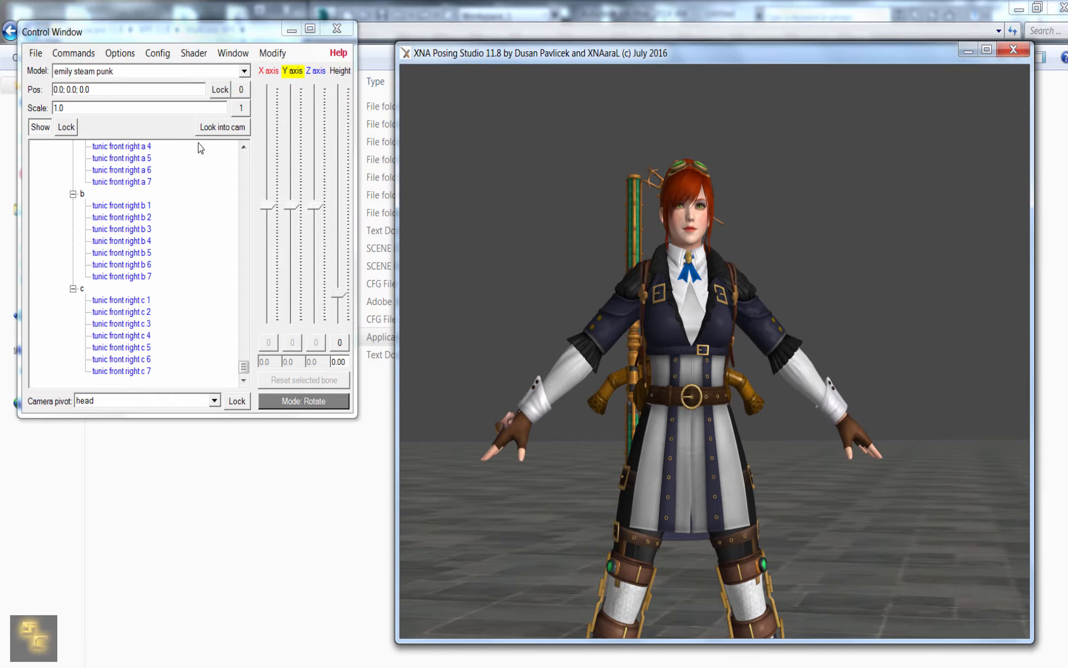
click(241, 311)
drag(238, 305, 242, 345)
click(752, 287)
scroll(752, 287, down, 3)
drag(789, 445, 816, 469)
right_drag(815, 469, 833, 238)
drag(832, 238, 820, 195)
right_drag(820, 194, 828, 323)
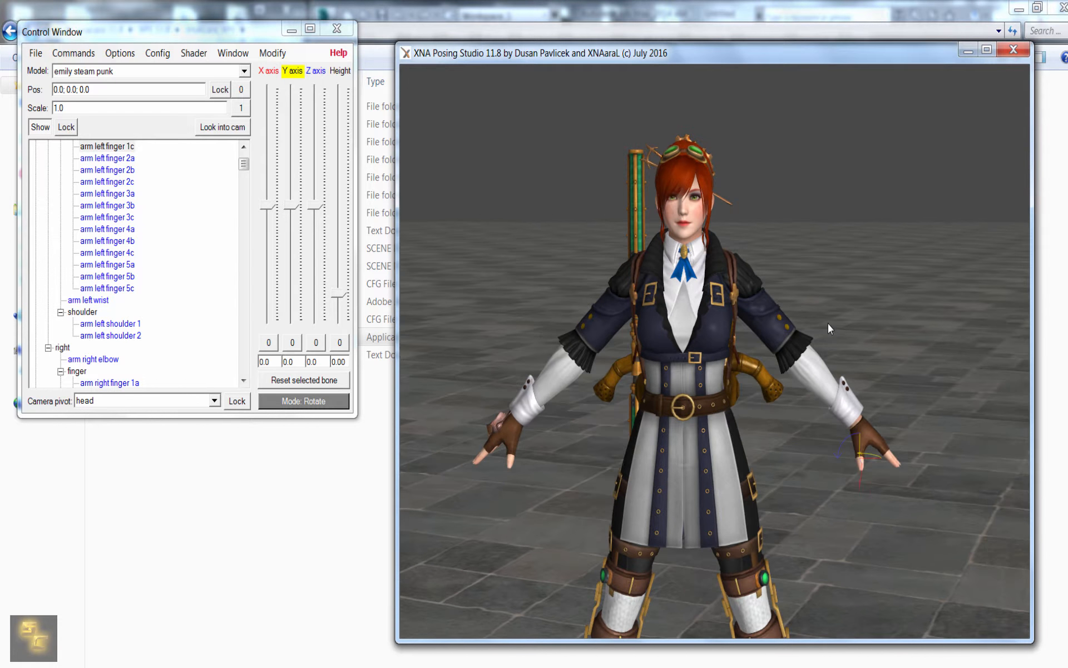
click(35, 56)
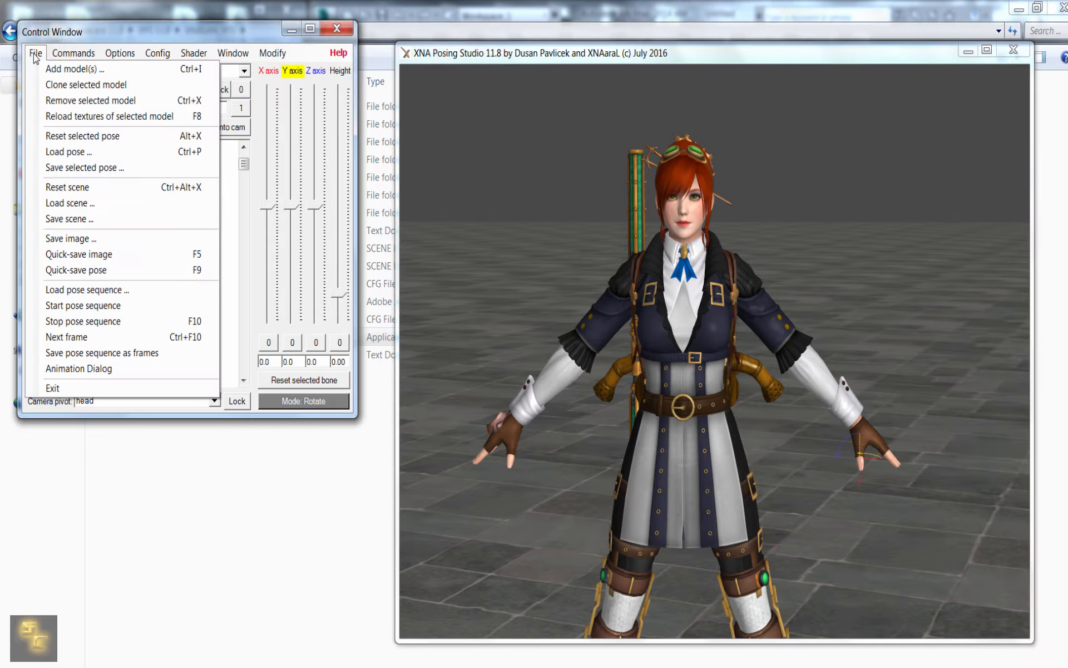
click(50, 68)
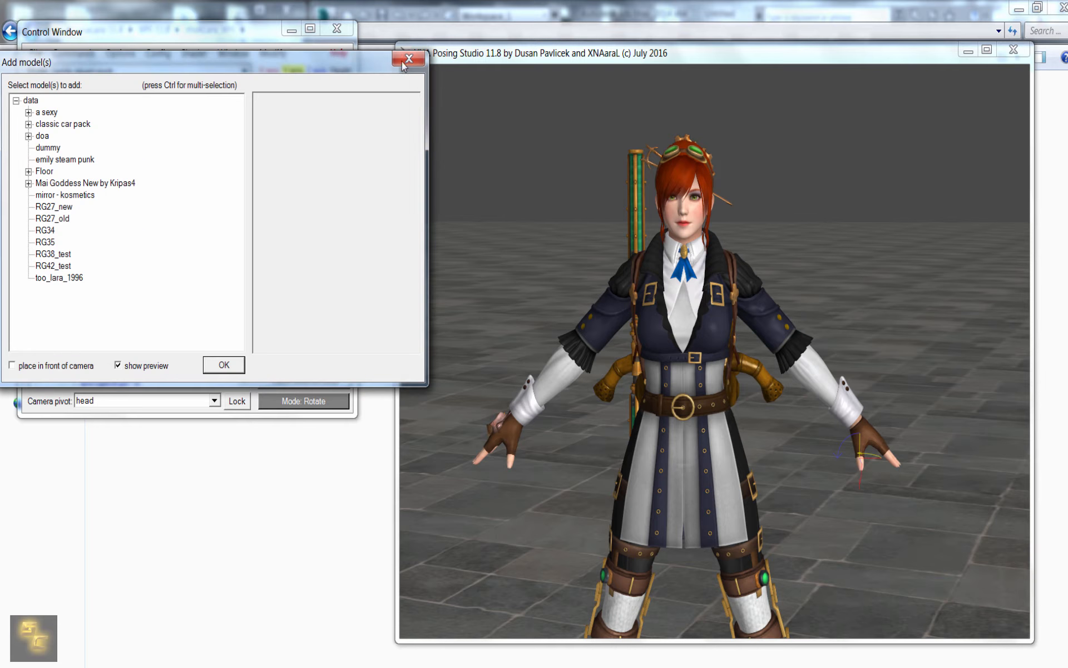
key(Escape)
Remove the emily steam punk model from the scene and close XNA Posing Studio.
click(34, 53)
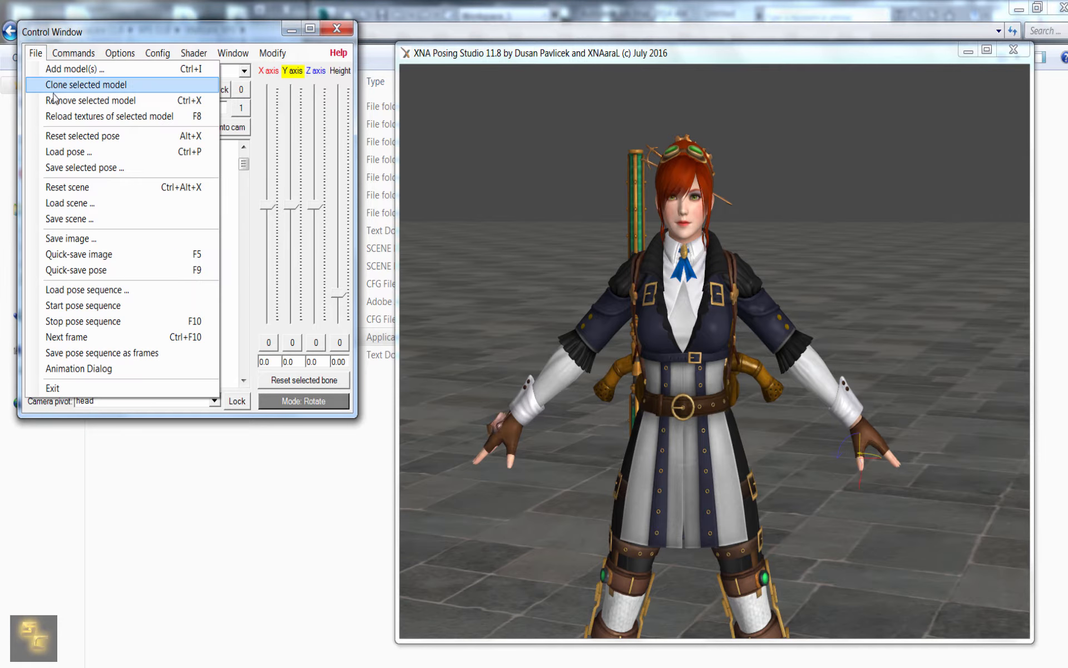
click(89, 100)
click(546, 446)
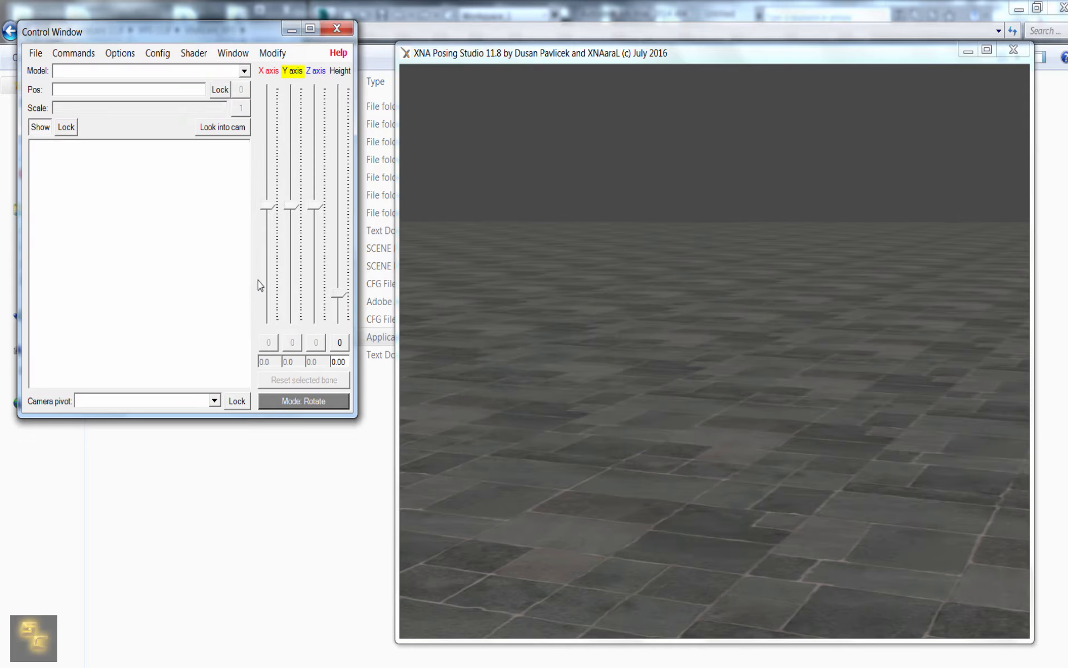
click(289, 32)
click(1014, 50)
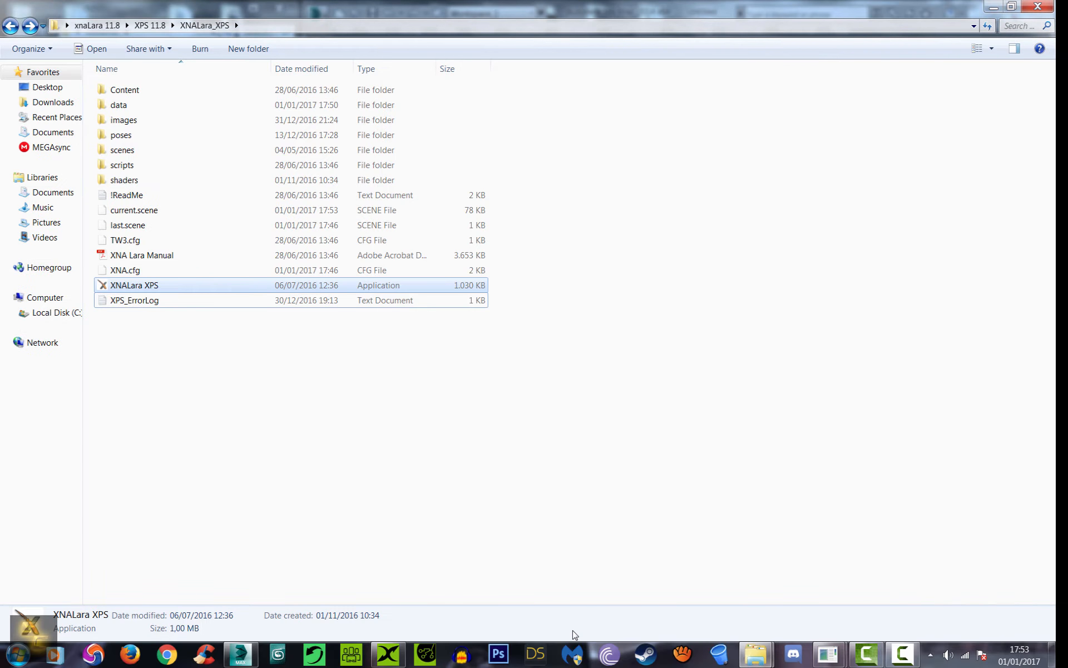
Switch to 3ds Max and bring up the converter folder beside it.
click(240, 654)
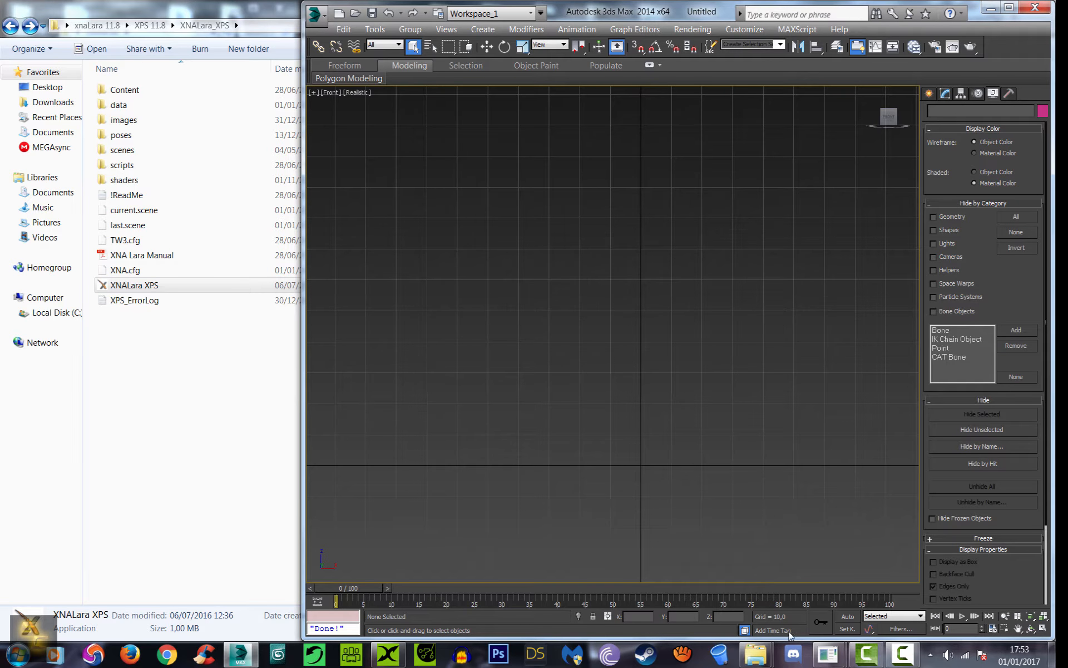
mouse_move(756, 655)
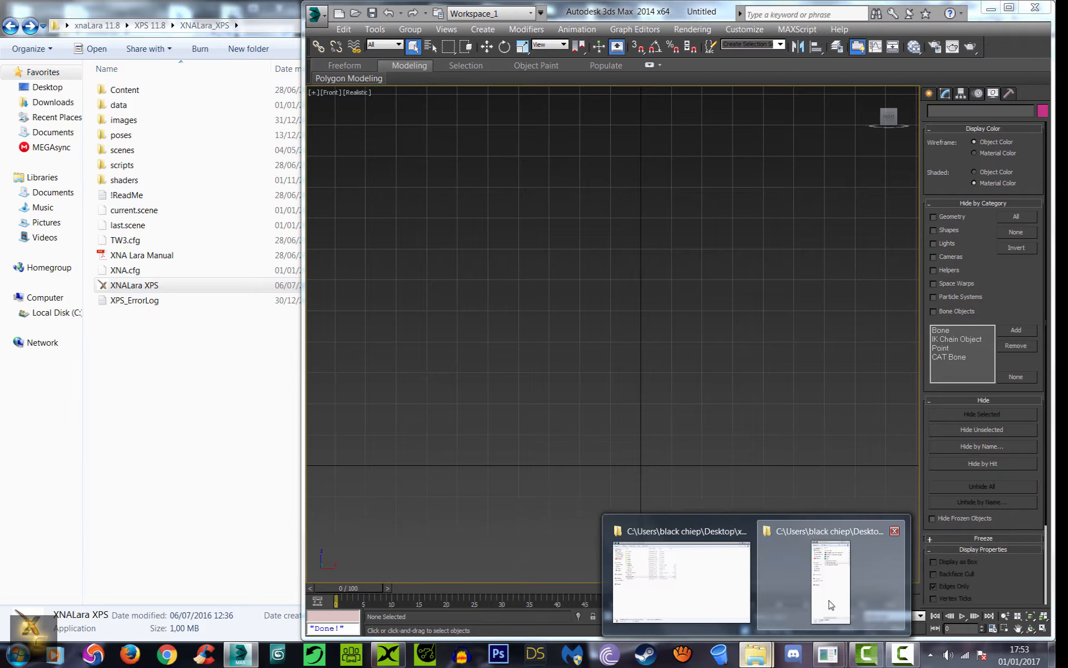
click(811, 616)
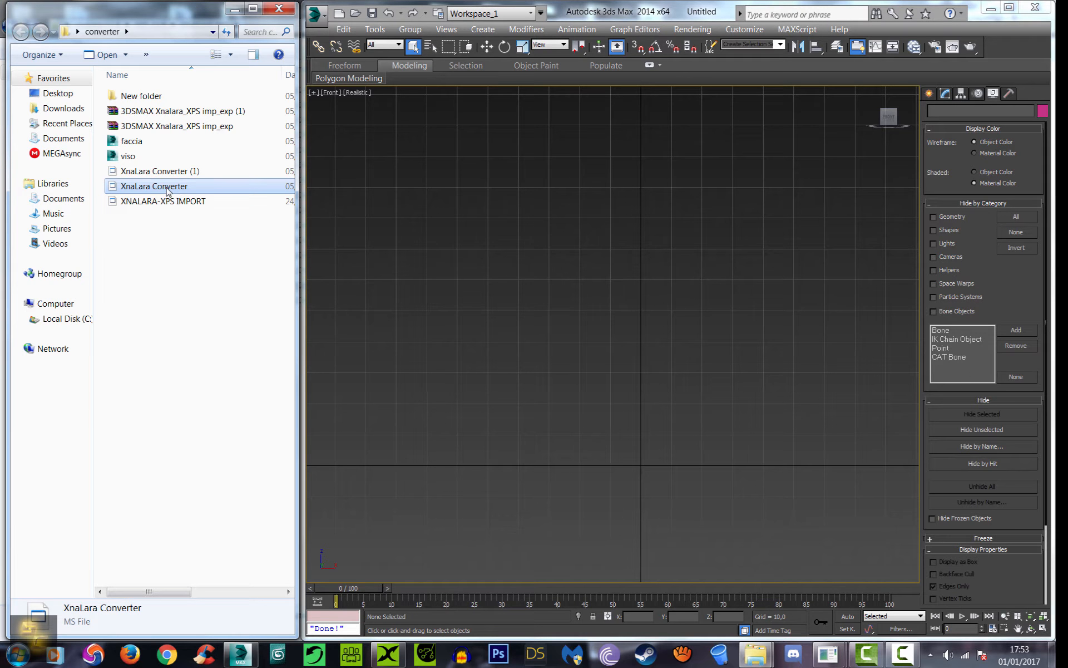
Change the 3ds Max viewport from Front to the home Perspective view.
click(333, 94)
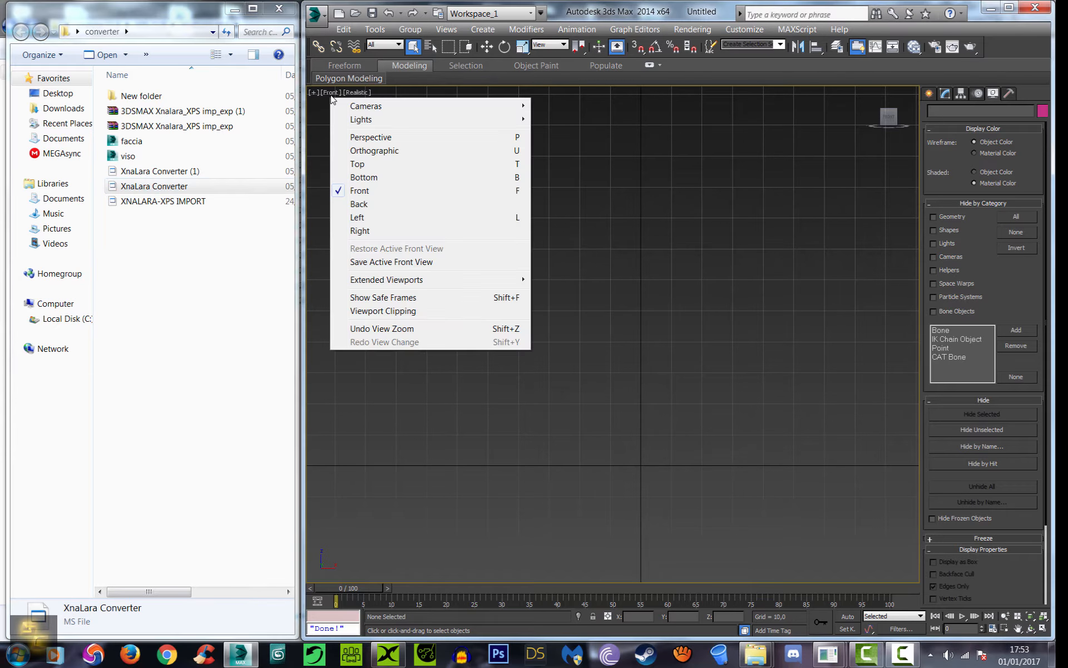
click(839, 127)
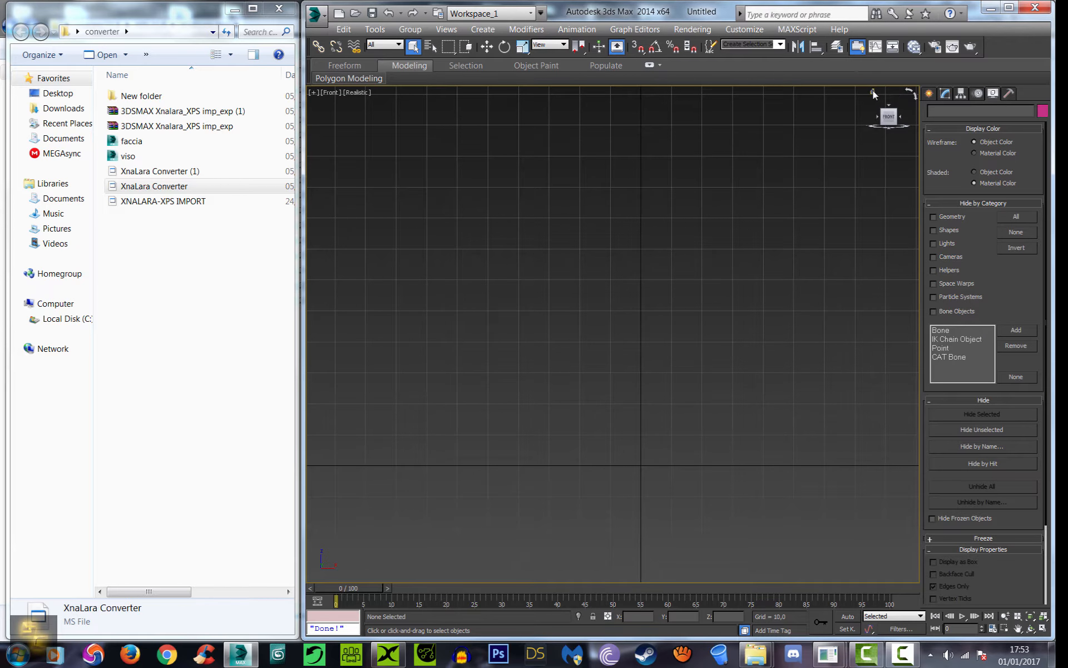
click(873, 92)
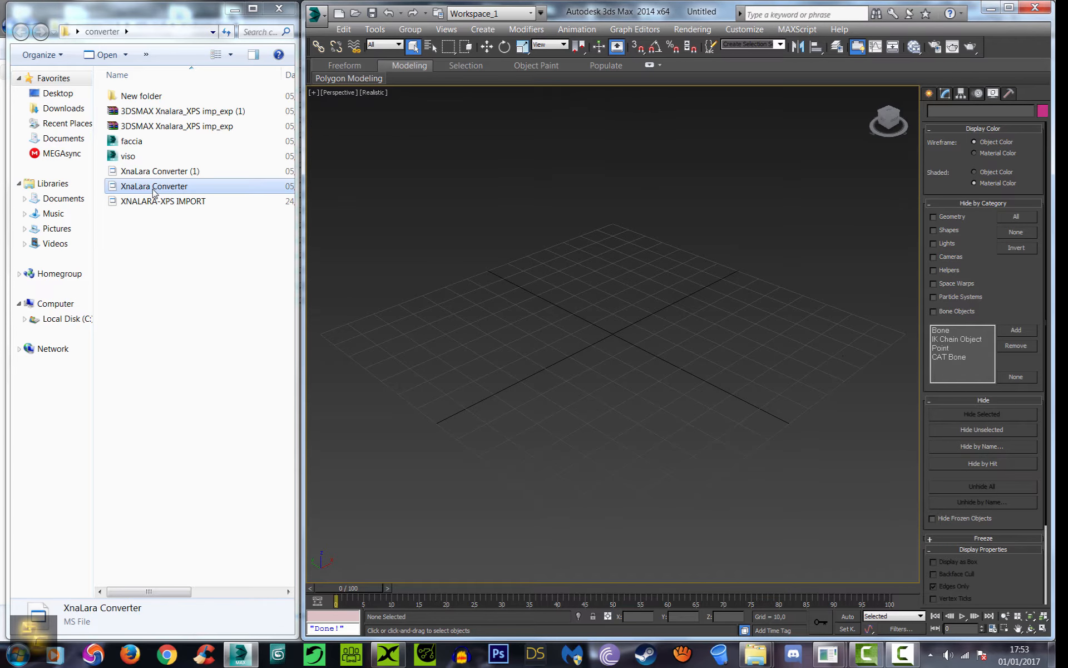
Run the XnaLara Converter script in 3ds Max and import Generic_Item.Mesh from the emily steam punk folder.
drag(154, 186, 540, 293)
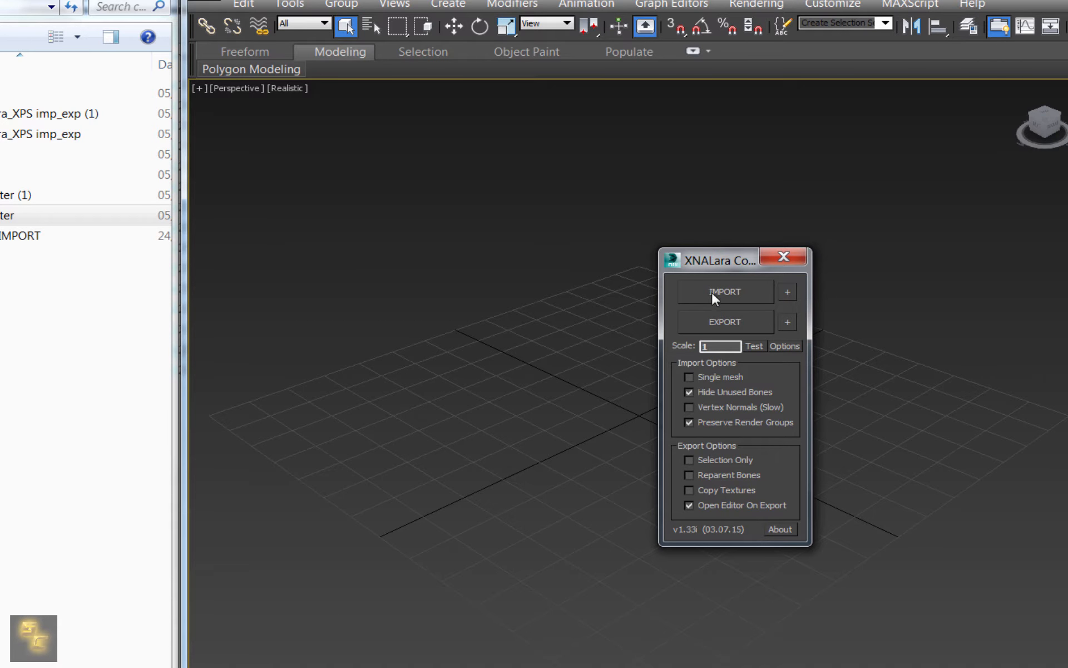
click(715, 291)
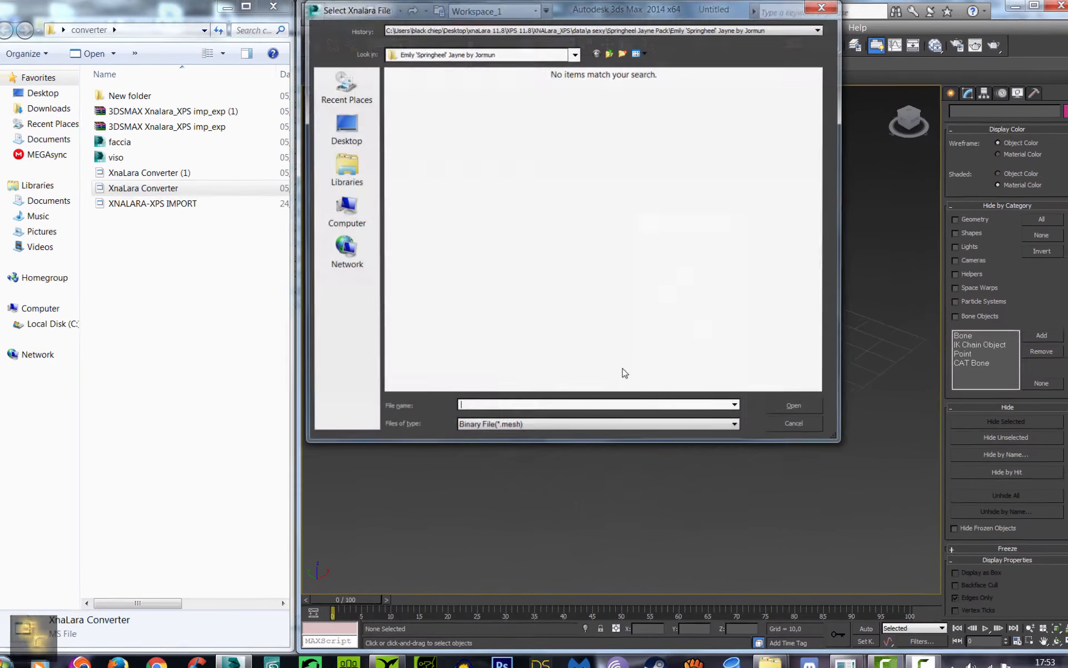
click(575, 54)
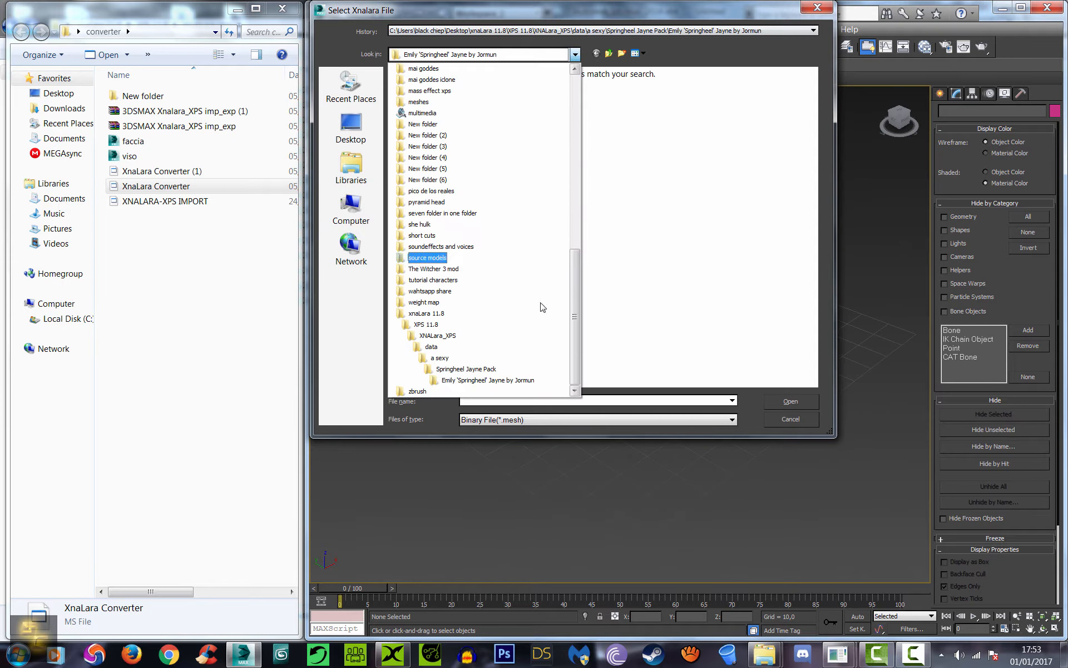
click(439, 348)
double_click(437, 155)
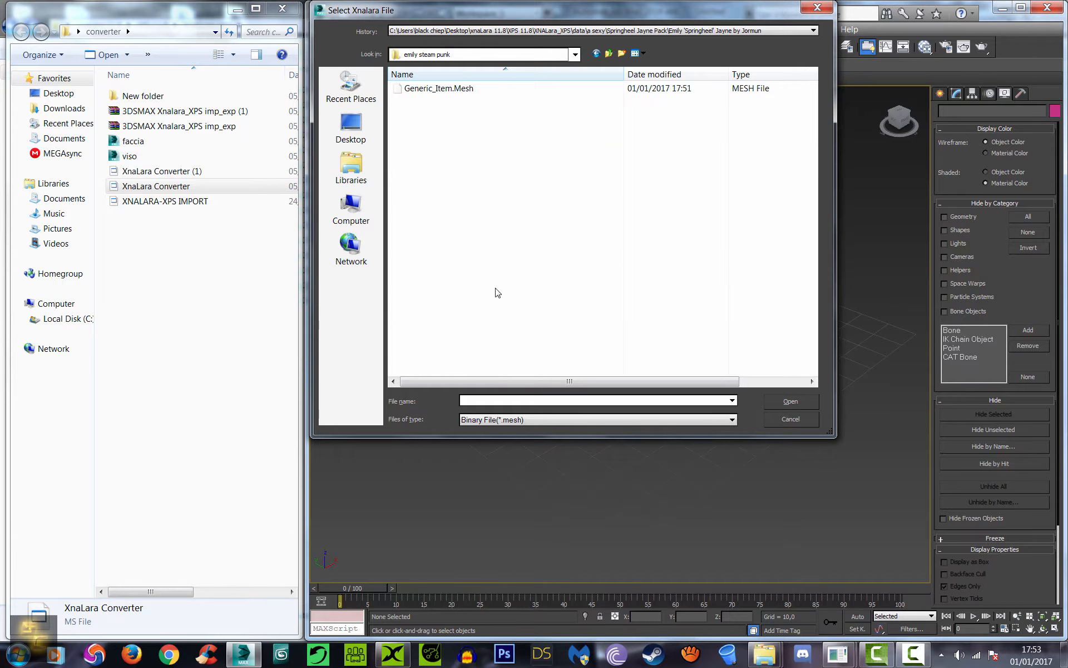
click(439, 88)
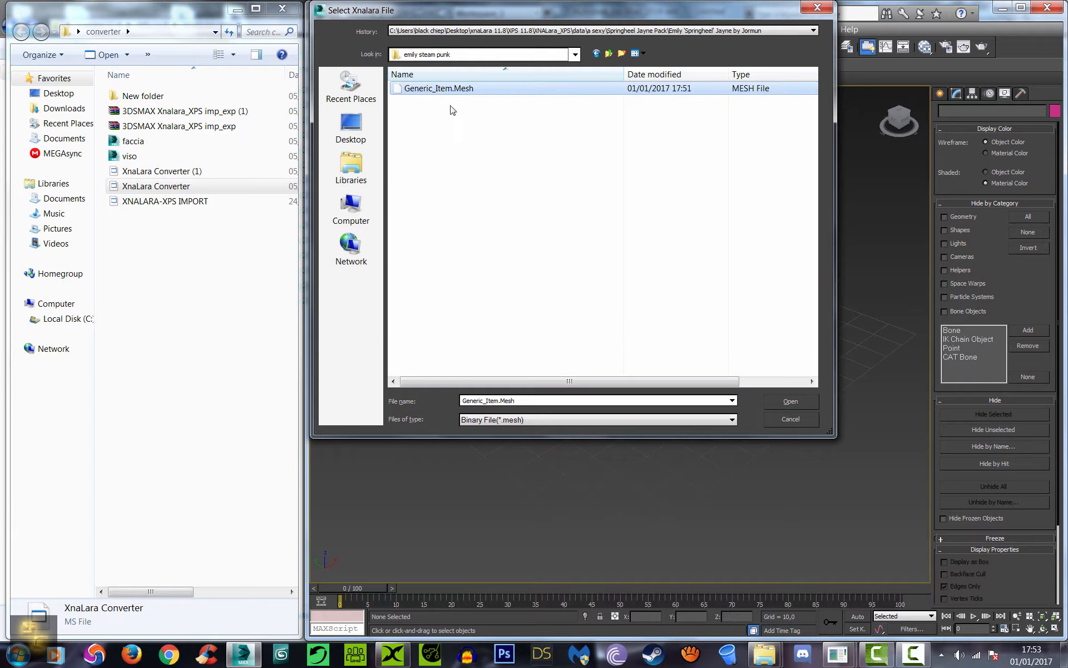
click(785, 401)
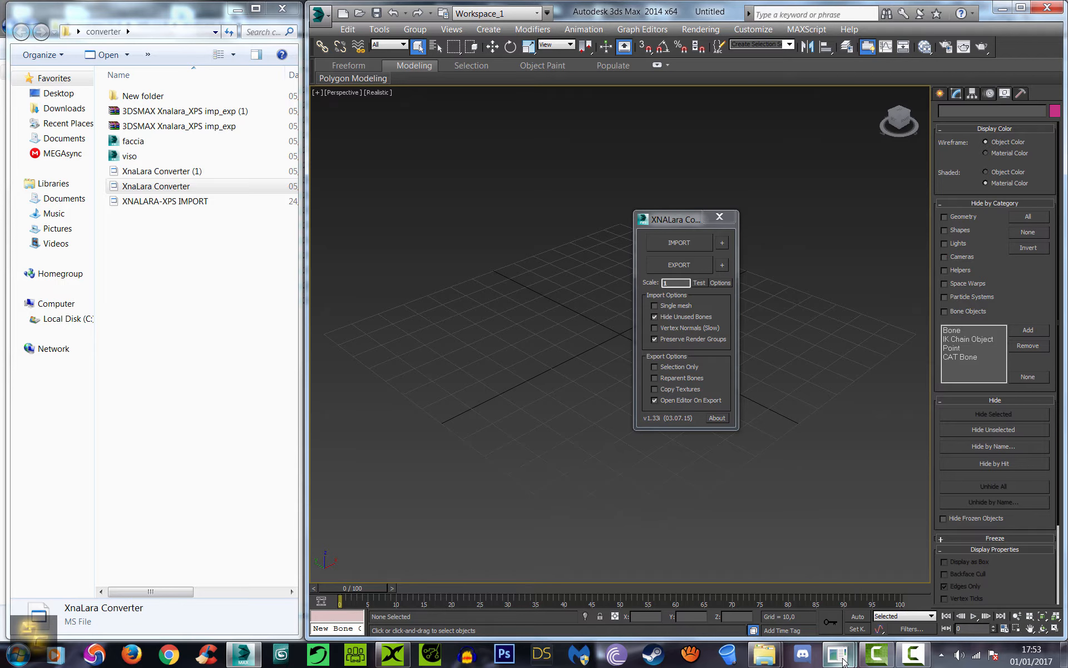
mouse_move(915, 658)
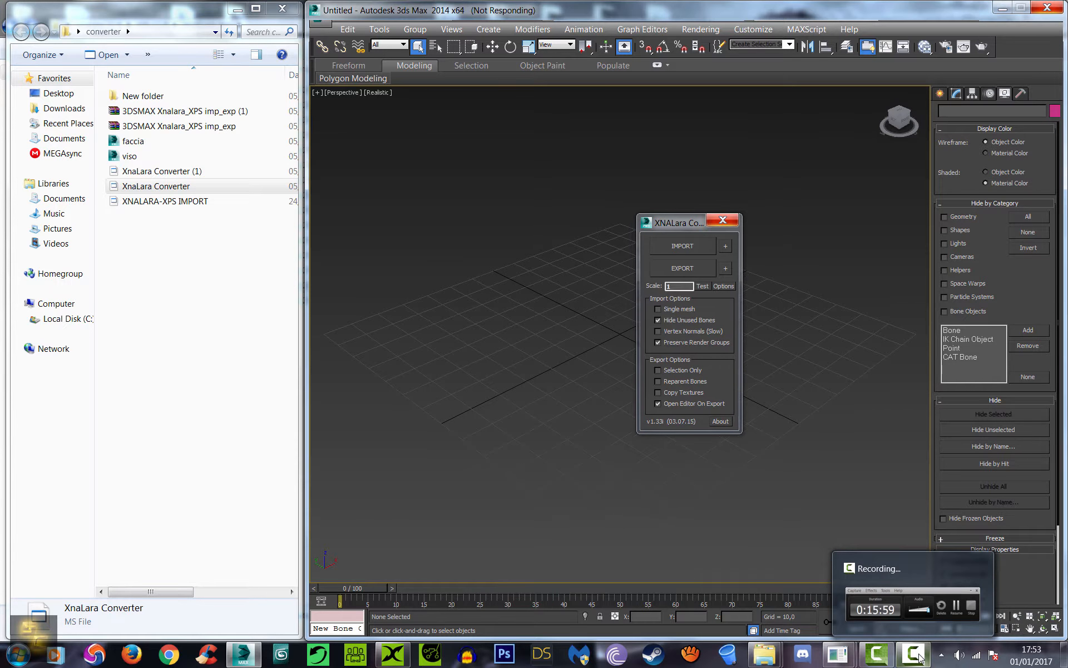
click(915, 656)
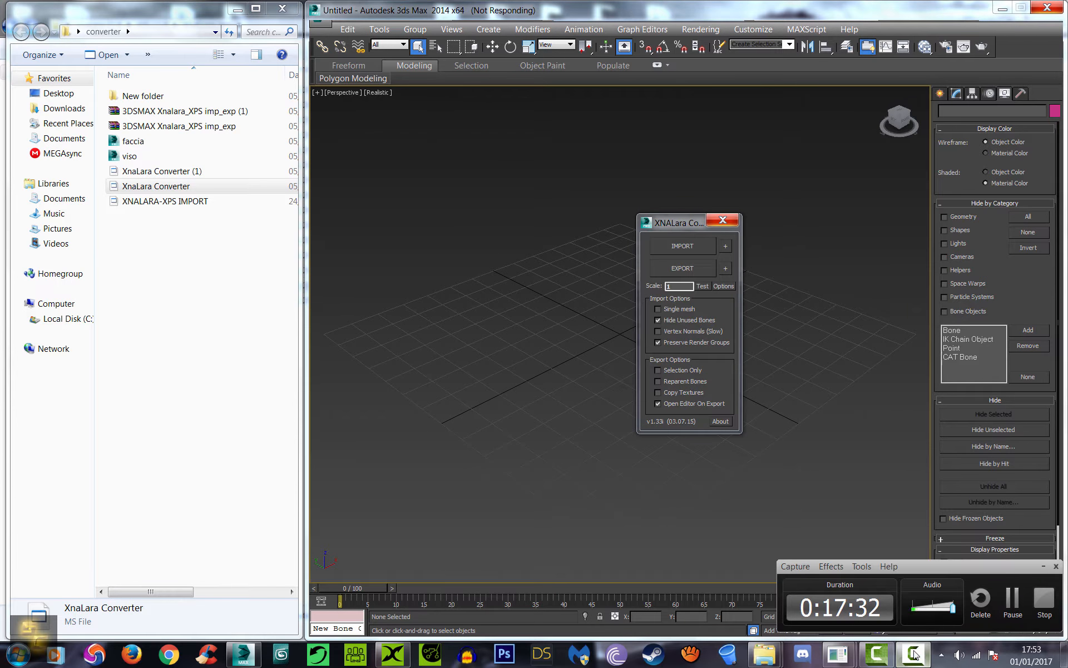
click(1013, 600)
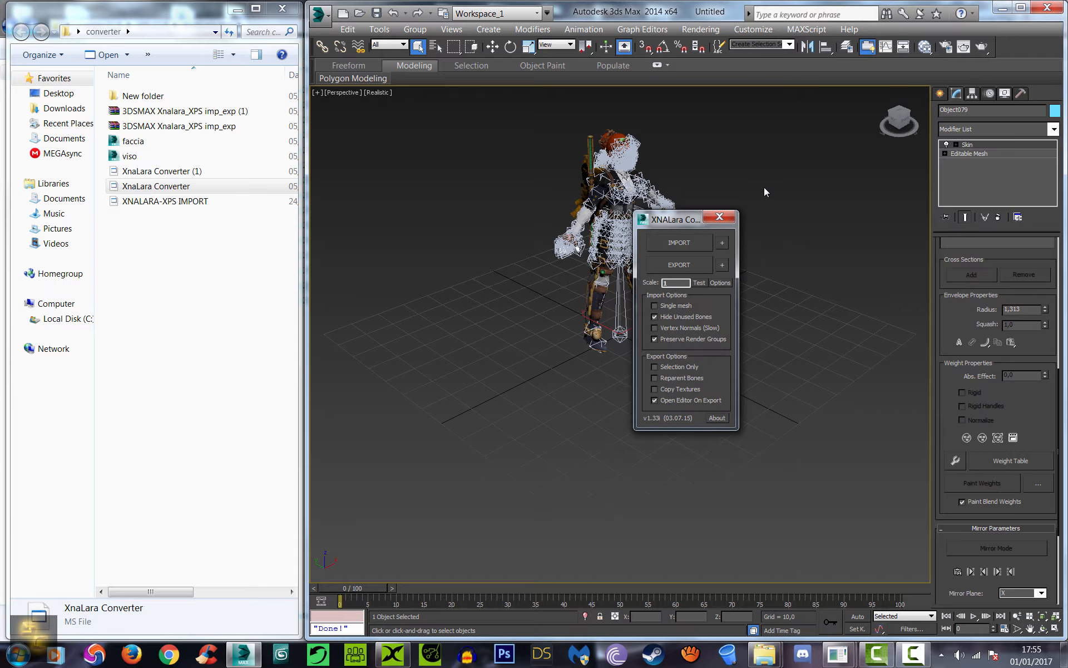
Close the XNALara converter window and examine the imported figure's mesh, textures and bones from the front.
click(719, 216)
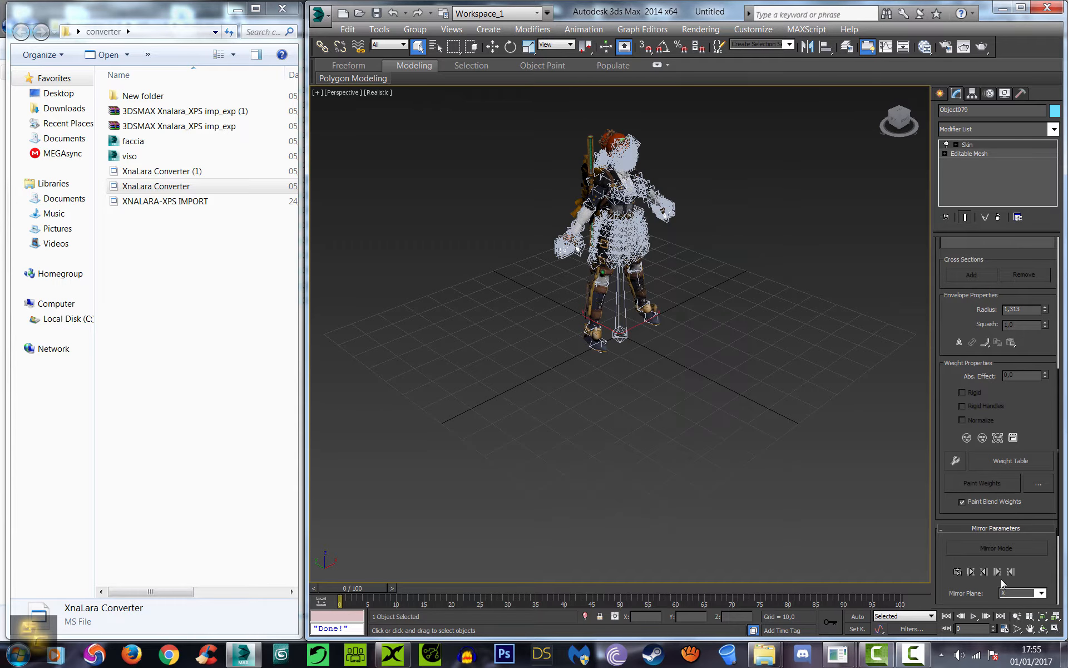
click(1031, 628)
scroll(646, 353, up, 2)
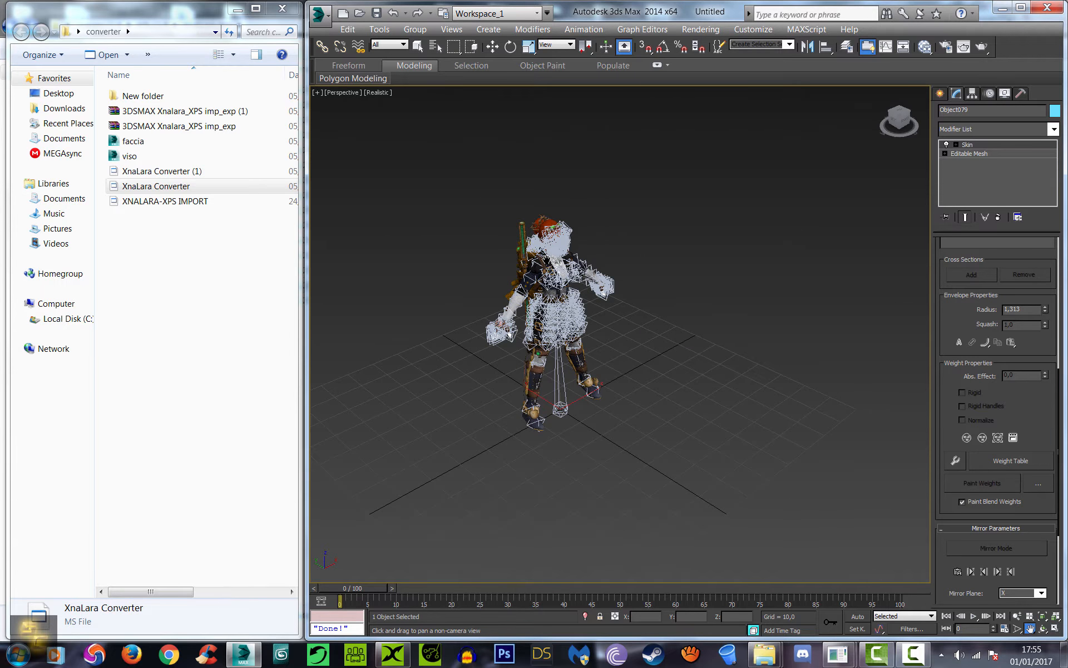
scroll(646, 353, up, 4)
click(897, 123)
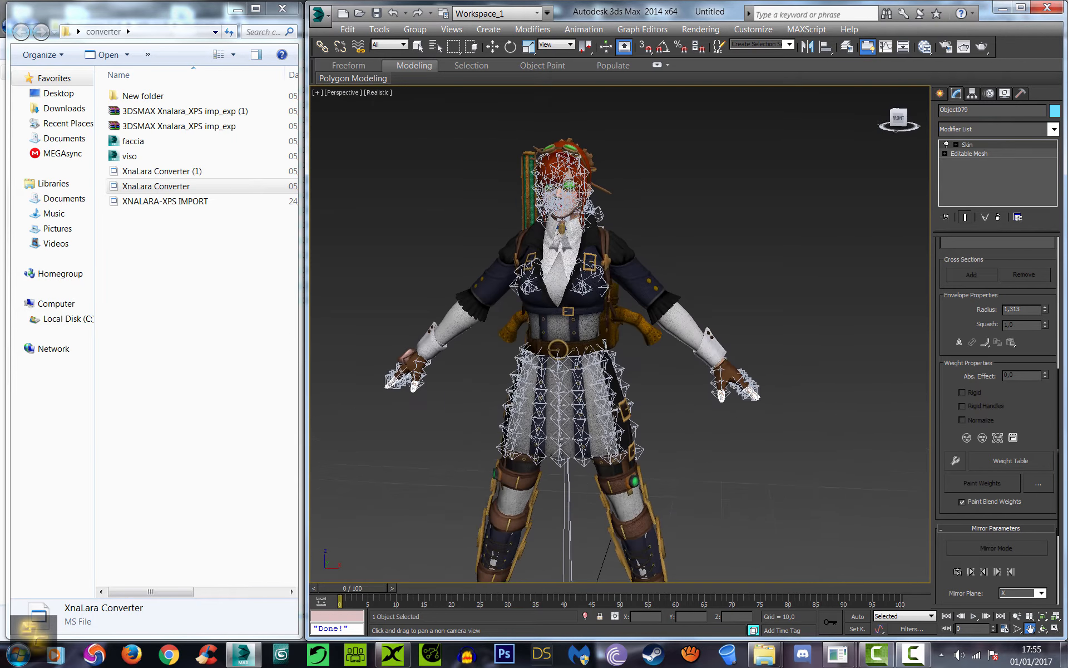
drag(669, 341, 681, 283)
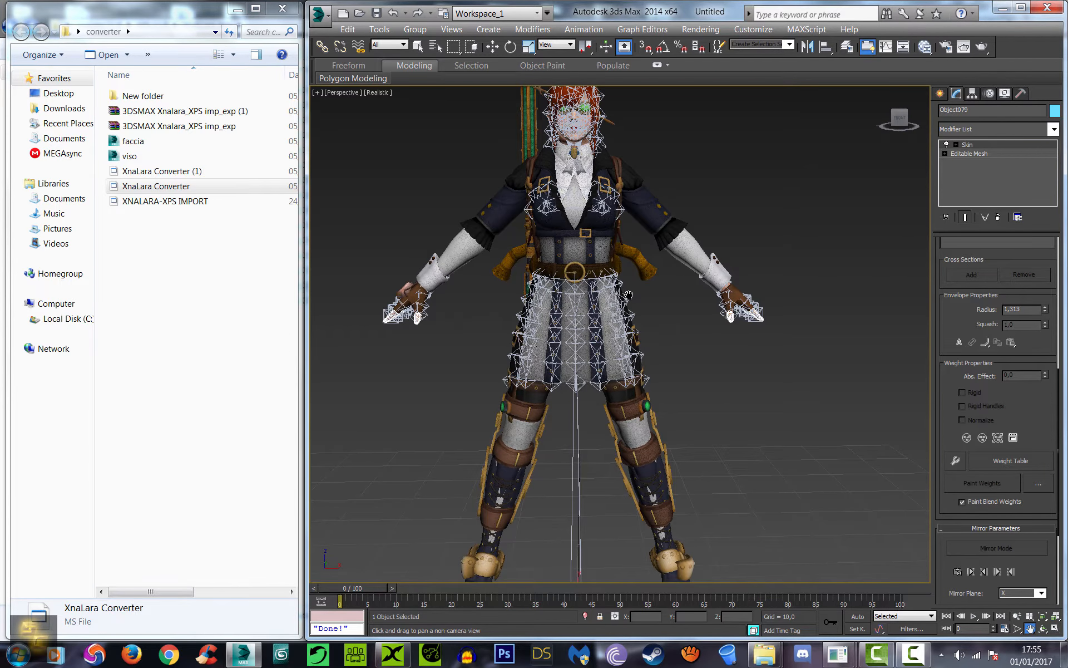
scroll(631, 323, down, 3)
drag(584, 199, 585, 286)
scroll(585, 287, up, 3)
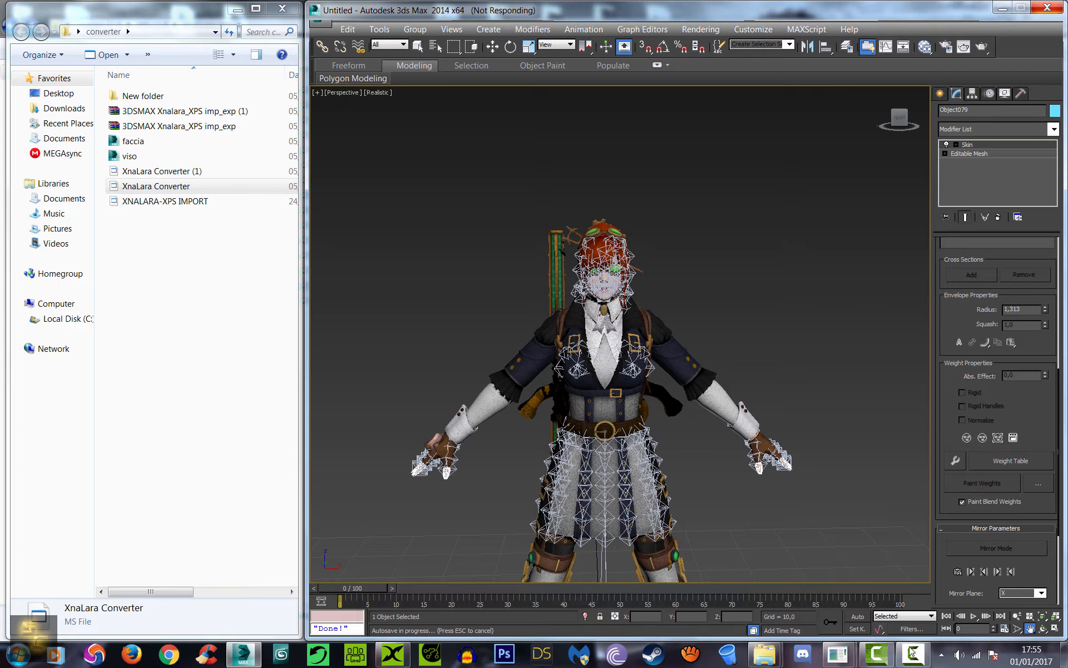
middle_drag(766, 478, 700, 454)
scroll(650, 420, up, 8)
scroll(643, 425, down, 5)
middle_drag(627, 426, 636, 378)
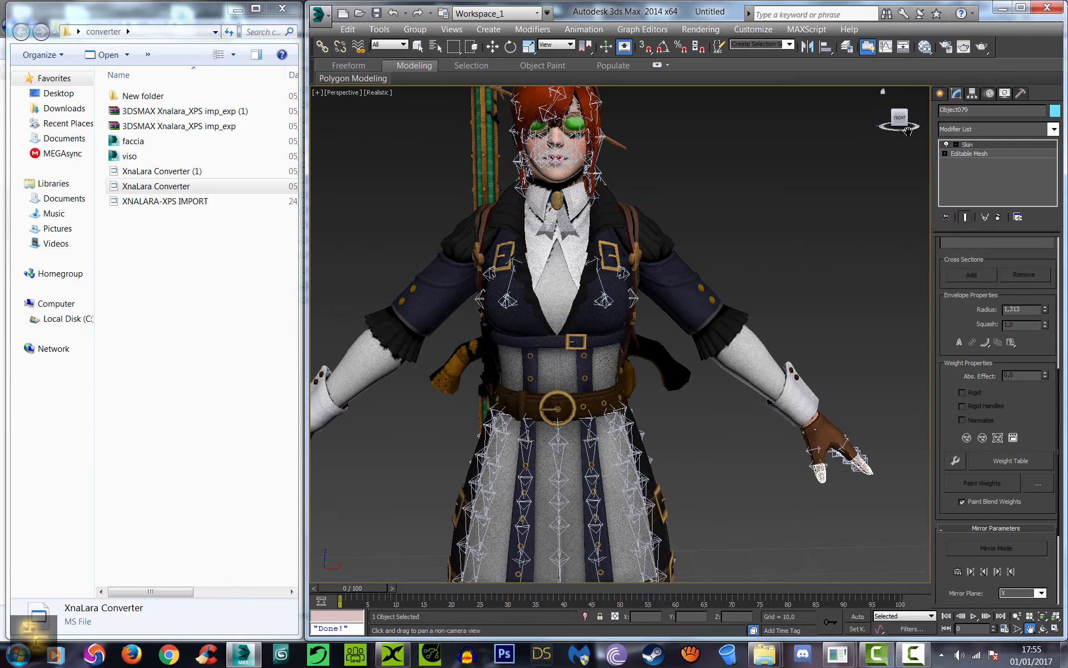
drag(898, 118, 901, 116)
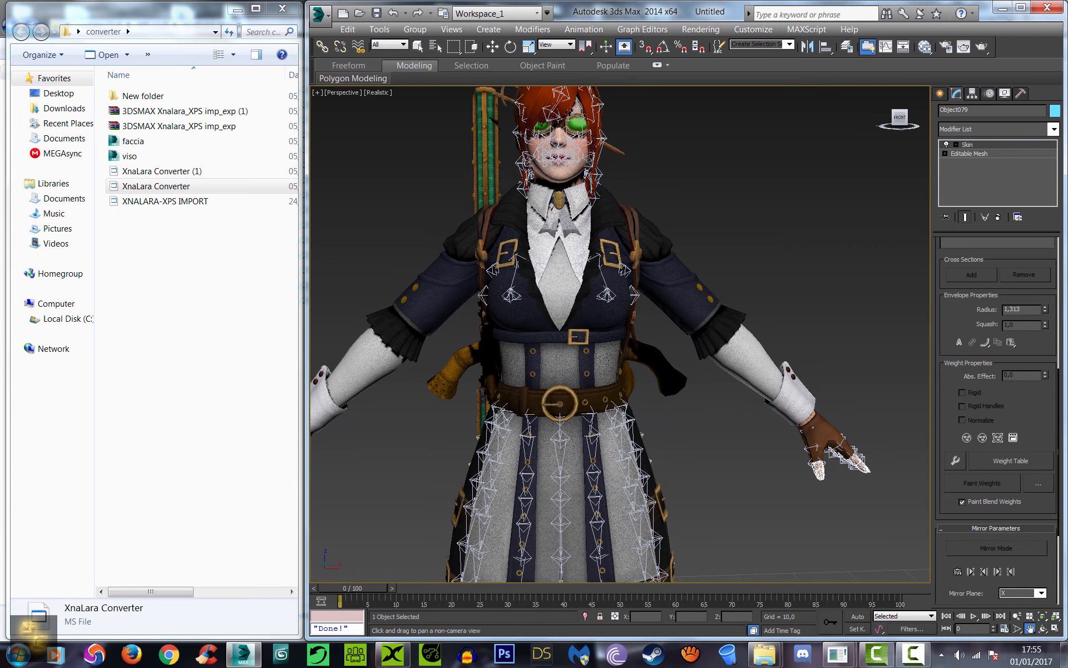
middle_drag(662, 453, 659, 267)
scroll(599, 341, down, 5)
middle_drag(616, 367, 621, 415)
scroll(610, 360, up, 4)
scroll(623, 363, up, 4)
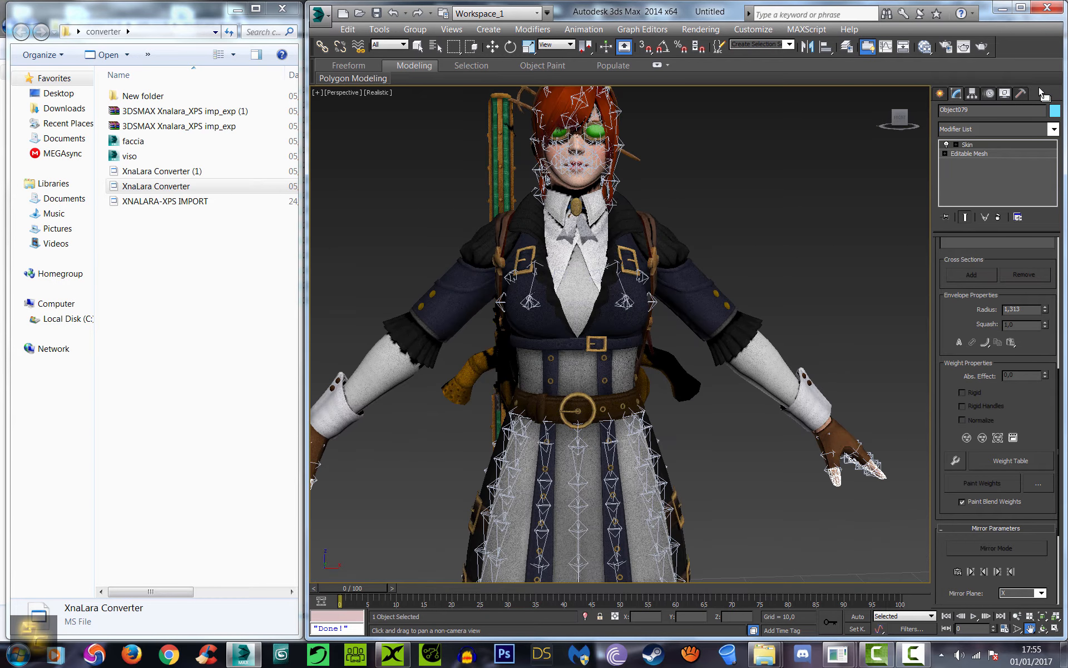
Hide the Geometry category to examine the figure's bare skeleton, and show the geometry again.
click(1005, 93)
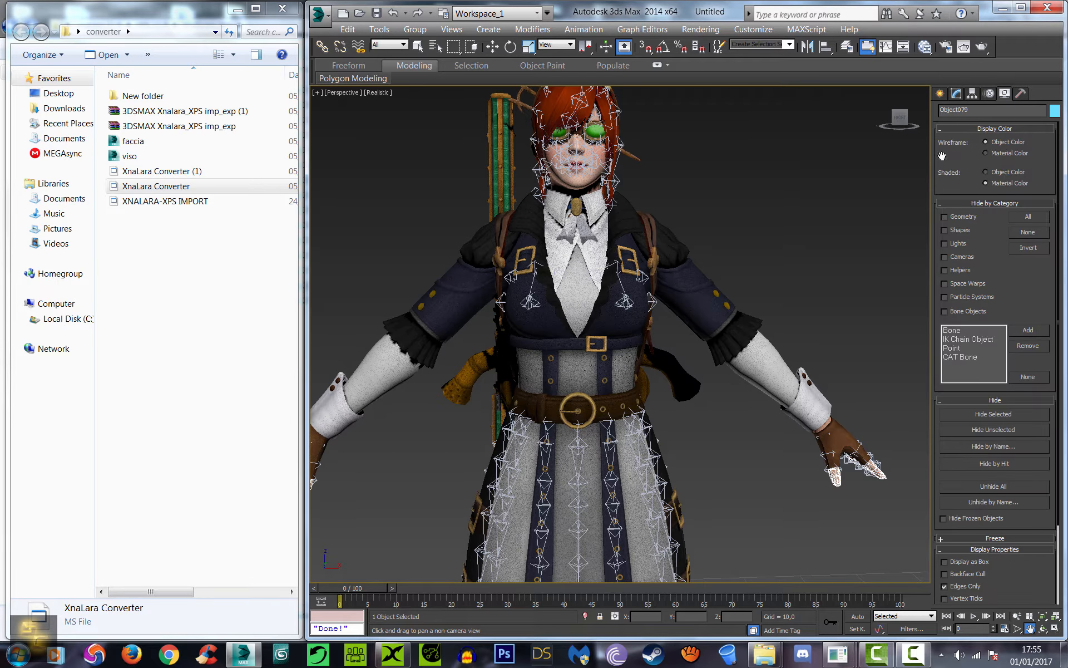
click(945, 313)
click(944, 311)
click(944, 216)
drag(900, 119, 839, 119)
alt+middle_drag(695, 334, 440, 303)
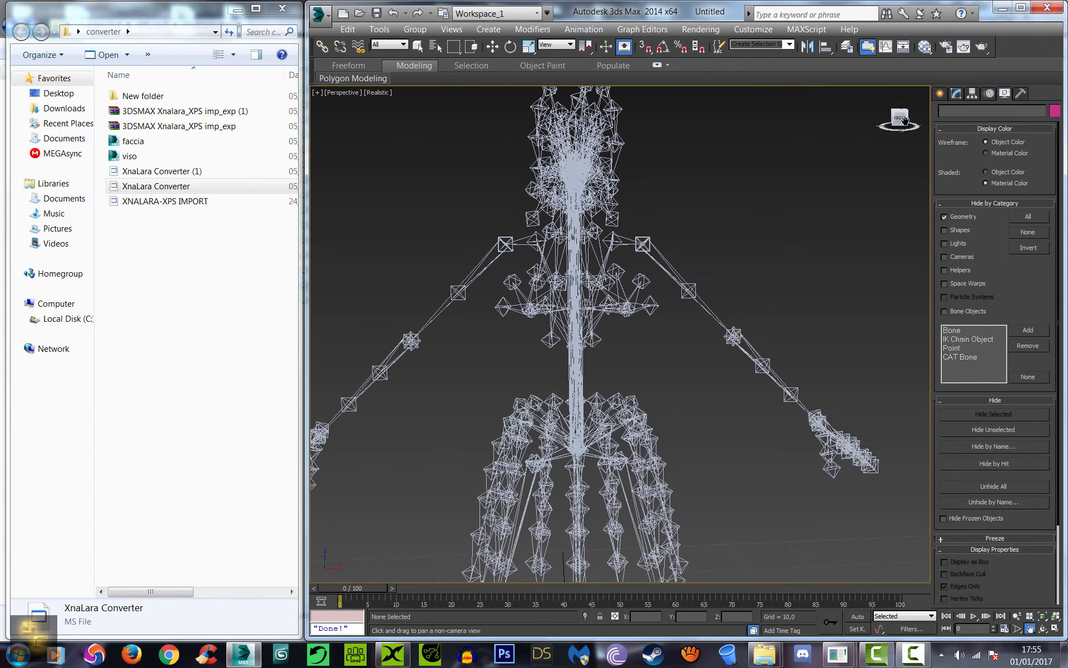
click(944, 216)
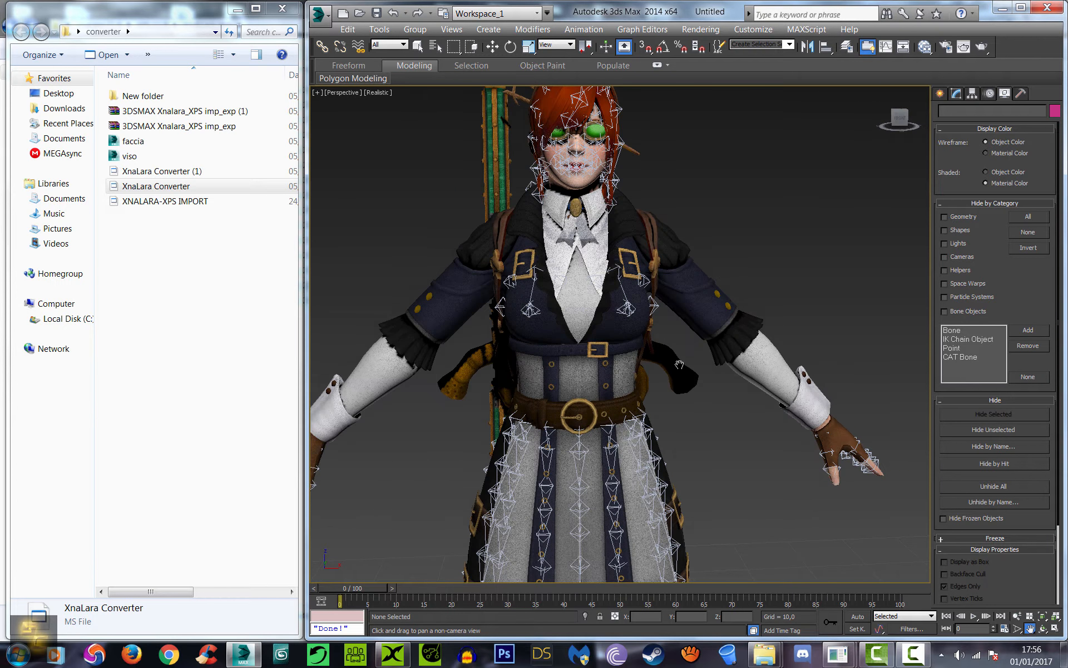
Inspect the whole textured figure with its bone overlay, checking the arm and body pose.
middle_drag(904, 265, 866, 178)
scroll(865, 179, down, 5)
mouse_move(623, 329)
alt+middle_down()
mouse_move(621, 294)
mouse_move(631, 316)
alt+middle_up()
scroll(577, 344, up, 6)
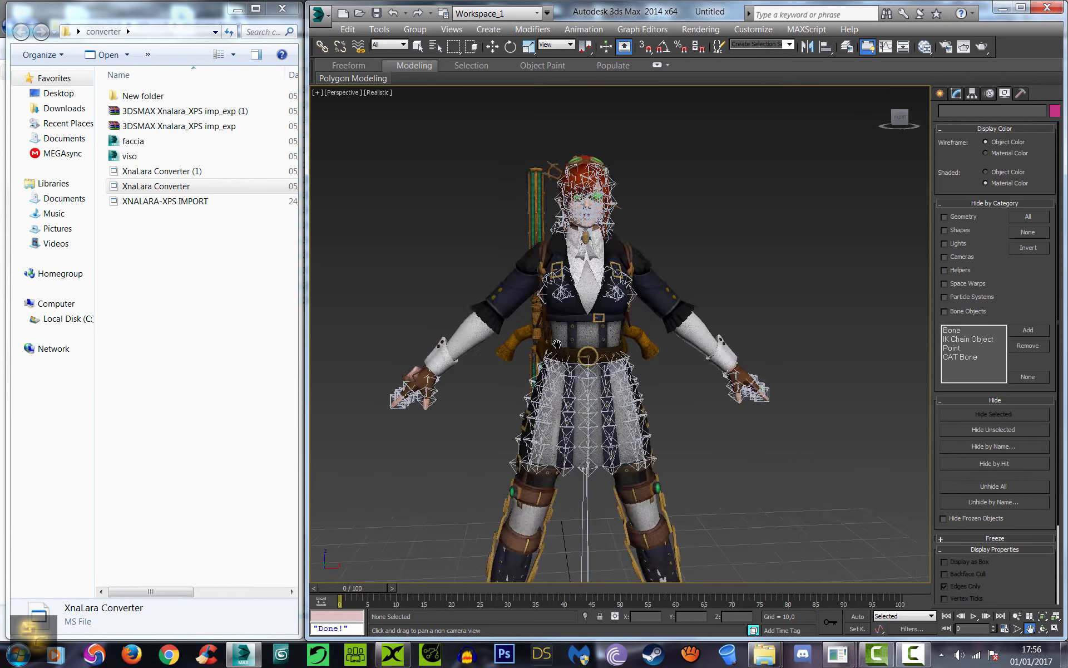
scroll(610, 356, down, 6)
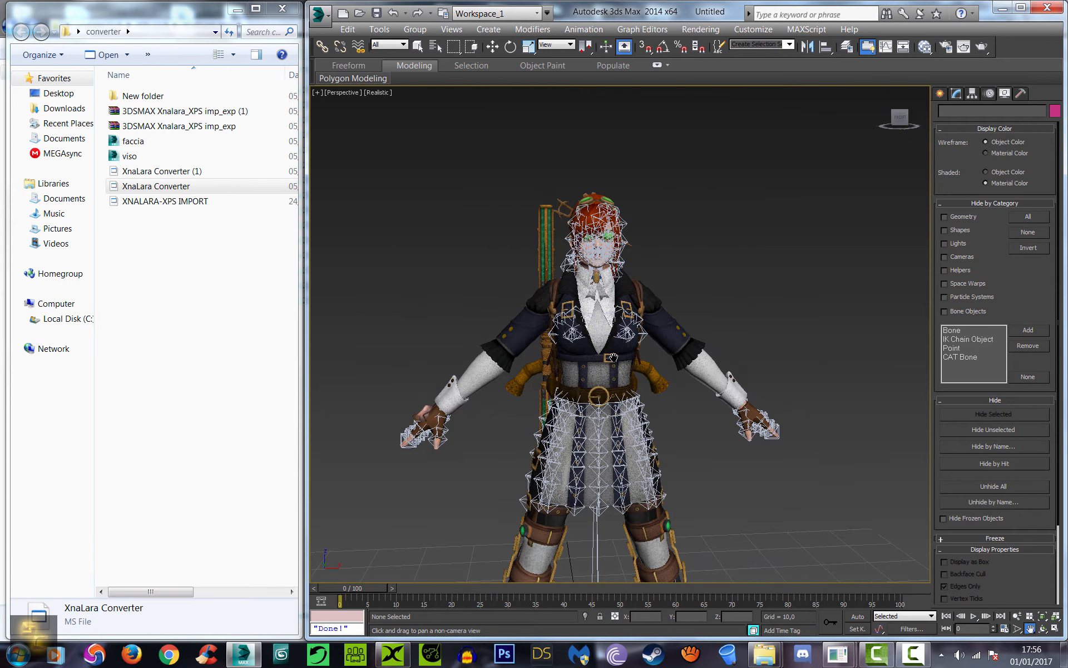
click(901, 116)
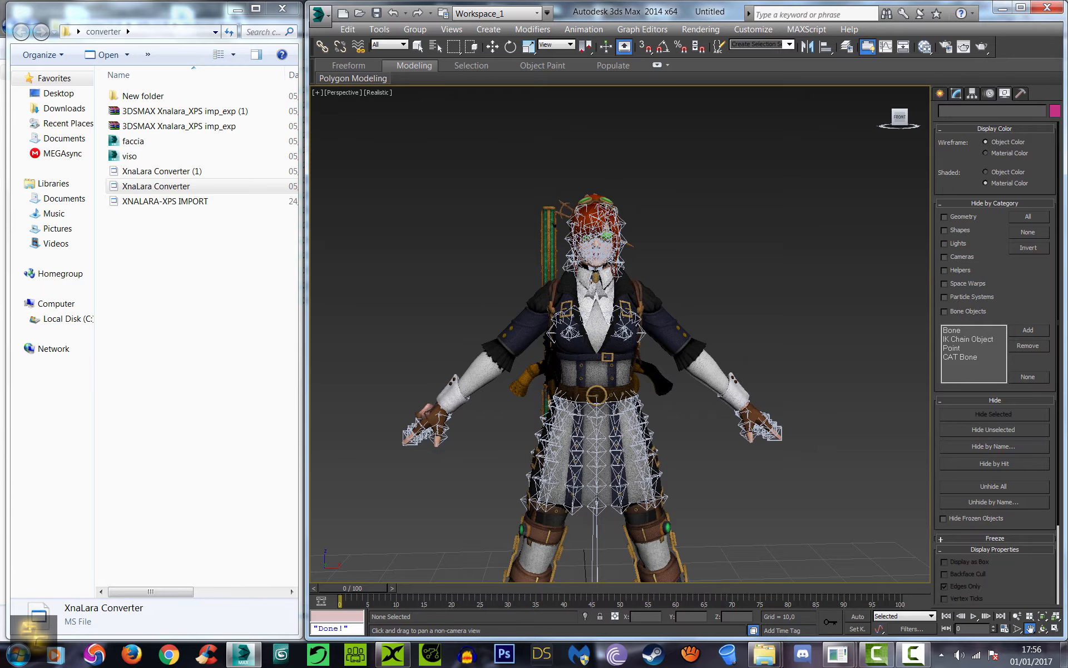
alt+middle_drag(612, 356, 617, 357)
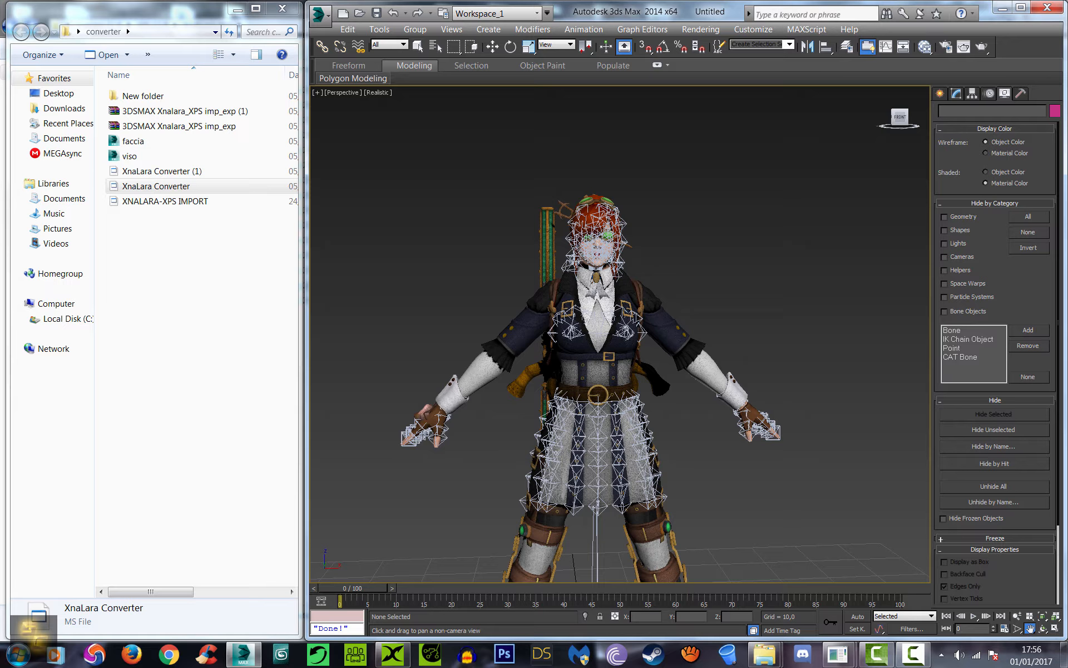
alt+middle_drag(620, 334, 624, 334)
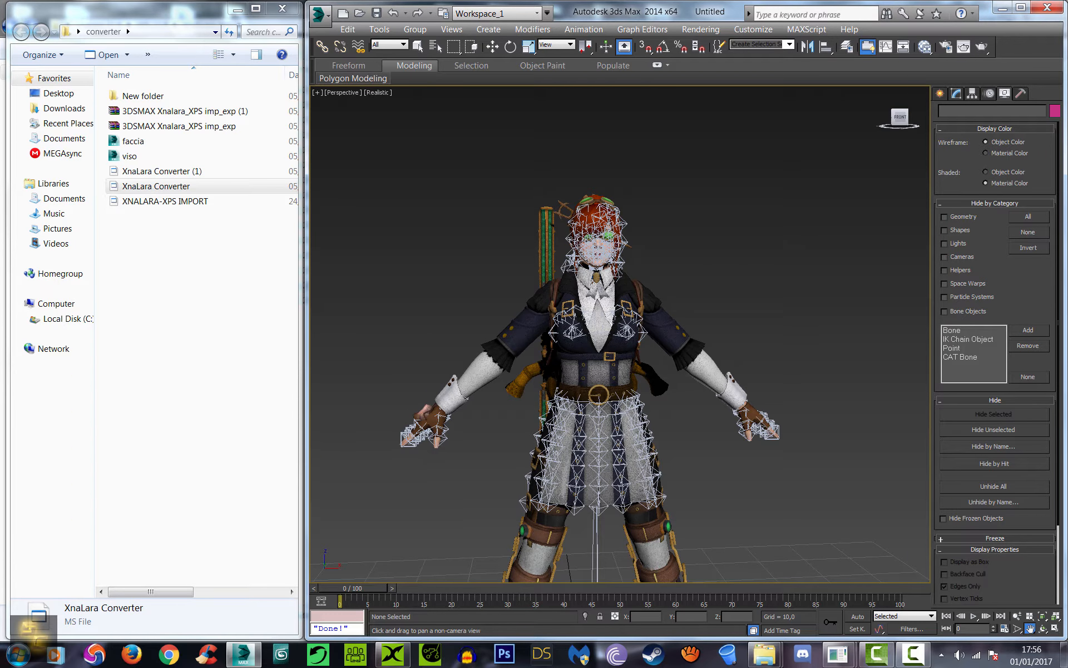
mouse_move(620, 334)
alt+middle_down()
mouse_move(604, 327)
mouse_move(616, 323)
alt+middle_up()
drag(869, 139, 868, 145)
drag(744, 271, 771, 235)
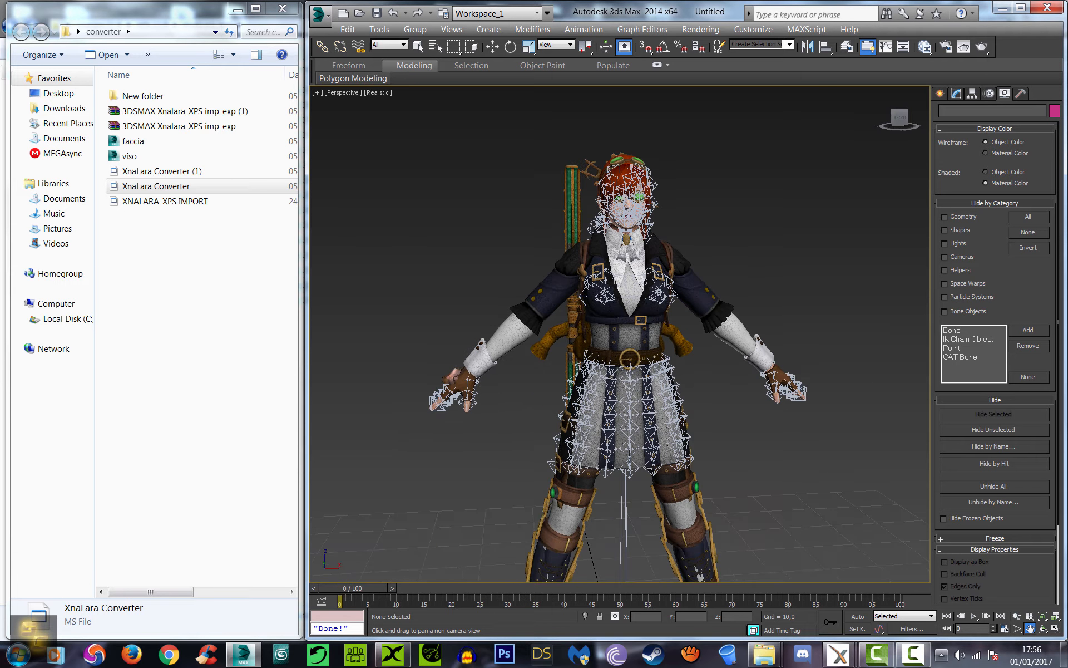
click(920, 658)
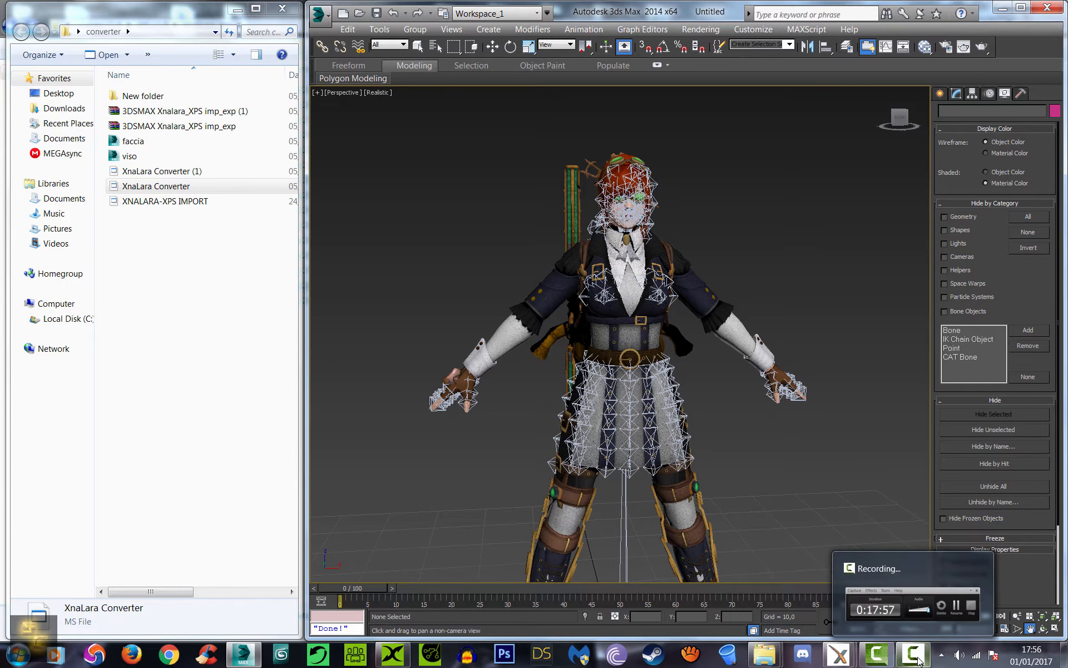
click(1013, 600)
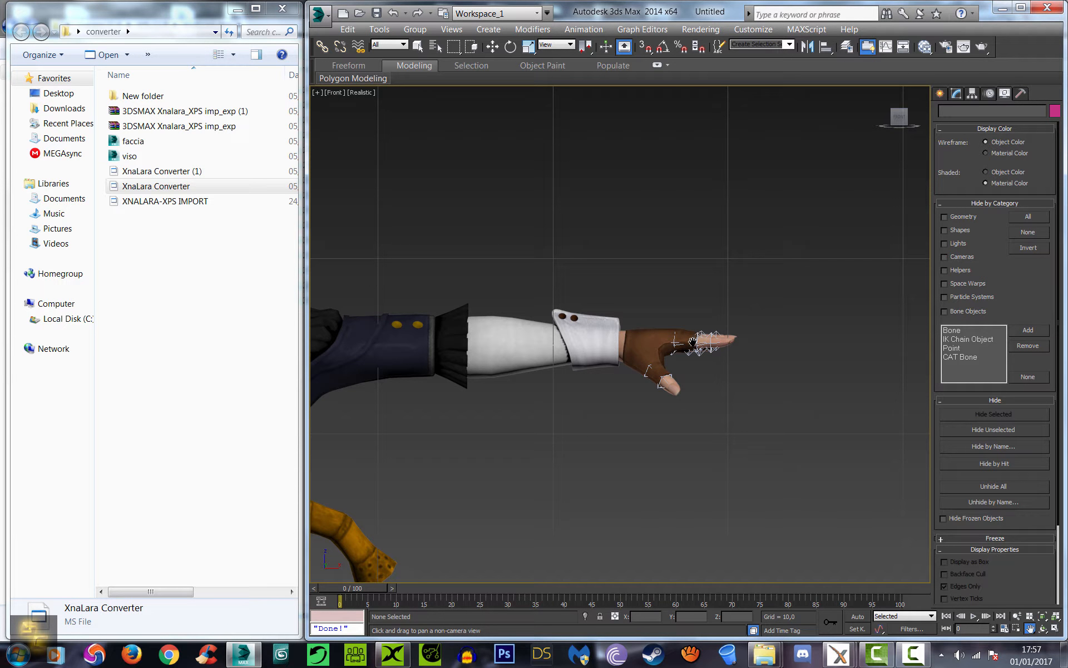
Frame the figure's left hand in the Front view and hide the Geometry category to leave only its bones.
drag(496, 355, 752, 276)
scroll(625, 344, down, 2)
scroll(625, 345, down, 1)
drag(768, 347, 596, 376)
scroll(581, 292, up, 3)
drag(627, 417, 592, 379)
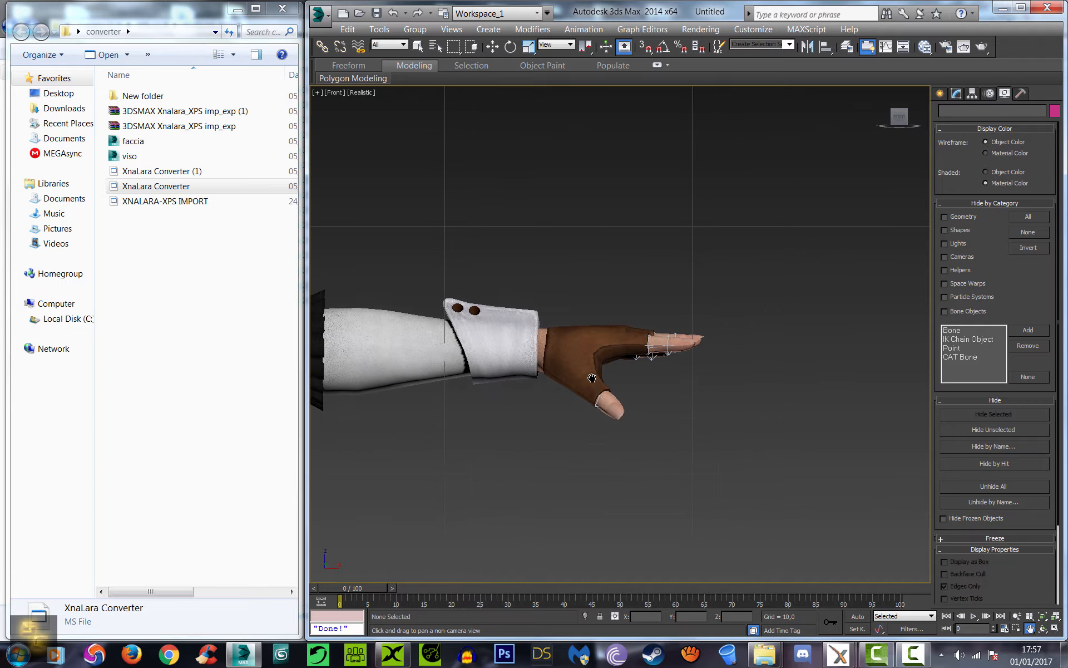
scroll(584, 405, up, 4)
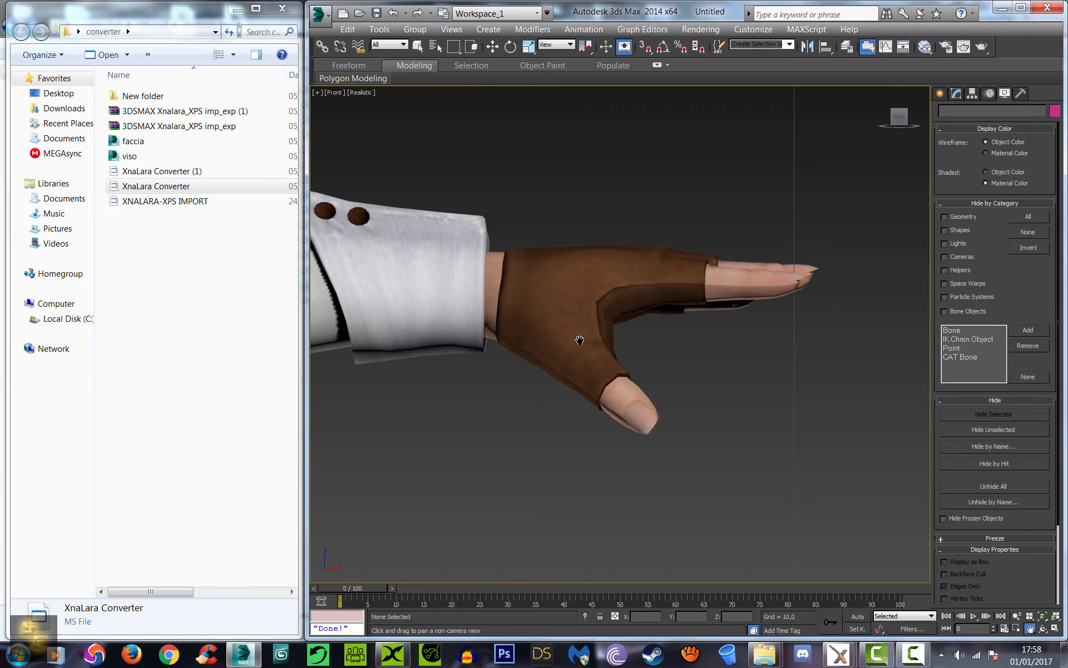
click(947, 216)
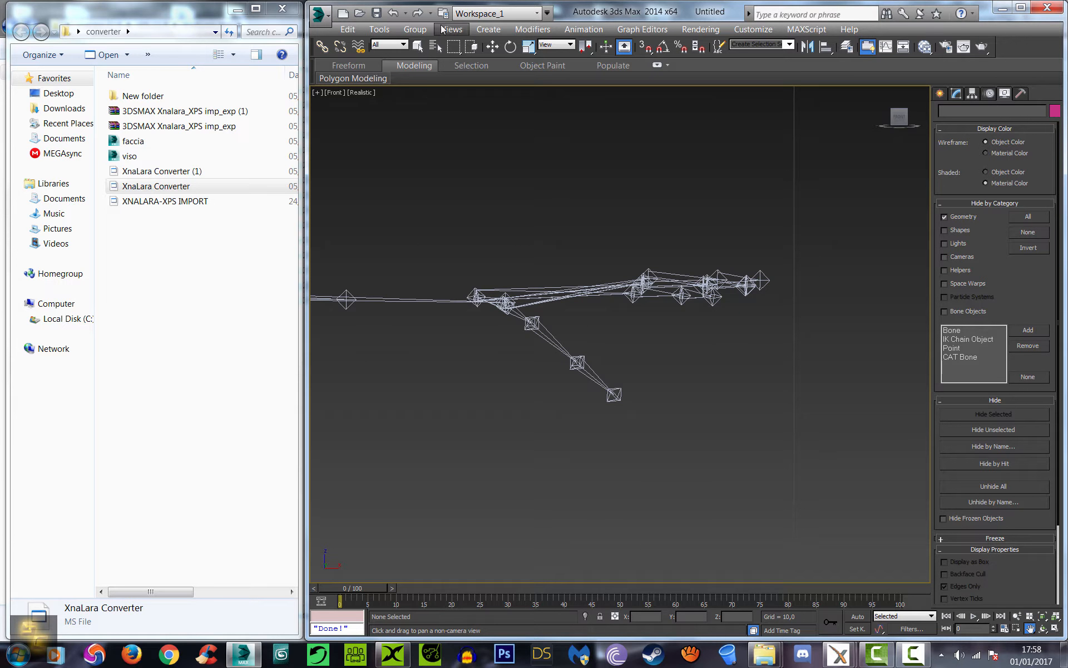
Rotate the left thumb bones, starting at arm left finger 1a, to point the thumb outward, and show the geometry again.
click(510, 47)
click(532, 323)
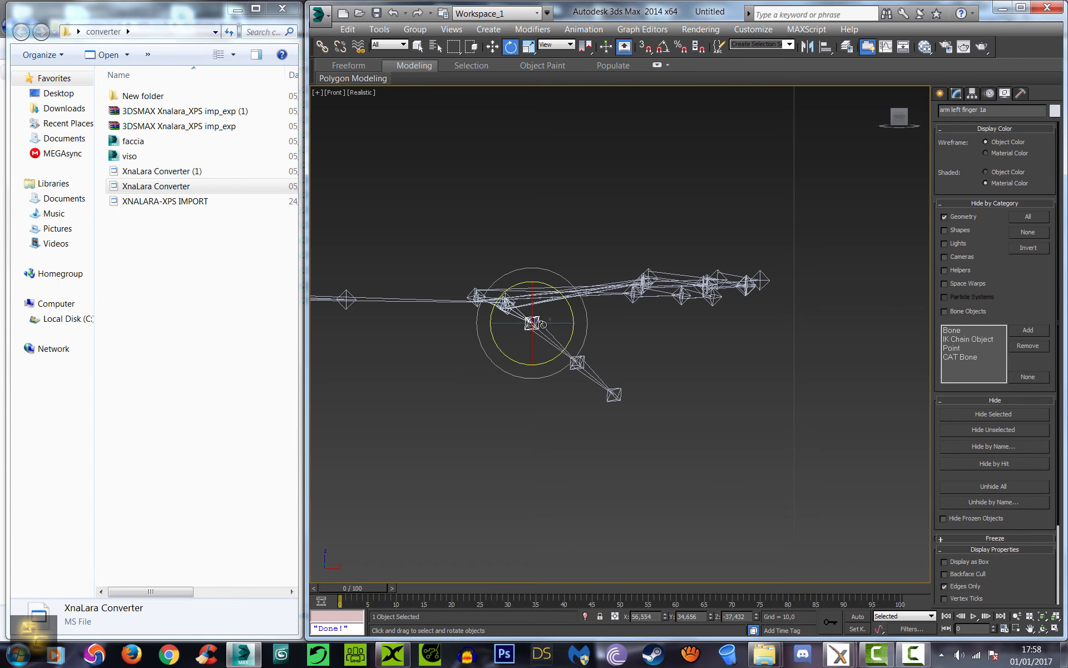
drag(570, 308, 665, 330)
click(587, 348)
click(634, 358)
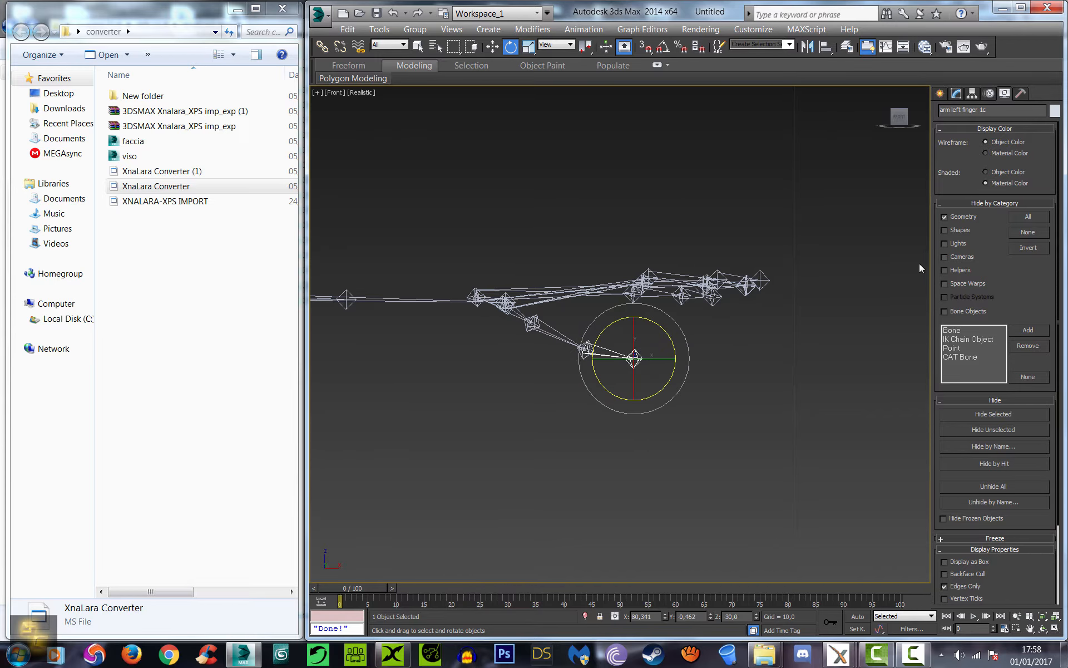
click(643, 465)
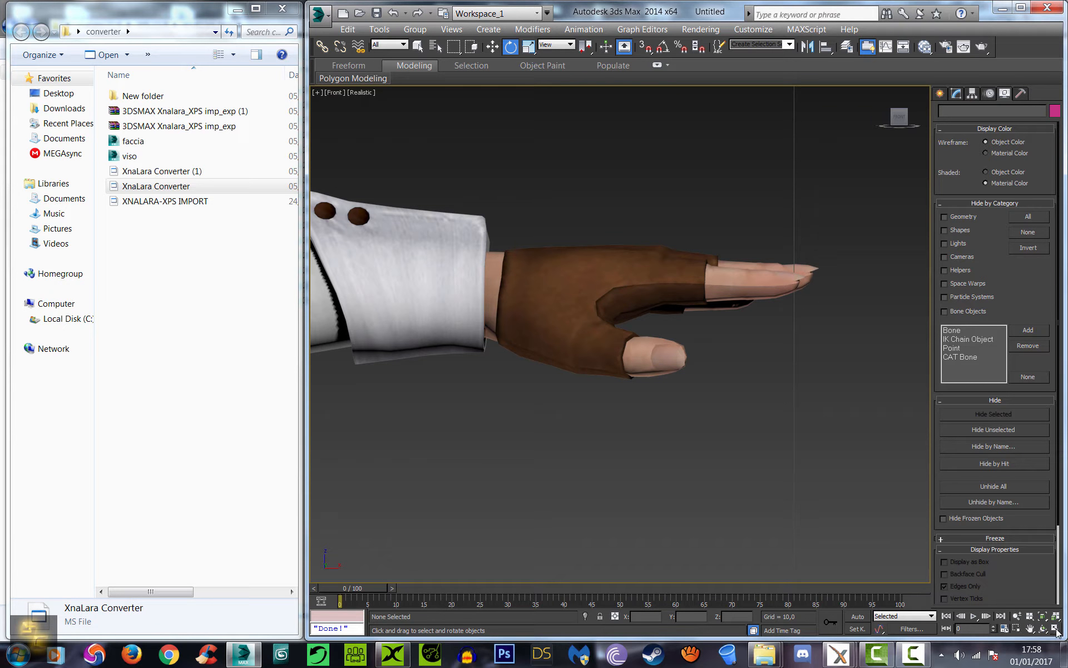
click(1030, 628)
drag(464, 410, 572, 398)
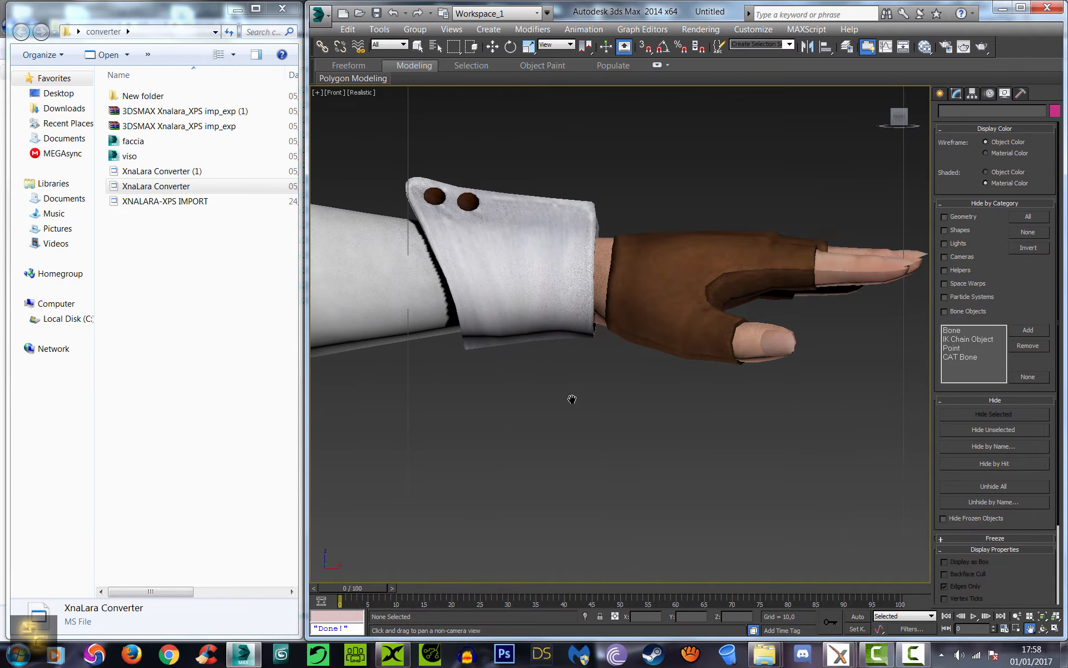
Frame the figure's right hand in the Front view and hide the Geometry category to leave only its bones.
scroll(573, 398, down, 5)
drag(476, 383, 693, 399)
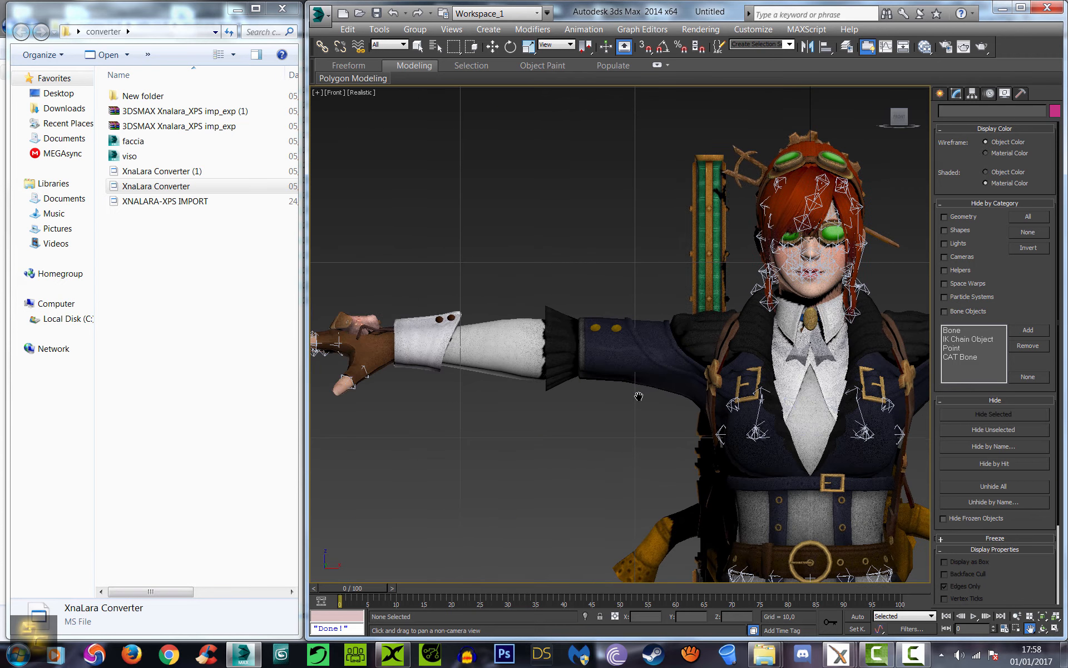
drag(486, 397, 718, 403)
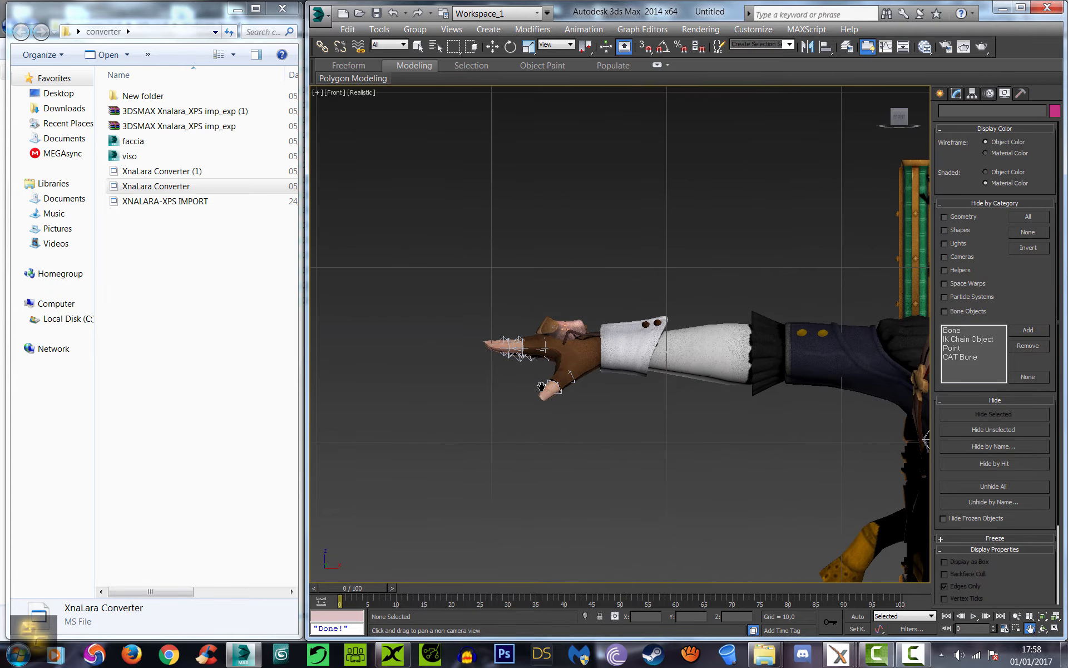
scroll(495, 371, up, 4)
drag(572, 343, 565, 344)
scroll(566, 345, up, 2)
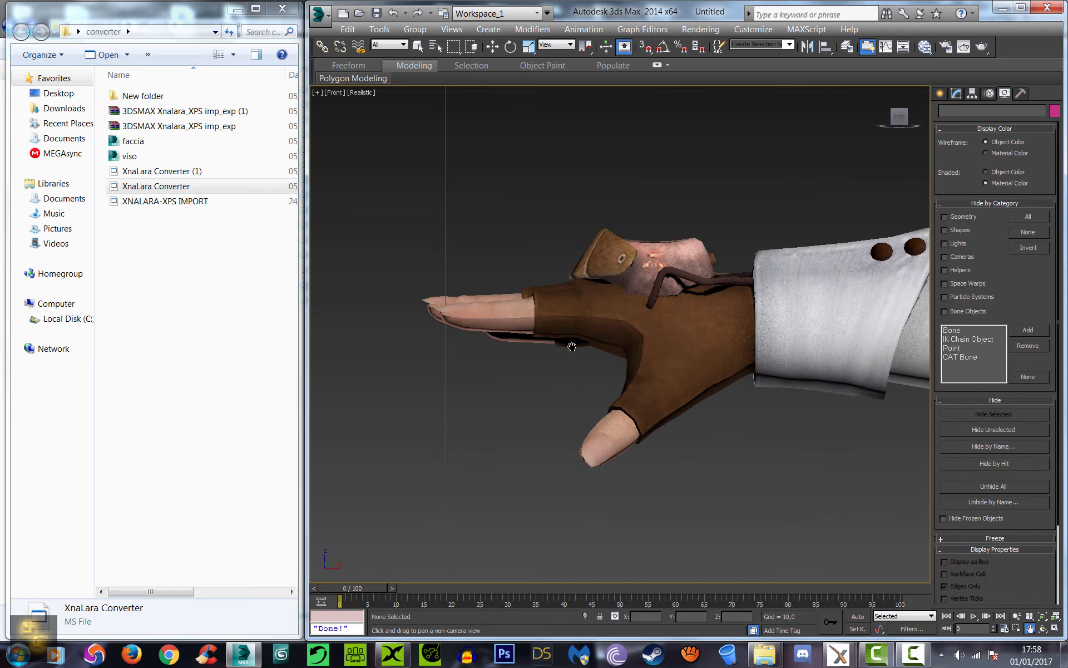
click(944, 217)
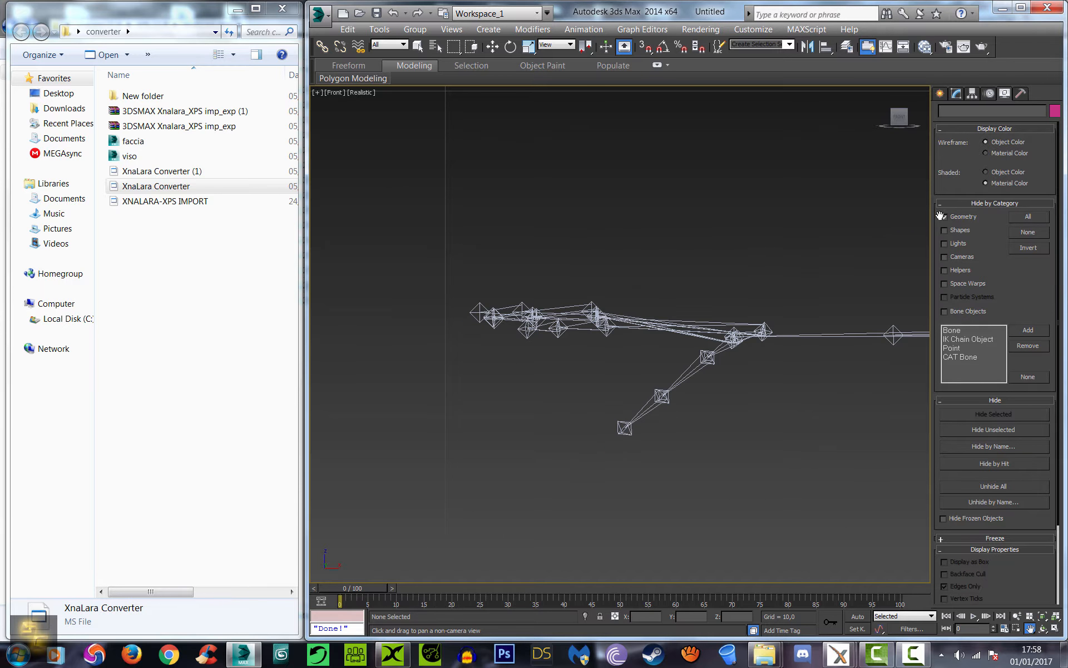
Rotate the right thumb's three bones outward, turning arm right finger 1b about -11° and 1c about -9° around Z.
click(509, 47)
click(705, 358)
drag(725, 320, 742, 331)
click(651, 380)
drag(679, 354, 682, 362)
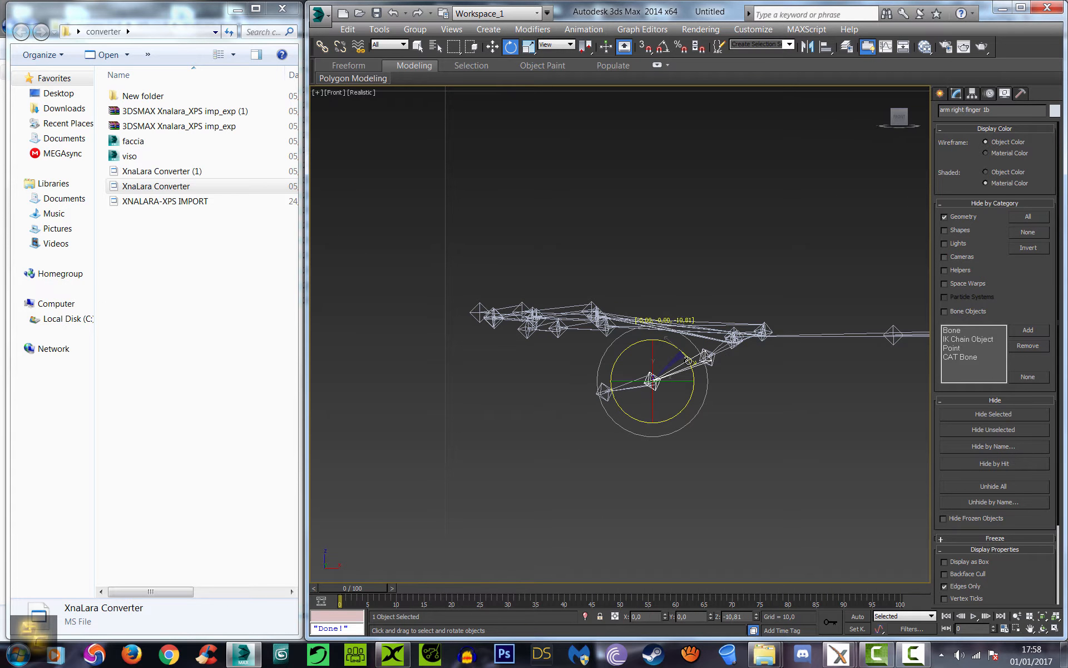
click(614, 388)
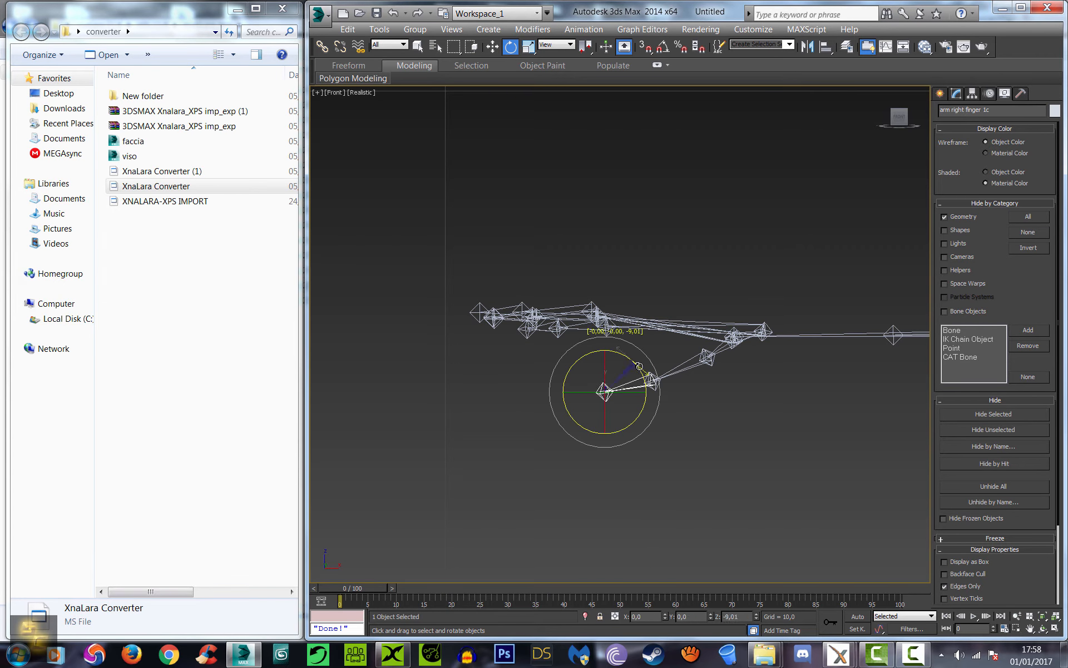
Show the Geometry category again and check the whole figure's T-pose in the Front view.
click(1030, 628)
drag(832, 470, 523, 447)
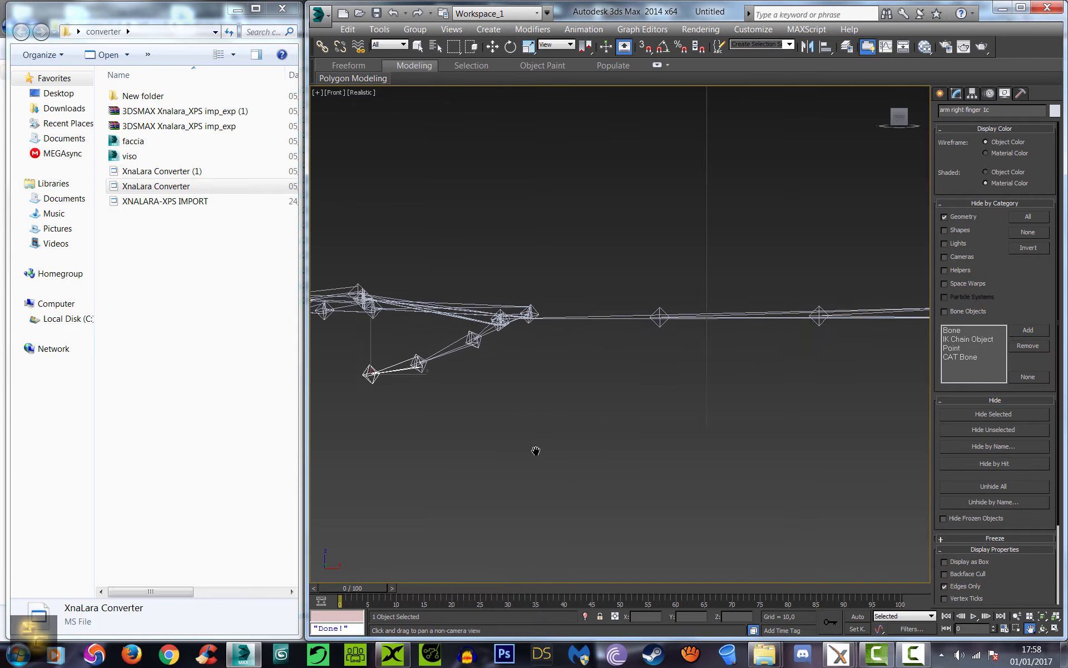
scroll(629, 414, down, 3)
drag(707, 425, 322, 339)
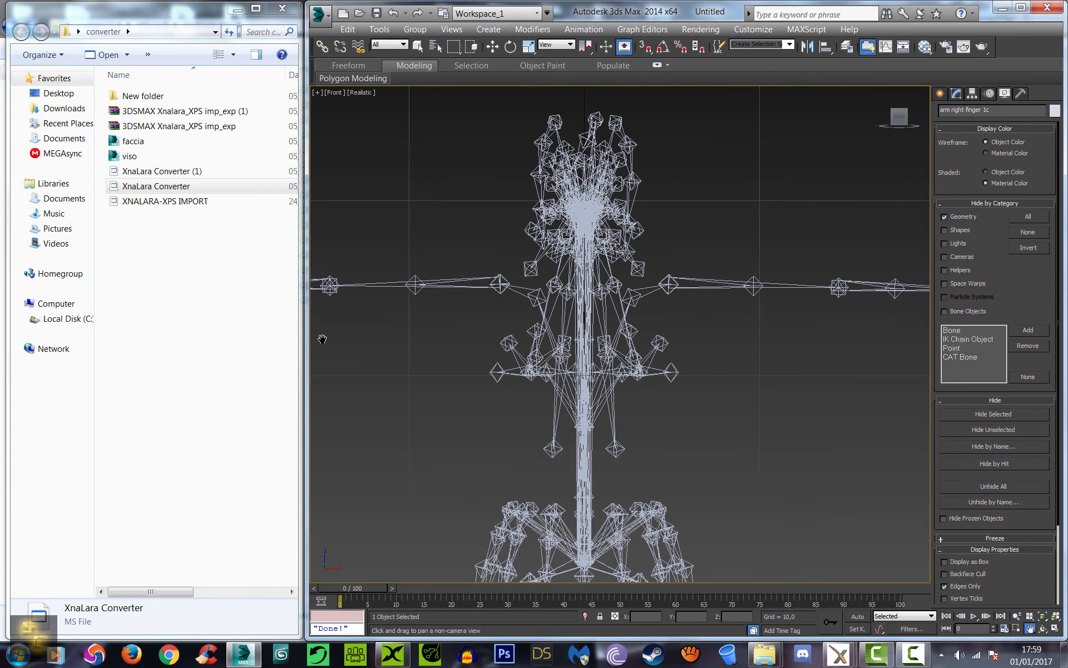
click(944, 217)
drag(631, 355, 557, 356)
scroll(583, 413, down, 6)
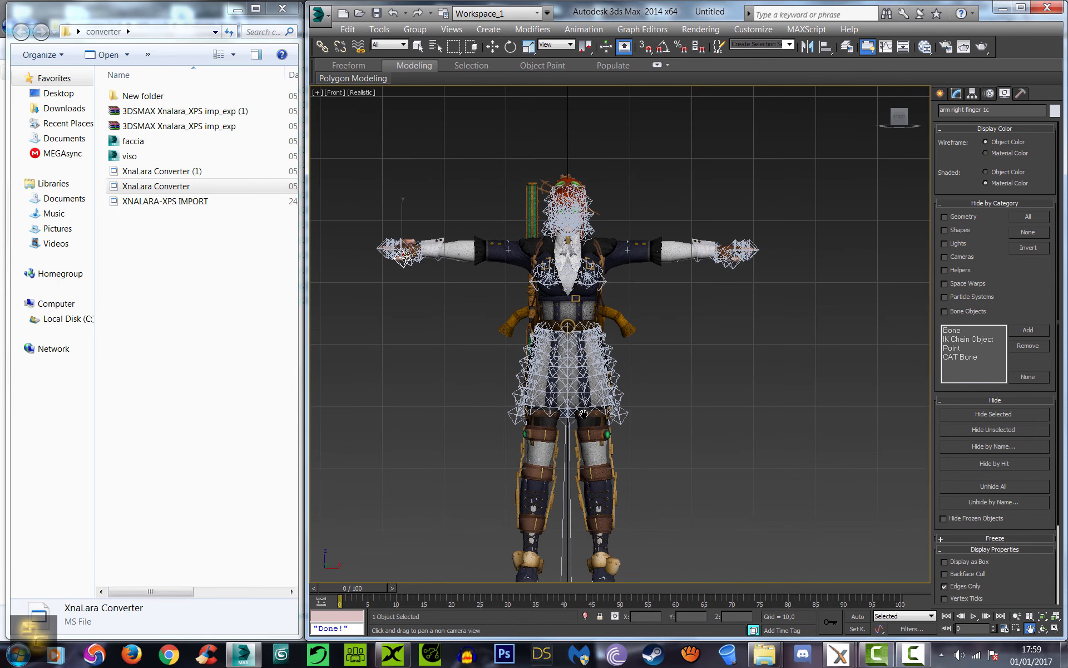
drag(633, 474, 646, 402)
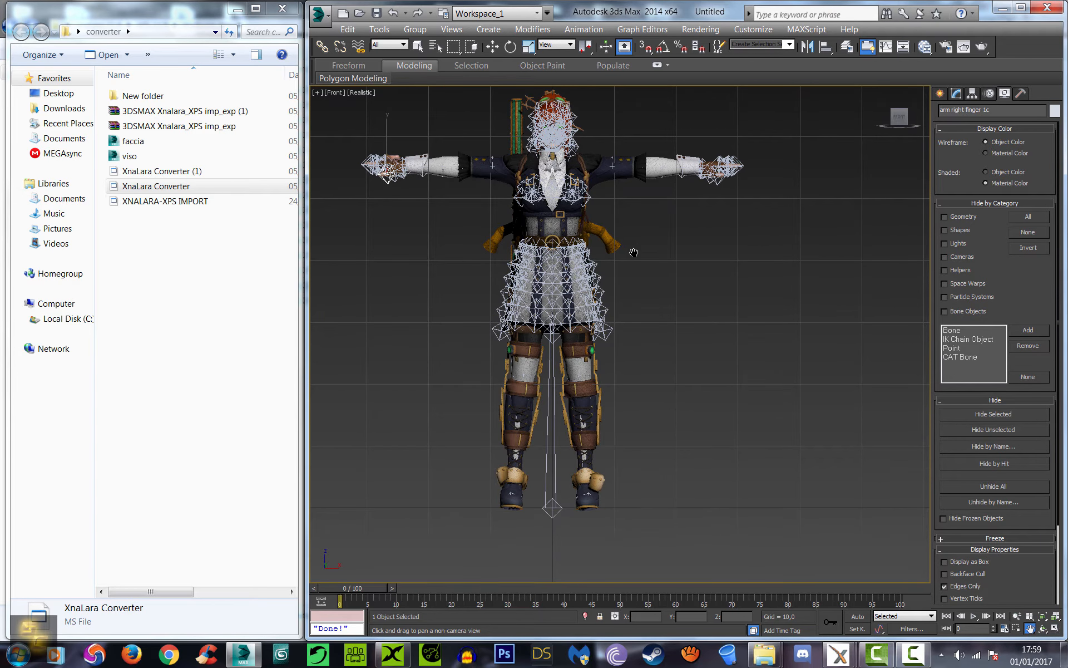
drag(633, 252, 637, 338)
Switch the viewport to Perspective and view the whole figure from the front.
click(337, 92)
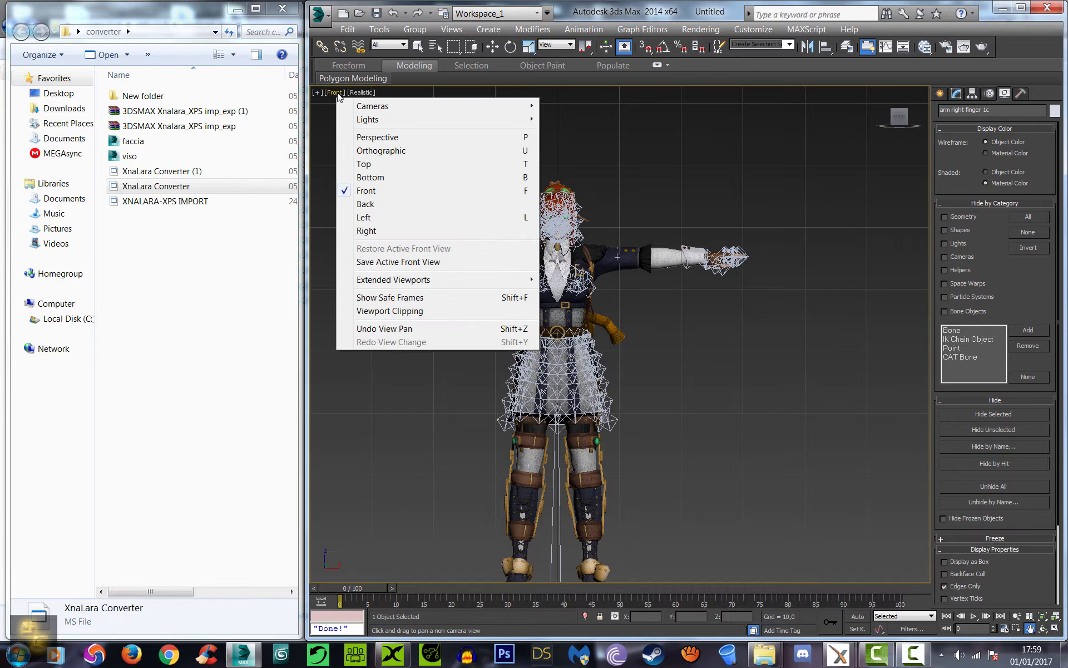
click(377, 137)
click(899, 123)
middle_drag(719, 326, 662, 374)
scroll(667, 356, down, 5)
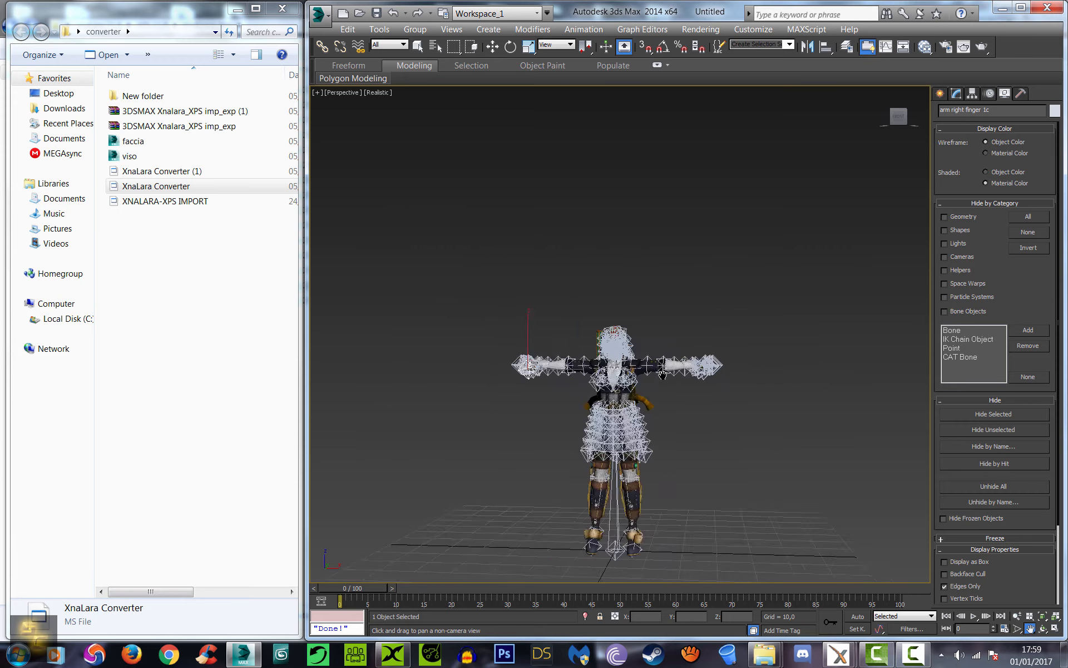
scroll(662, 375, down, 2)
click(497, 48)
drag(492, 243, 804, 504)
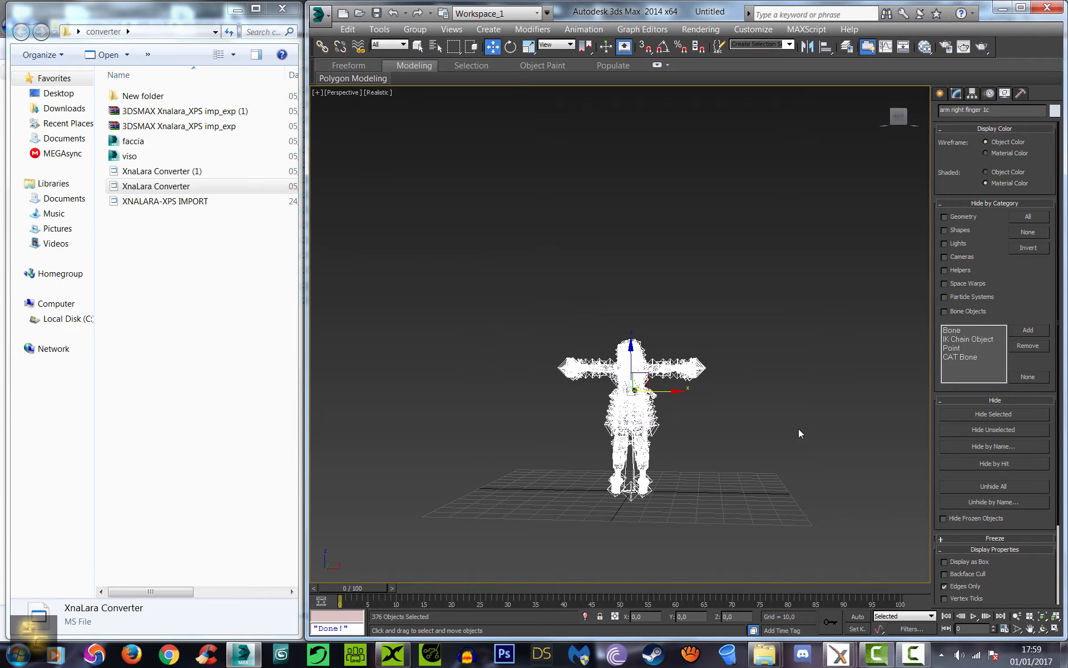
click(712, 434)
Inspect the posed figure in Perspective from behind, from its left side and from the front.
drag(897, 117, 751, 124)
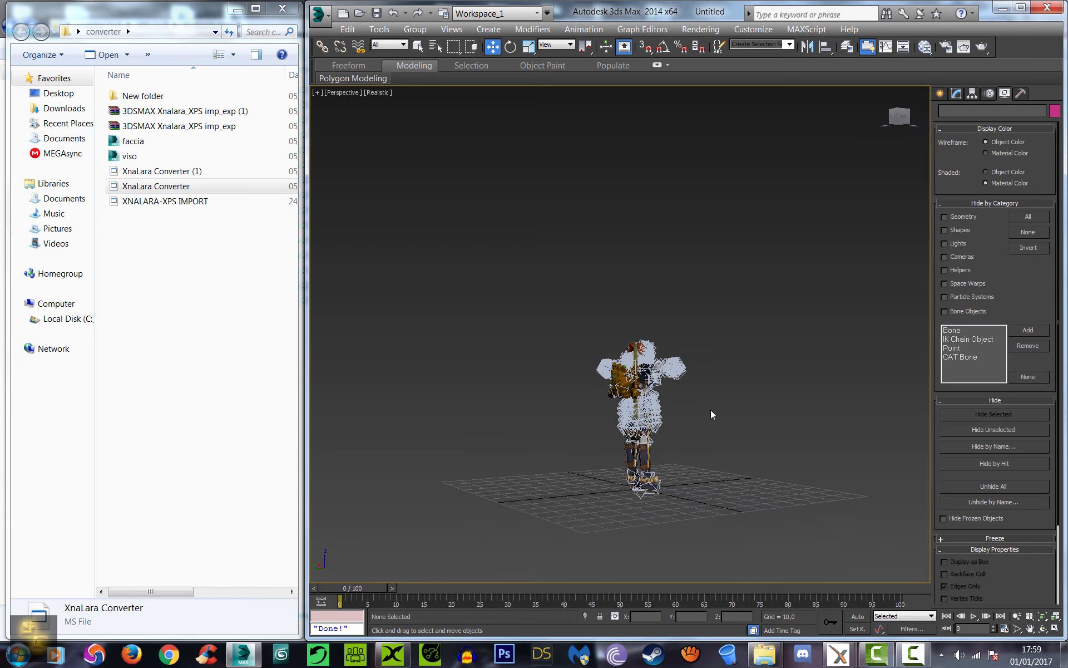
scroll(631, 372, up, 5)
scroll(608, 361, down, 3)
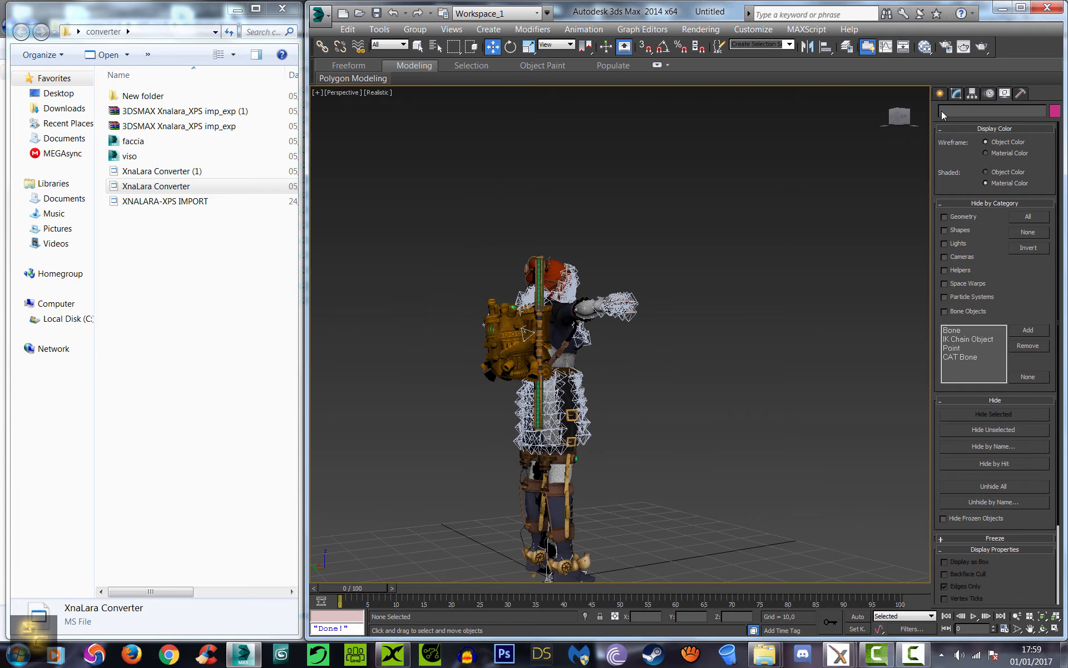
click(897, 118)
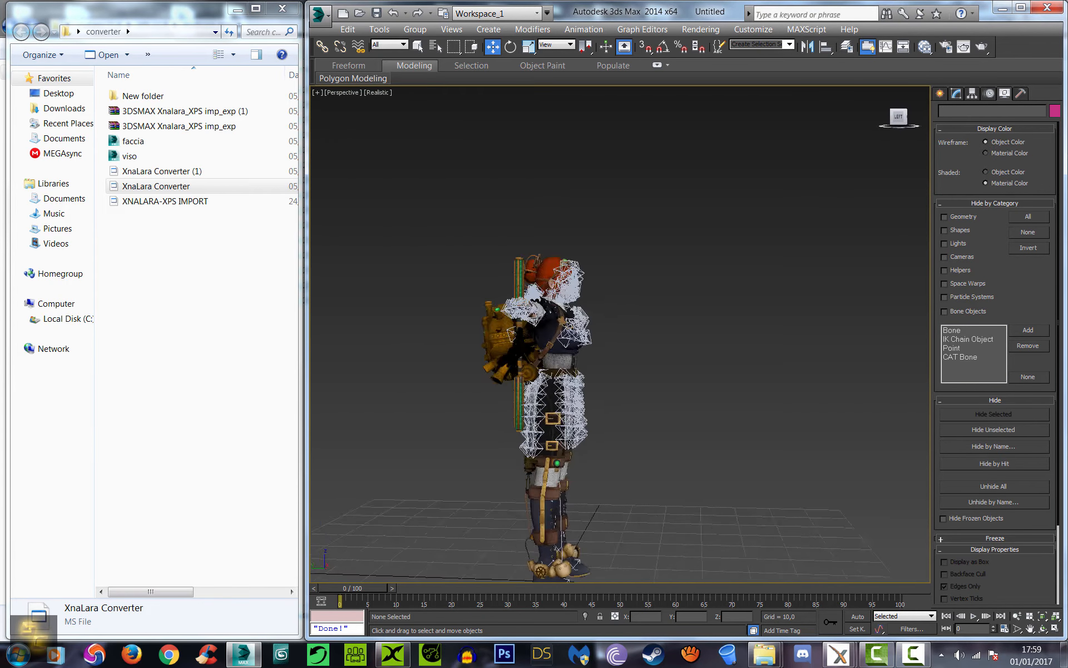
click(1030, 627)
drag(735, 449, 759, 404)
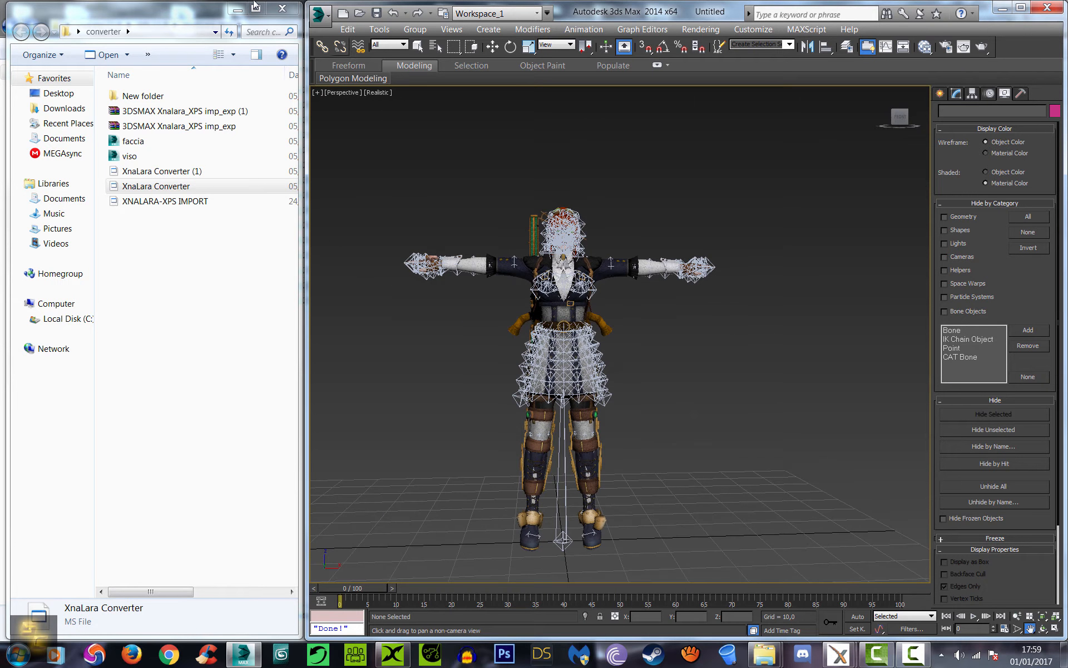
Start exporting the scene as an Autodesk FBX file named Emily steam punk in the export folder.
click(320, 14)
click(356, 242)
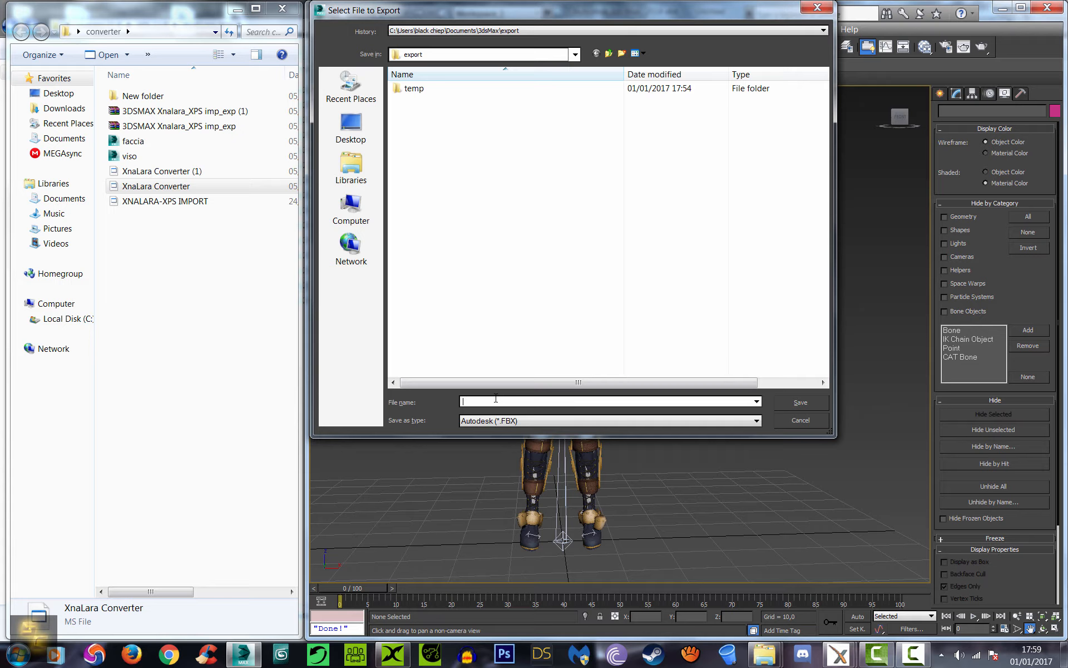
text(Emily steam punk)
click(794, 402)
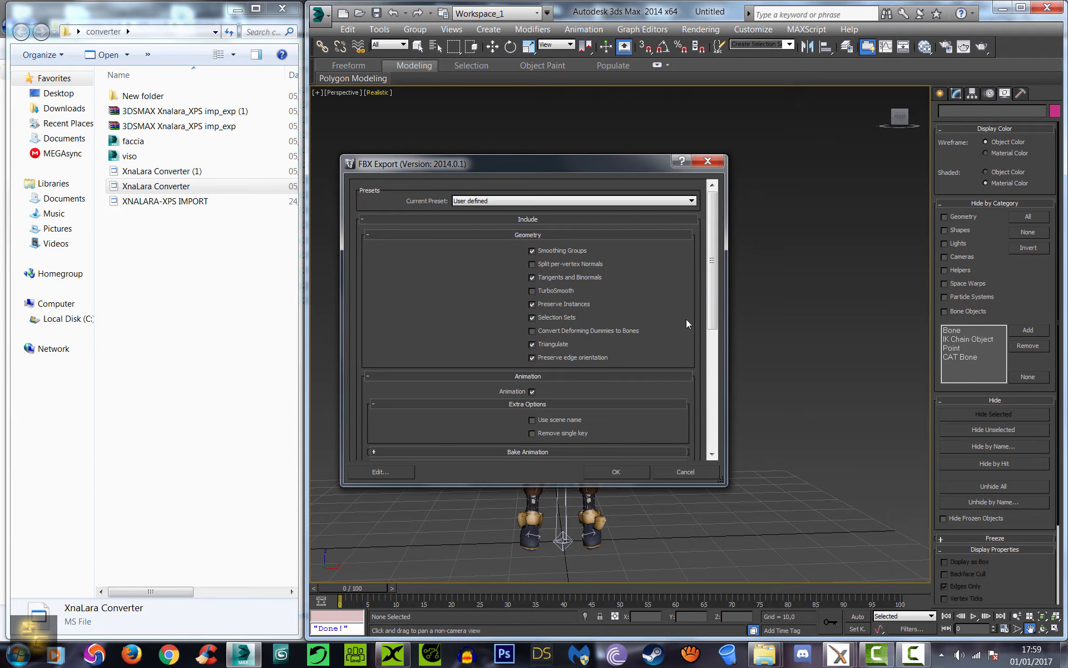
Set the FBX file format type to ASCII in the advanced export options, and run the export.
drag(709, 301, 712, 432)
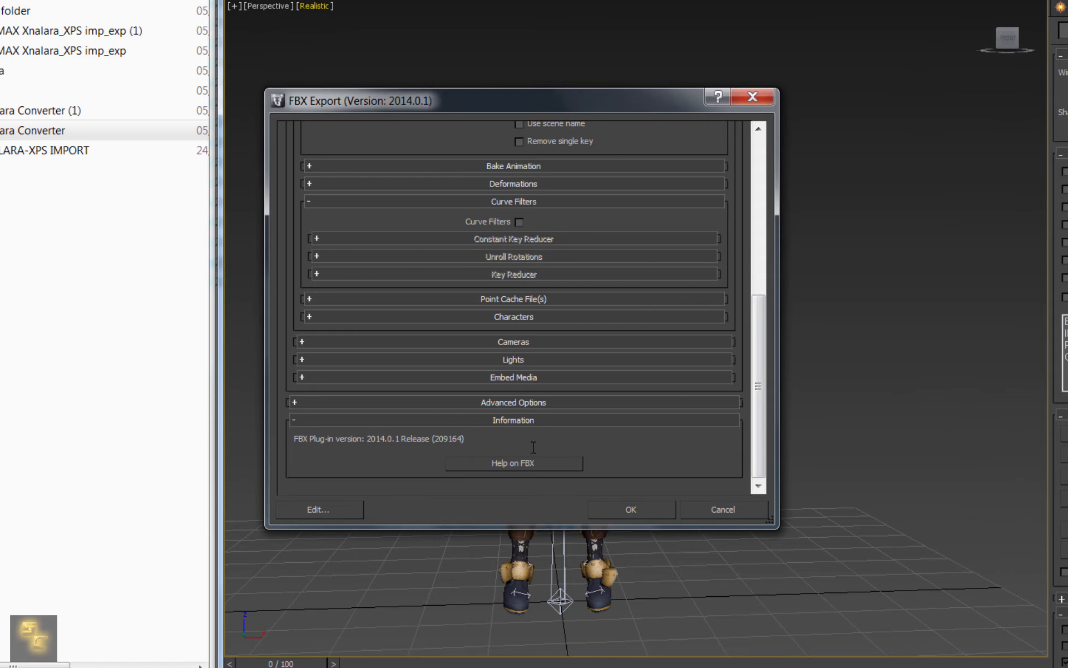
click(510, 402)
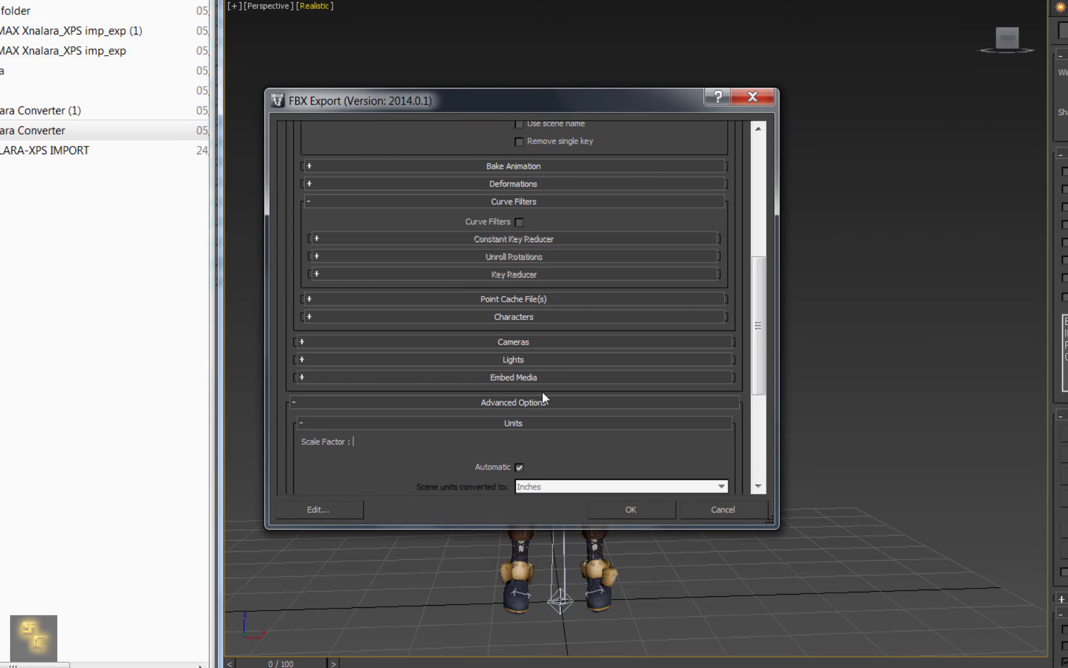
click(512, 421)
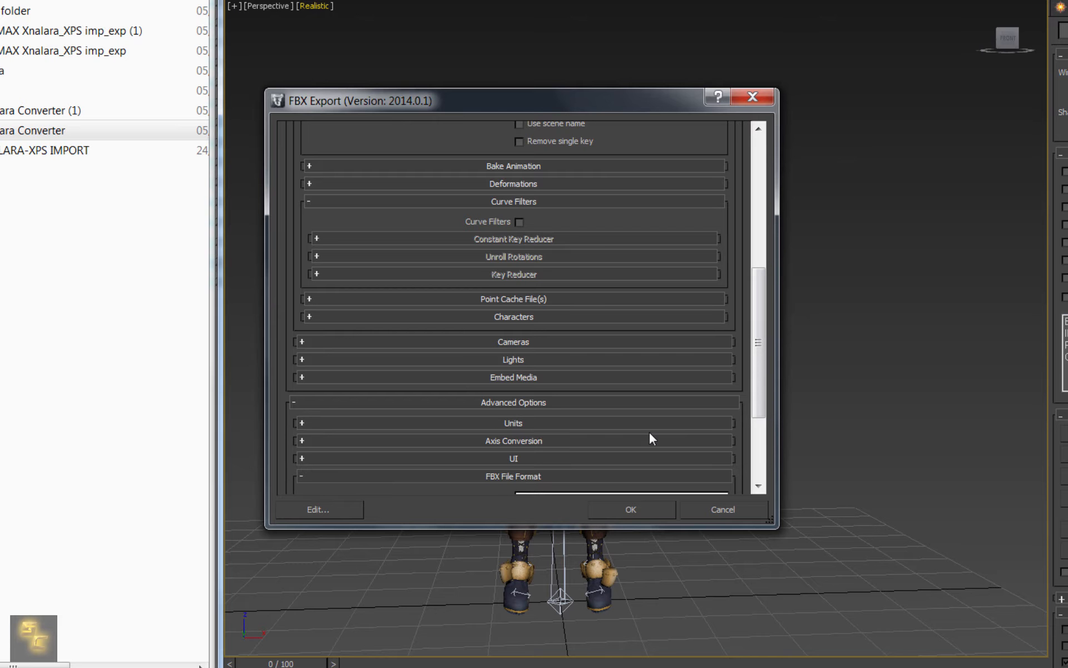
drag(758, 342, 755, 403)
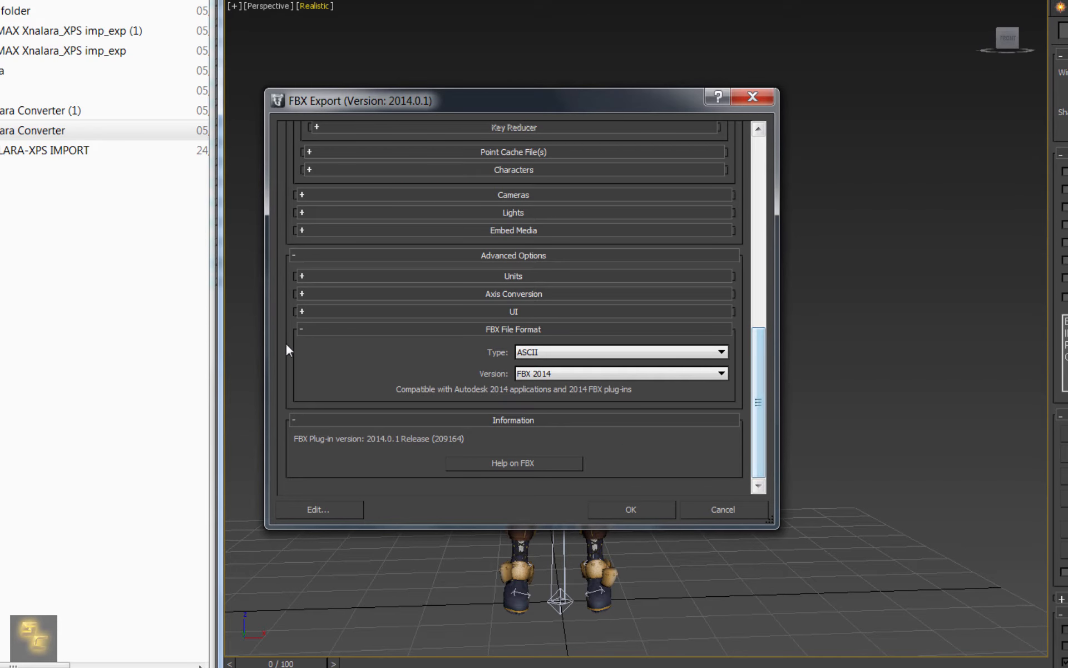
click(549, 354)
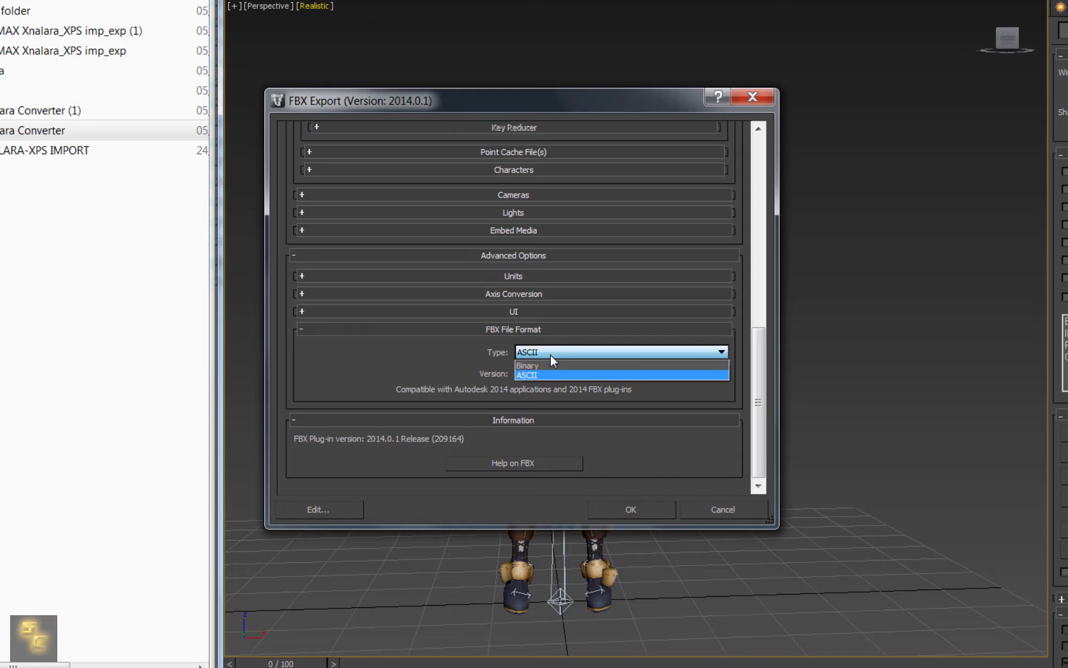
click(535, 375)
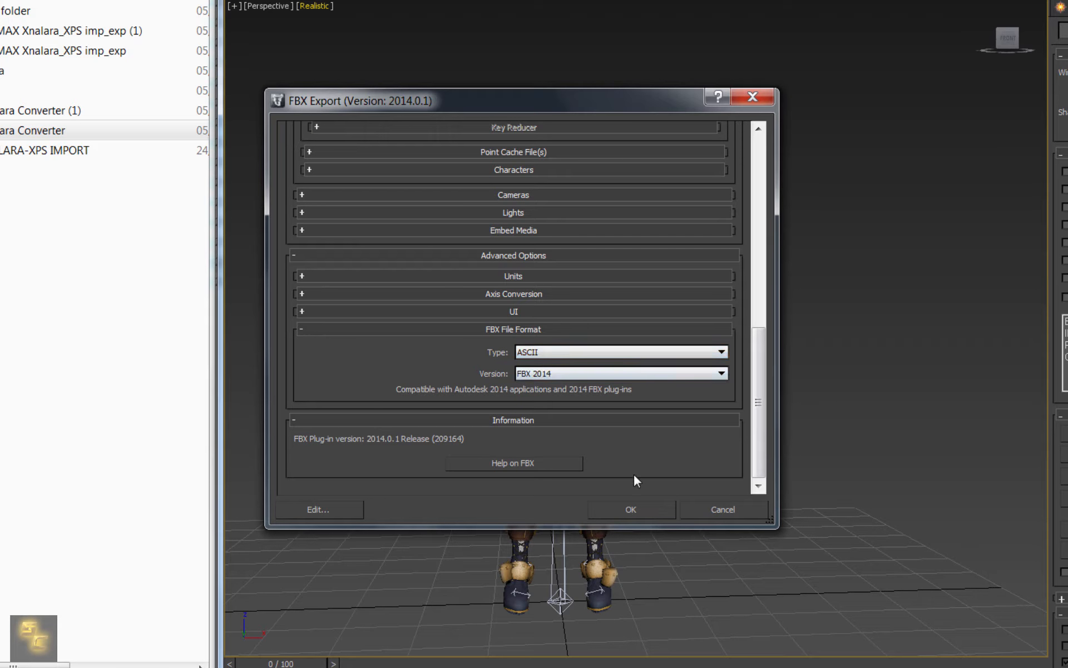
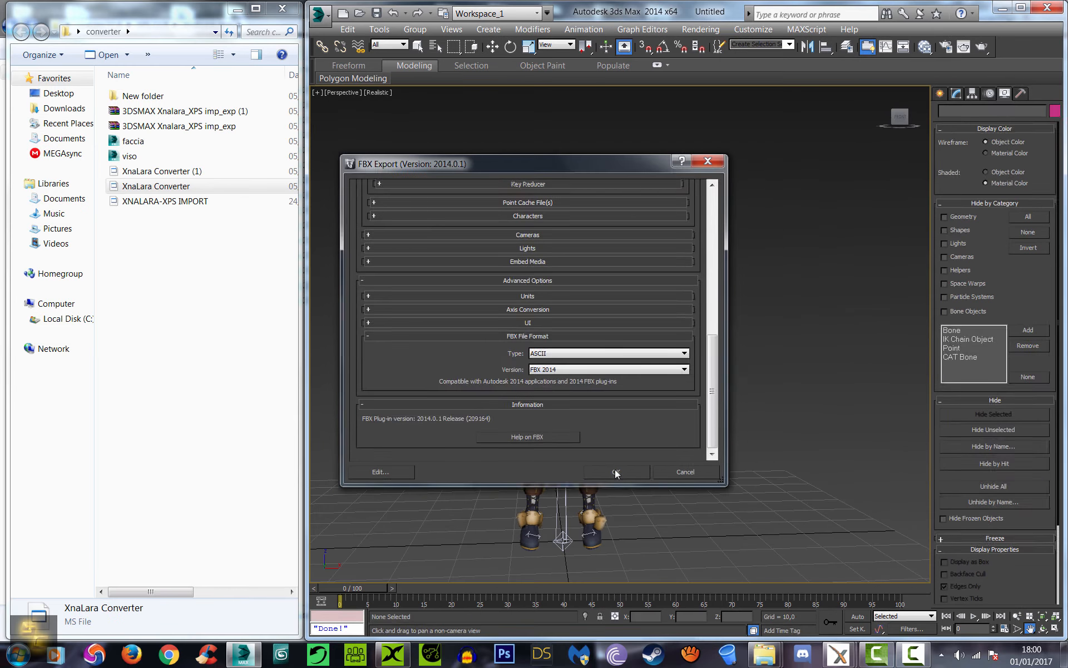
click(616, 472)
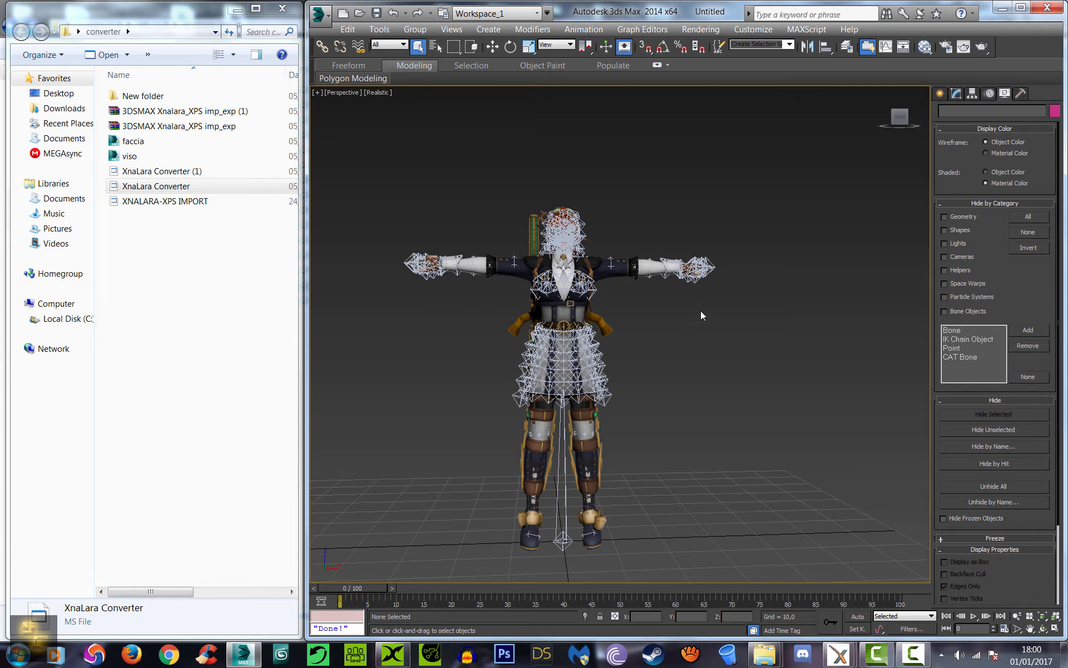
Start a new empty scene without saving the changes to the current one.
click(343, 13)
click(756, 352)
click(343, 13)
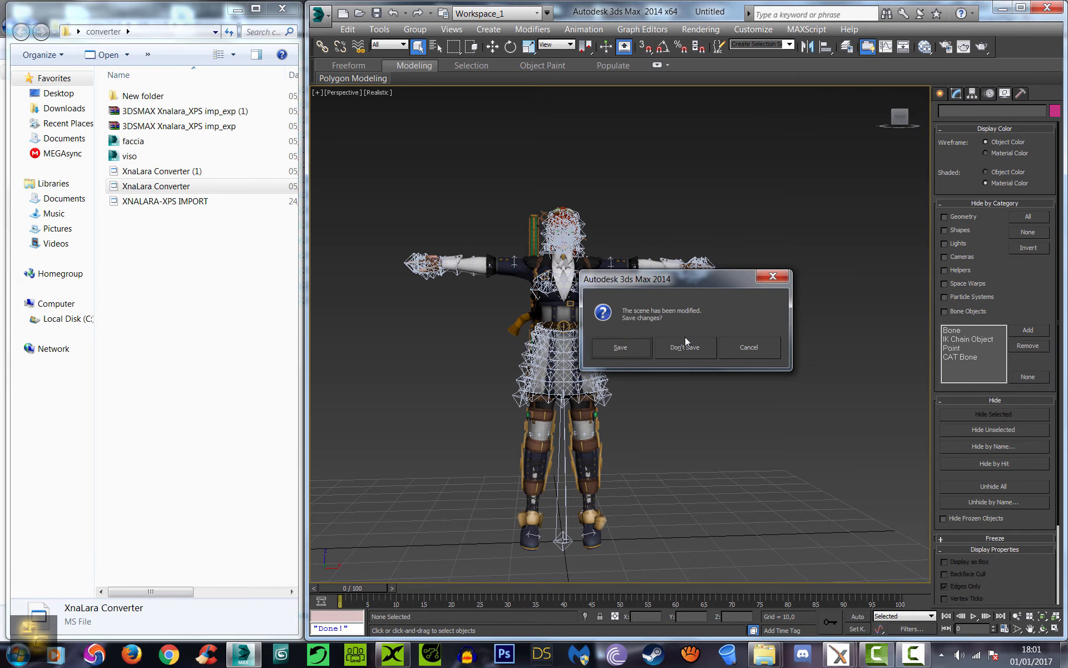
click(680, 346)
click(665, 361)
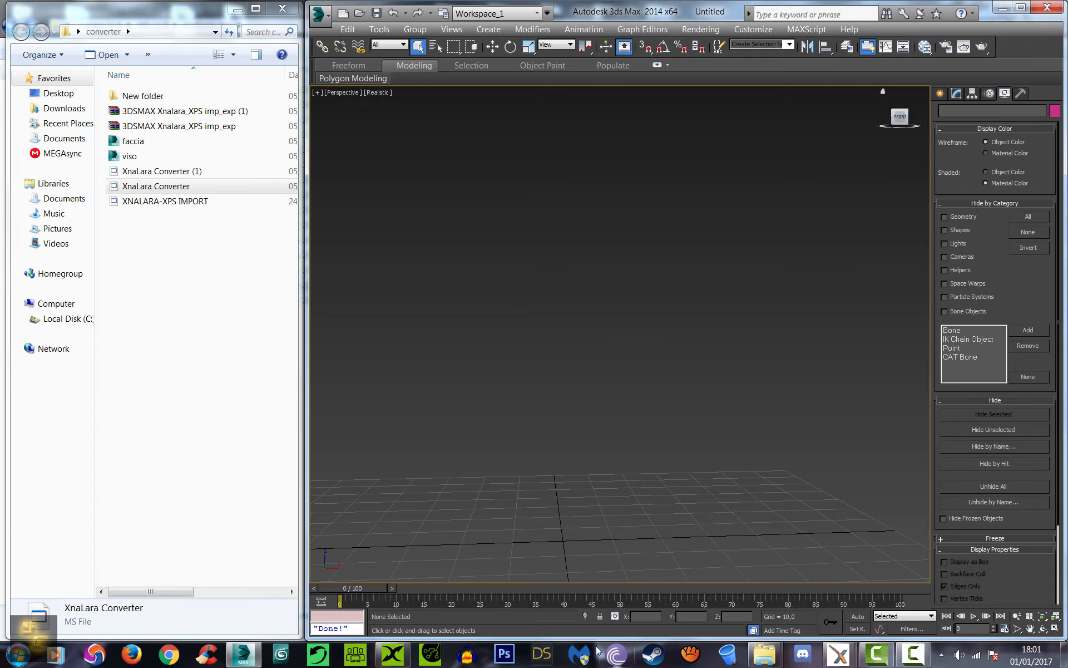
Switch to iClone 3DXchange 6 and open the exported Emily steam punk FBX from the export folder.
click(394, 657)
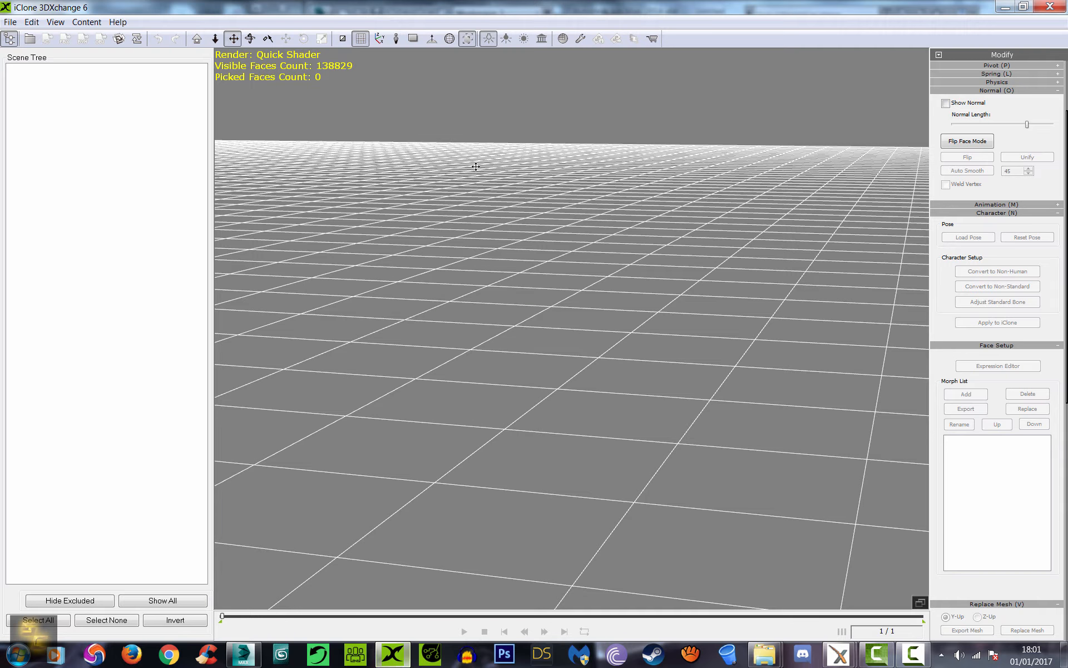
click(11, 22)
click(33, 51)
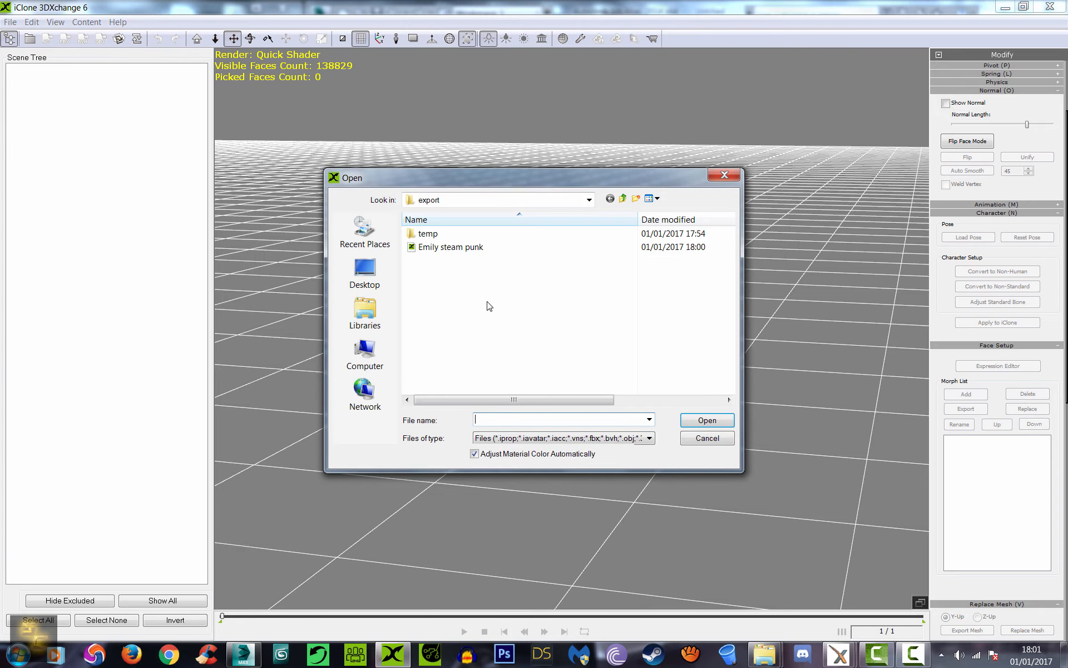
click(451, 246)
click(707, 421)
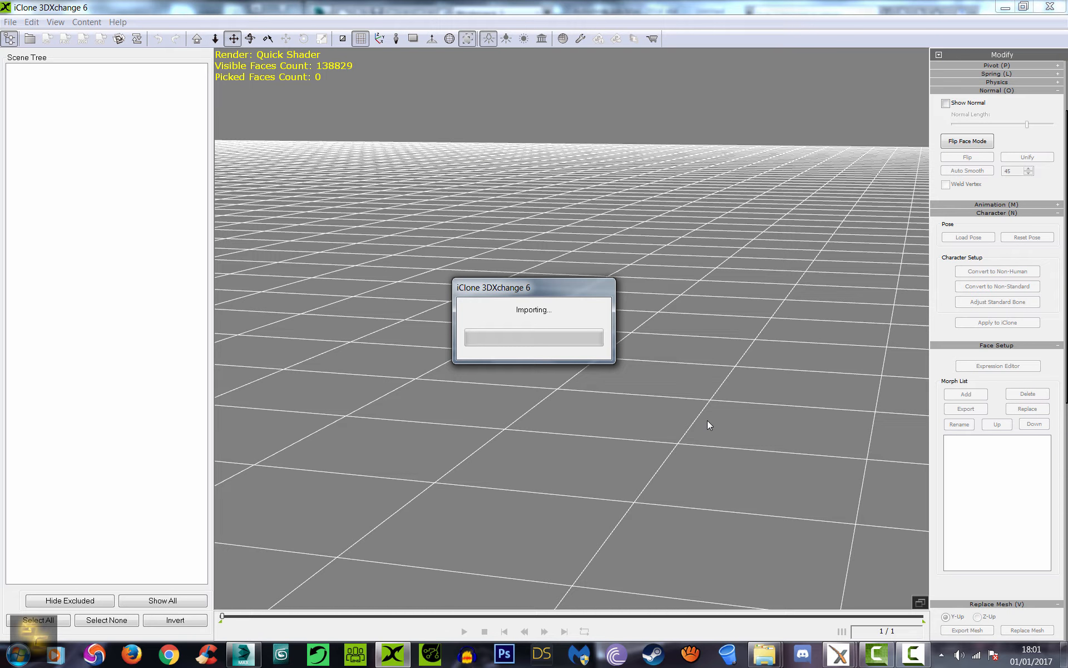
click(912, 655)
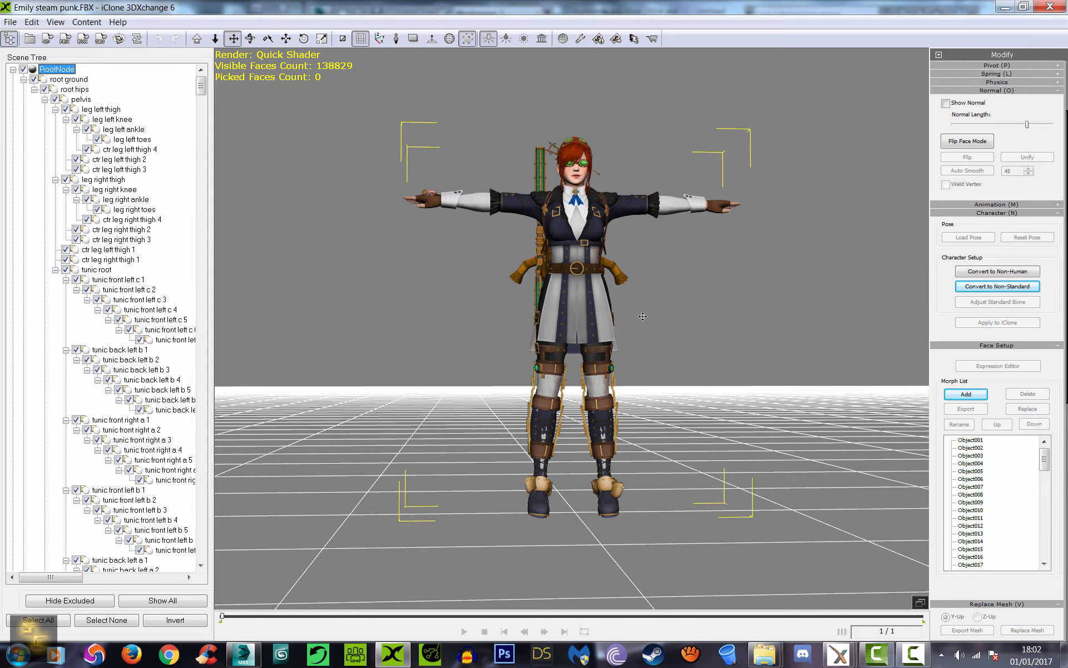
Centre and enlarge the imported figure in the viewport to examine its T-pose and textures from the front.
right_drag(642, 316, 632, 355)
right_drag(607, 307, 609, 358)
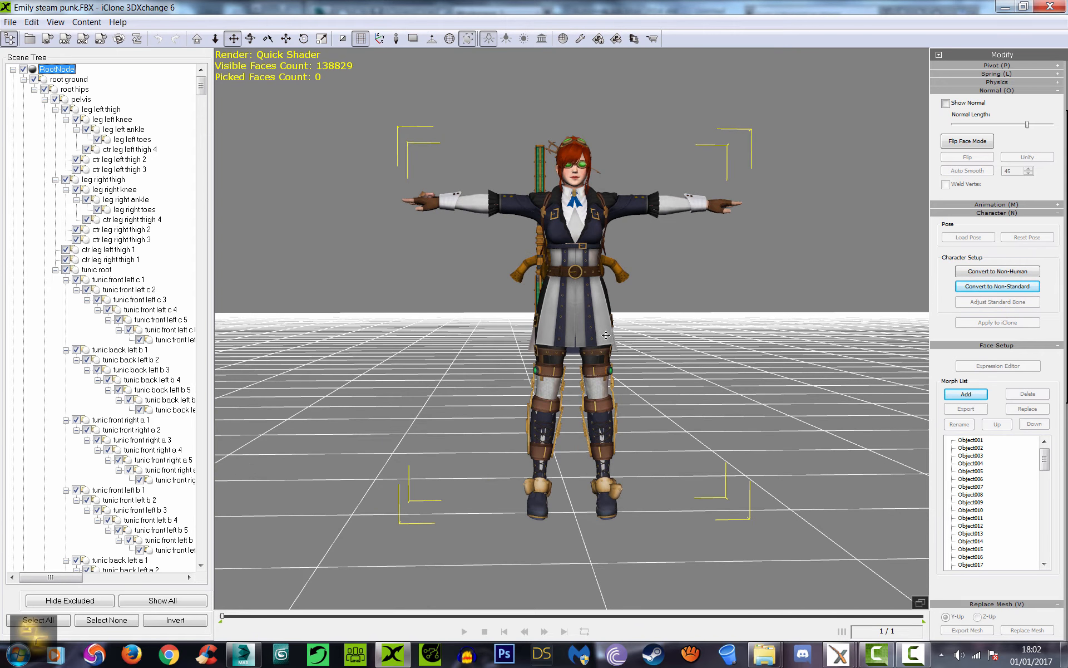
drag(610, 358, 588, 443)
scroll(588, 443, up, 2)
drag(586, 576, 575, 534)
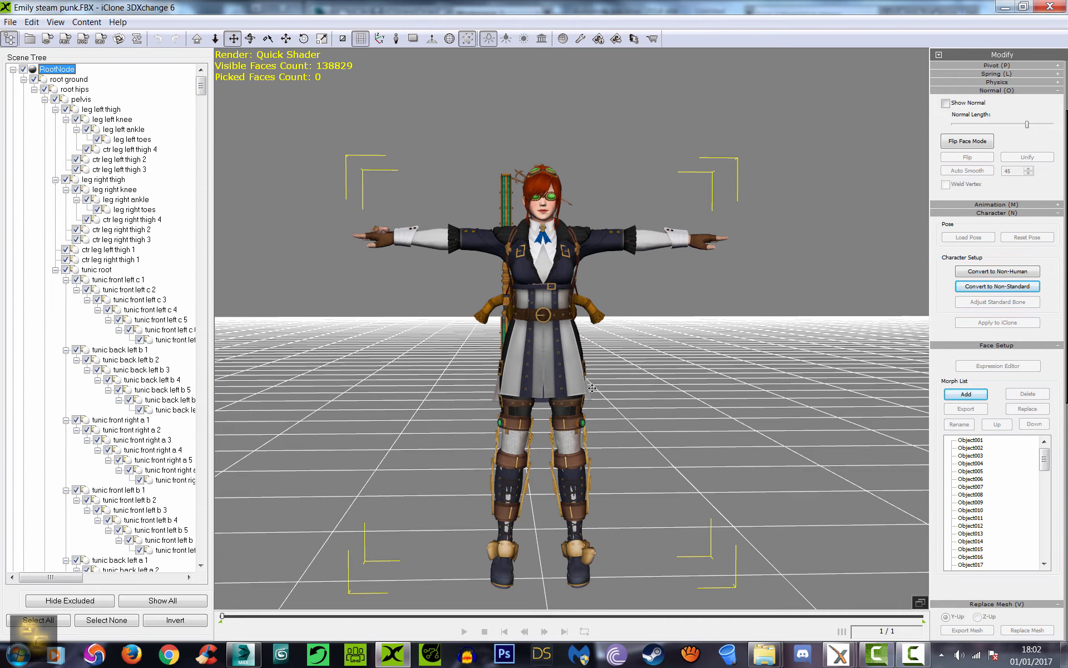
Sample the materials of the tunic skirt, the left leg below the knee brace and the white left sleeve to inspect their texture maps.
right_drag(613, 398, 649, 474)
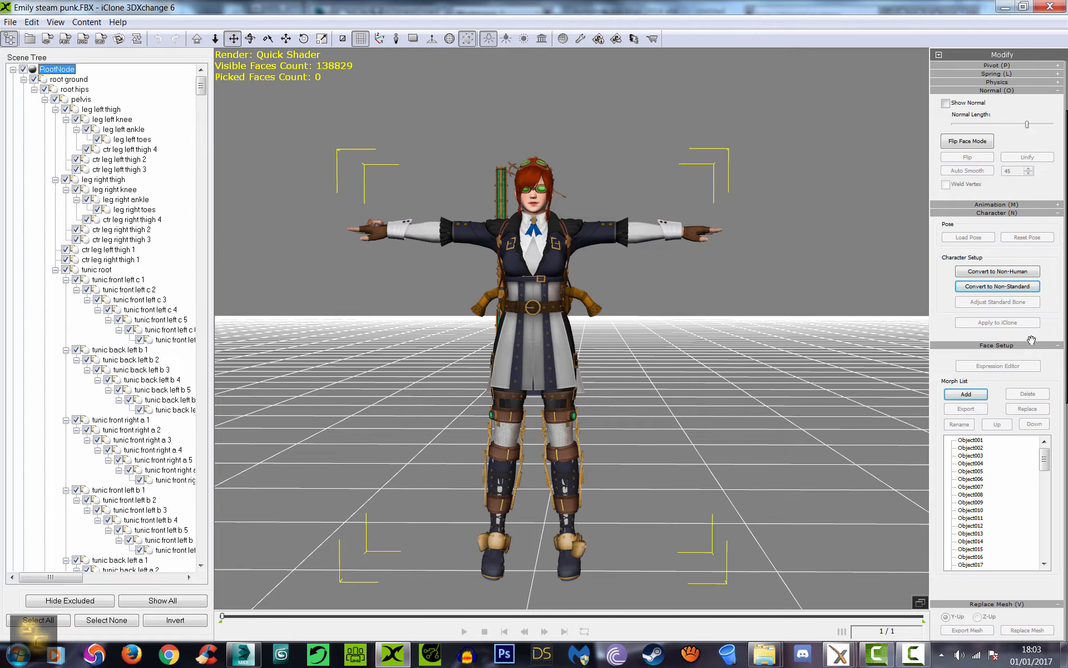
scroll(1048, 378, down, 6)
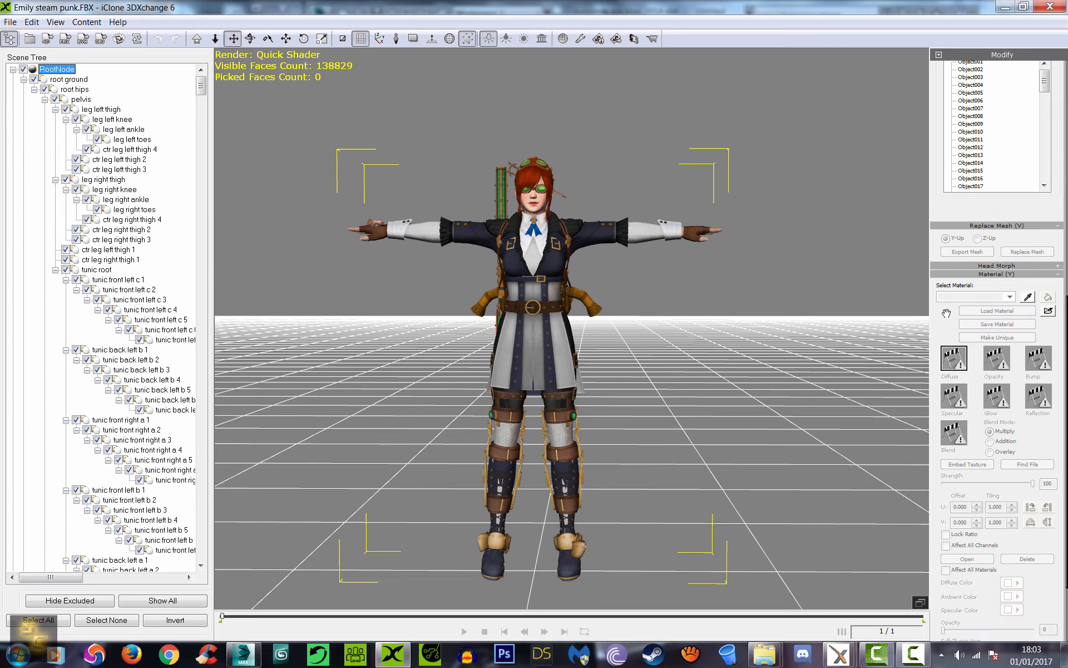
click(1026, 297)
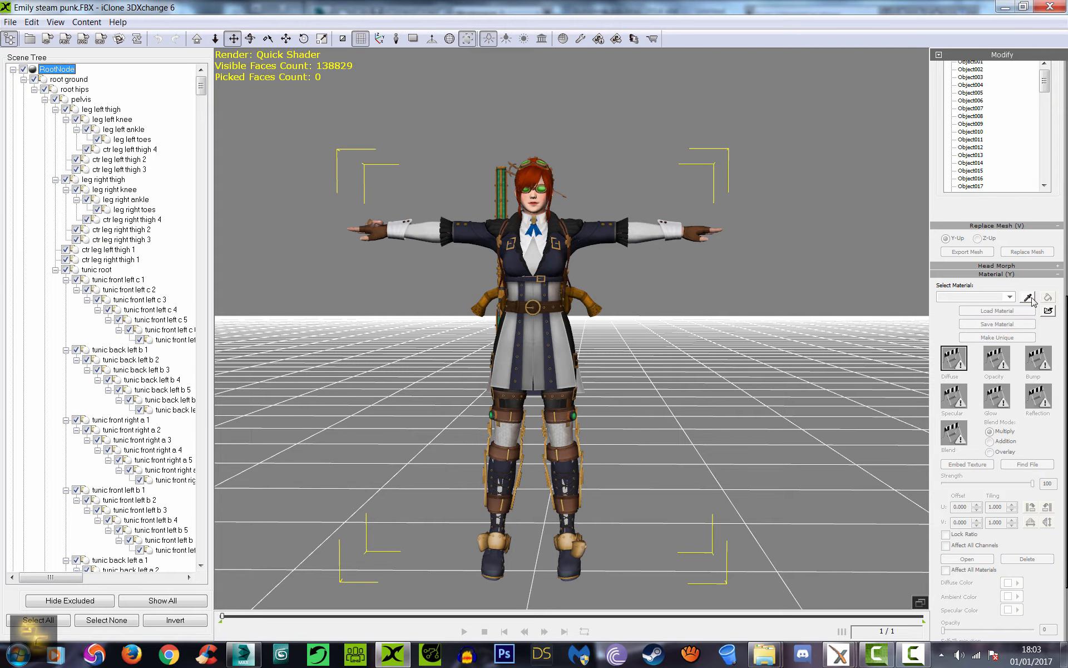
click(551, 332)
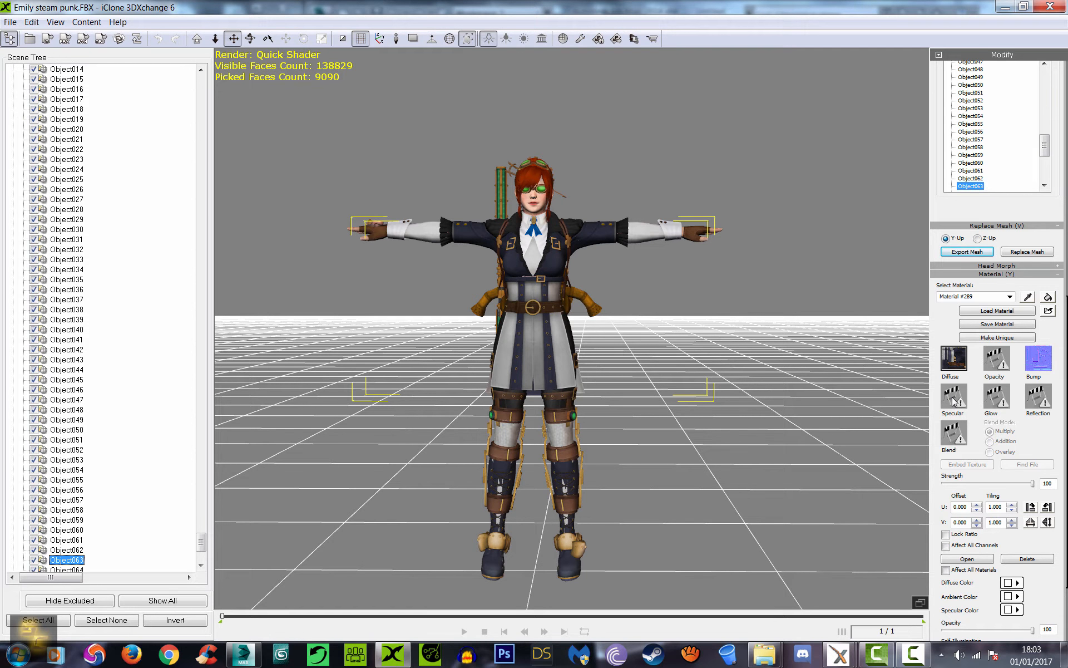
click(1028, 298)
click(561, 434)
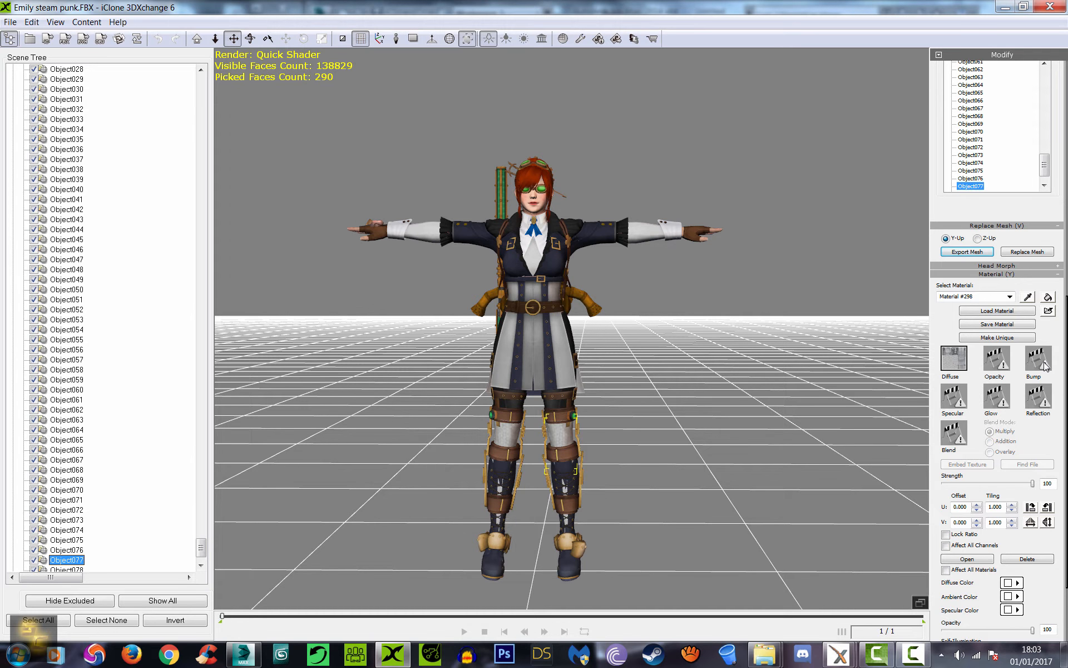
click(1028, 296)
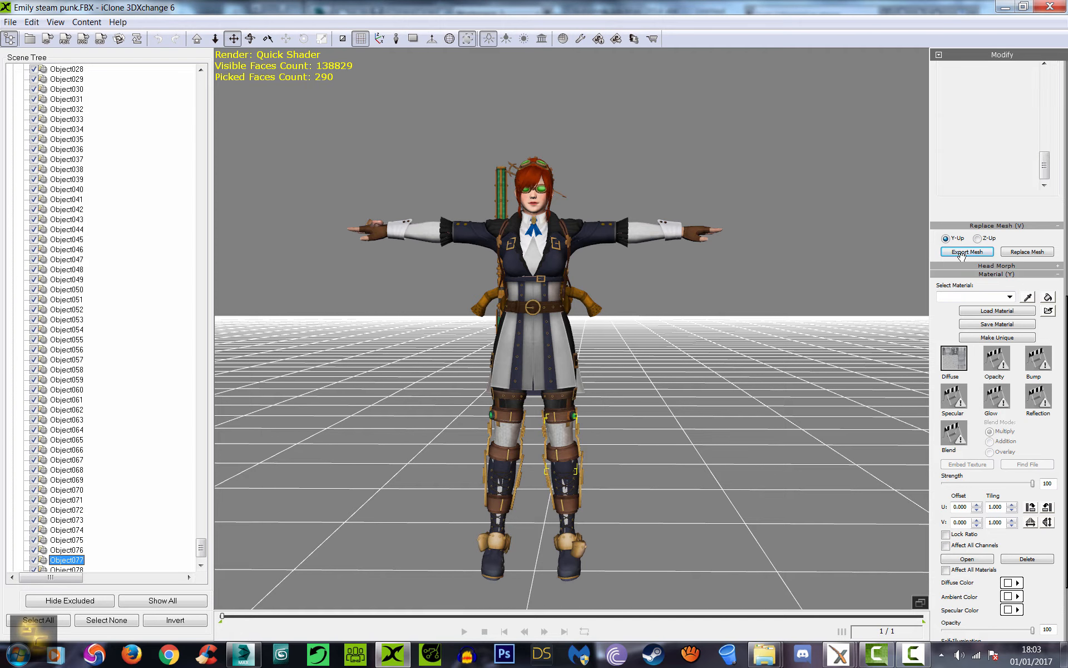
click(652, 229)
Start the Non-Standard character conversion for the Emily figure.
scroll(588, 402, up, 5)
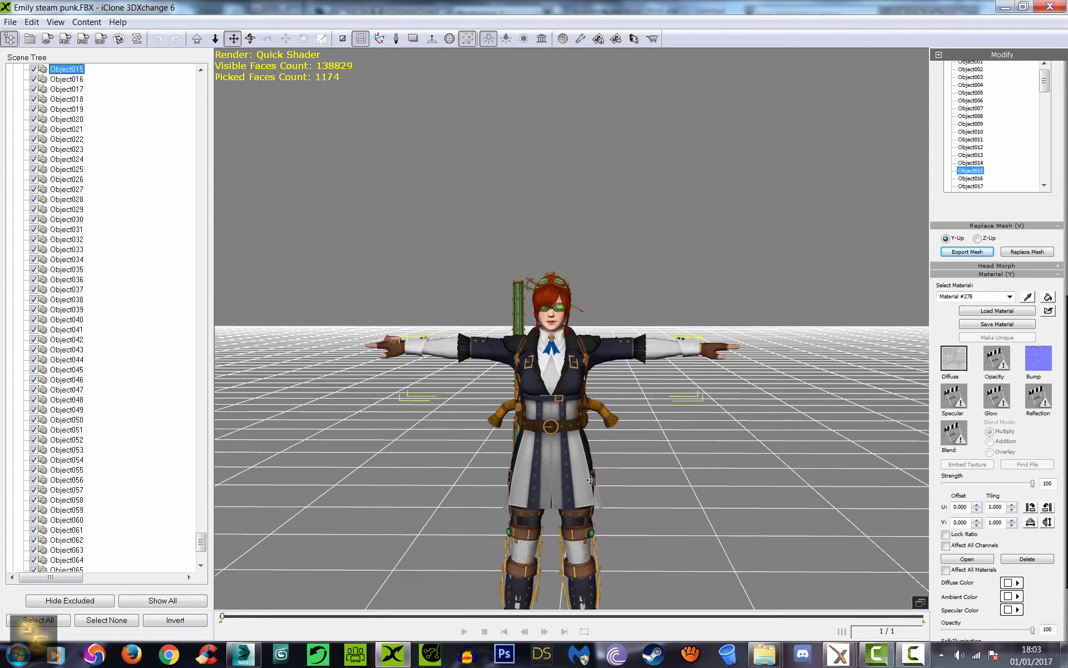
mouse_move(627, 432)
right_down()
mouse_move(462, 439)
mouse_move(630, 456)
right_up()
scroll(630, 455, down, 3)
scroll(630, 526, down, 4)
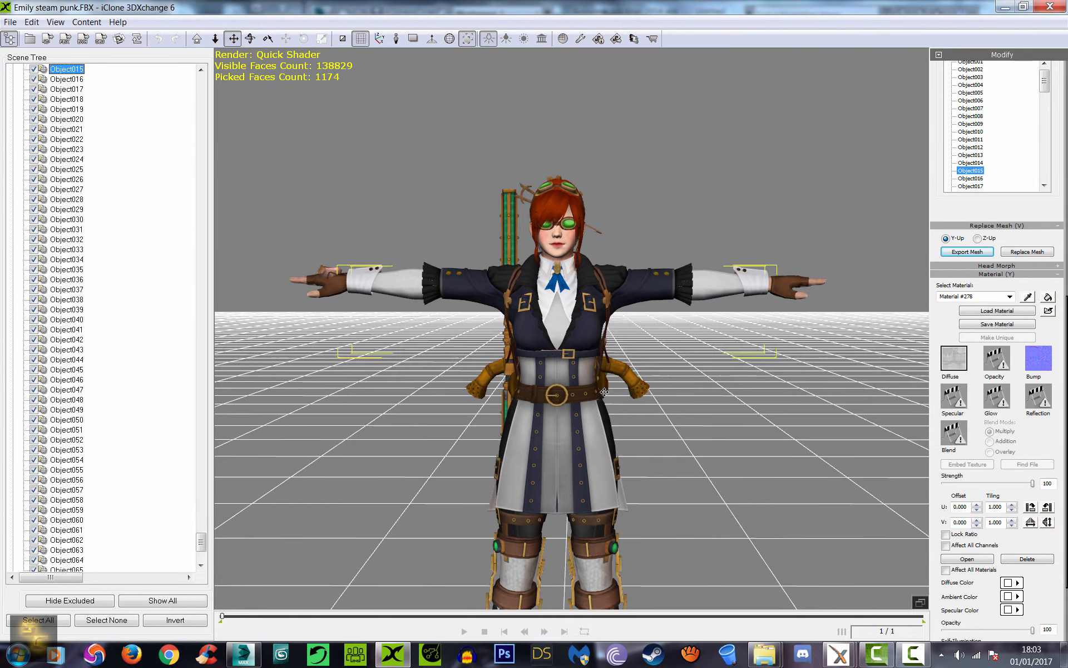
scroll(579, 396, down, 4)
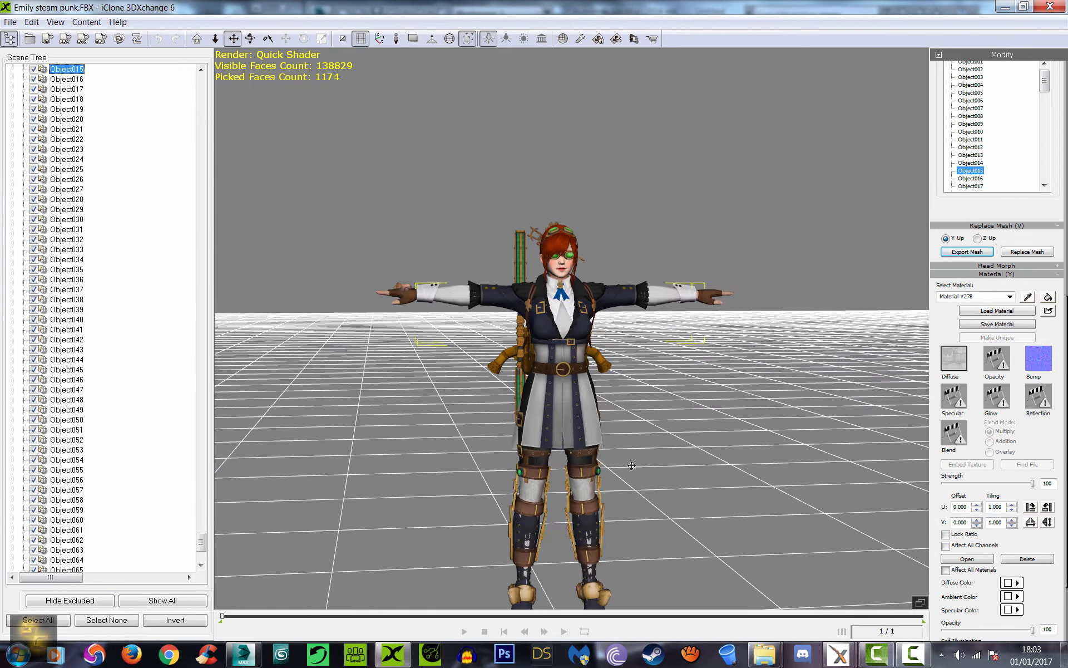
right_drag(614, 459, 756, 321)
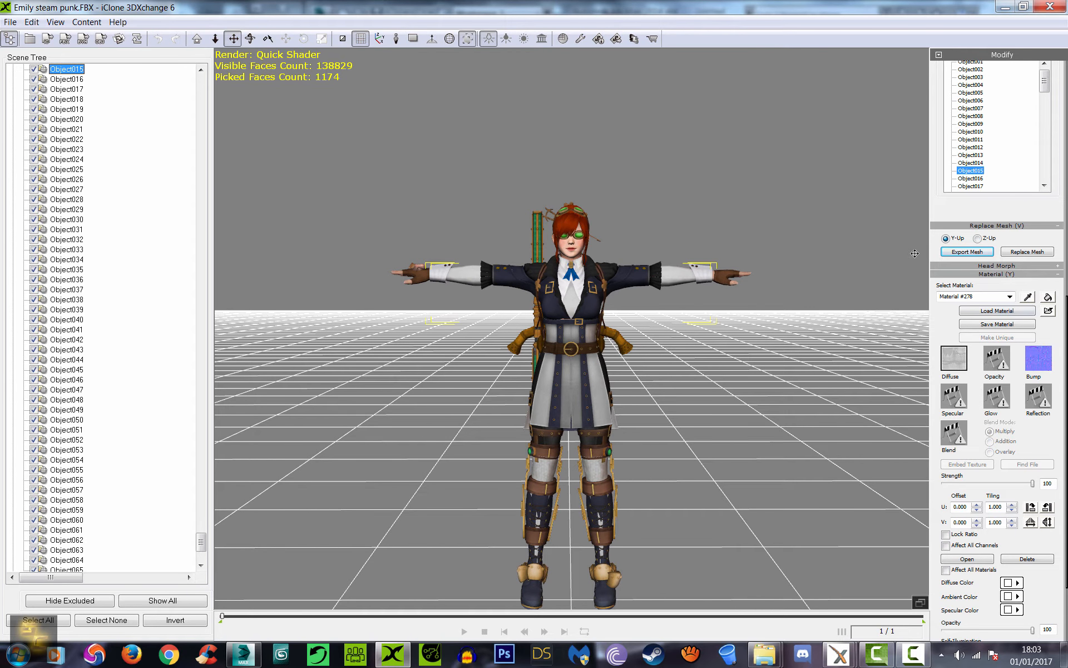
scroll(968, 239, up, 6)
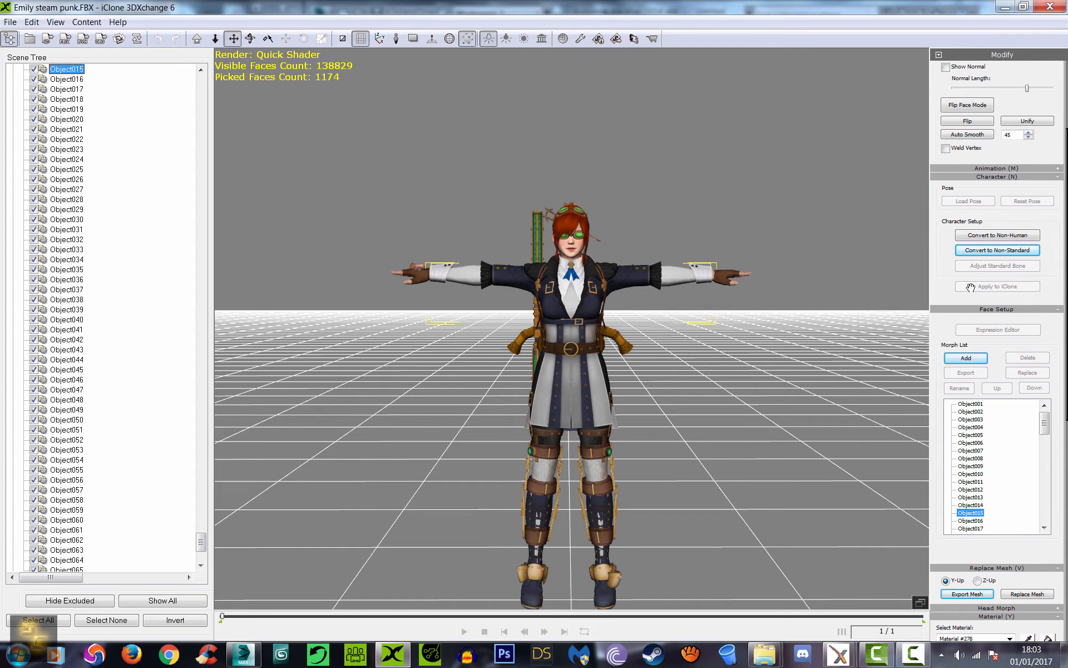
click(998, 253)
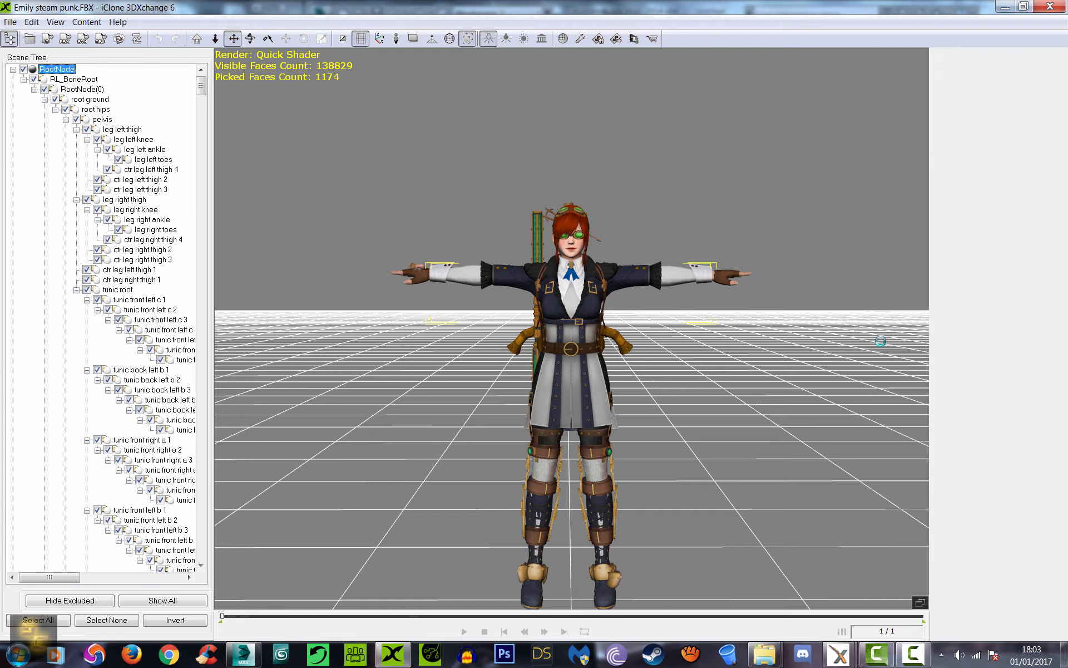
Examine the bone structure overlaid on the figure, and cancel the conversion, discarding its changes.
scroll(548, 364, up, 3)
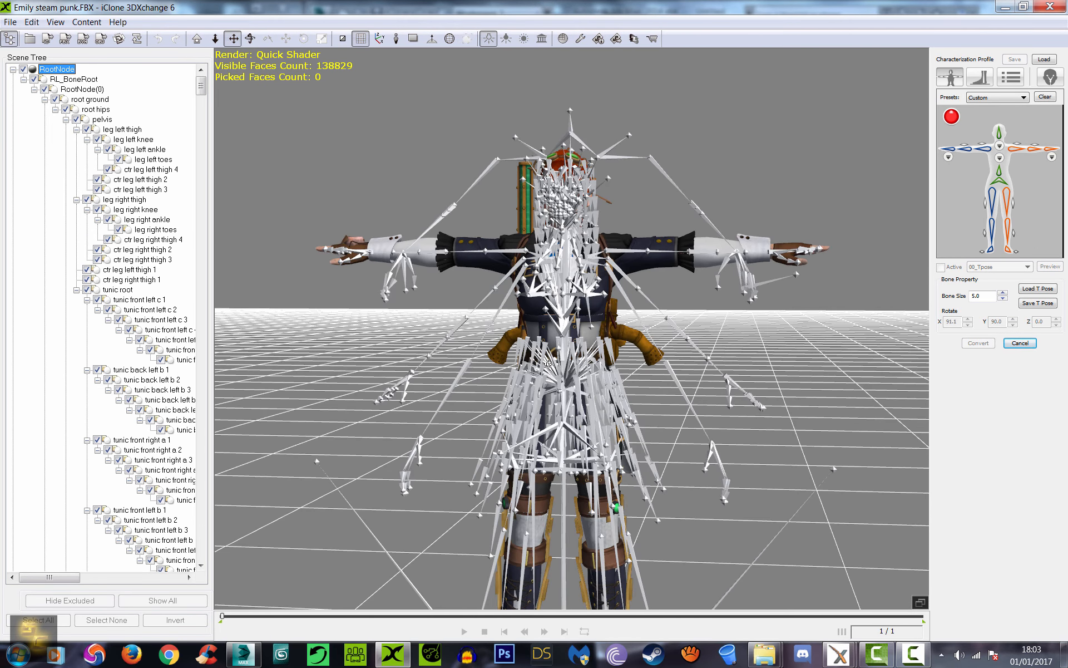
right_drag(548, 364, 812, 423)
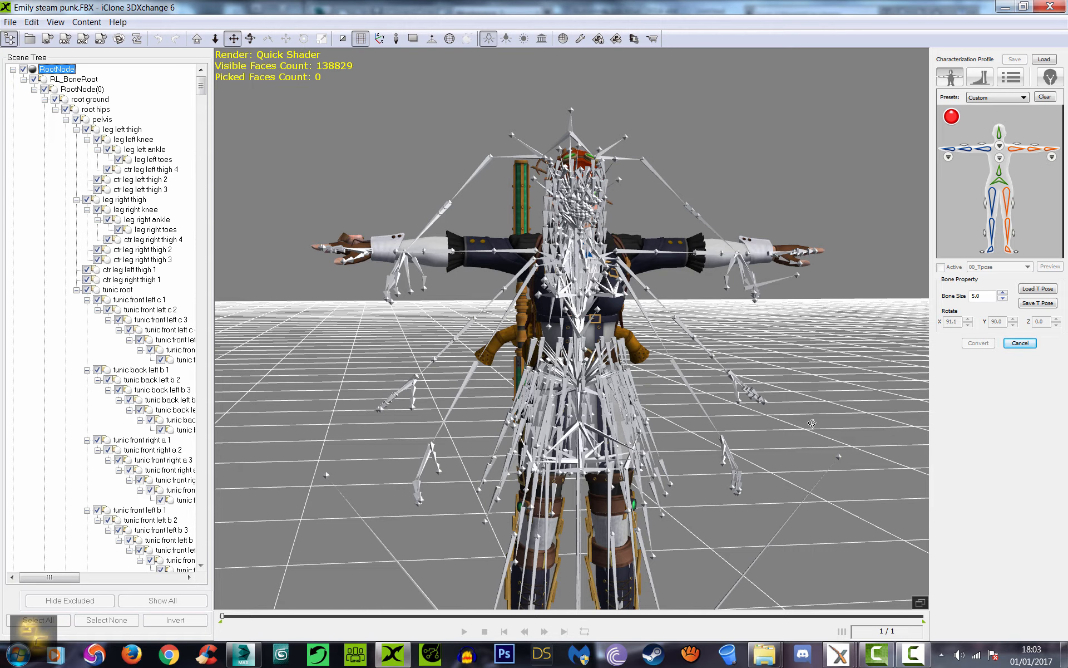
right_drag(812, 423, 788, 426)
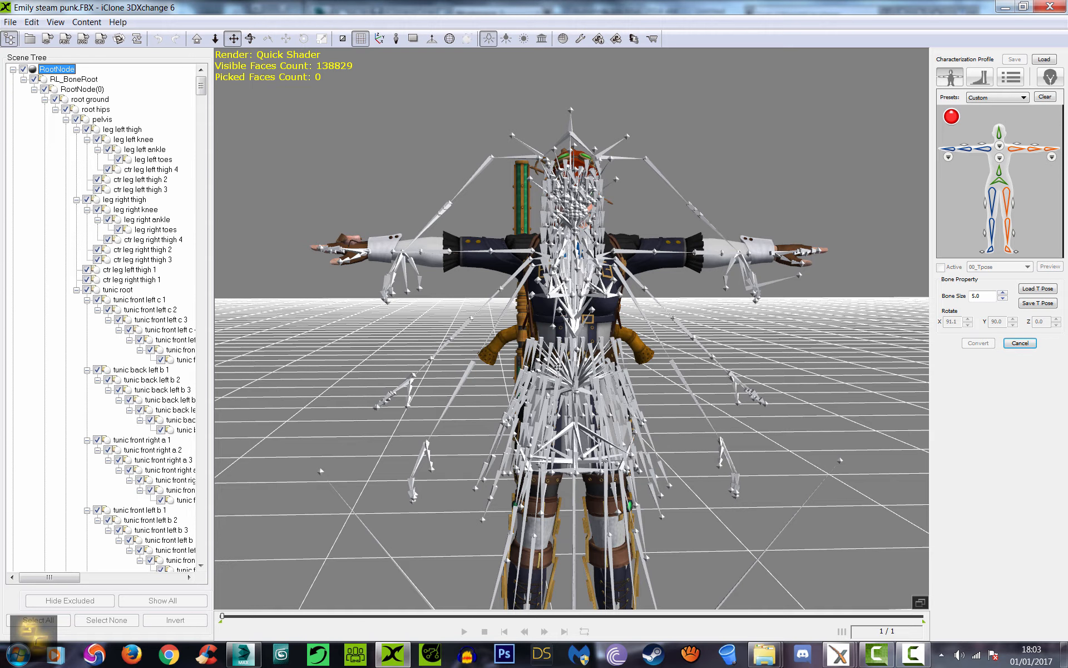
mouse_move(559, 366)
right_down()
mouse_move(597, 378)
mouse_move(561, 385)
right_up()
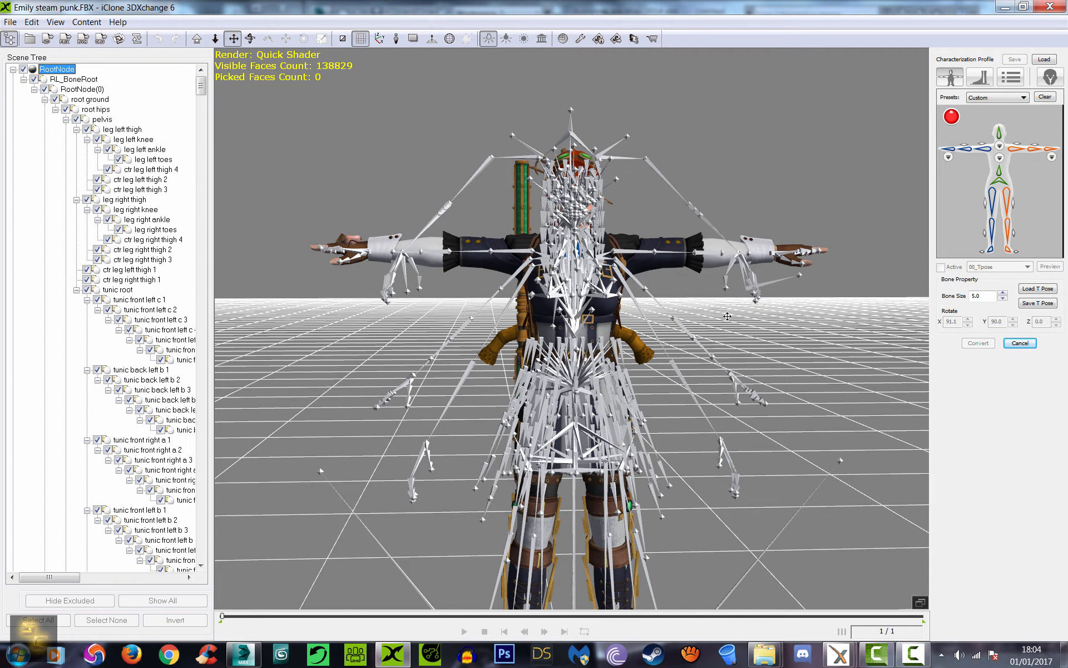
right_drag(710, 403, 699, 404)
click(1028, 342)
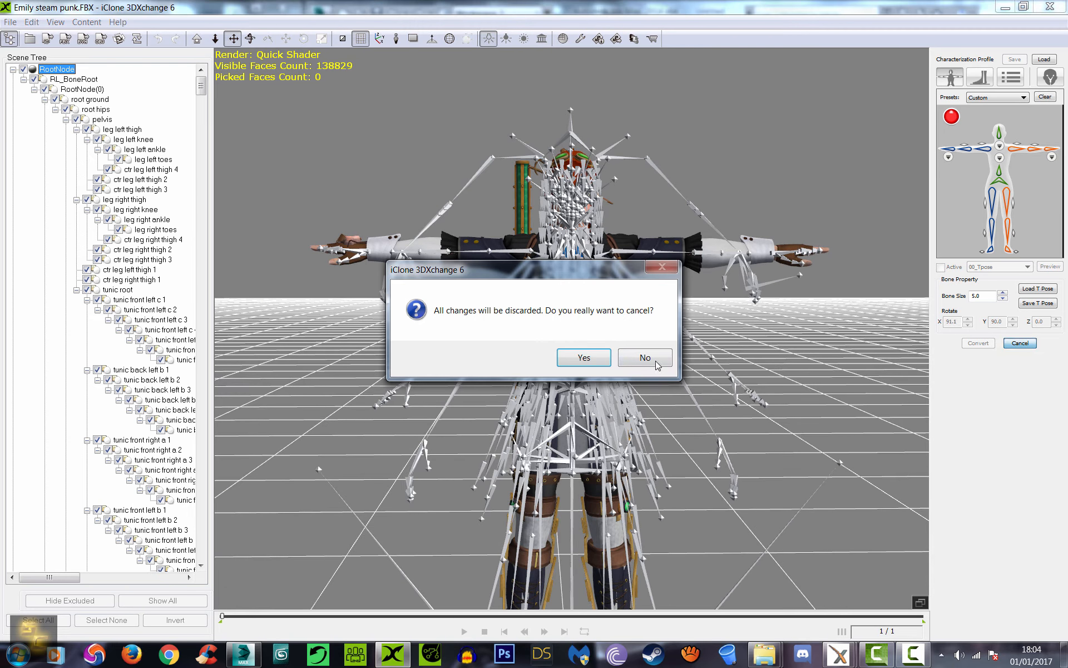
click(585, 359)
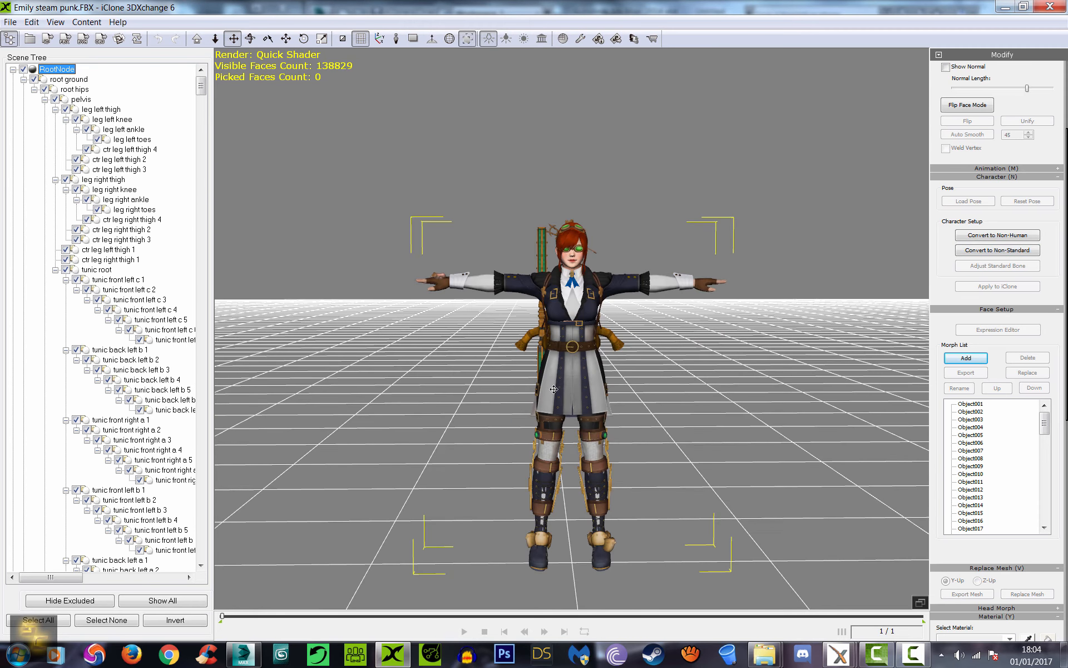
Switch to 3ds Max and examine the T-posed figure and its bones in the front view.
click(907, 653)
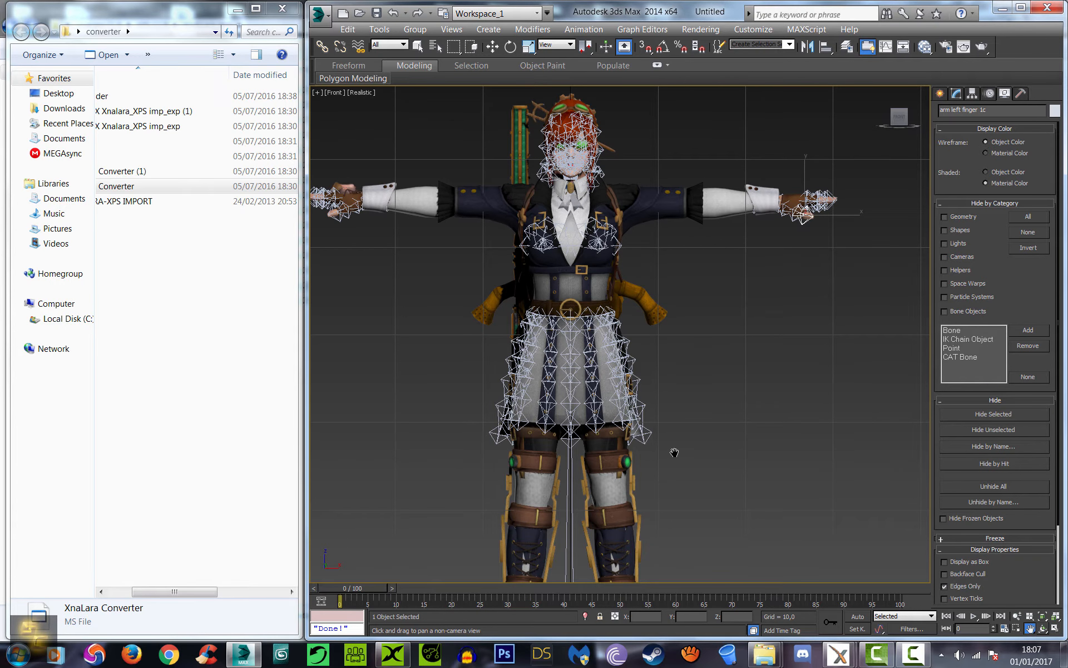
drag(667, 393, 667, 366)
scroll(662, 373, down, 2)
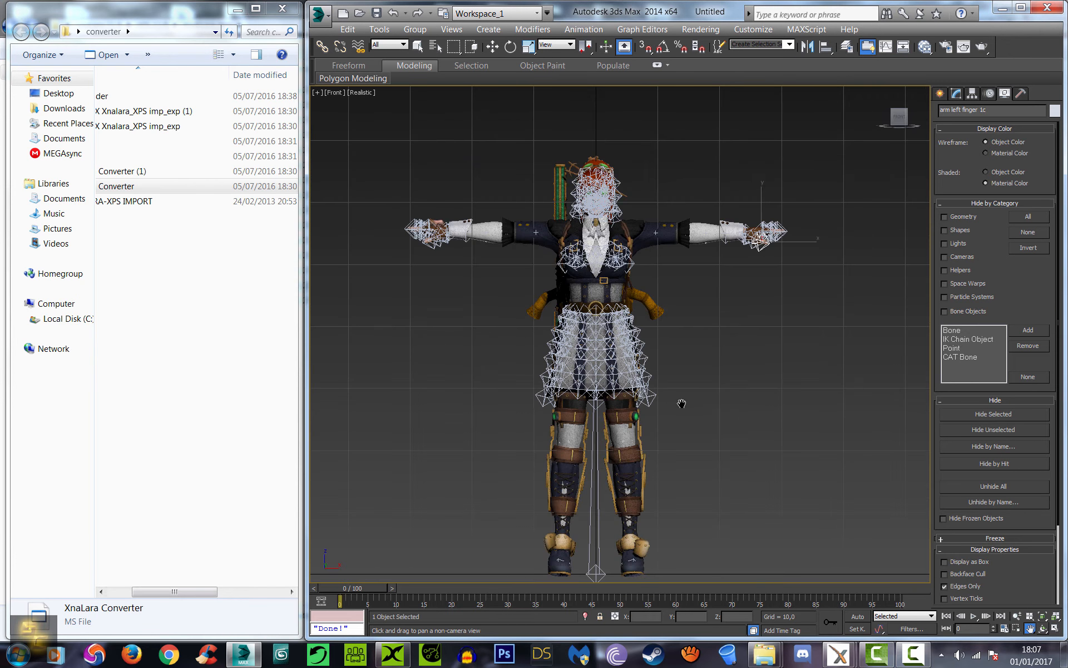
drag(668, 417, 666, 393)
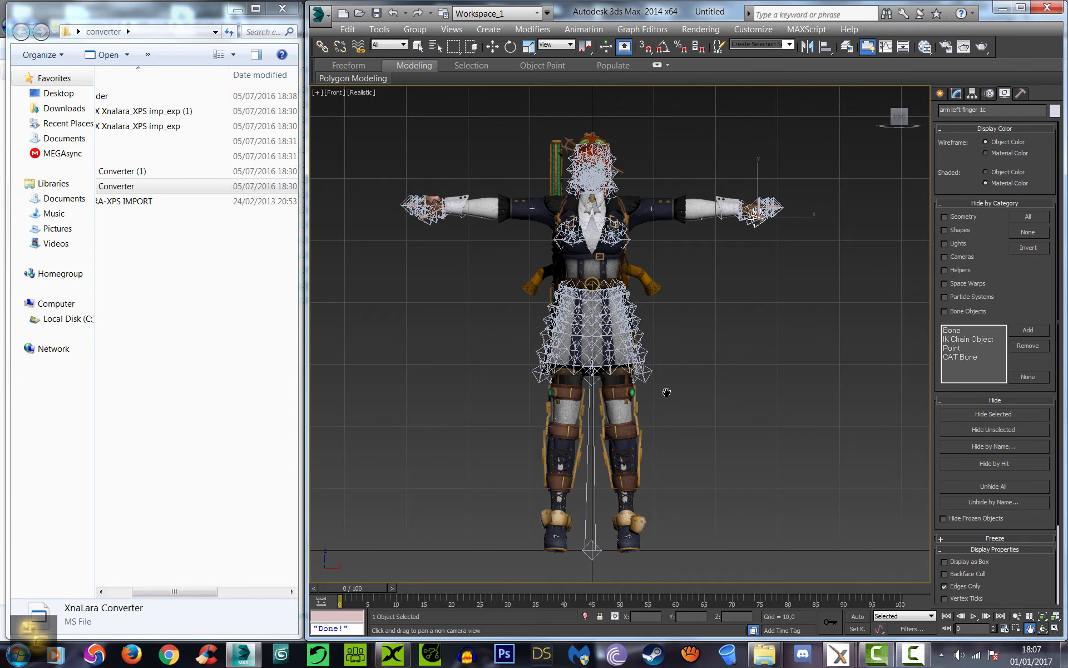
drag(648, 327, 647, 357)
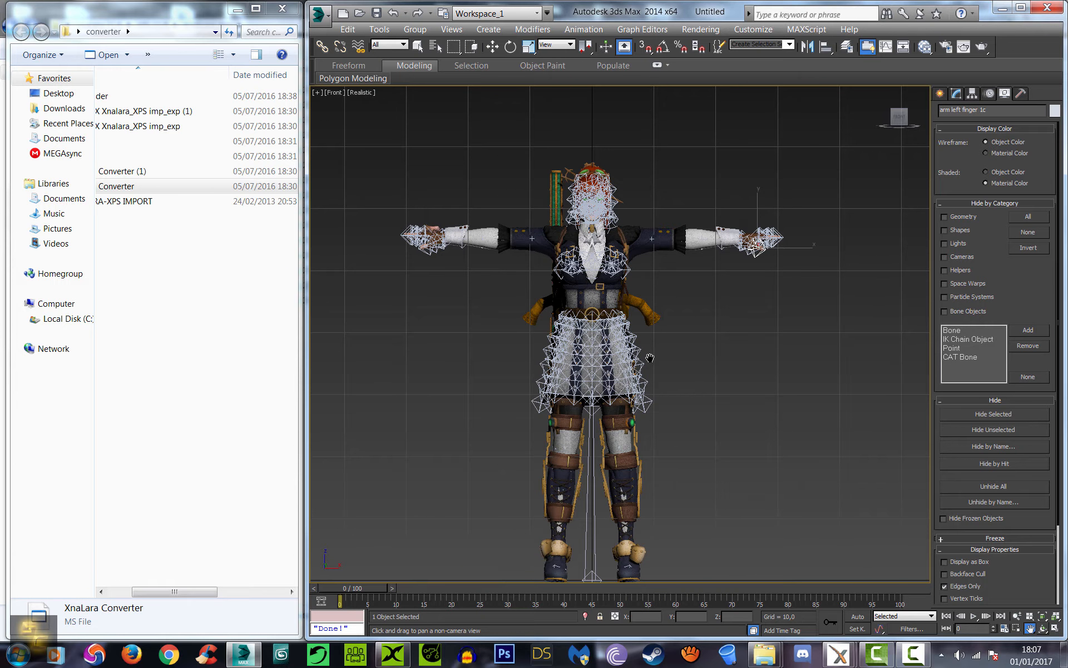
scroll(659, 325, down, 6)
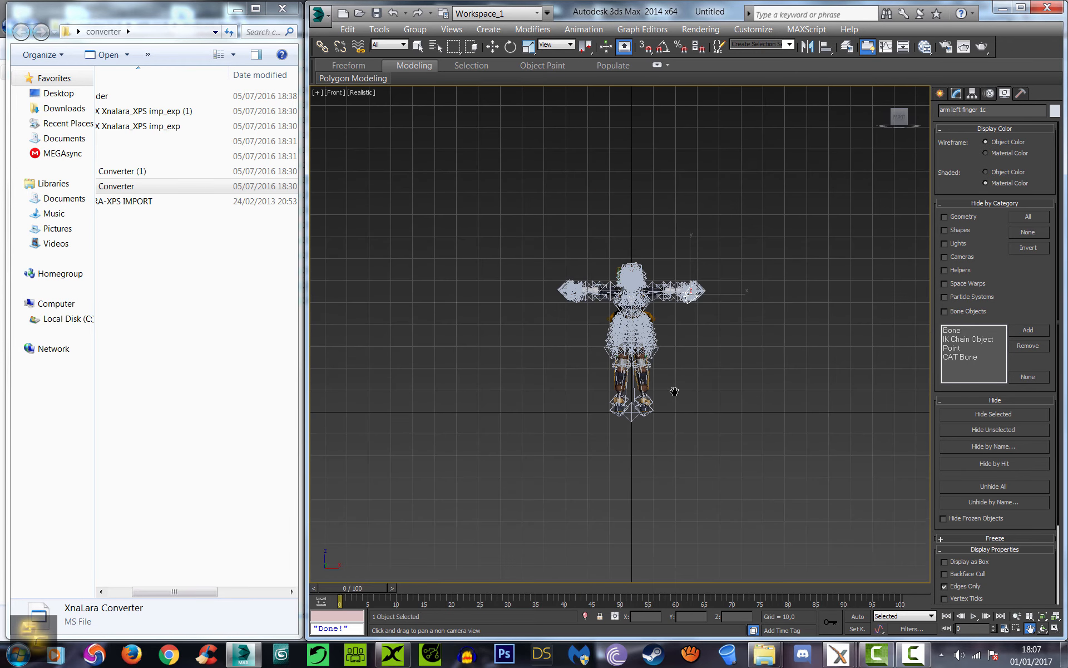
scroll(646, 393, up, 4)
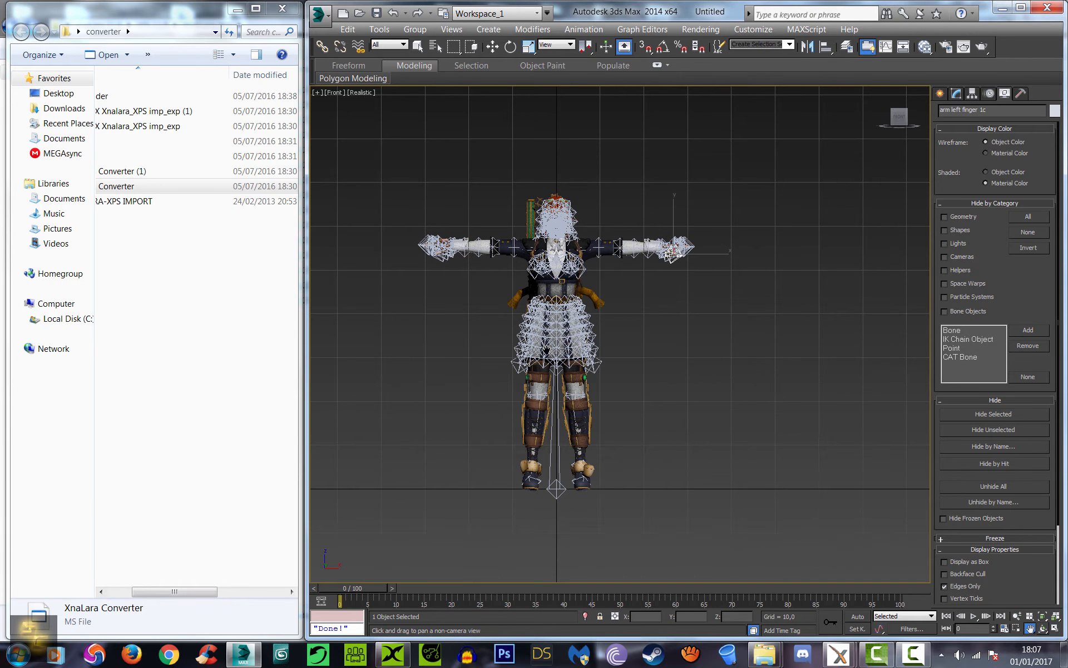
drag(629, 328, 648, 359)
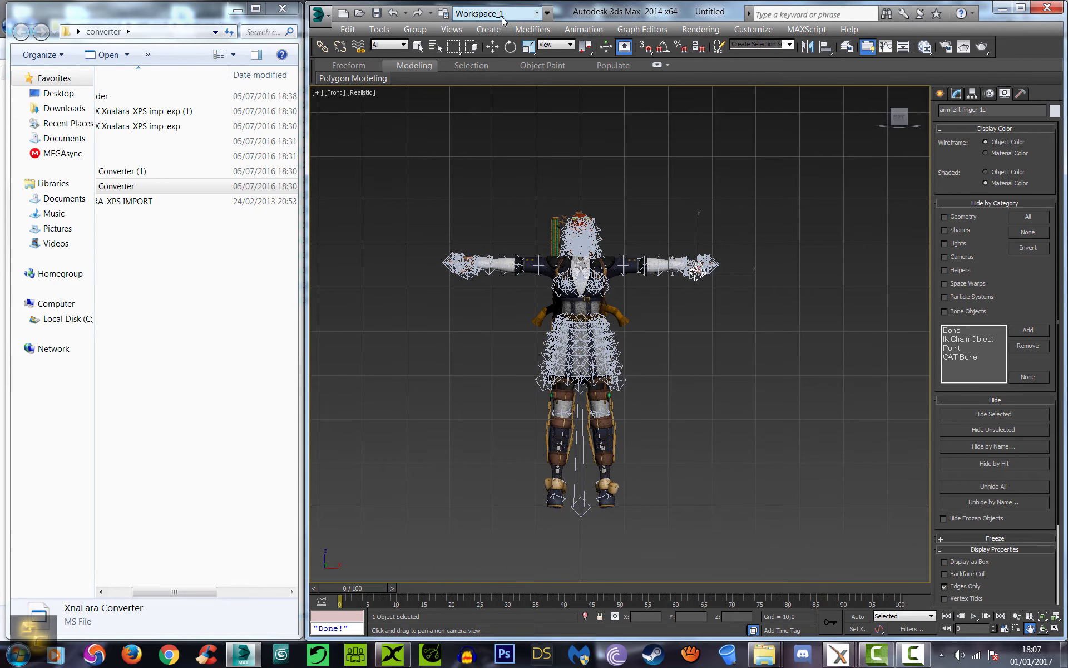
drag(637, 314, 630, 304)
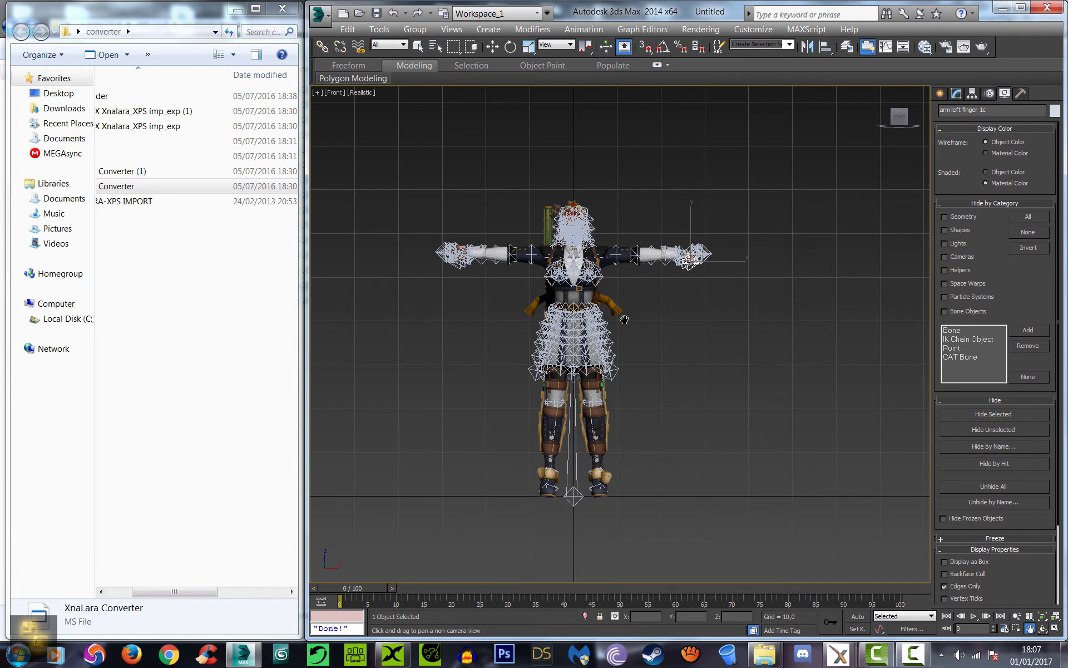
drag(632, 312, 642, 348)
scroll(640, 349, down, 4)
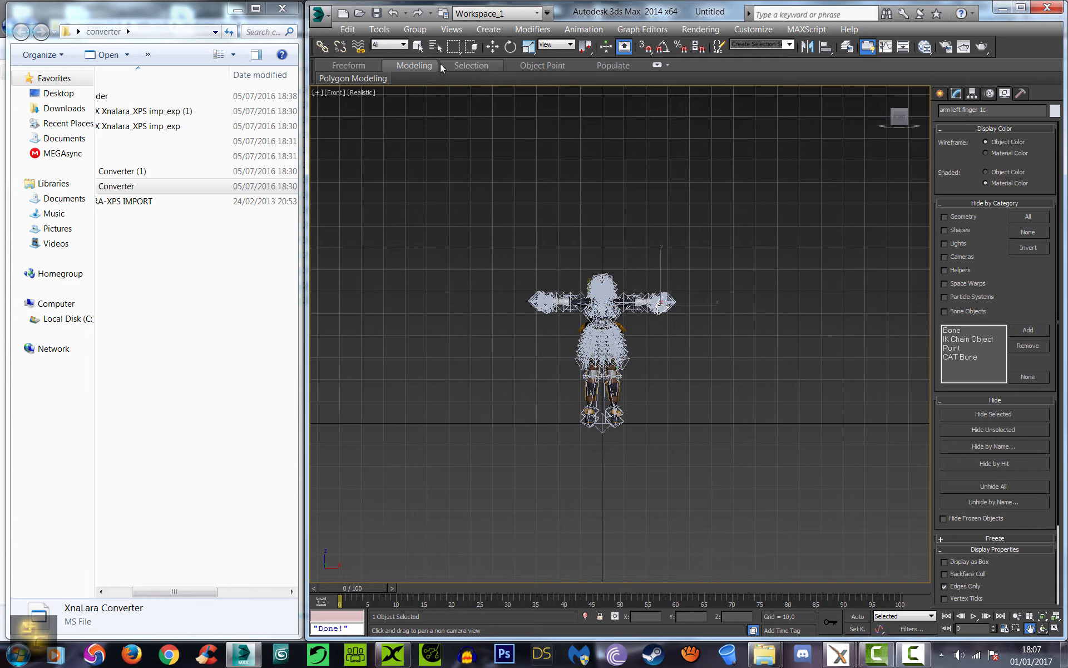
Set the selection filter to All with the Move tool active, and select the whole figure with its bones.
click(491, 47)
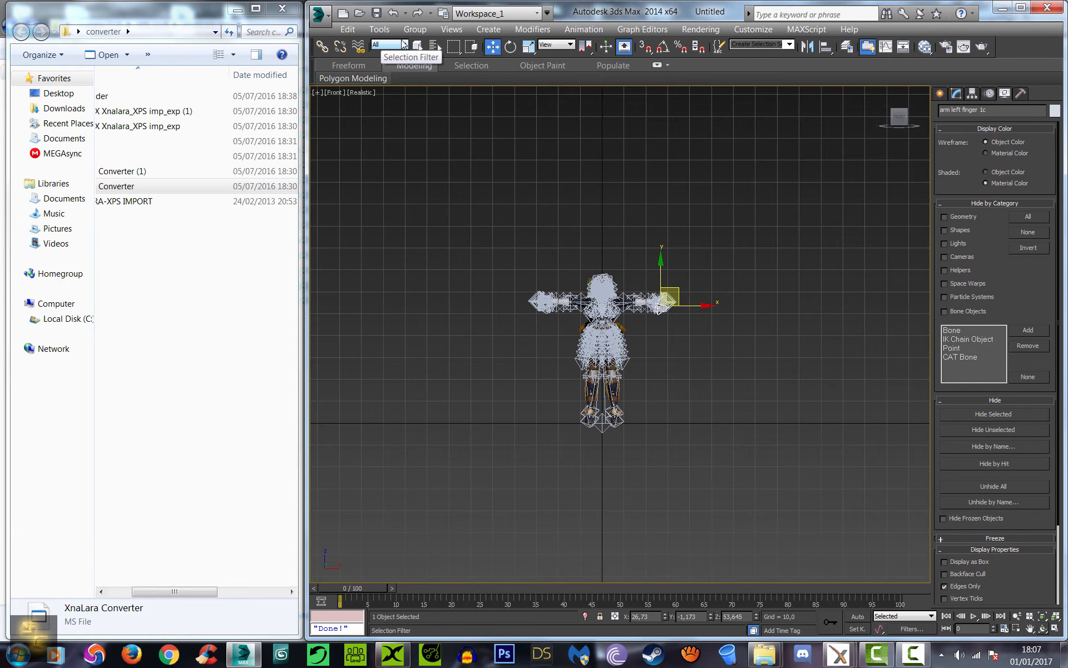
click(398, 46)
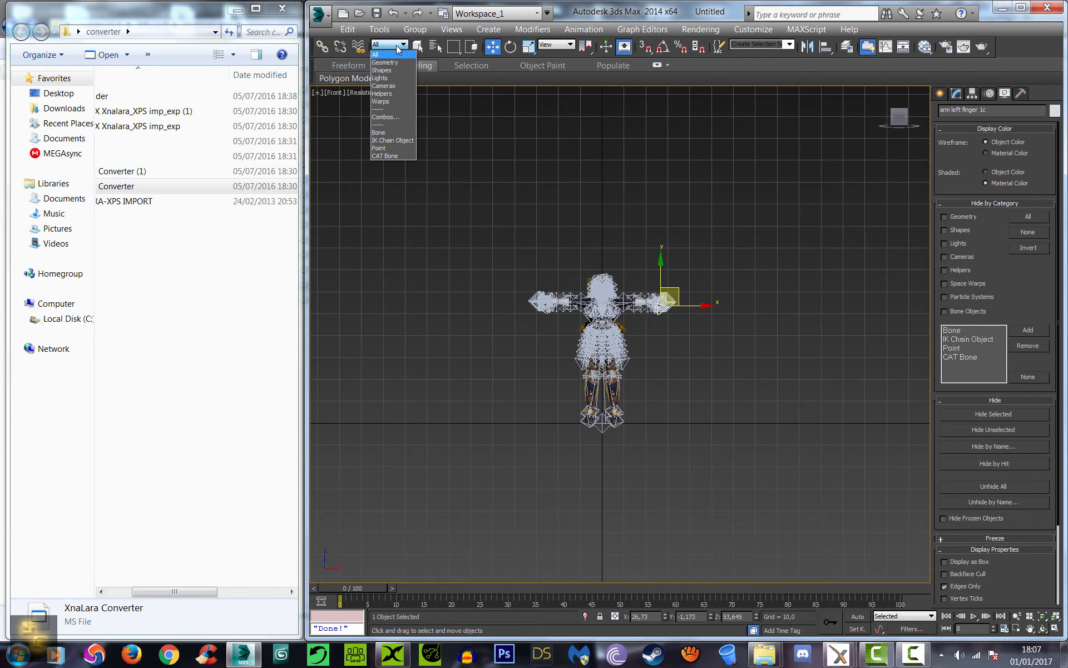
click(382, 54)
drag(466, 182, 777, 490)
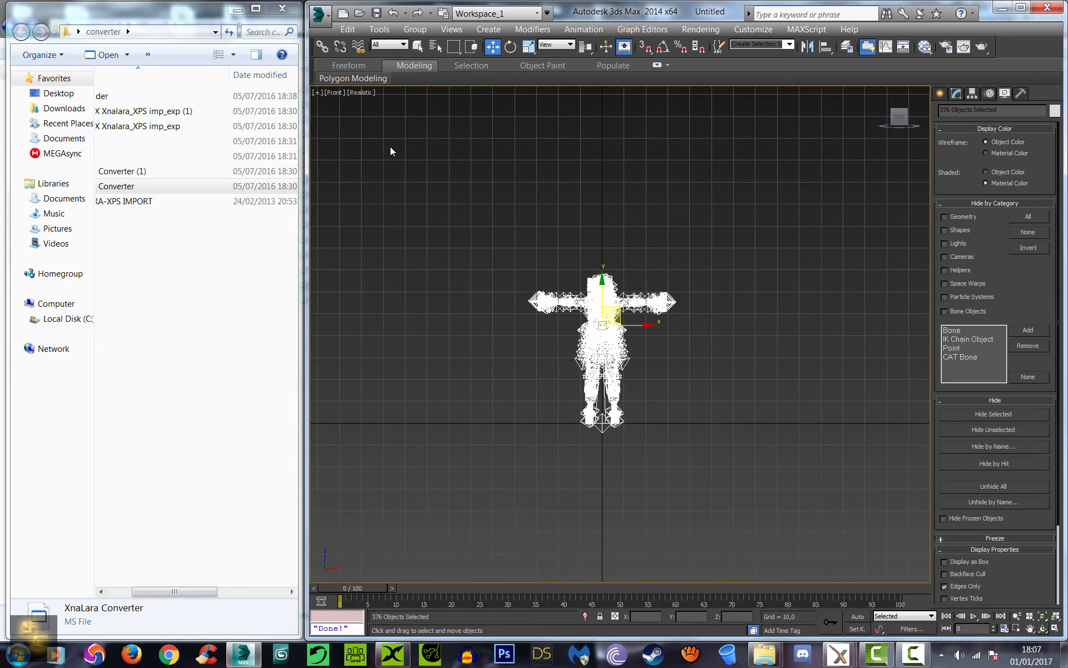
Export the selected figure and bones as an FBX file named "Emily steam punk 2", keeping the current FBX export options.
click(316, 21)
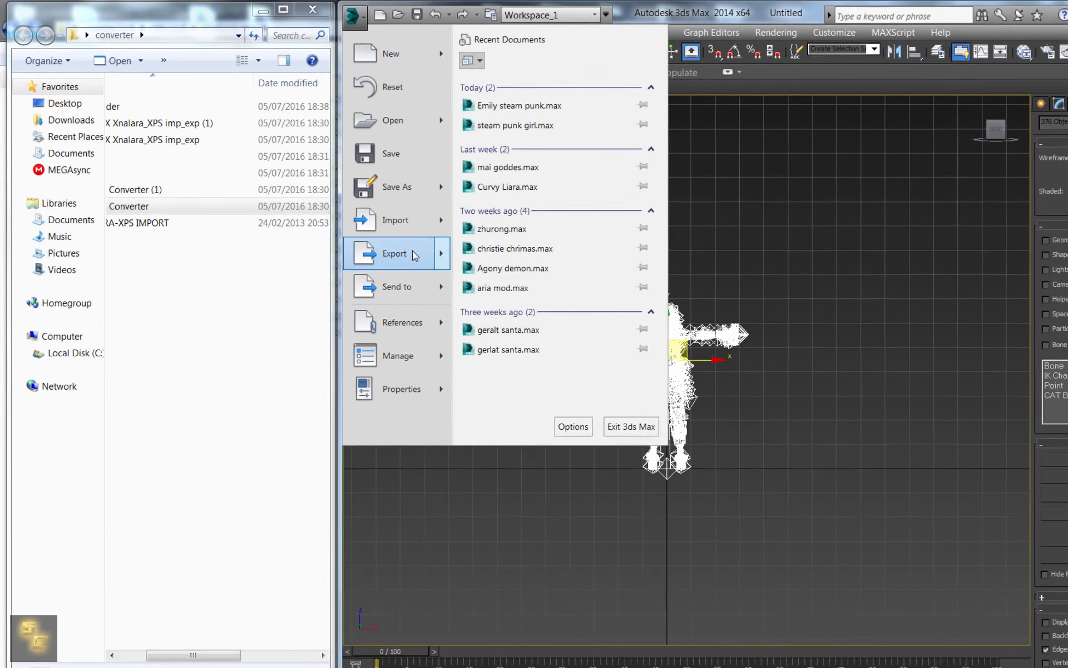
mouse_move(372, 226)
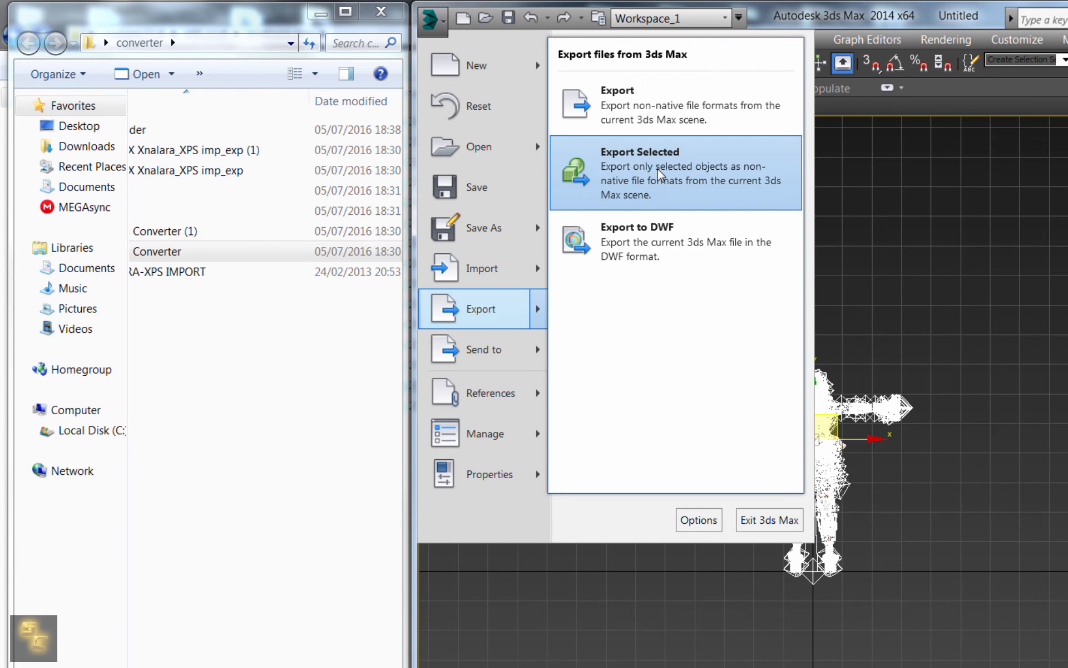
click(658, 169)
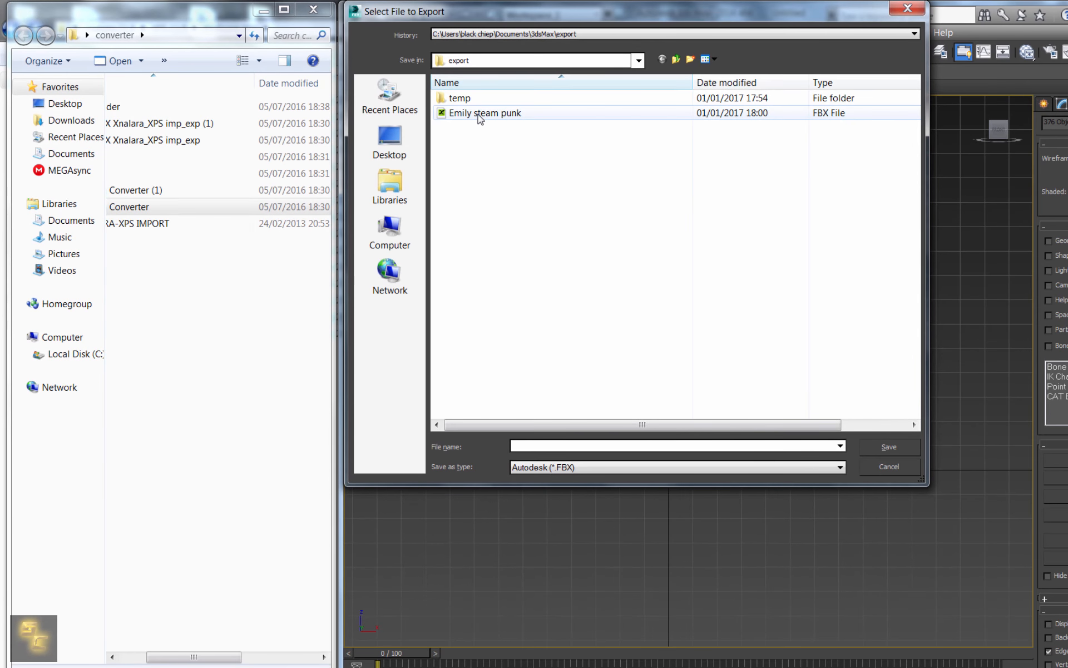
click(503, 121)
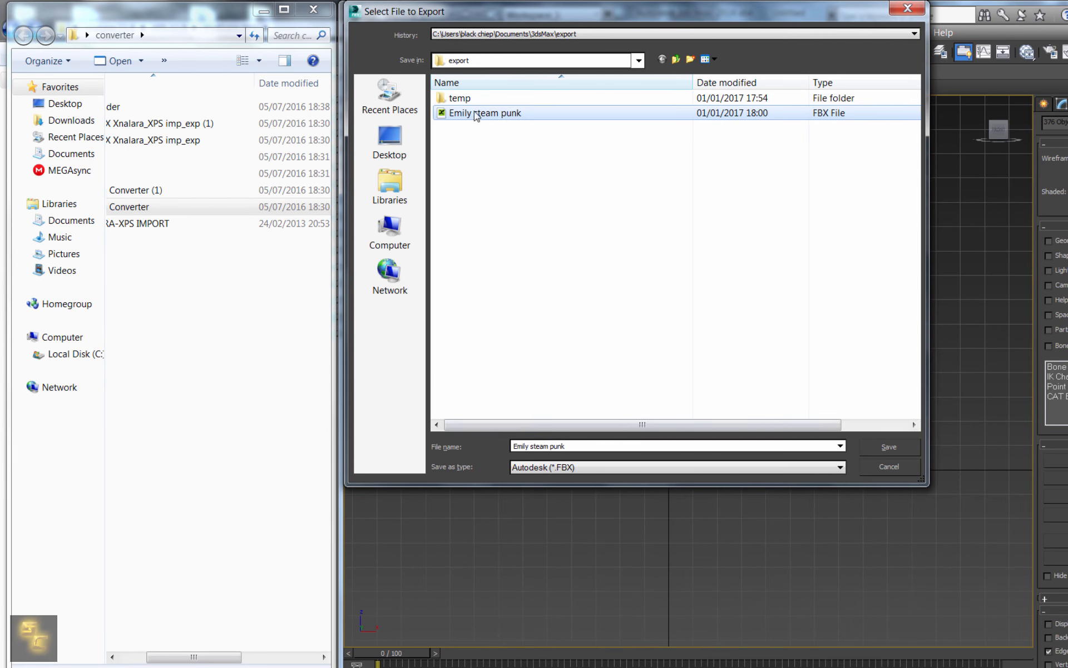
click(576, 448)
text(Emily steam punk)
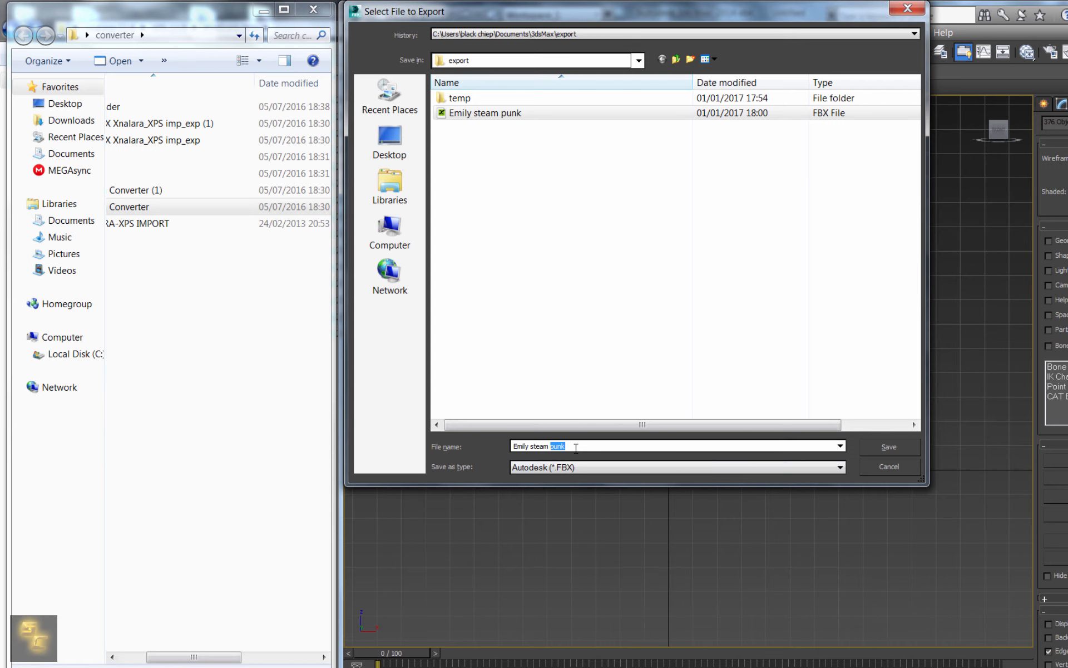
text( 2)
click(890, 448)
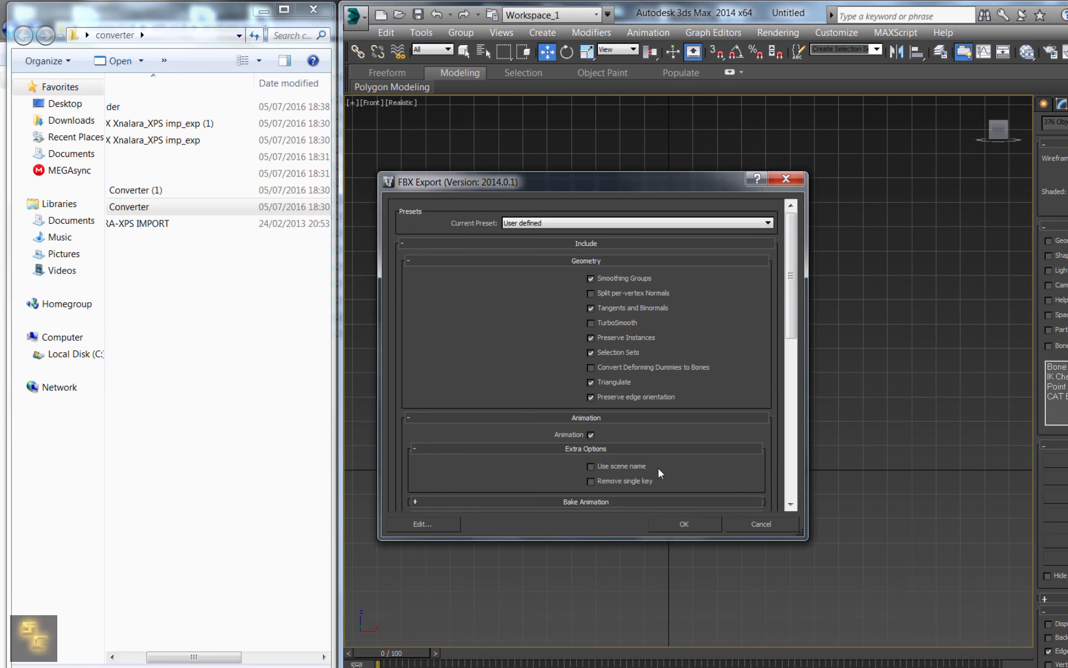
click(684, 524)
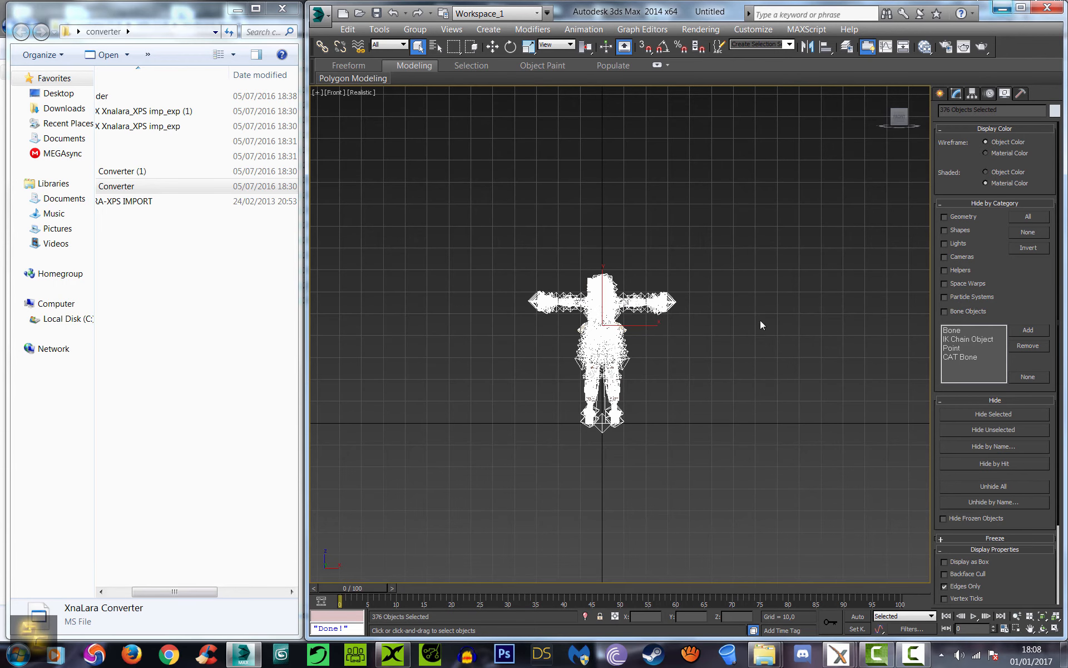
Switch to iClone 3DXchange 6 and open the "Emily steam punk 2" FBX file from the export folder.
click(393, 654)
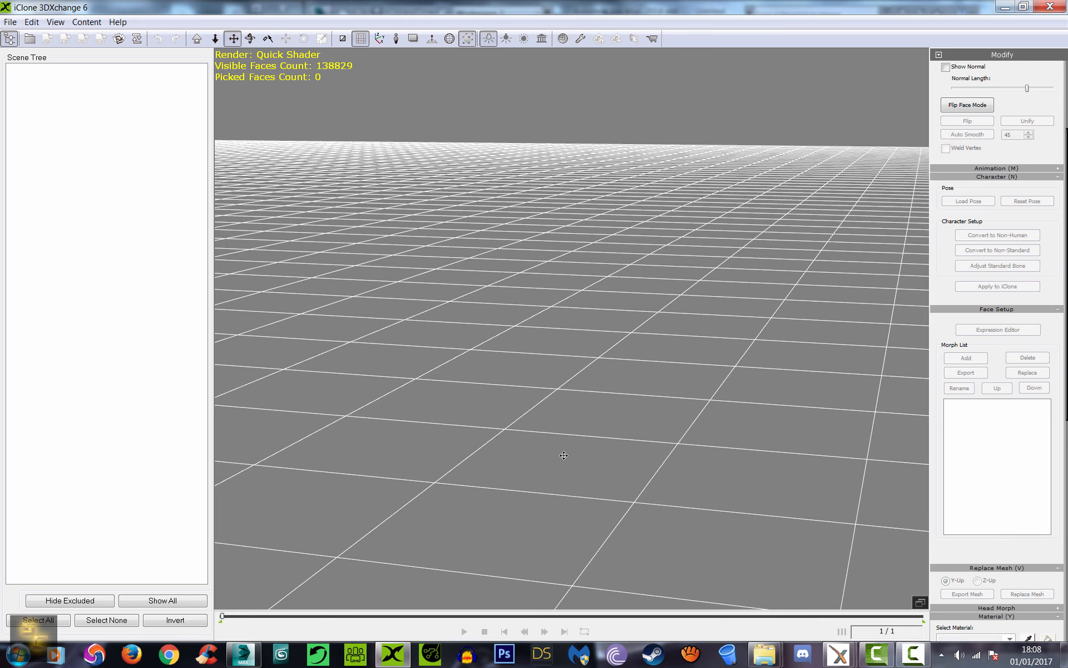
click(10, 21)
click(33, 50)
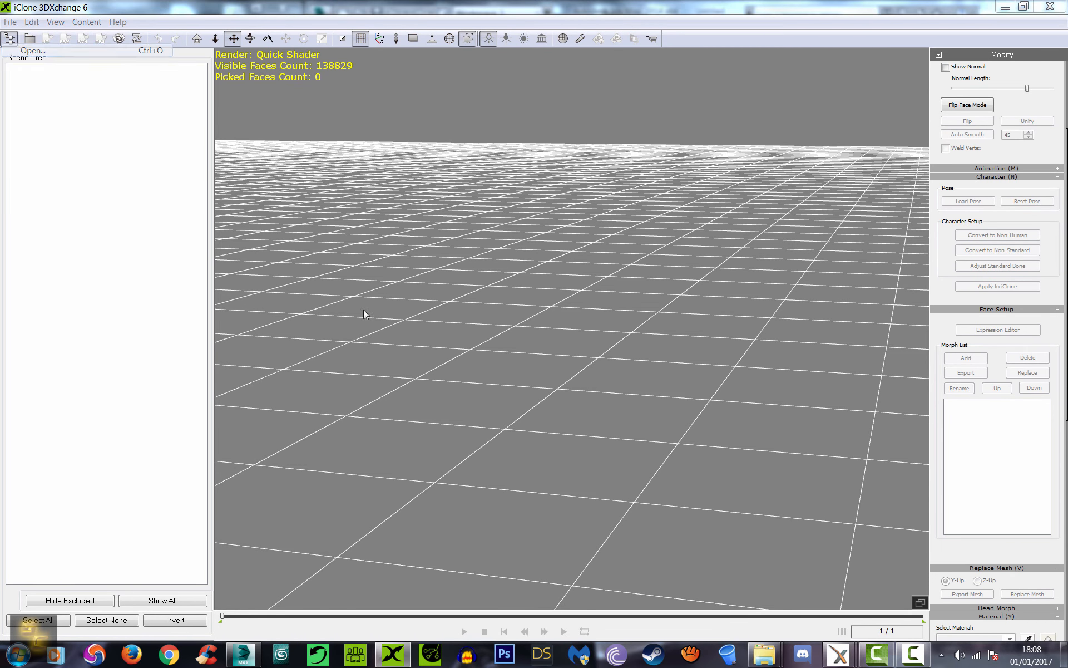
click(454, 246)
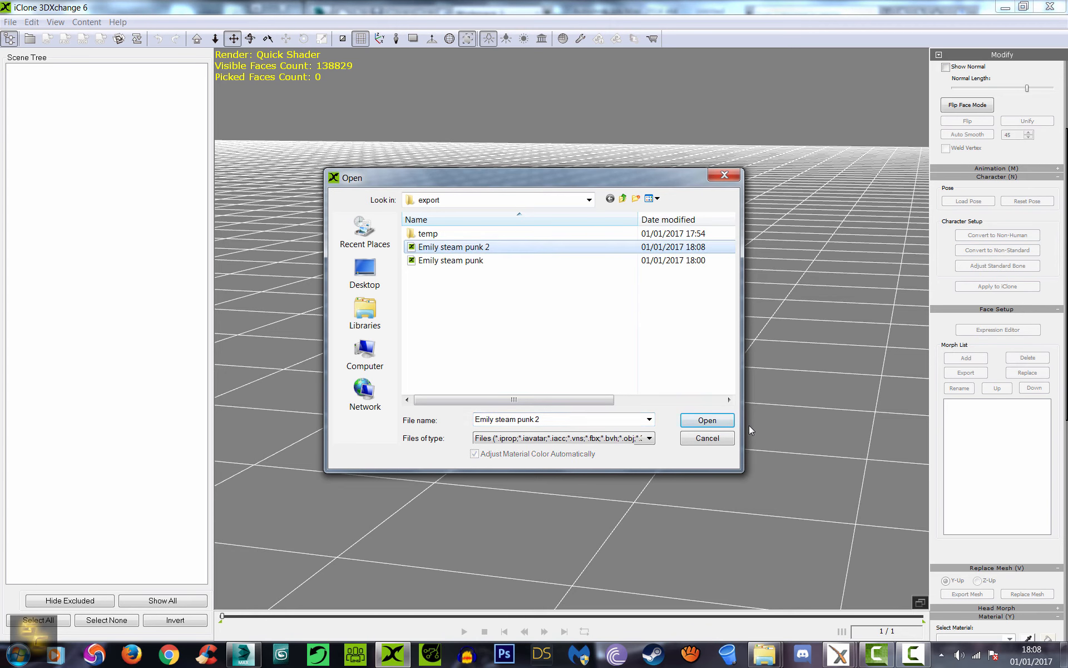
click(710, 421)
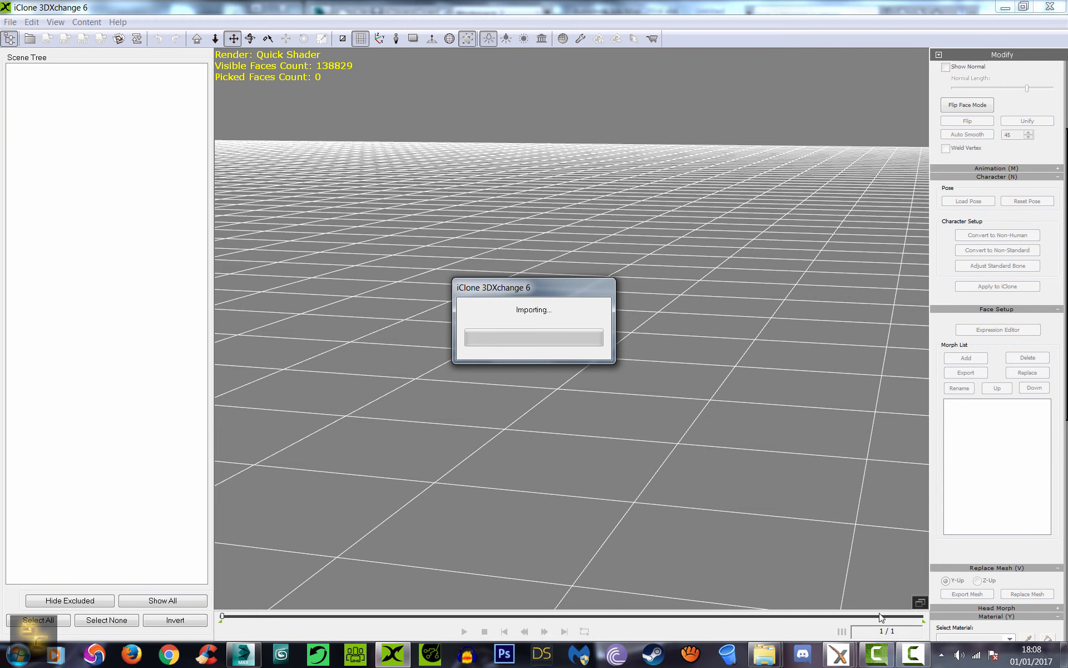
click(913, 654)
click(1013, 598)
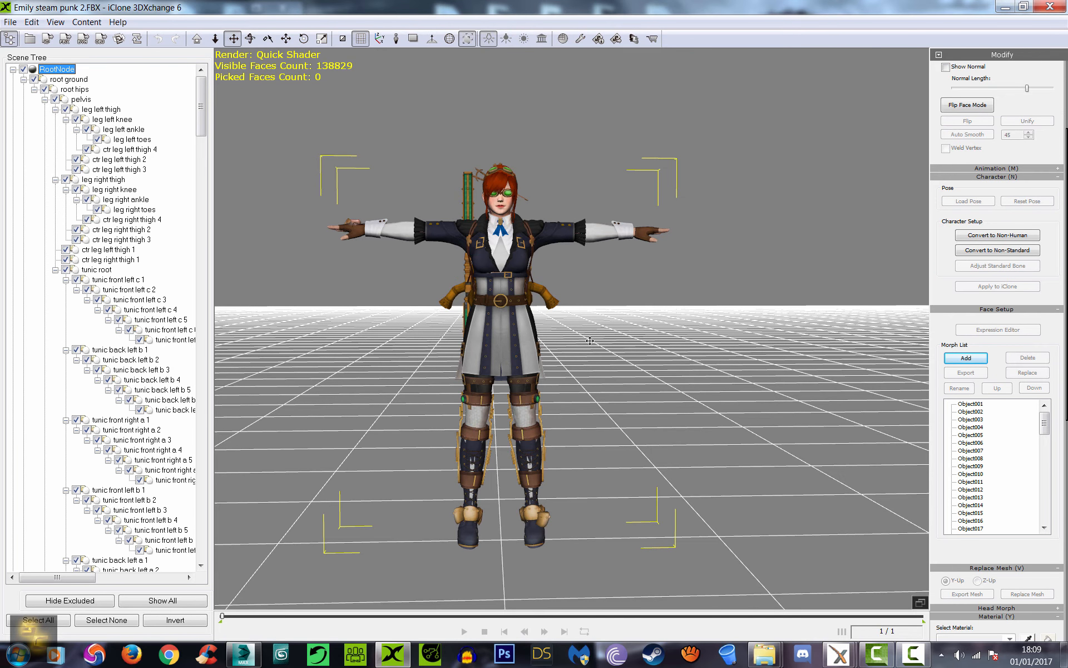
Start the Non-Standard character conversion for the imported T-posed figure.
middle_drag(597, 354, 628, 349)
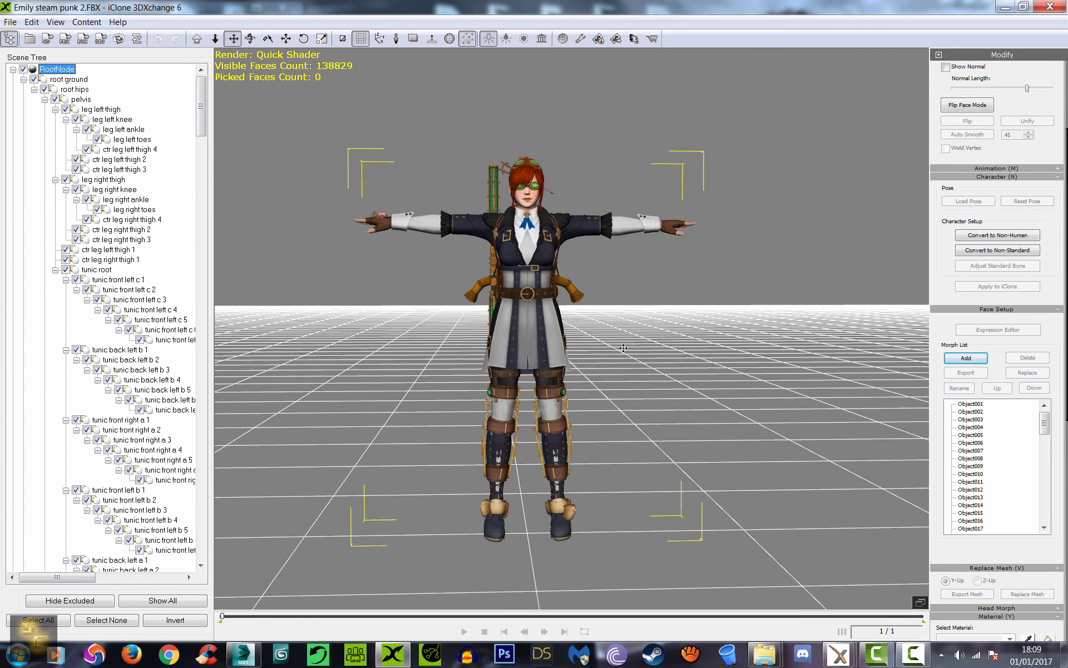
right_drag(531, 350, 574, 370)
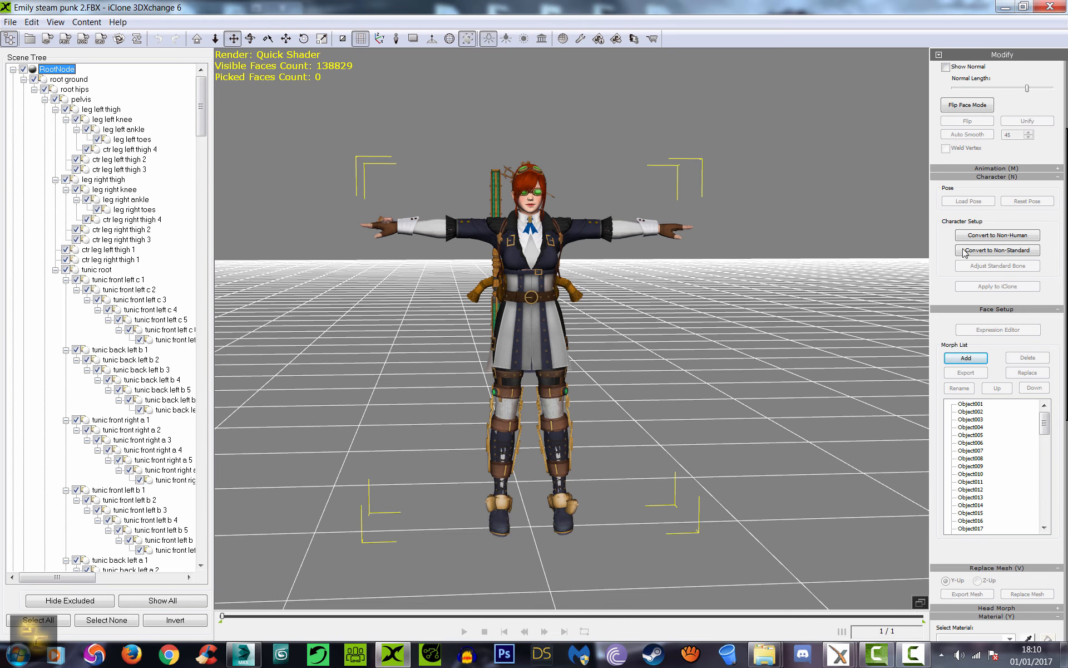
click(985, 251)
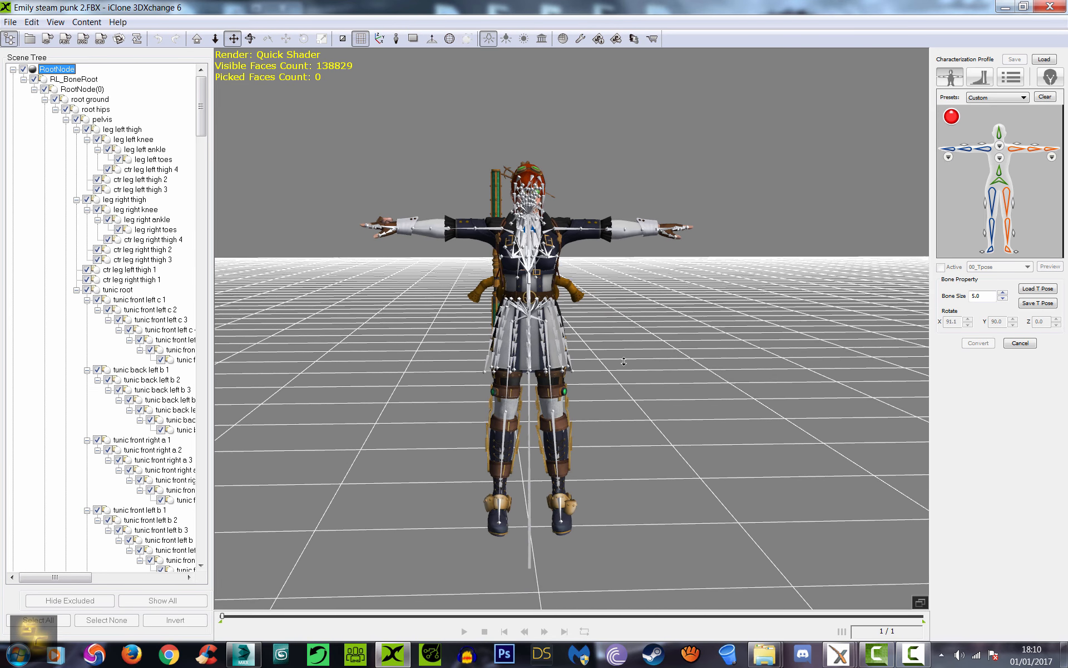
Examine the bones overlaid on the figure and look through the bone hierarchy in the scene tree.
right_drag(612, 361, 644, 410)
scroll(633, 388, up, 5)
scroll(633, 388, down, 3)
scroll(643, 412, down, 3)
drag(202, 105, 221, 323)
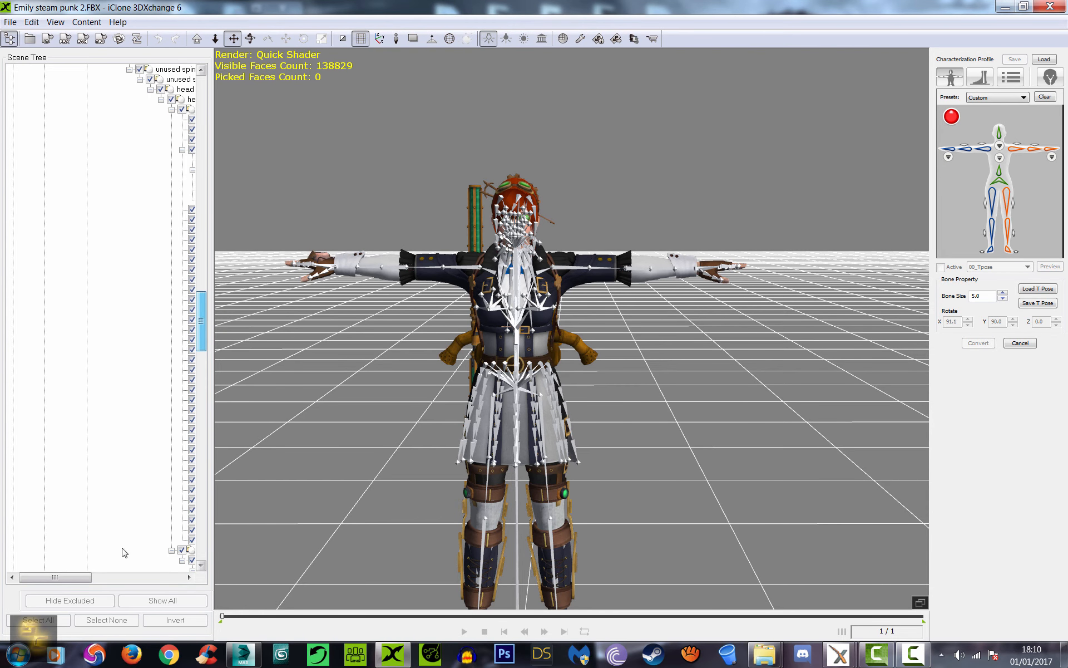
drag(72, 577, 107, 577)
drag(201, 315, 202, 84)
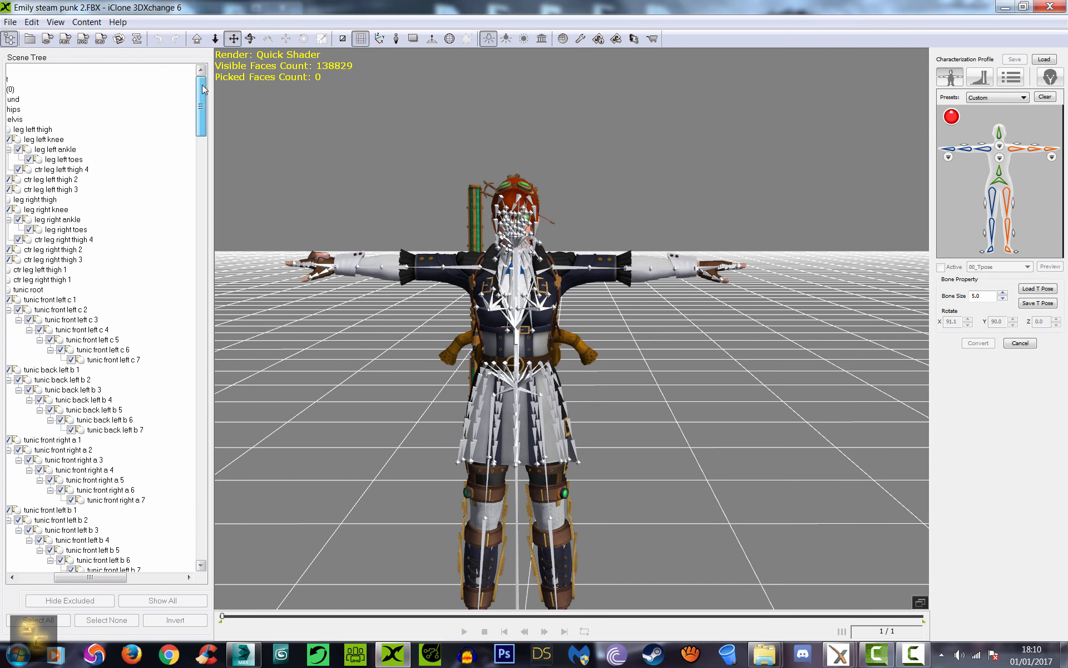
drag(87, 577, 44, 582)
scroll(622, 360, down, 5)
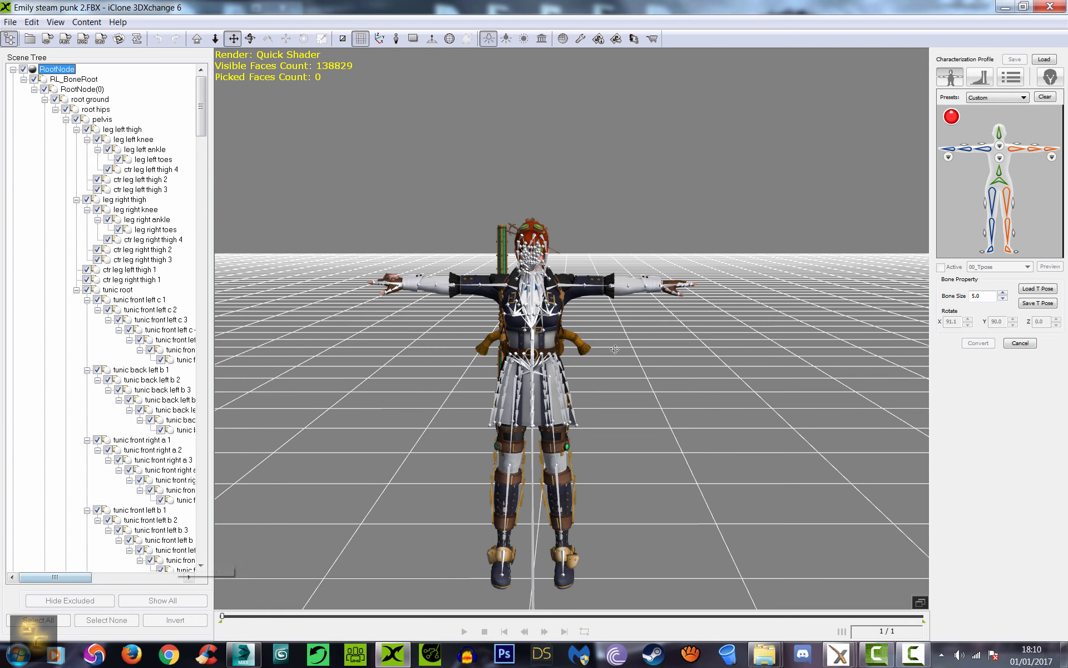
Load the "emily" characterization profile and preview the 01_Head Calibration motion on the figure.
click(1044, 60)
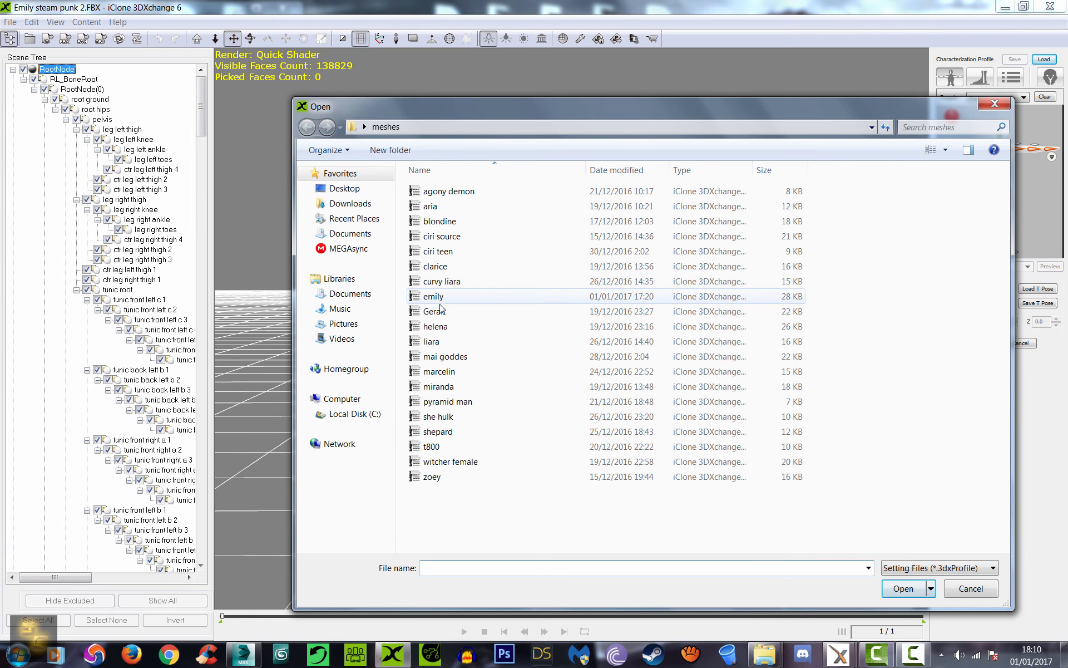
double_click(433, 296)
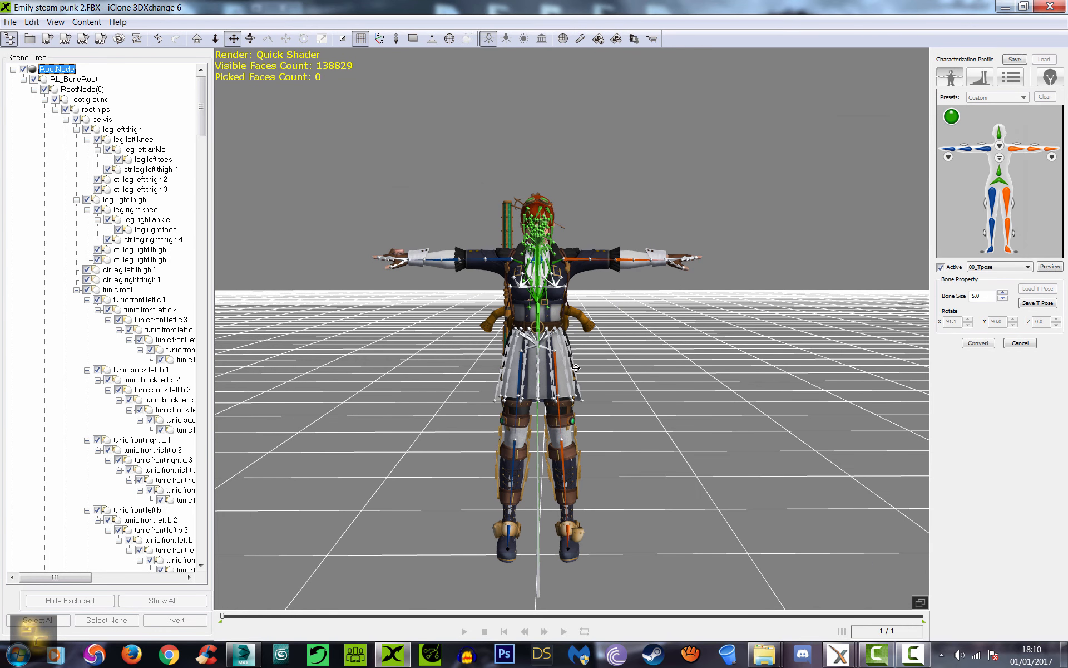
click(1019, 267)
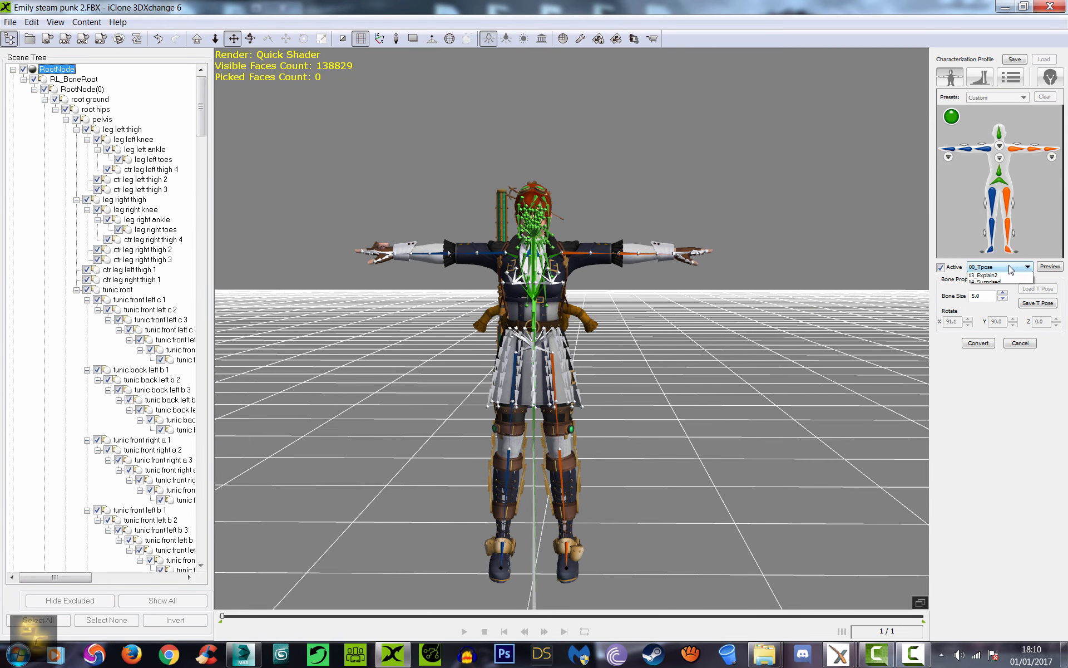
click(996, 278)
click(1050, 267)
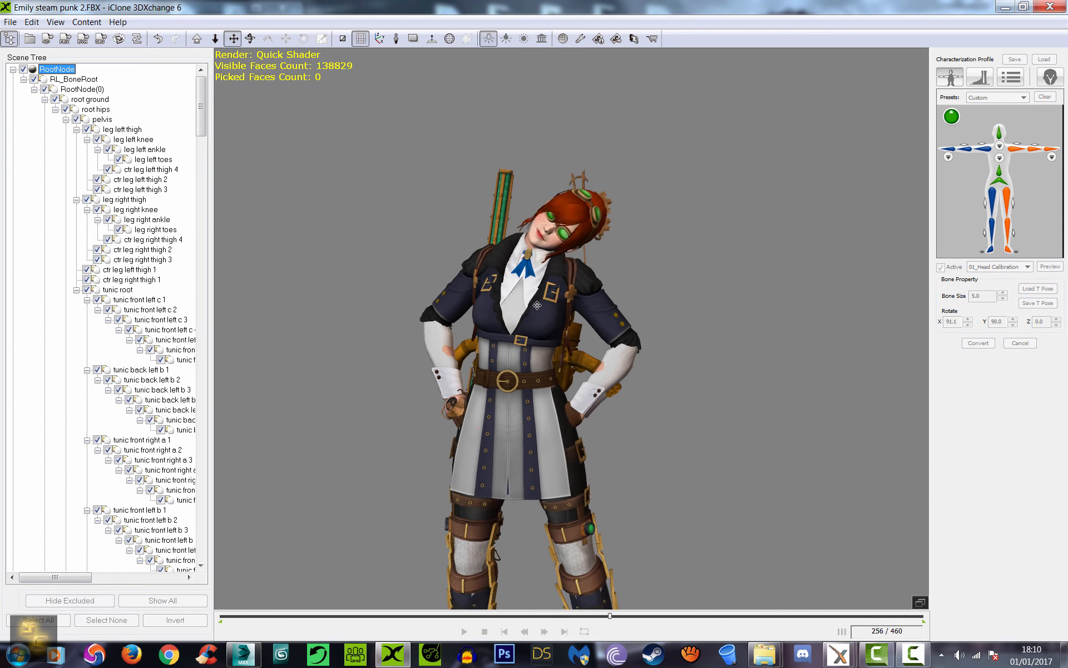
Examine the previewed figure and its mapped bones from several angles, checking the 3ds Max scene briefly in between.
drag(525, 210, 511, 296)
scroll(453, 334, up, 3)
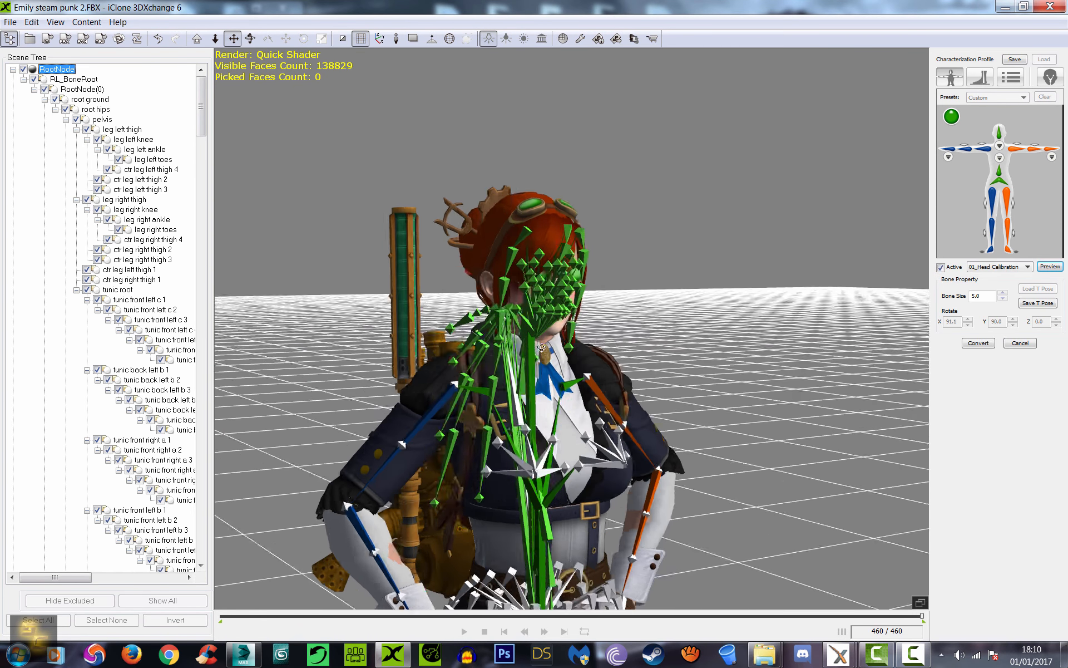
right_drag(444, 399, 648, 389)
drag(622, 422, 647, 387)
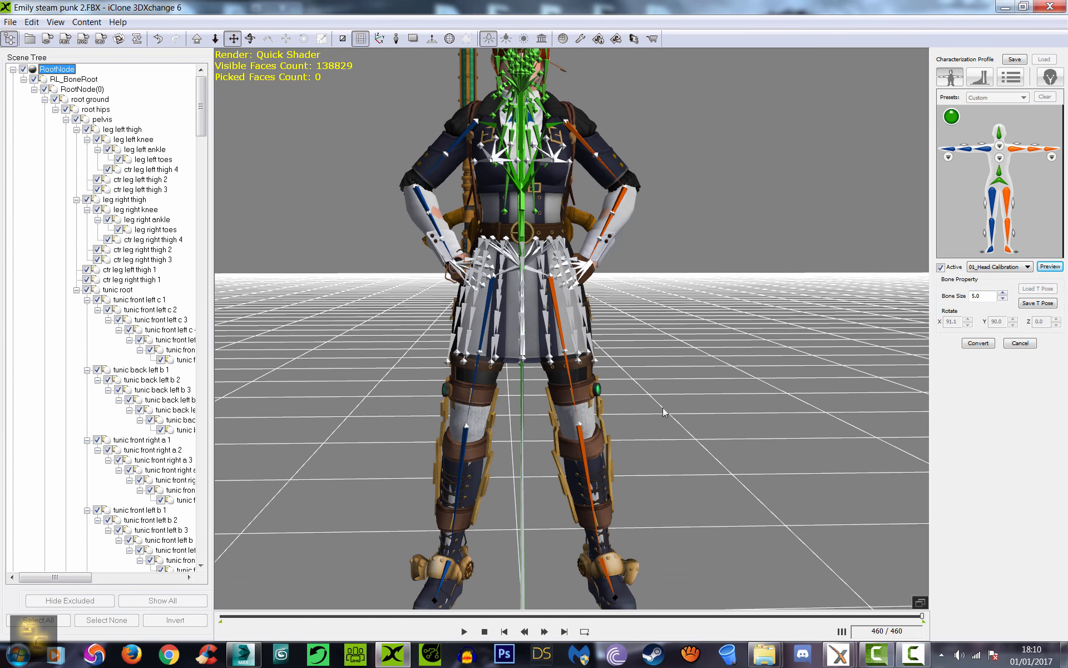
right_drag(665, 412, 700, 424)
scroll(644, 439, down, 5)
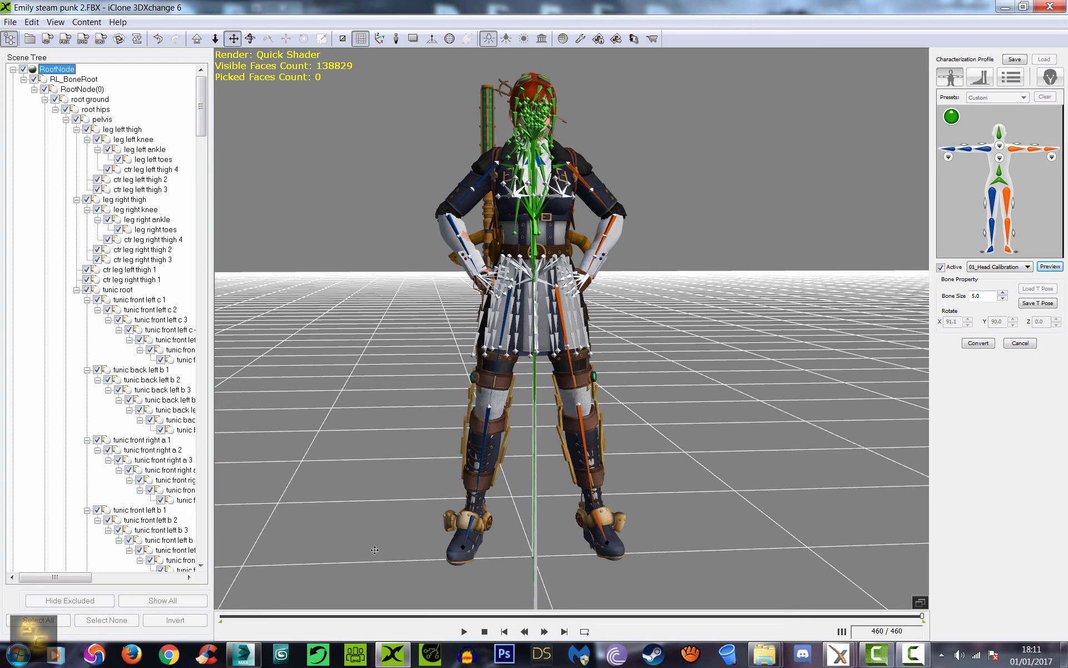
click(243, 656)
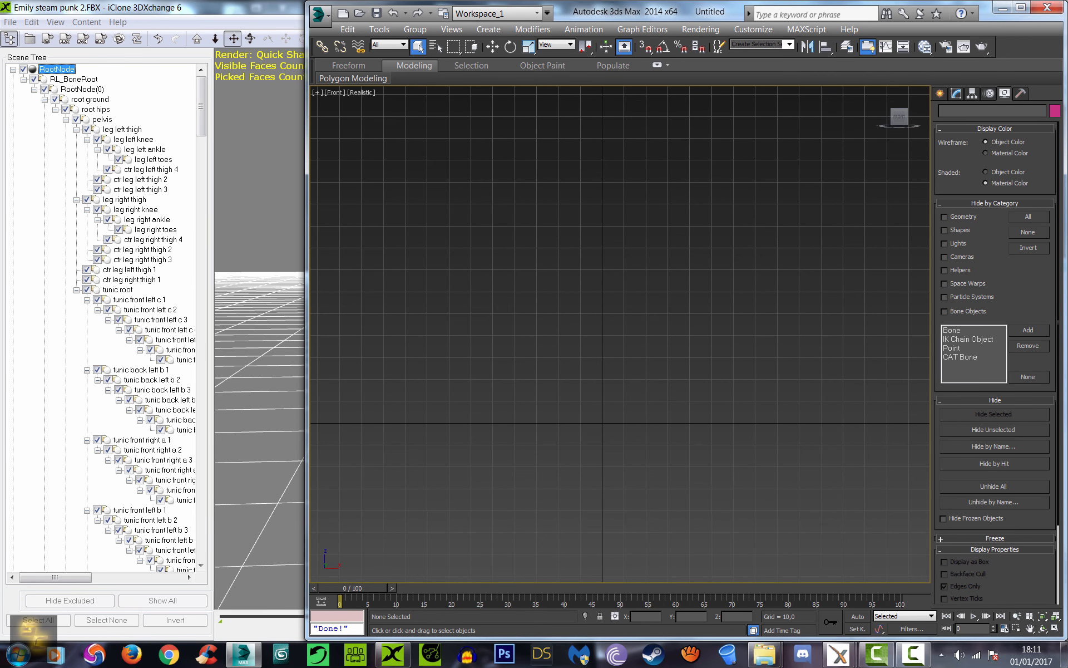
click(1003, 8)
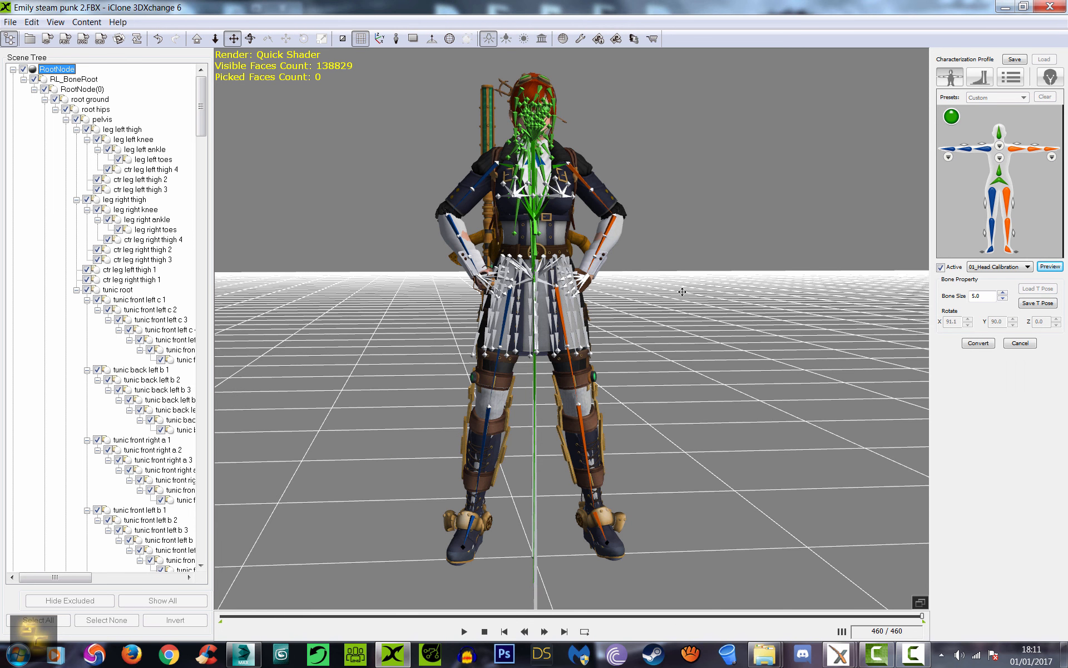
right_drag(681, 291, 607, 287)
scroll(607, 287, up, 2)
drag(589, 261, 625, 370)
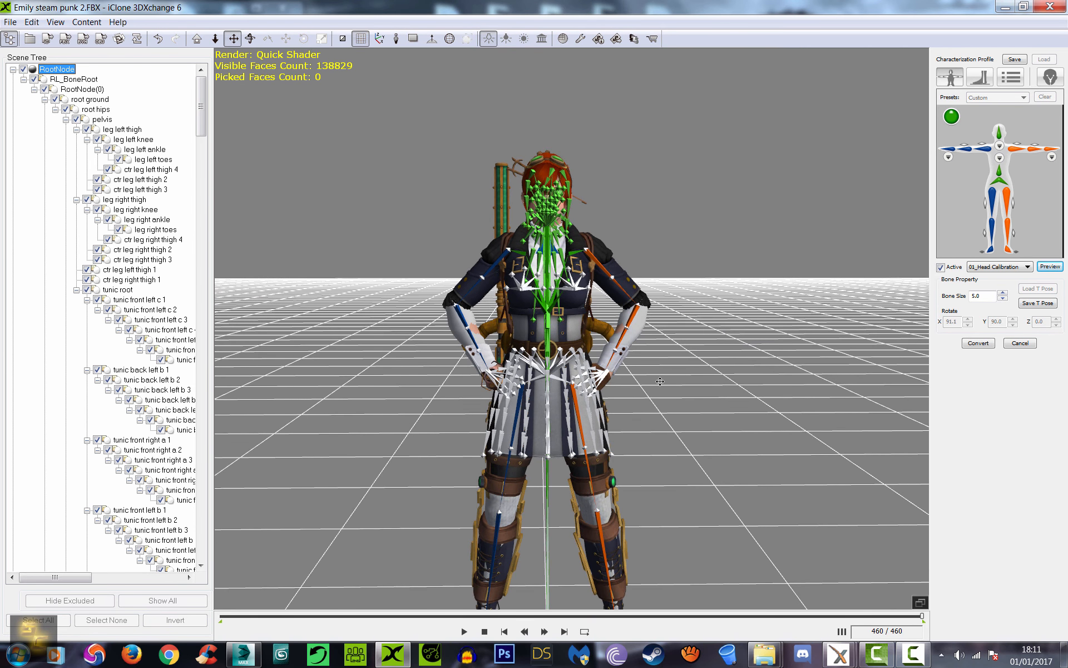